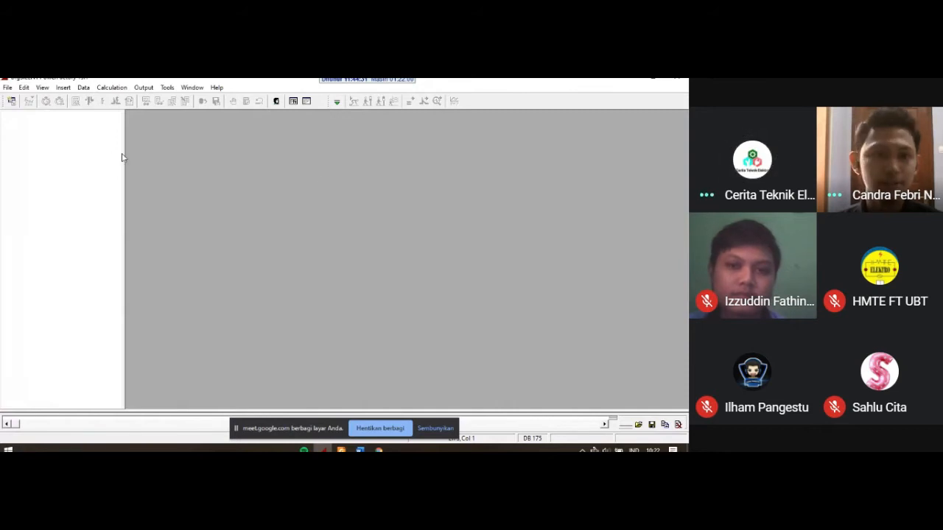
Step: Narrow the empty project overview area to give the workspace more width
left_click_drag(122, 152, 98, 157)
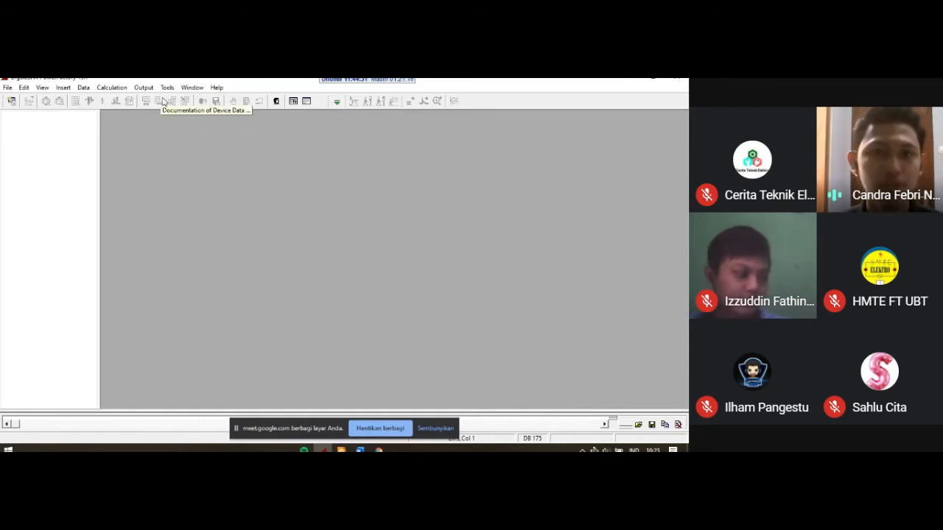
left_click(7, 85)
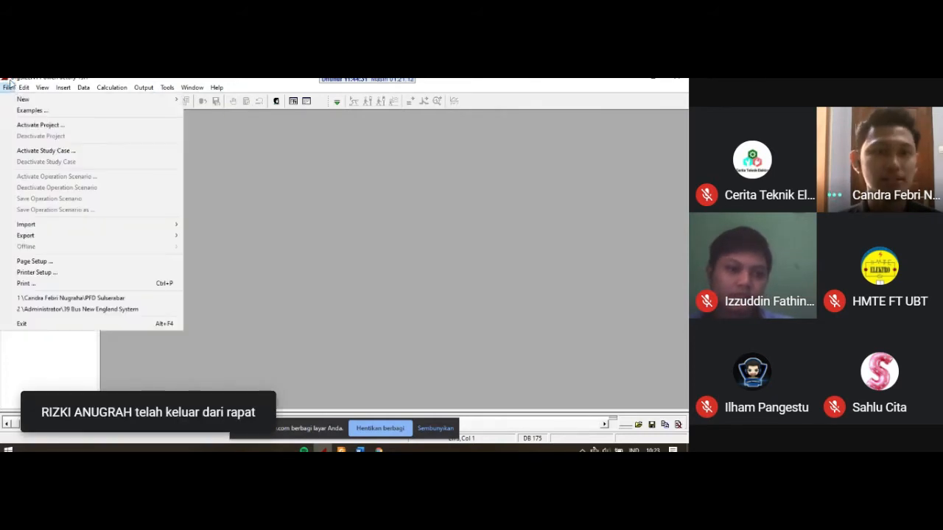
left_click(9, 89)
left_click(8, 88)
left_click(7, 89)
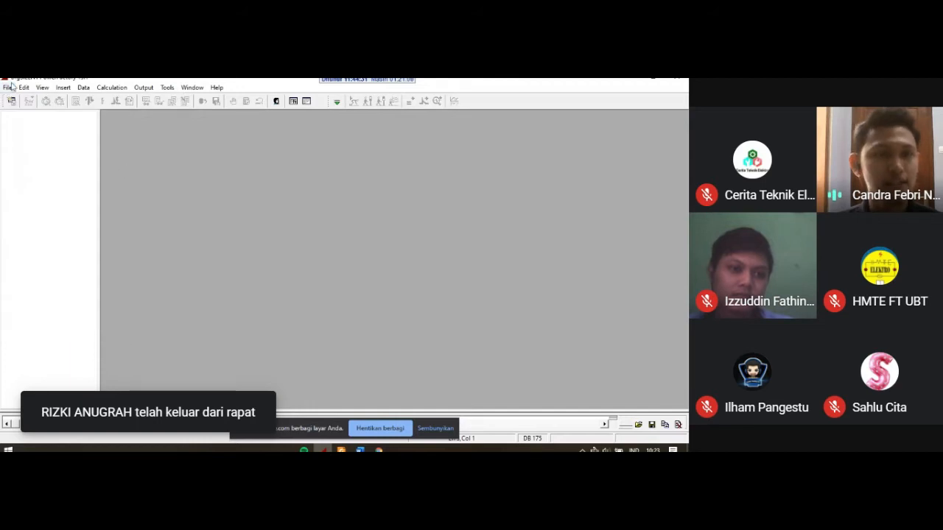
Step: Create a new project named Seminar PF
left_click(8, 89)
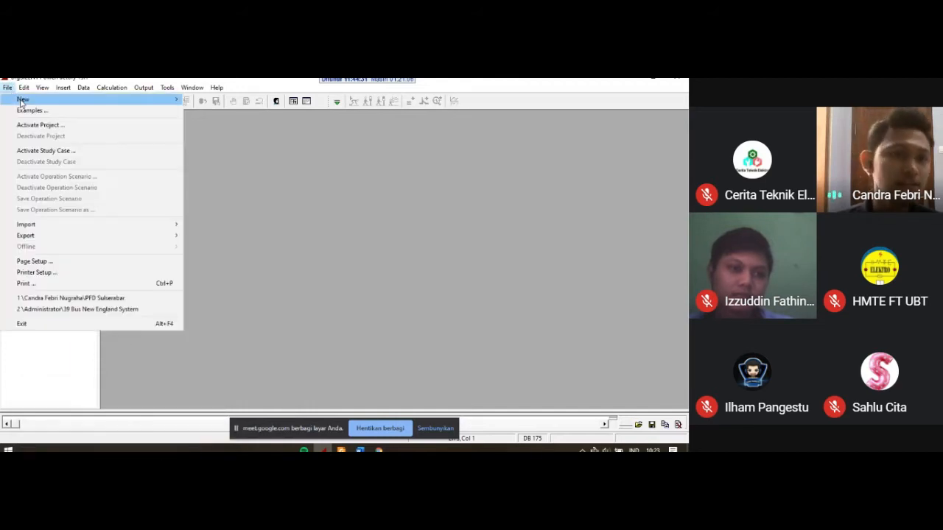
mouse_move(22, 99)
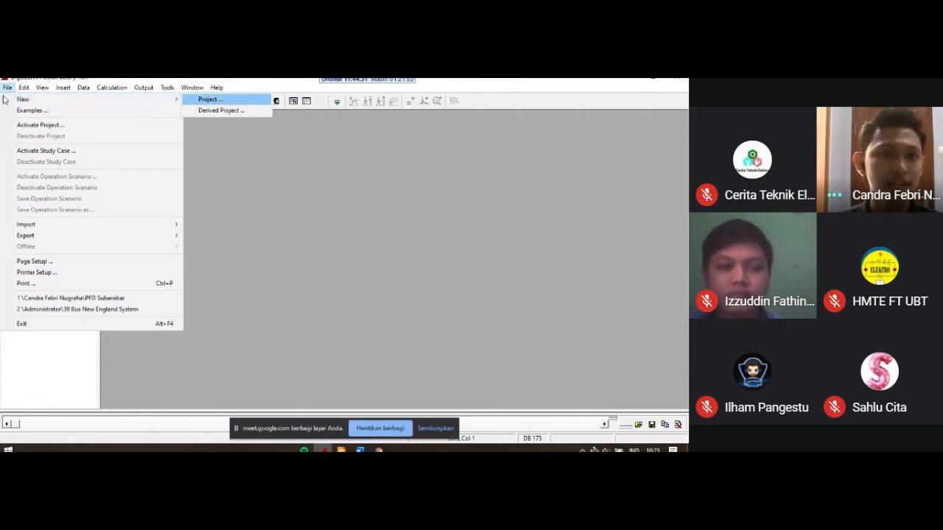
left_click(193, 101)
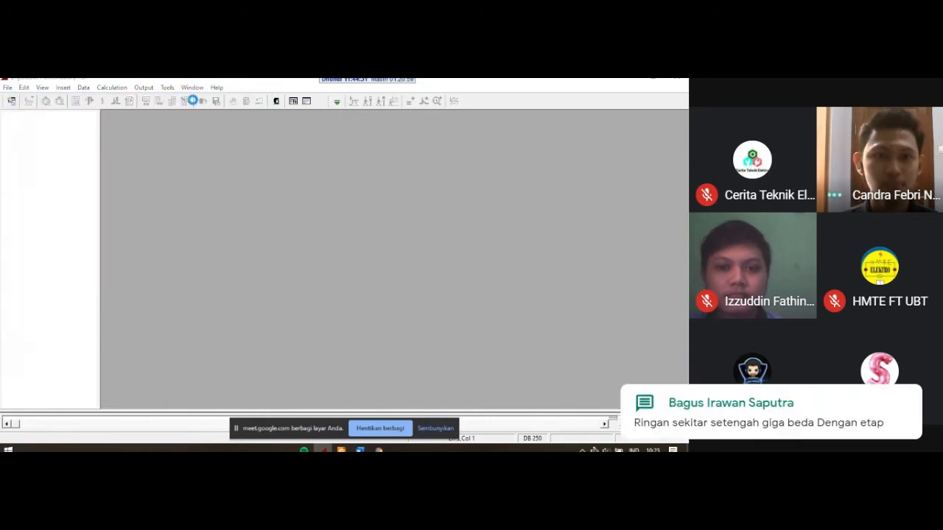
left_click_drag(295, 147, 180, 134)
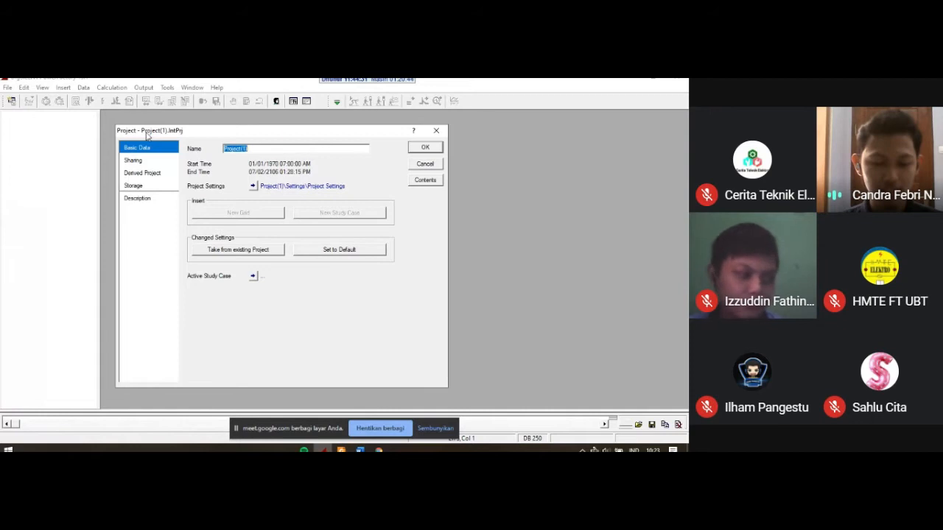
type("Semia")
key("BackSpace")
type("mina")
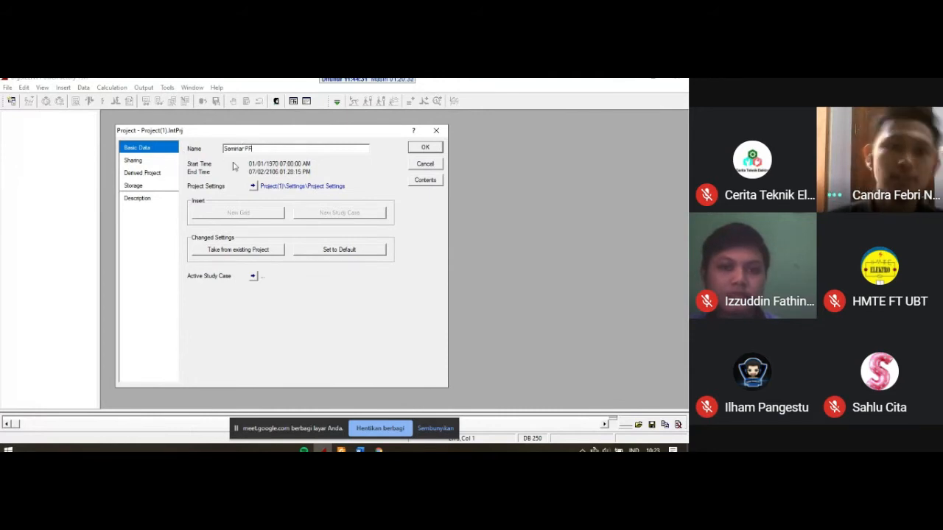
left_click(426, 148)
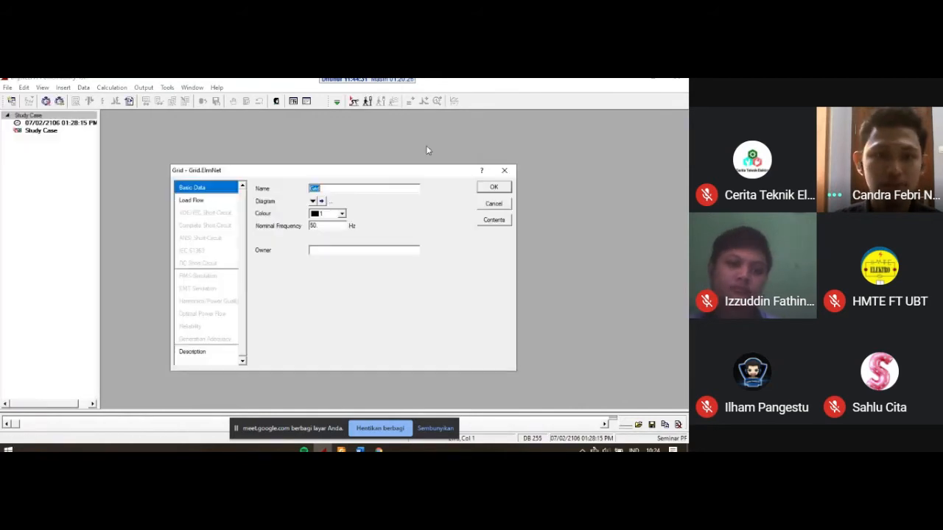
Step: Name the new project's grid 110 kV Grid and create it
left_click_drag(356, 173, 318, 162)
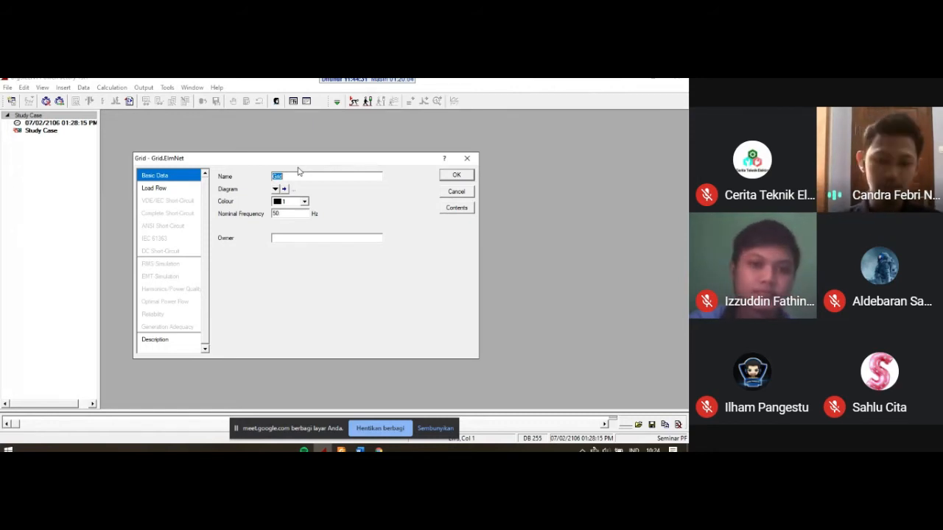
type("11")
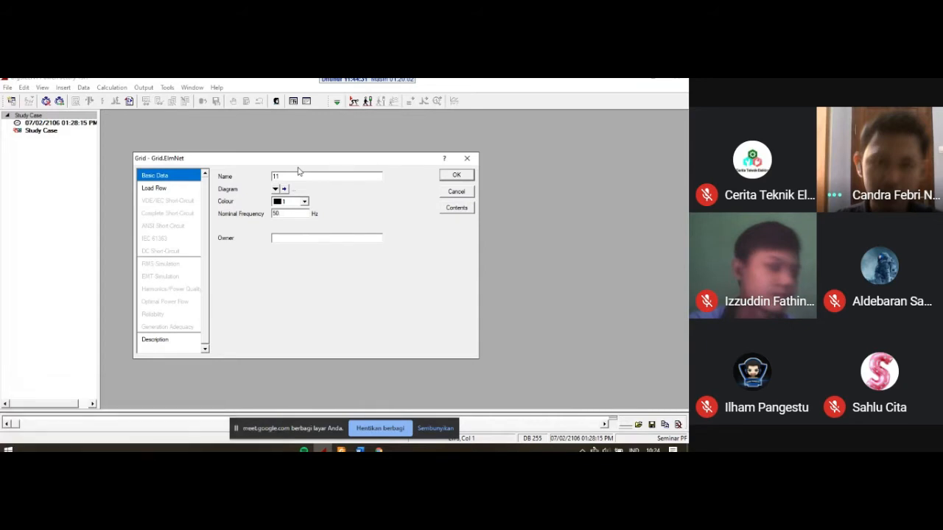
type("0kV Grid")
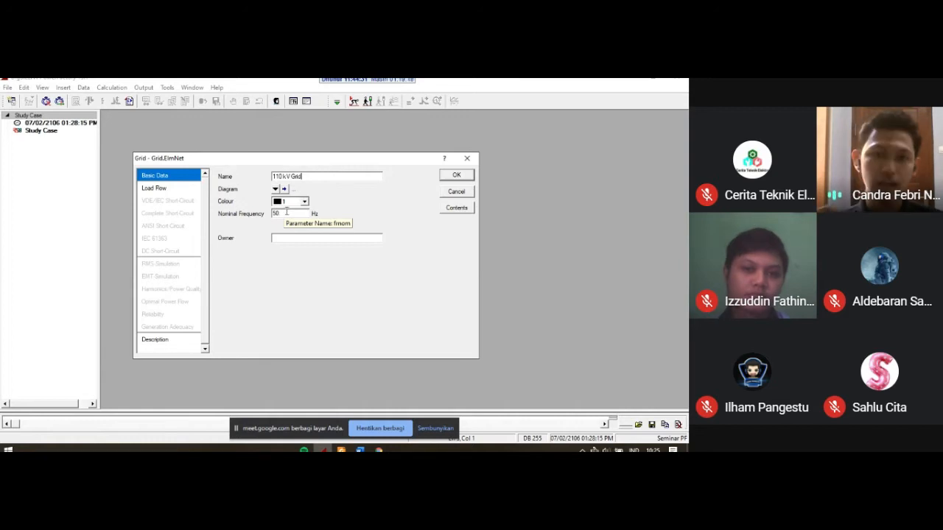
left_click(446, 180)
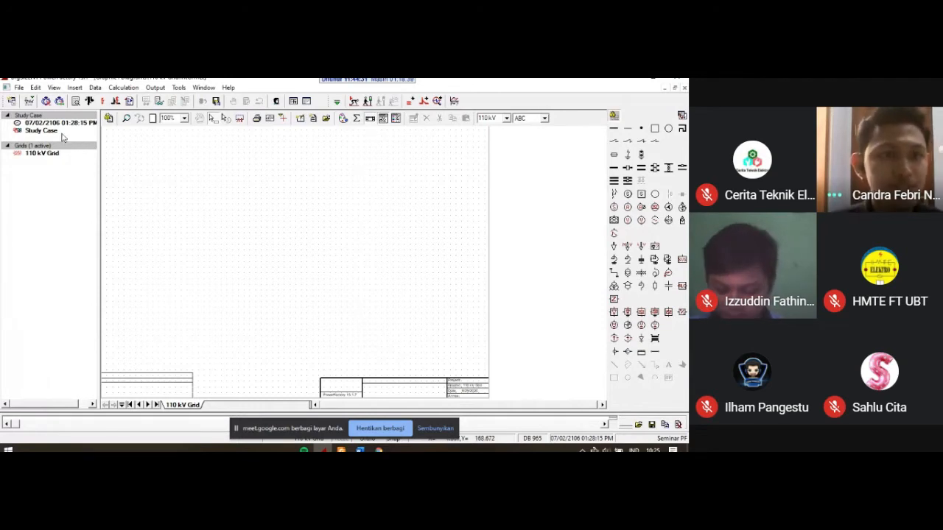
Step: Examine the Seminar PF project's Library and Operational Library folders in the Data Manager
left_click(12, 104)
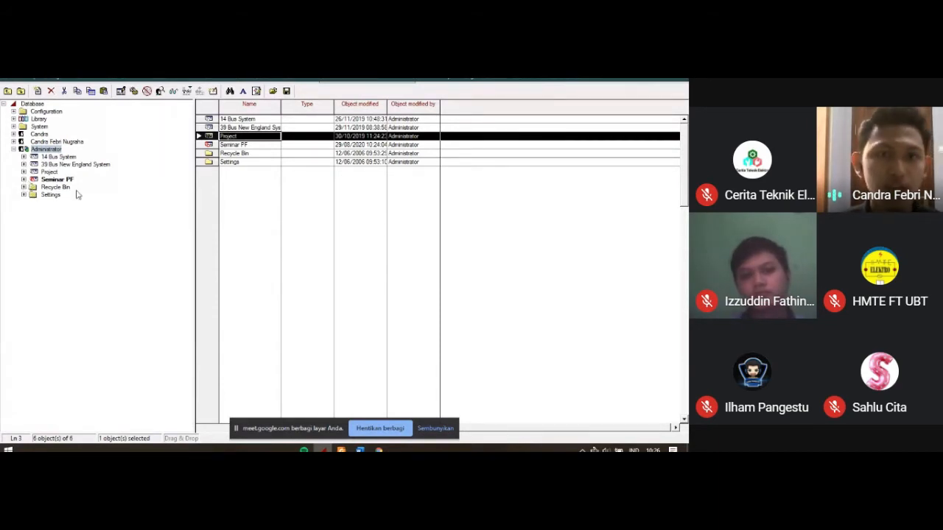
left_click(24, 179)
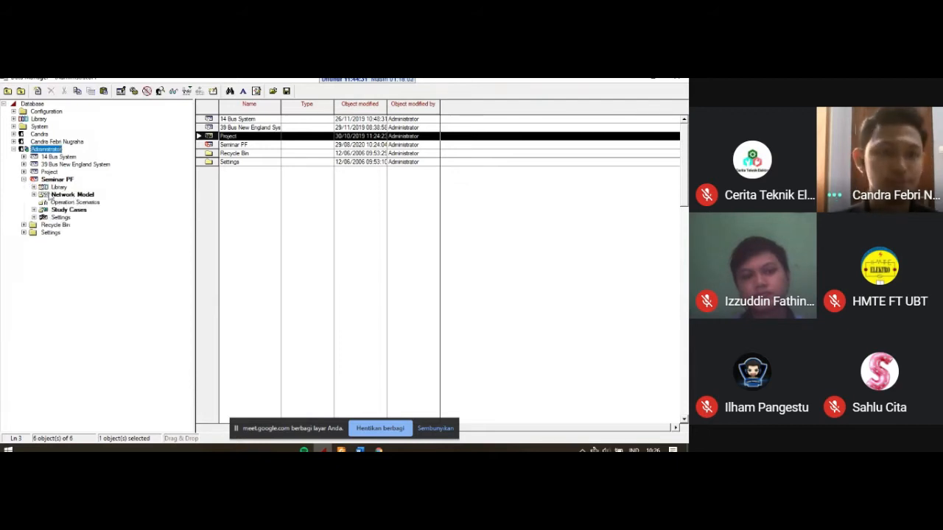
left_click(34, 187)
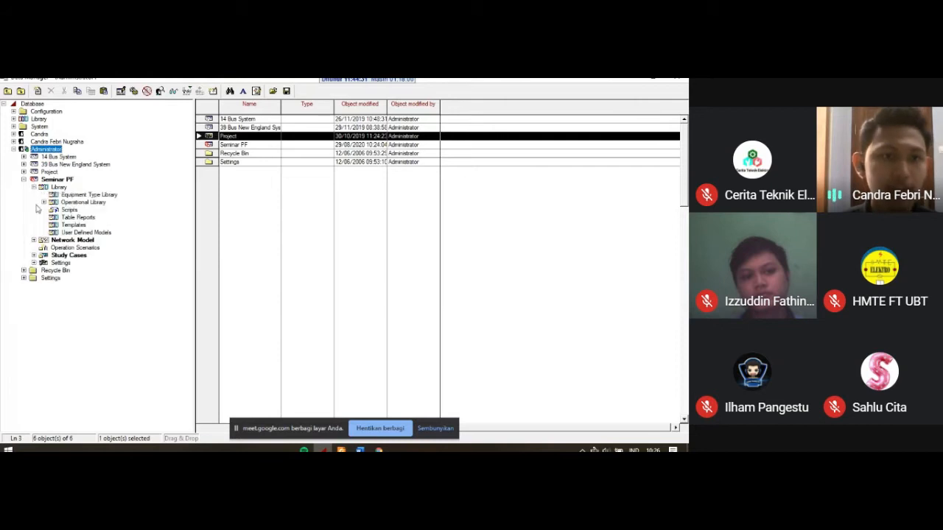
left_click(44, 202)
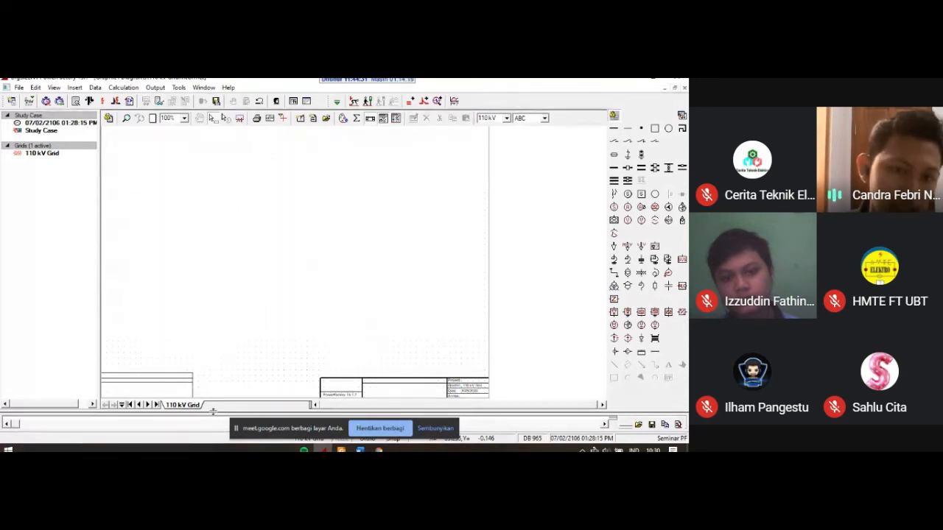
Step: Resize the output window below the grid diagram so it takes up a few text lines
left_click_drag(212, 411, 235, 270)
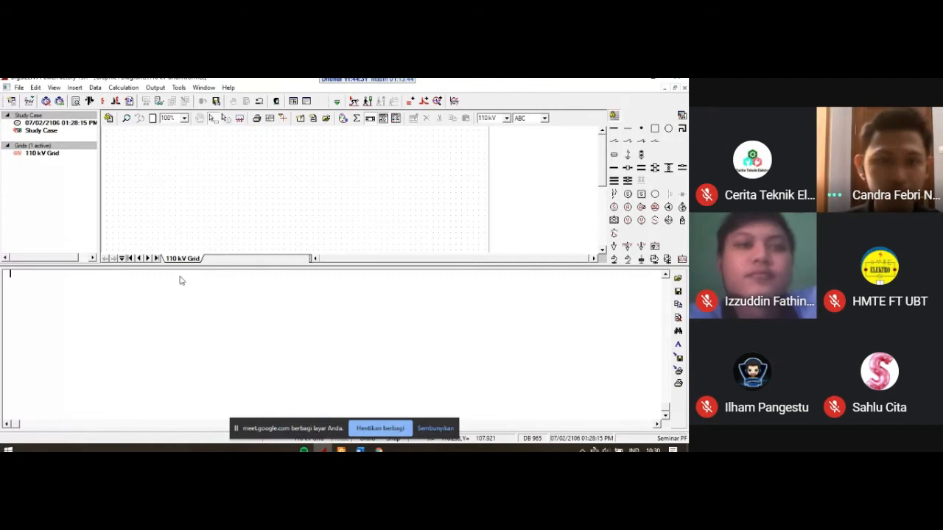
left_click_drag(292, 266, 292, 383)
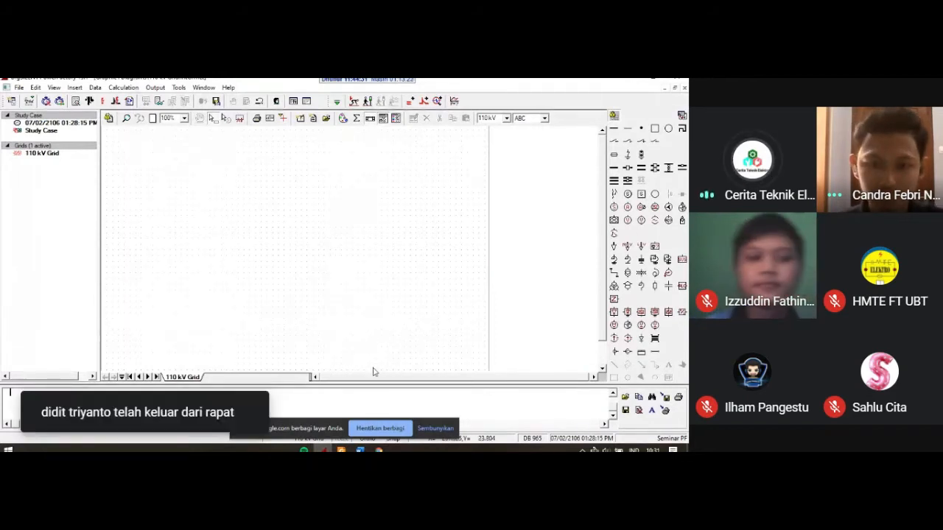
mouse_move(360, 450)
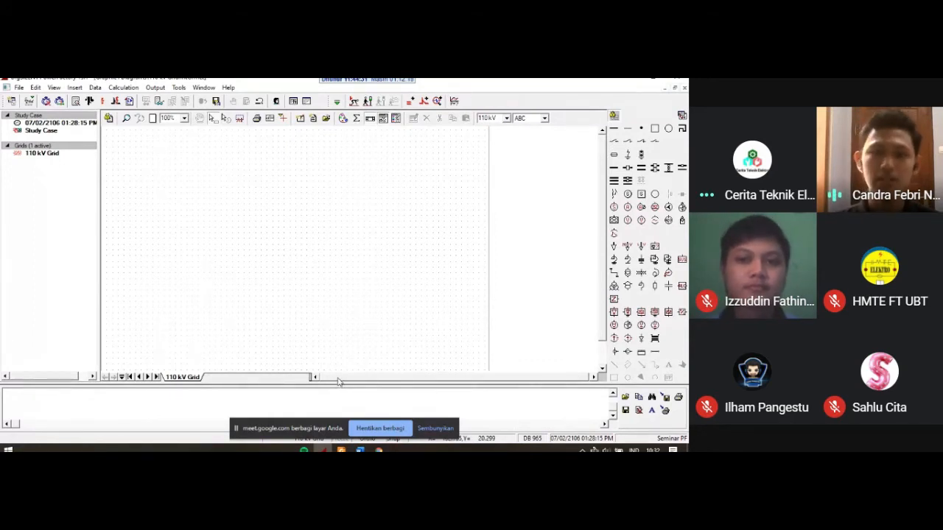
left_click_drag(341, 386, 342, 390)
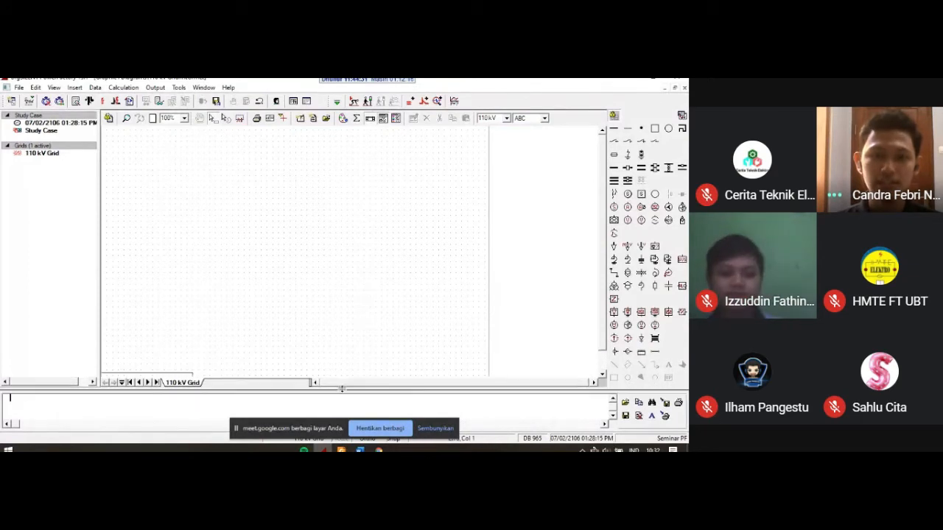
left_click(369, 430)
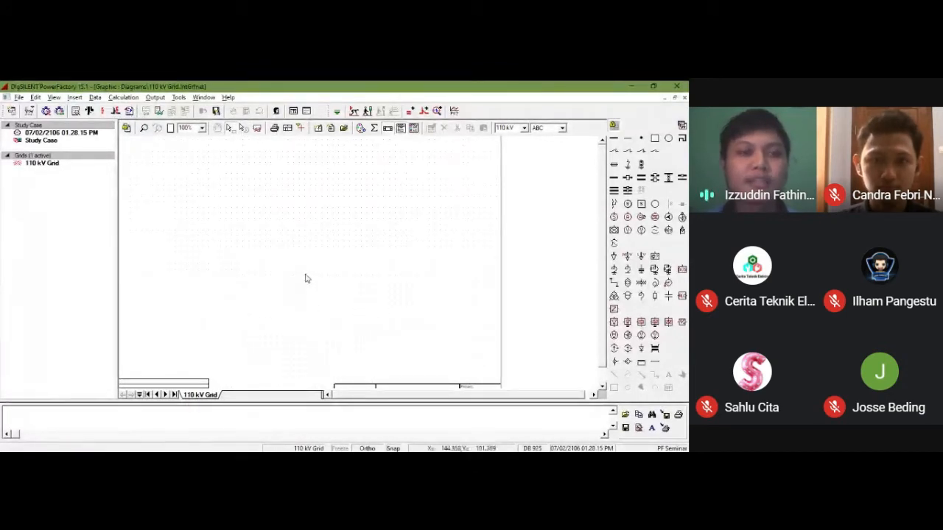
Step: Review the list of available calculation toolboxes, such as RMS/EMT Simulation and Protection, without switching
left_click(336, 112)
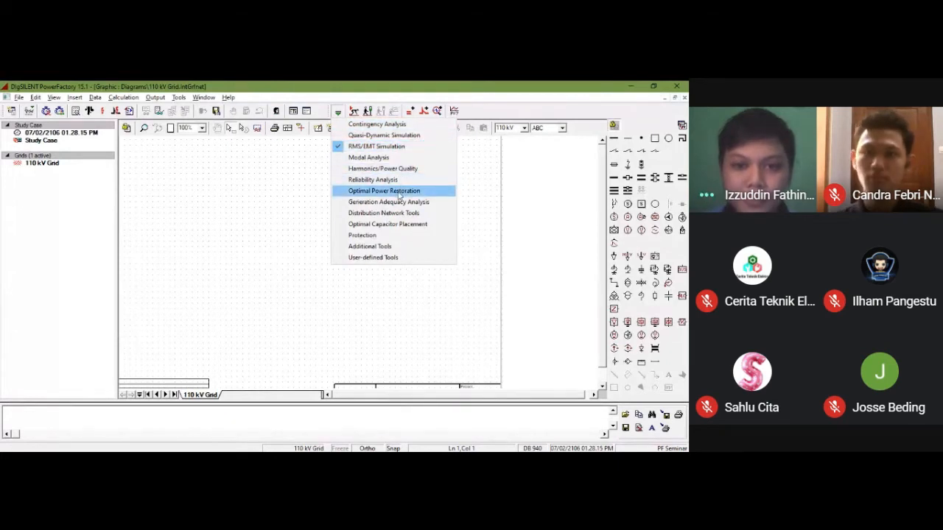
left_click(346, 86)
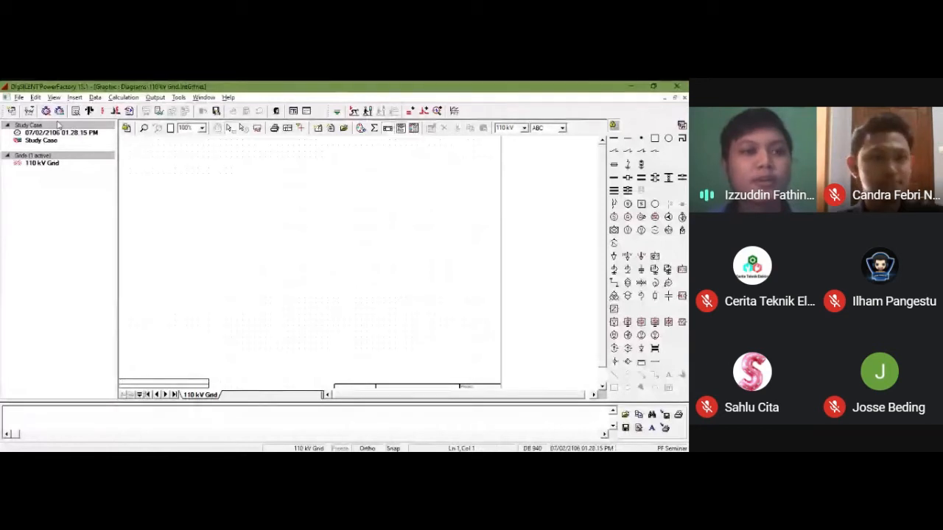
left_click(18, 98)
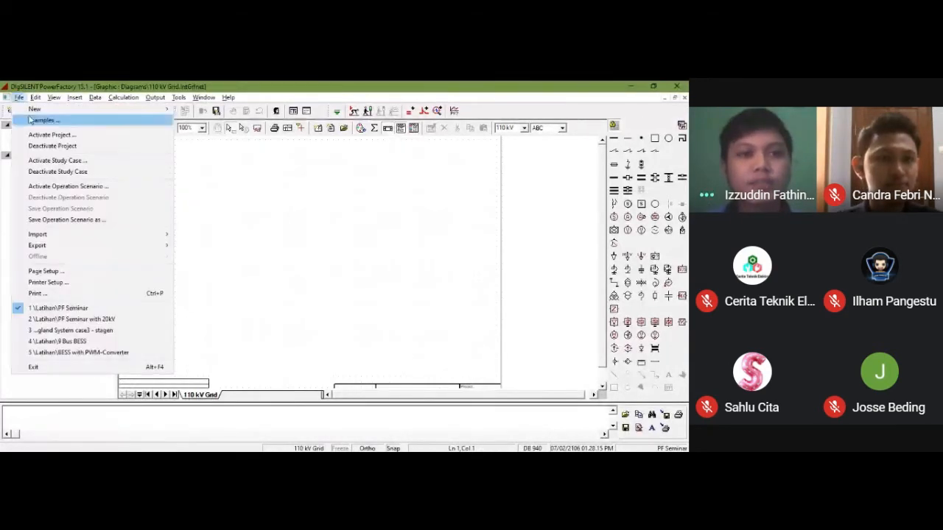
mouse_move(45, 109)
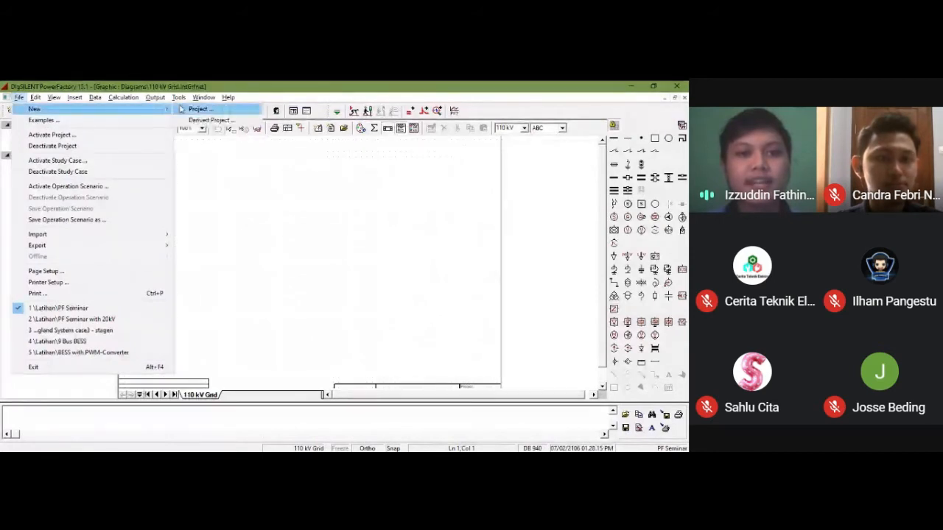
left_click(193, 110)
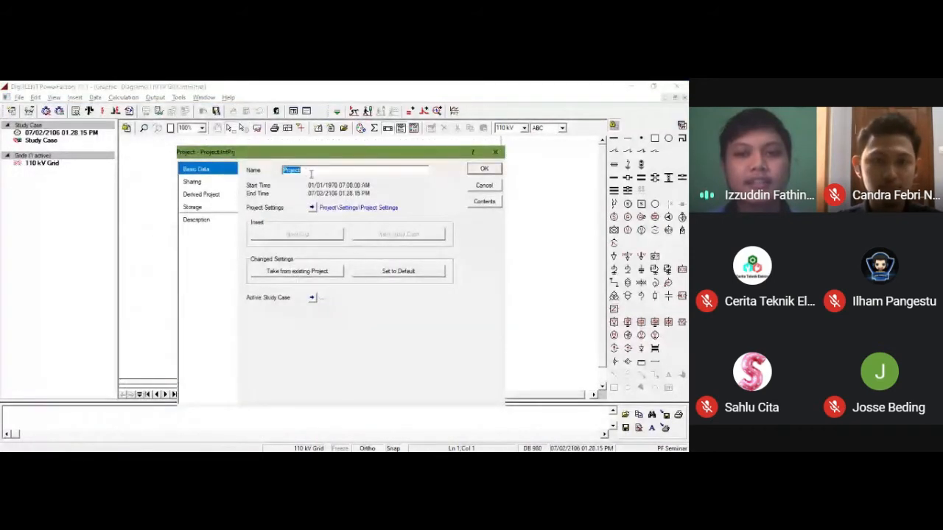
left_click(480, 185)
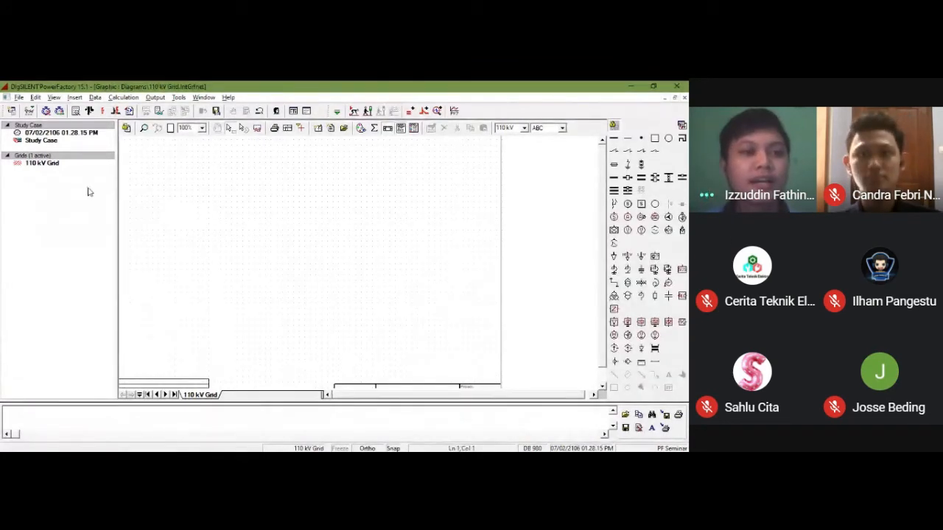
Step: Open the active grid's name for renaming and confirm it as 110 kV Grid
left_click(55, 167)
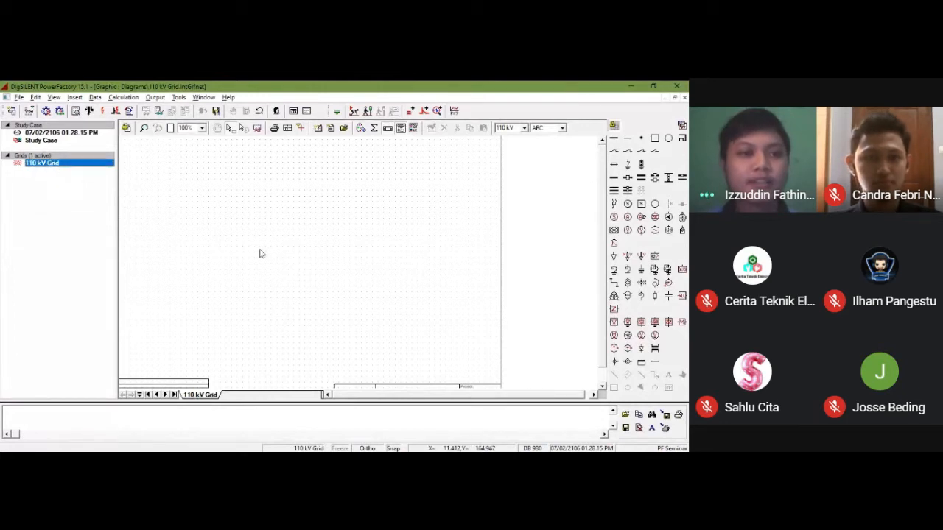
right_click(64, 169)
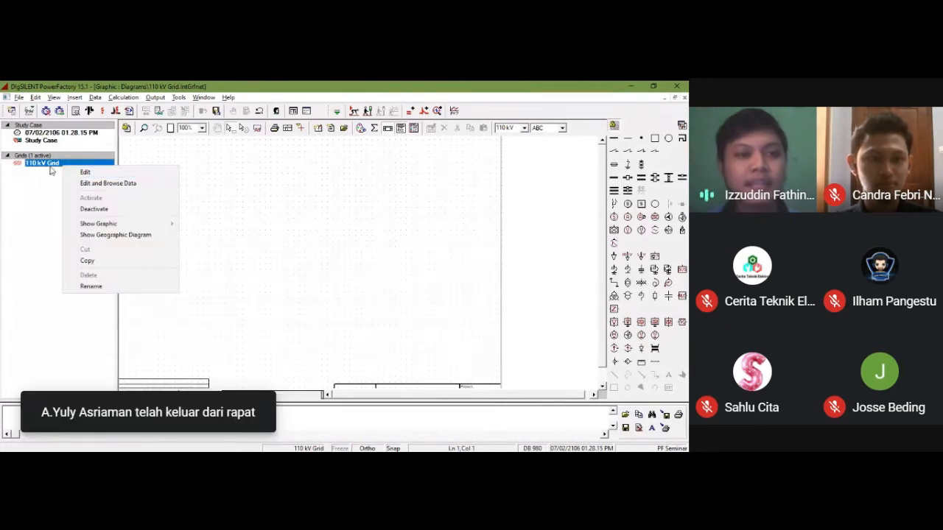
left_click(62, 168)
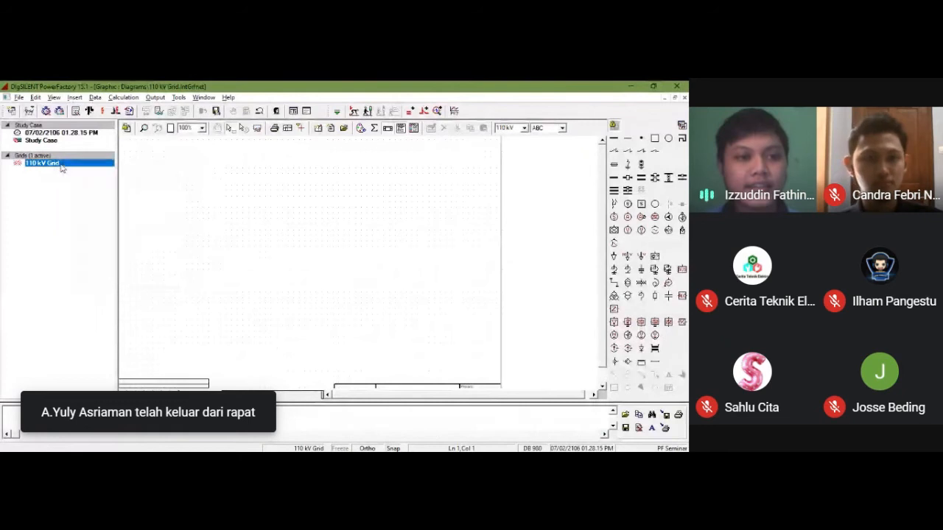
right_click(57, 168)
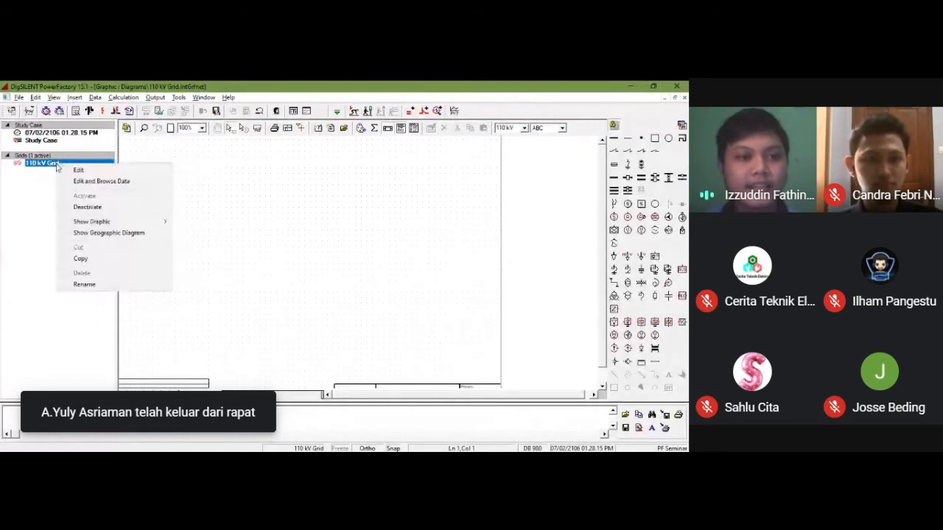
left_click(84, 284)
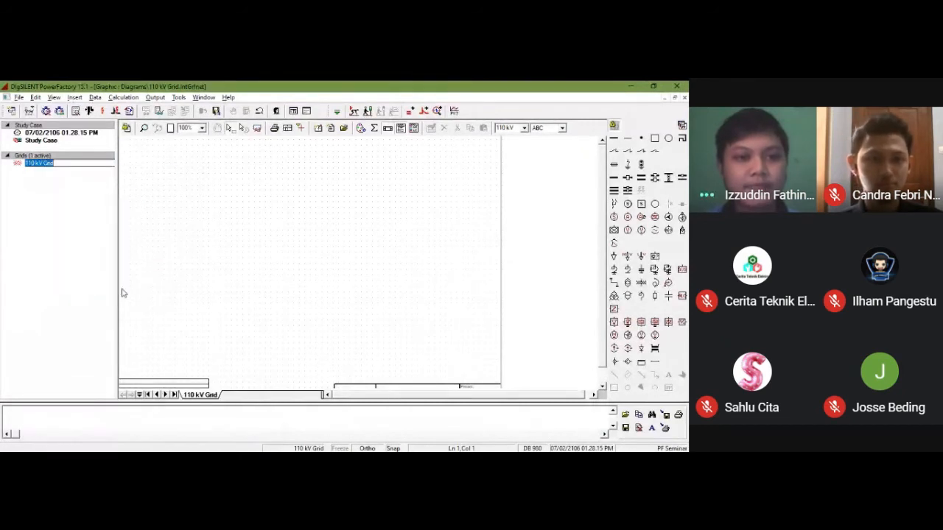
left_click(85, 162)
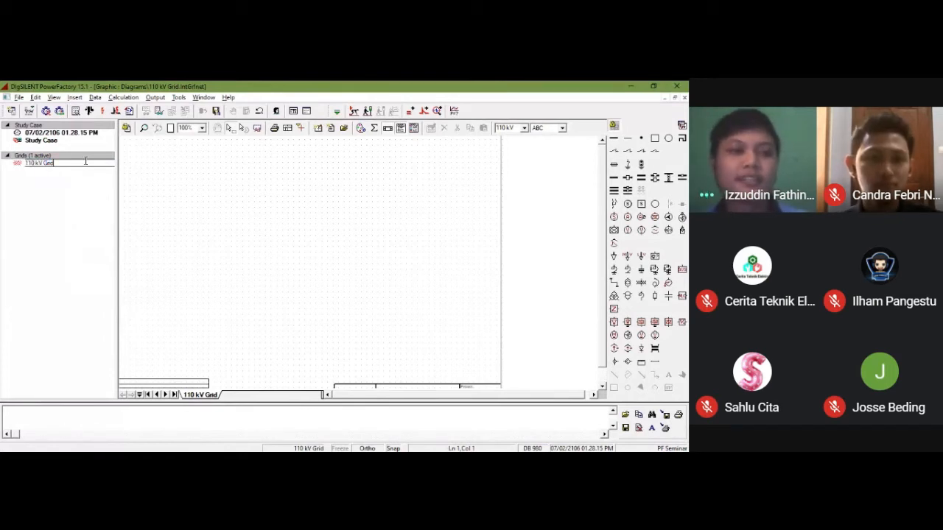
key("Return")
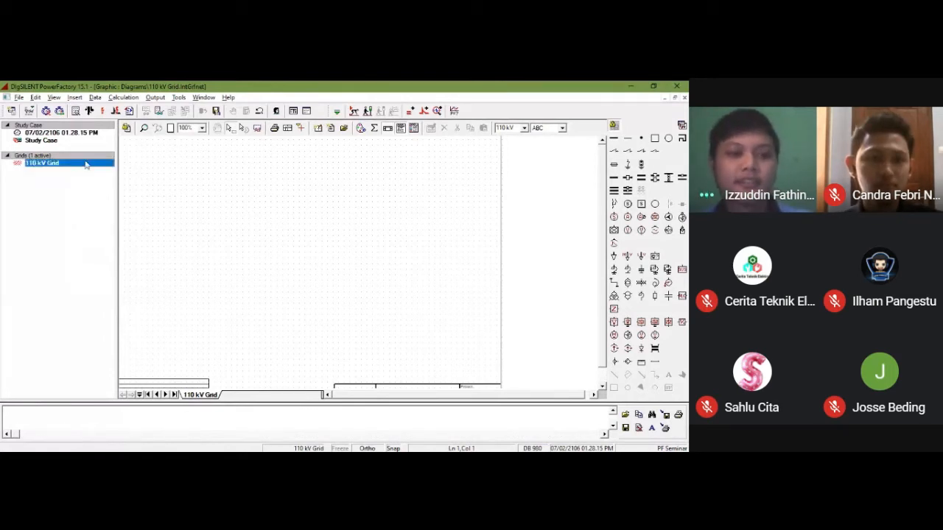
Step: Rename the diagram page as 110 kV Grid Main Diagram
right_click(202, 398)
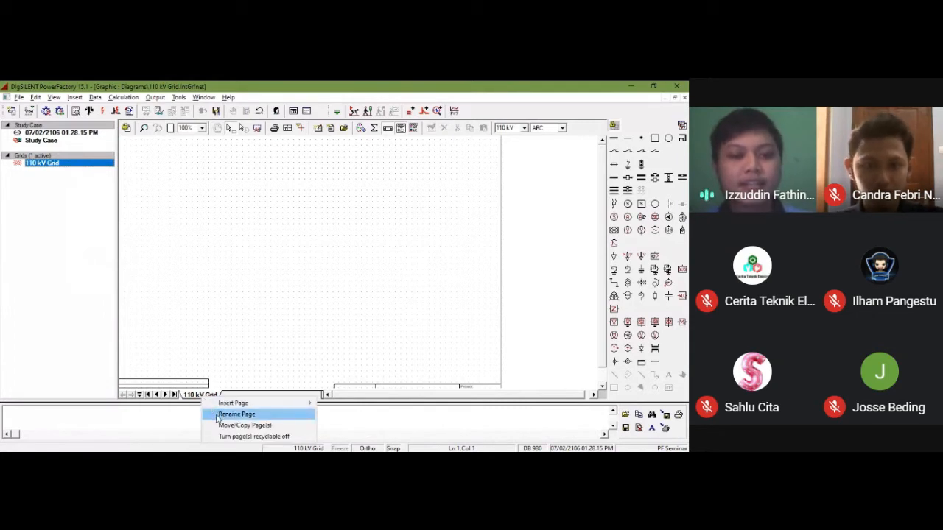
left_click(224, 414)
left_click(319, 279)
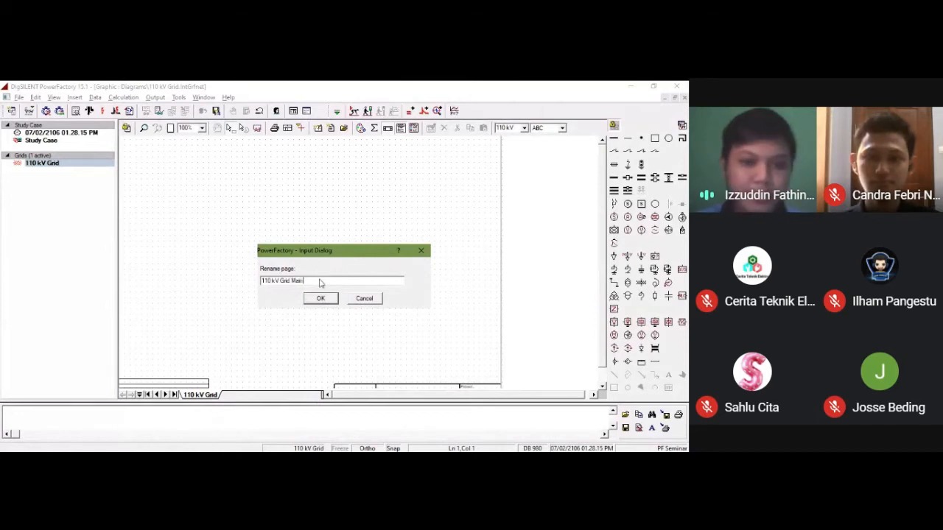
type("Main Diagram")
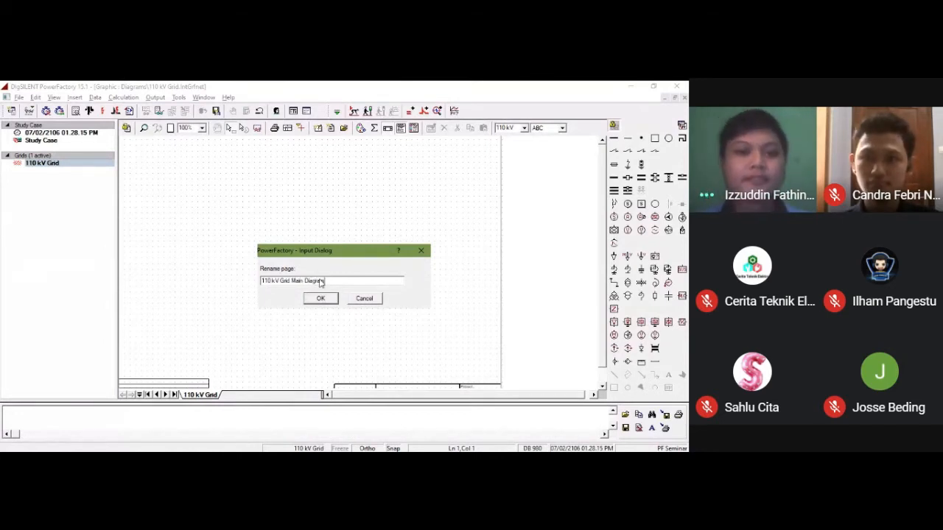
key("Return")
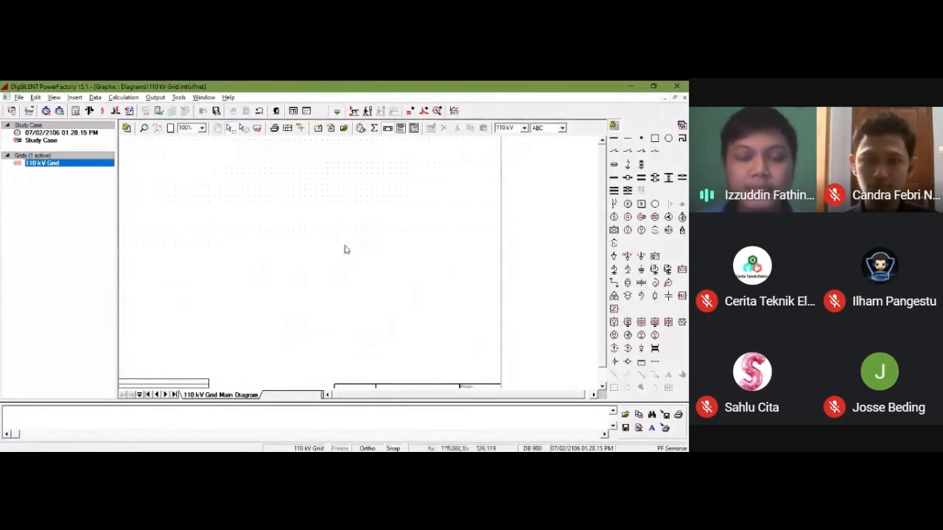
Step: Move the Background layer to the visible network element layers in the diagram's Graphic Layers settings
left_click(373, 129)
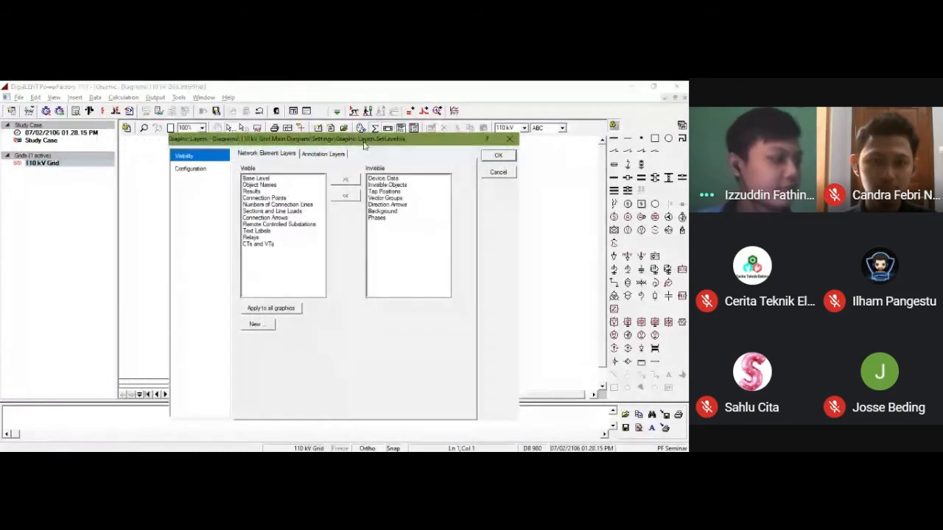
left_click_drag(364, 145, 386, 139)
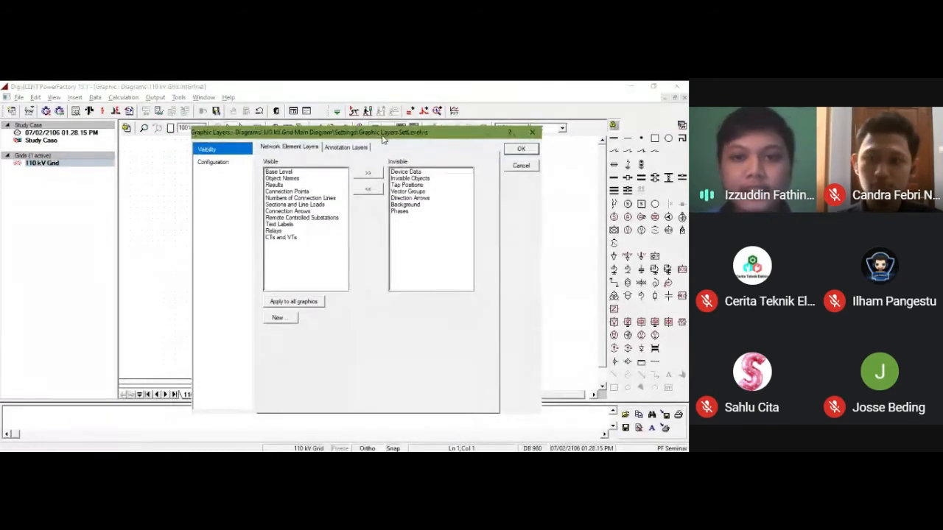
left_click(405, 205)
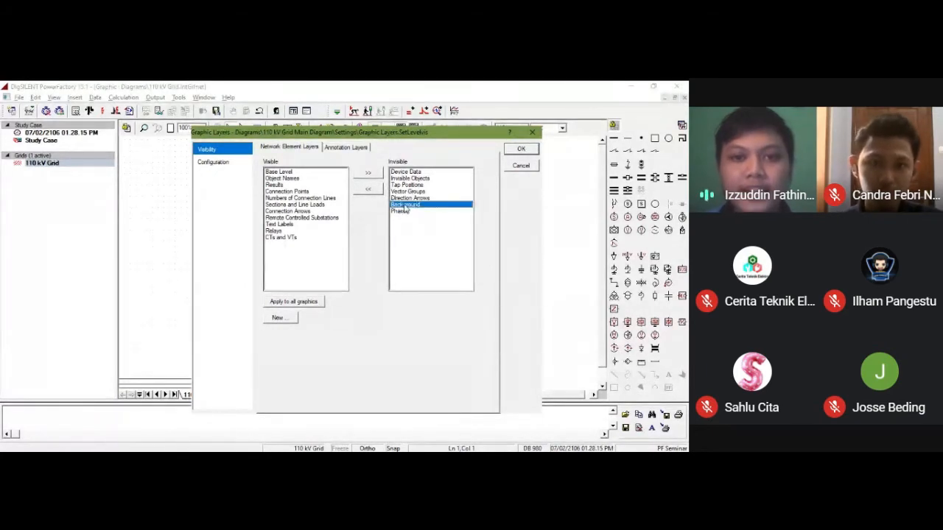
left_click(368, 190)
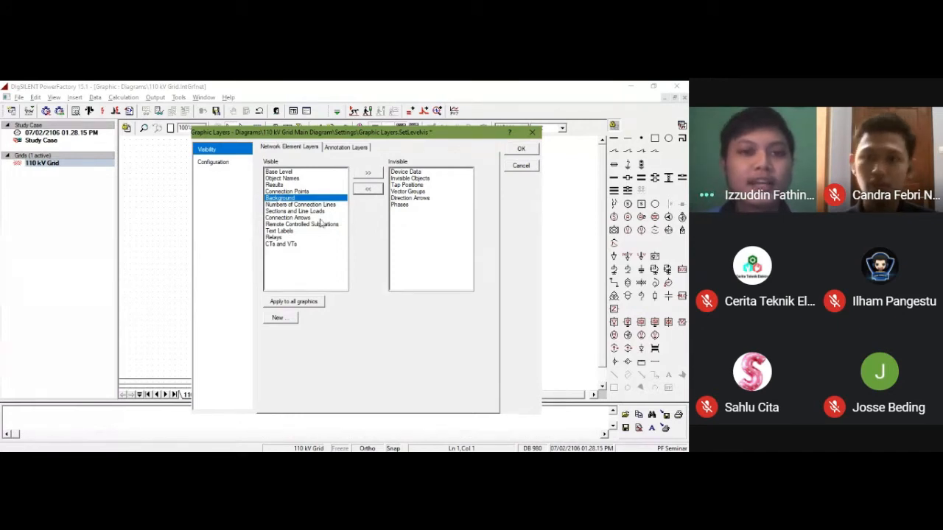
Step: Select the Background layer for configuration and browse to the Pelatihan Powerfactory folder for its background file
left_click(214, 162)
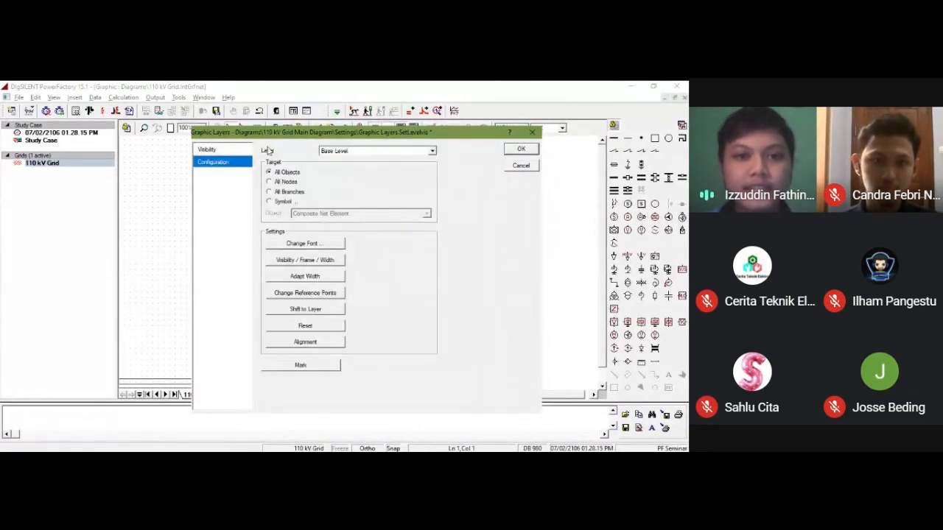
left_click(432, 153)
key("Down")
key("Down")
key("Down")
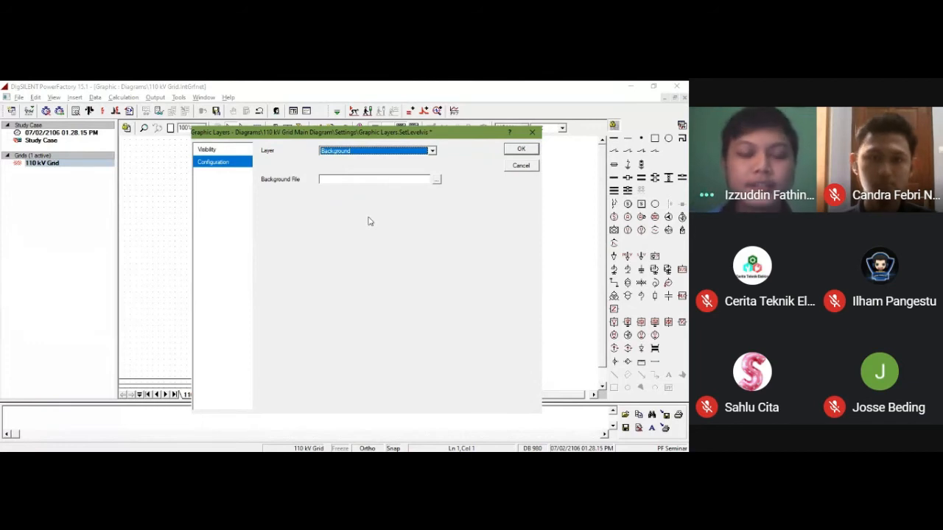
left_click(392, 180)
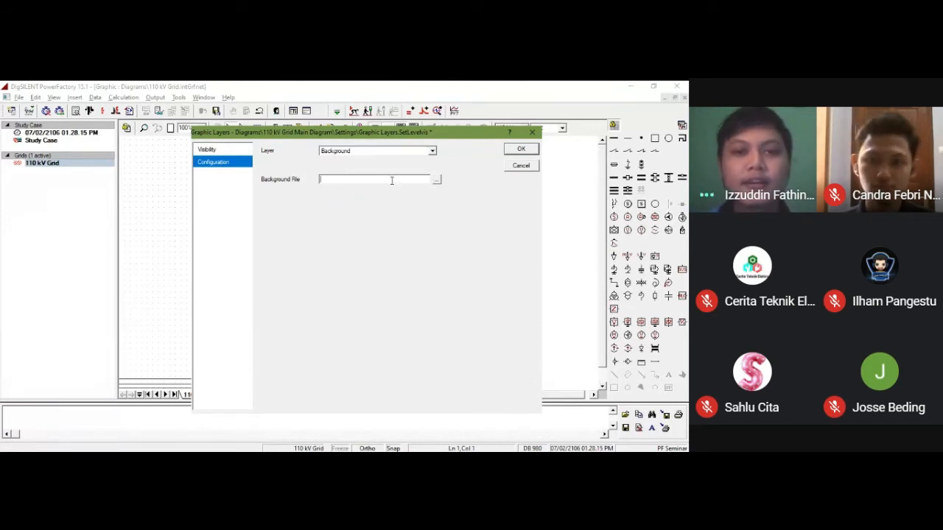
left_click(436, 182)
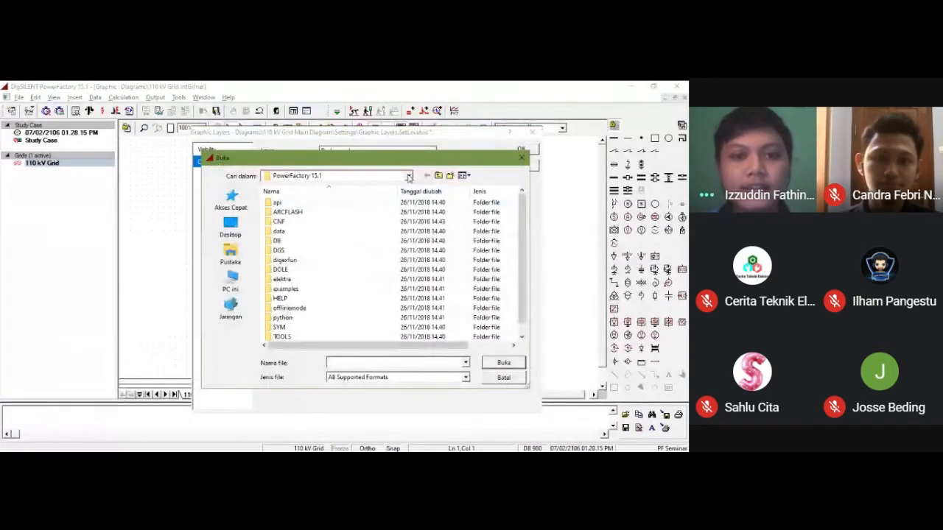
left_click(409, 178)
left_click(288, 221)
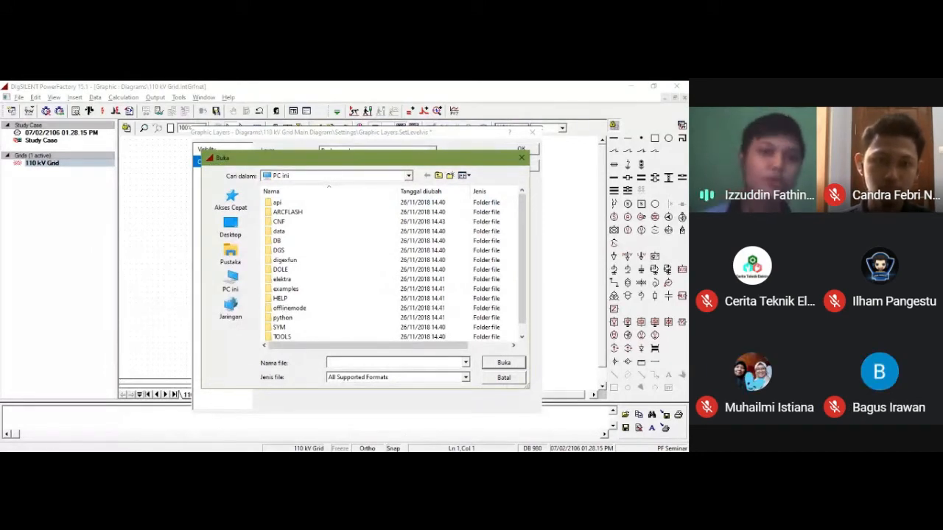
double_click(340, 226)
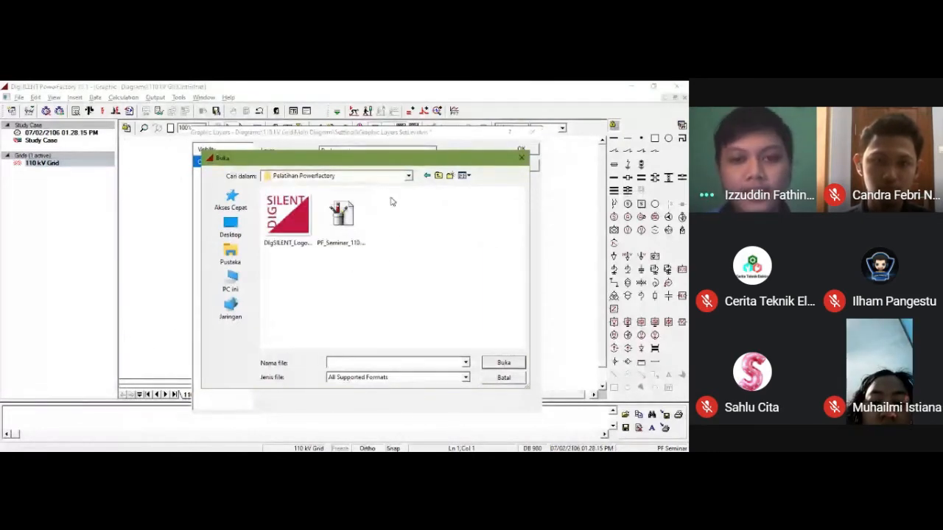
Step: Assign PF_Seminar_110.wmf as the background file, acknowledge the External Data Directory notice and apply the layer settings
left_click_drag(391, 164, 416, 159)
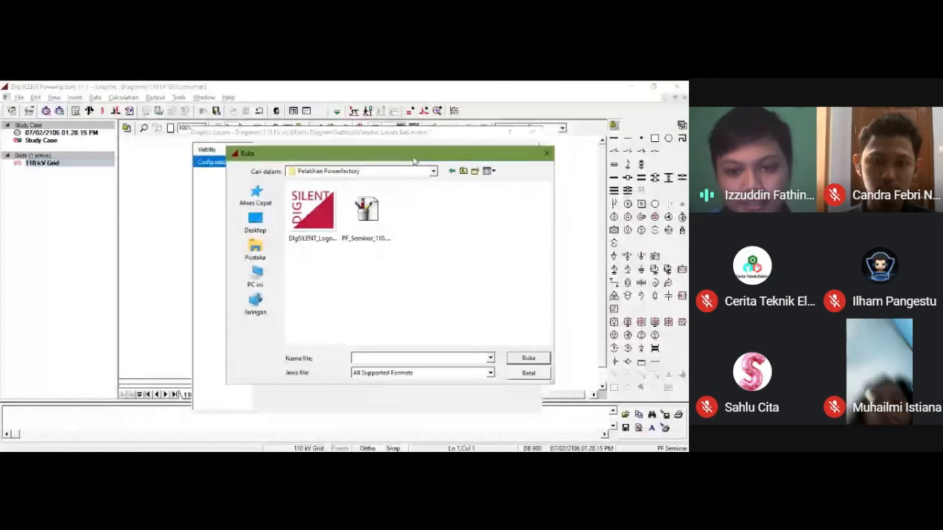
left_click(478, 375)
left_click(472, 389)
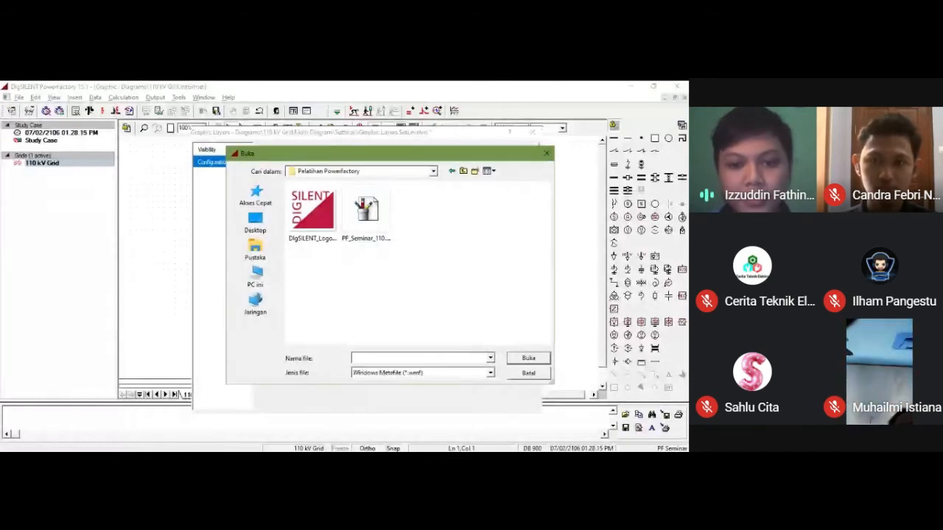
scroll(470, 373, "up", 5)
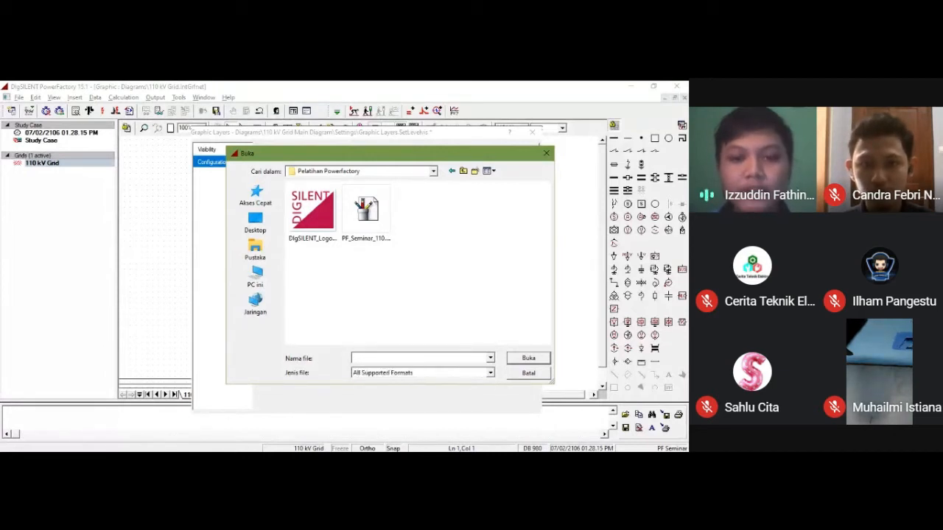
left_click(367, 212)
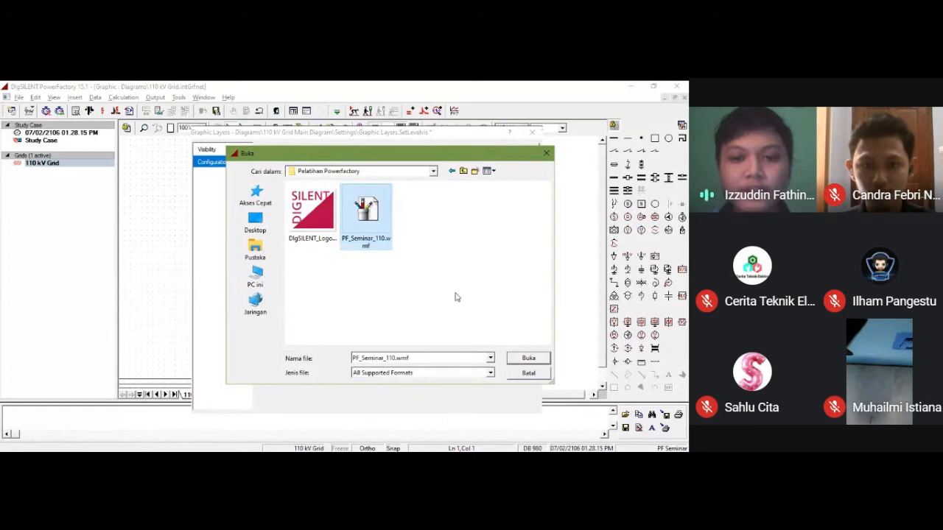
left_click(527, 358)
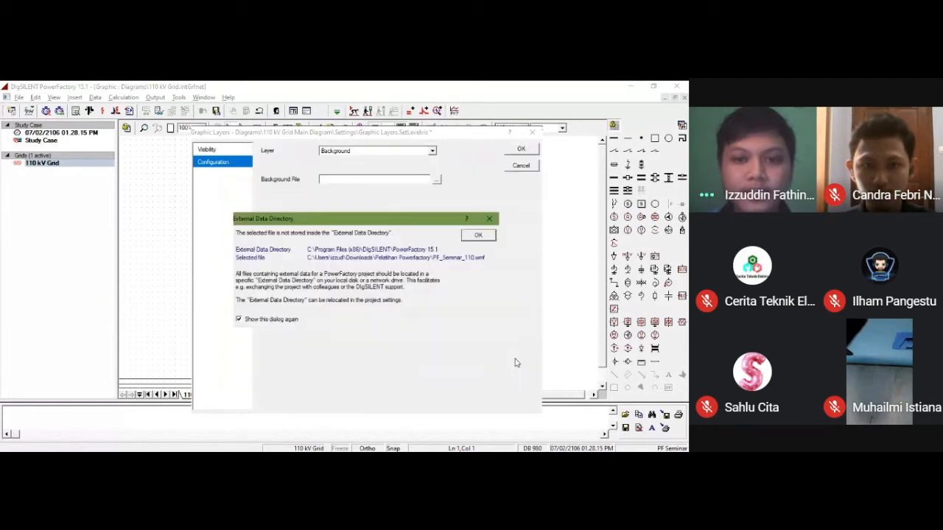
left_click(475, 238)
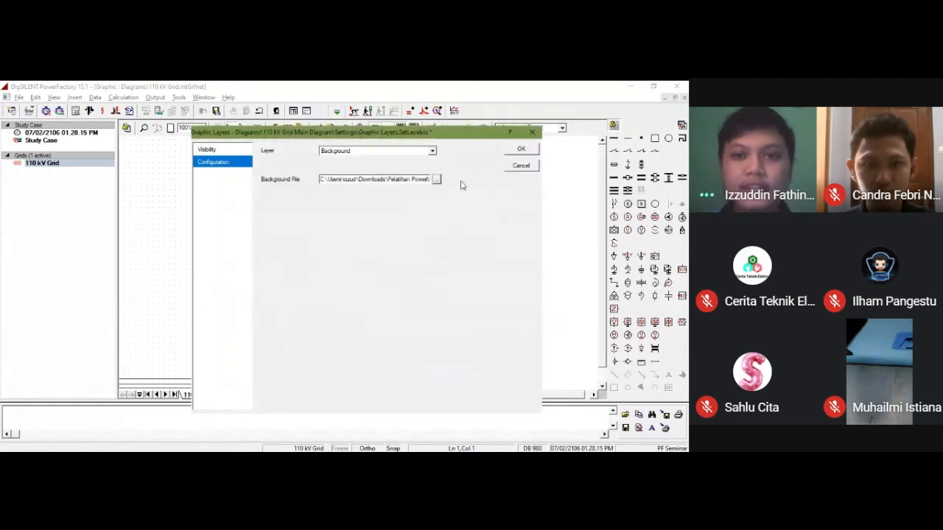
left_click(523, 151)
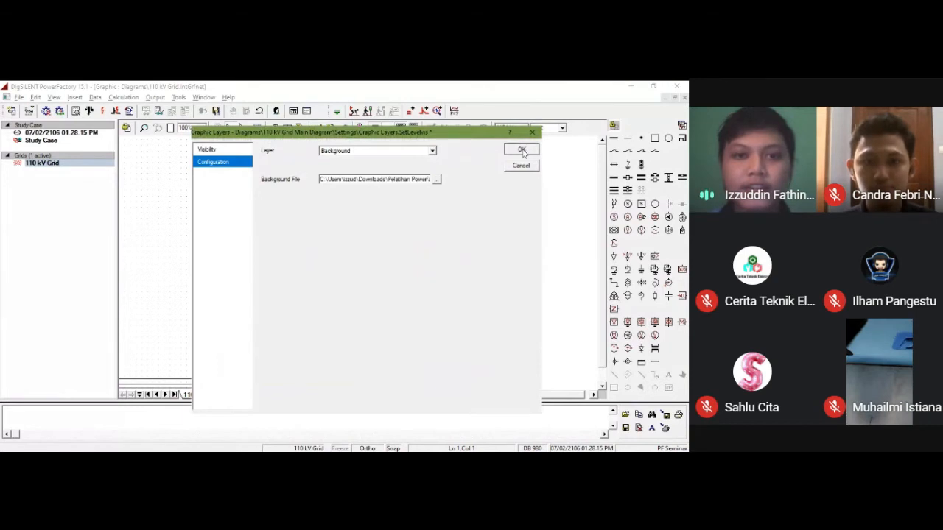
left_click(522, 151)
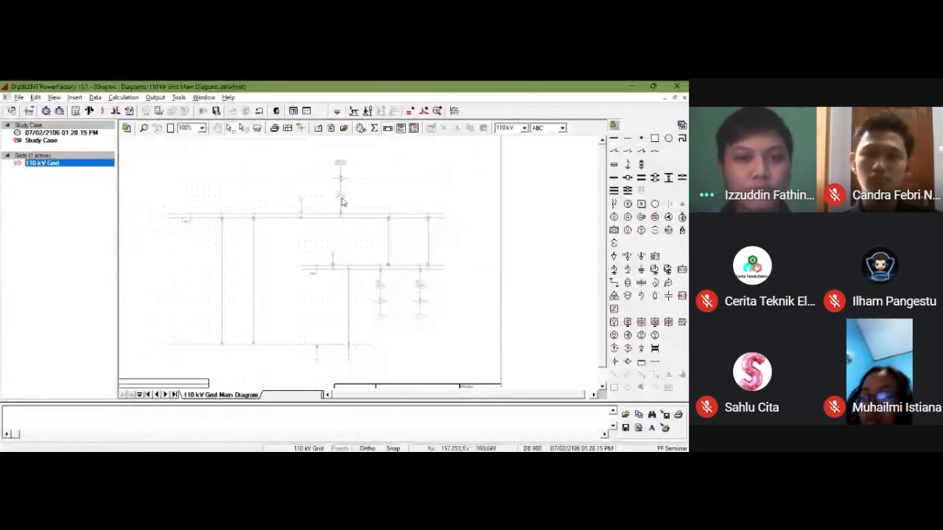
Step: Set the diagram's drawing size to A4 in portrait orientation
left_click(291, 132)
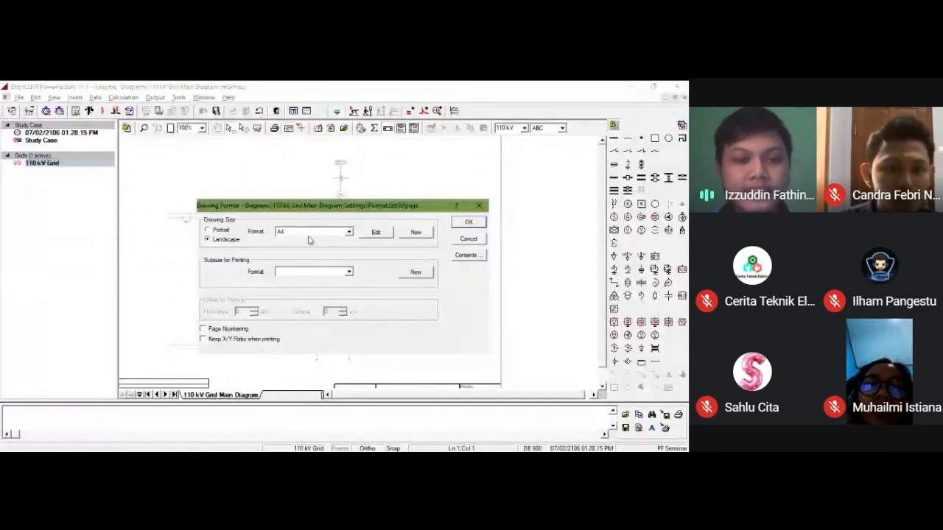
left_click(300, 236)
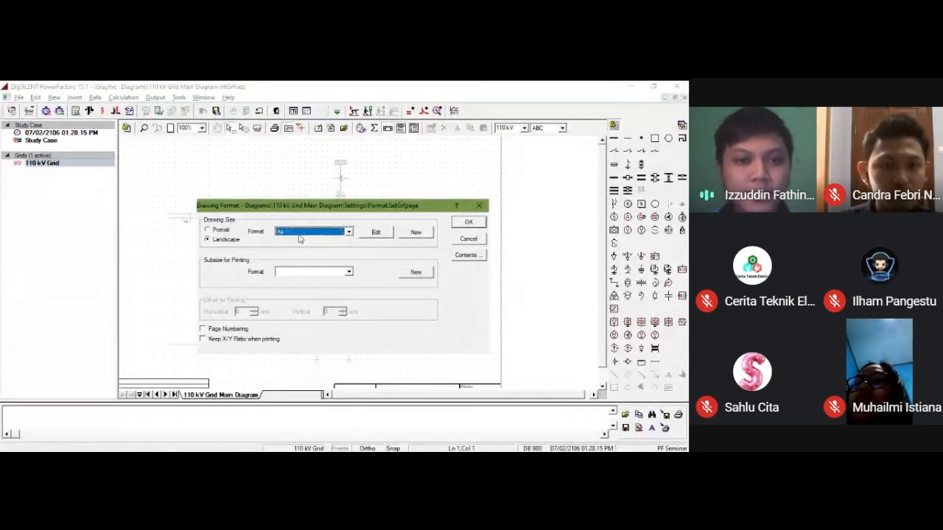
left_click(225, 232)
left_click(224, 231)
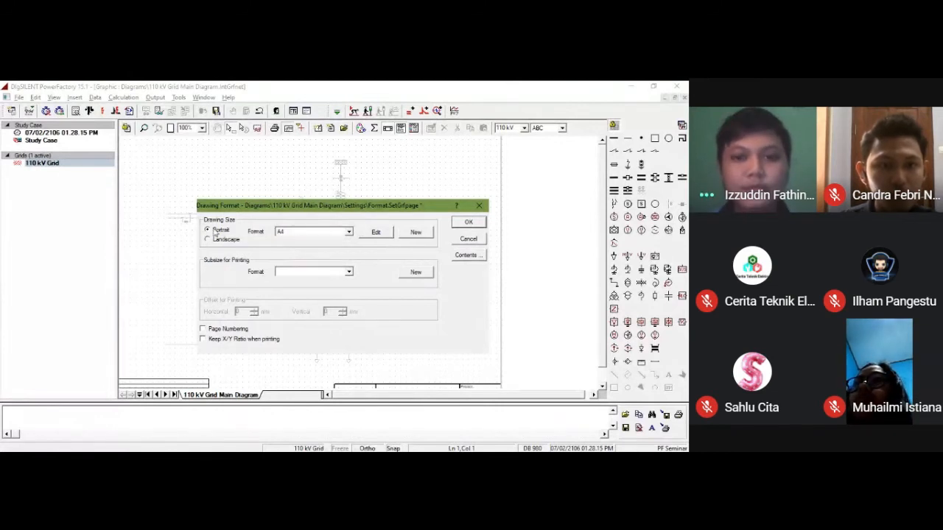
left_click(473, 225)
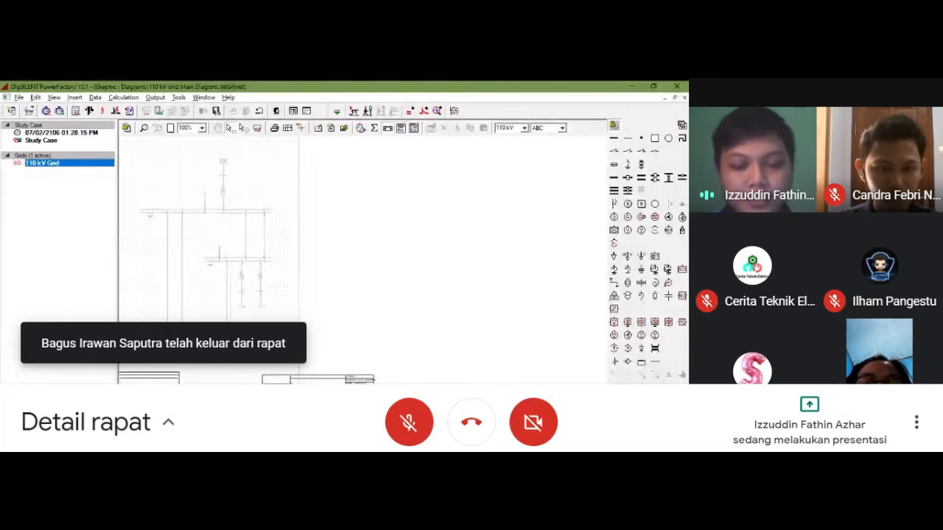
left_click(323, 383)
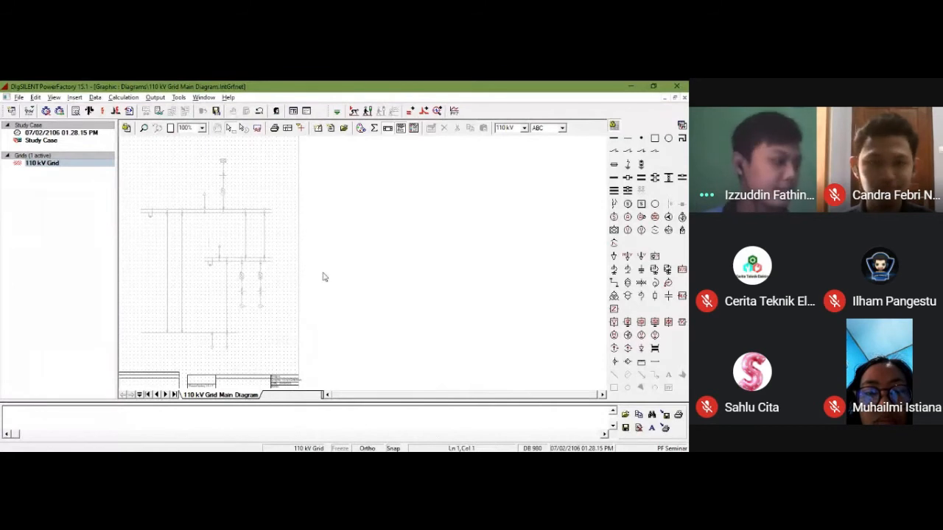
Step: Inspect the background single-line drawing at zoom levels of 500% and 200%
left_click(203, 130)
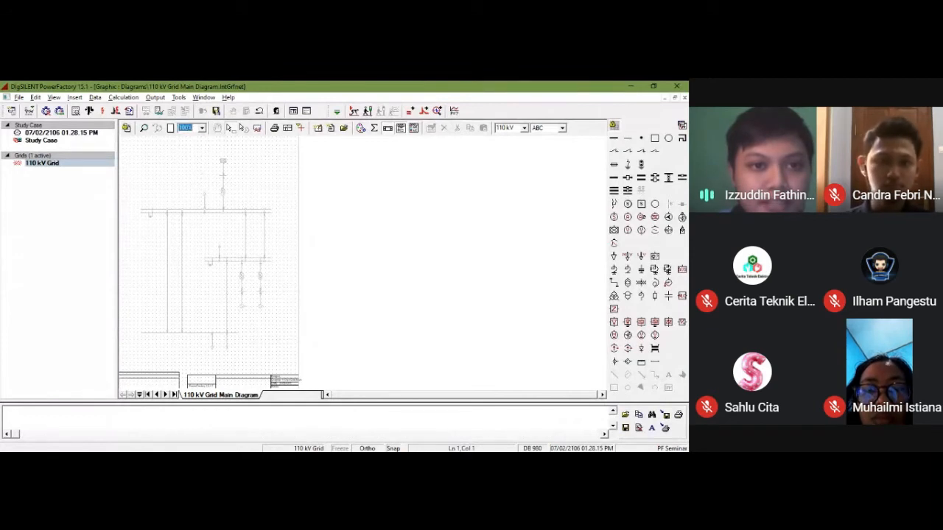
type("500")
key("Return")
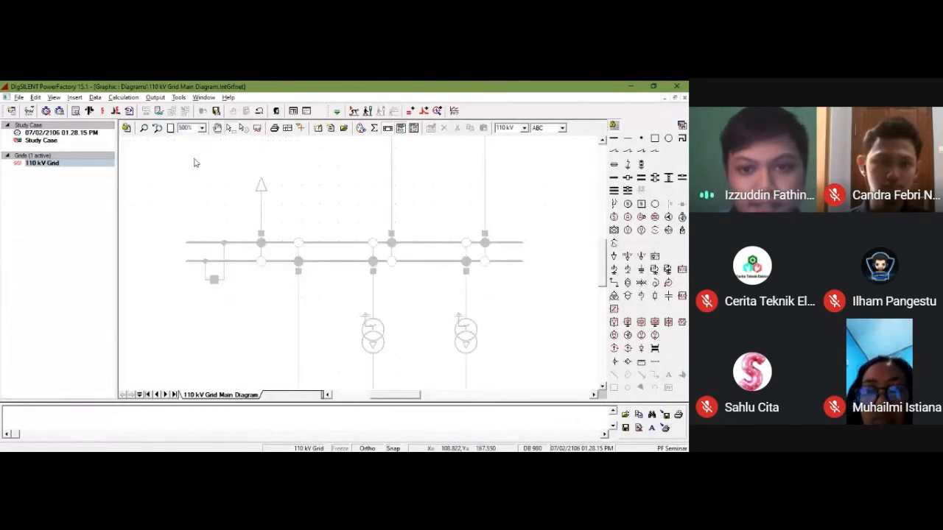
scroll(353, 248, "down", 3)
left_click_drag(420, 397, 394, 396)
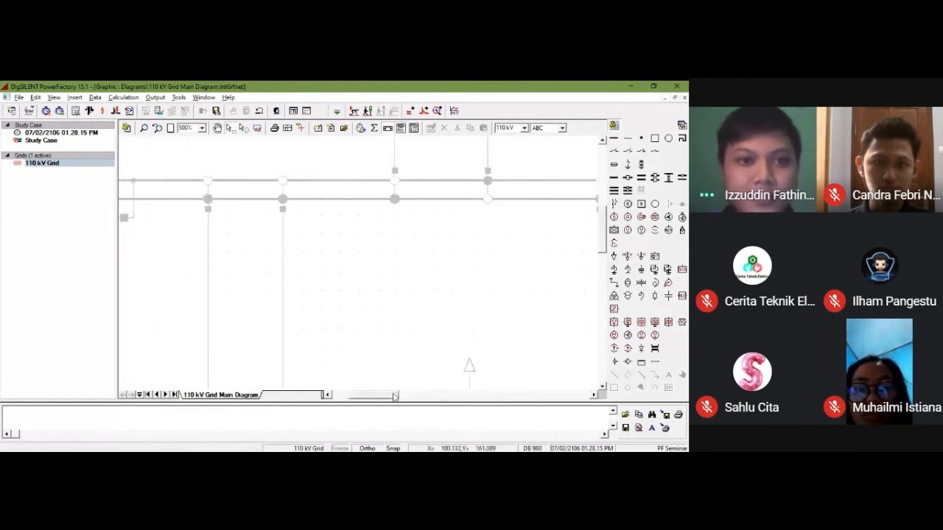
left_click(201, 131)
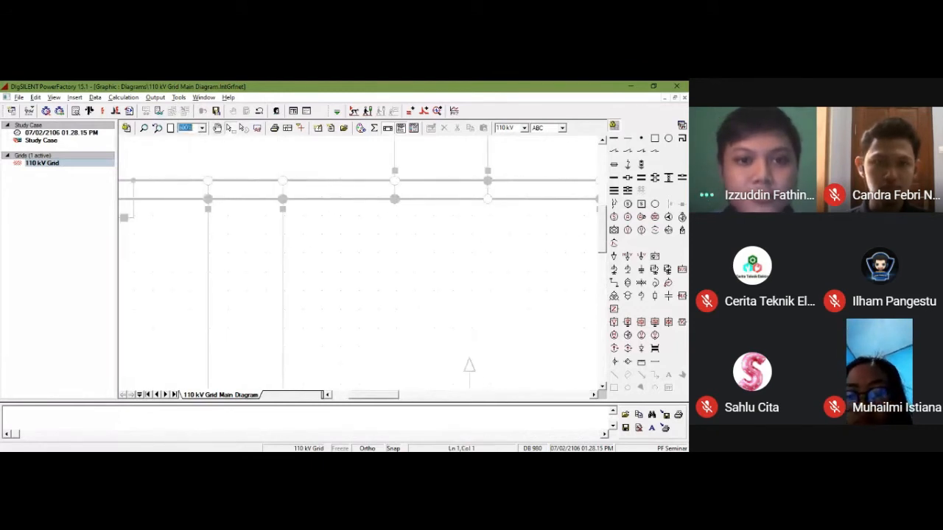
type("200")
key("Return")
scroll(312, 240, "up", 3)
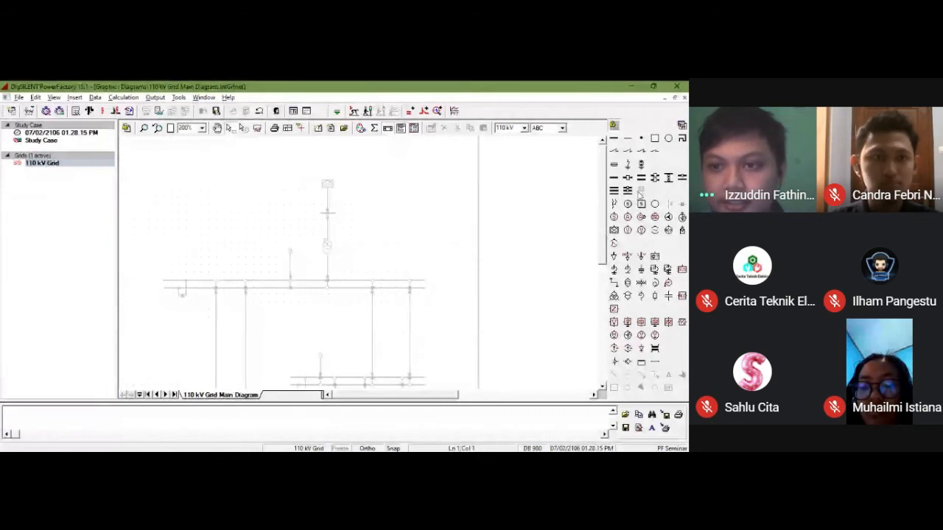
Step: Place a double busbar system over the start of the upper double busbar in the background drawing
left_click(641, 179)
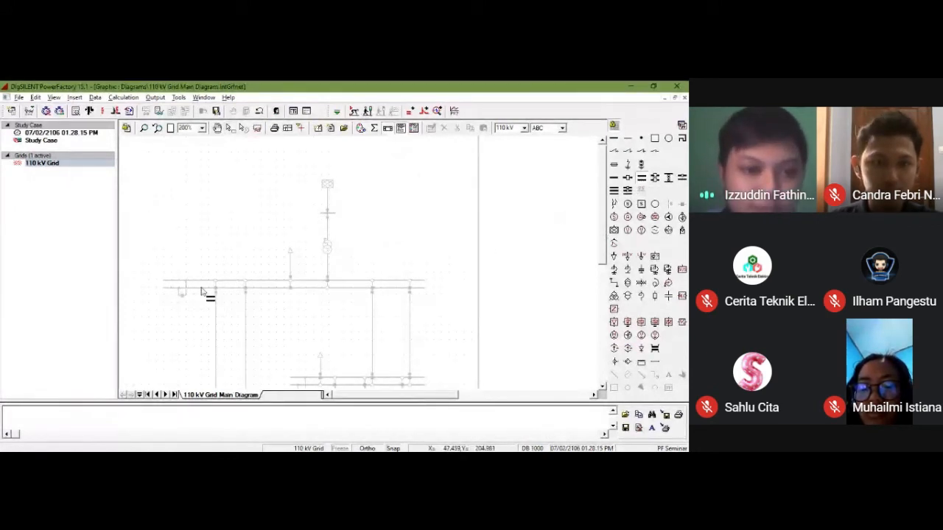
left_click(173, 285)
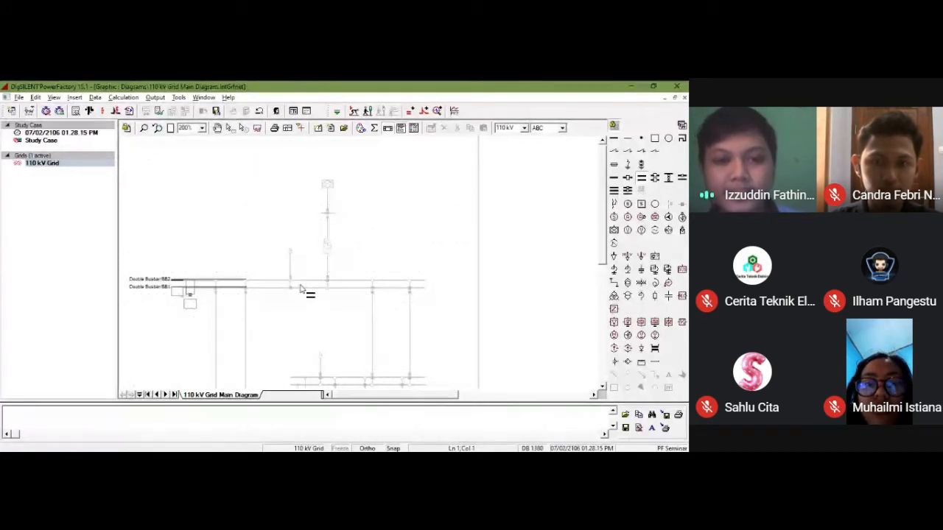
key("Escape")
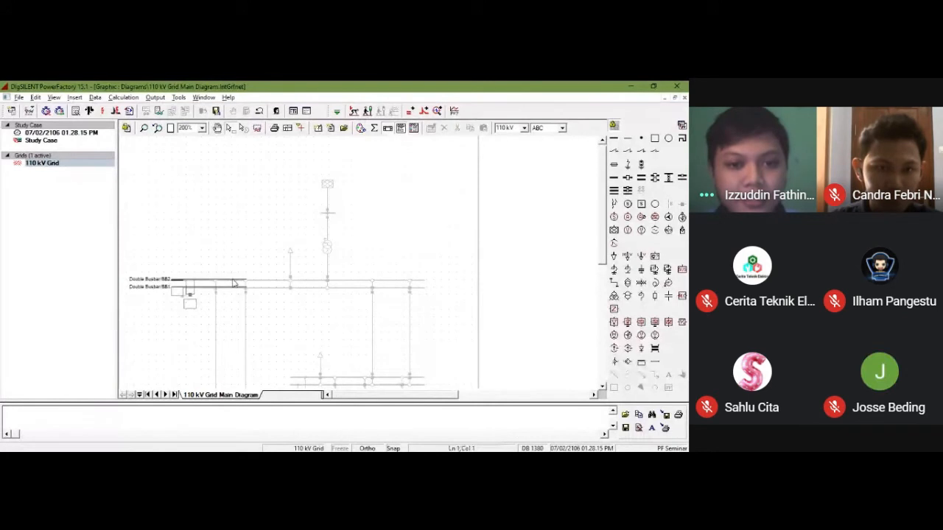
Step: Extend both bars of the upper double busbar to the full length of the busbar in the background drawing
left_click(233, 282)
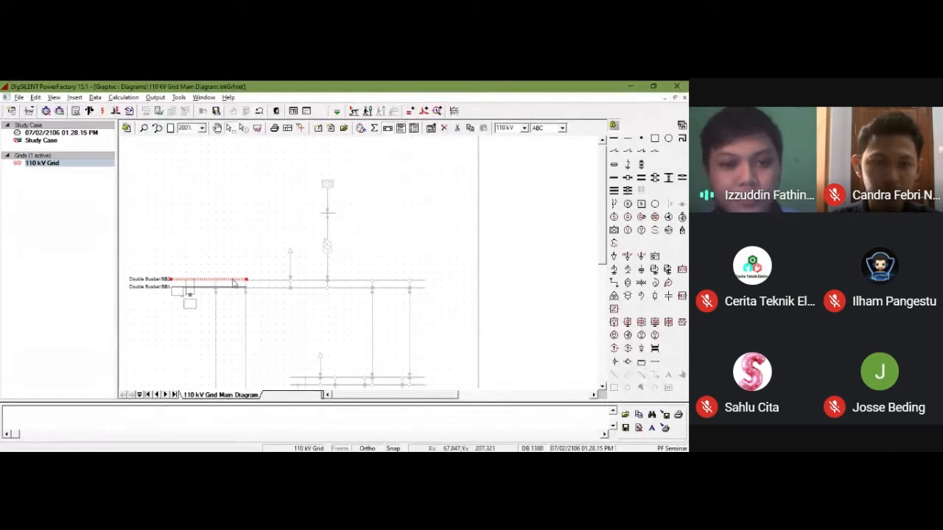
left_click(236, 288, "ctrl")
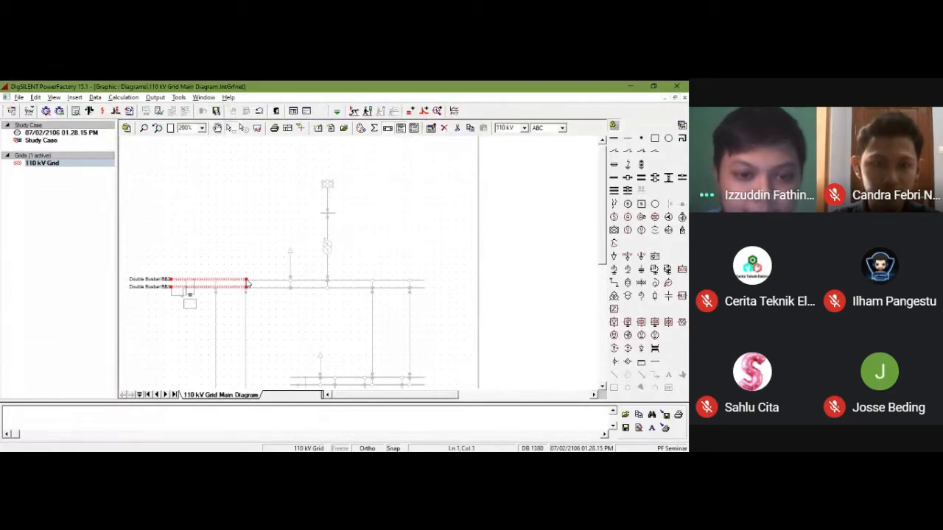
left_click(246, 279)
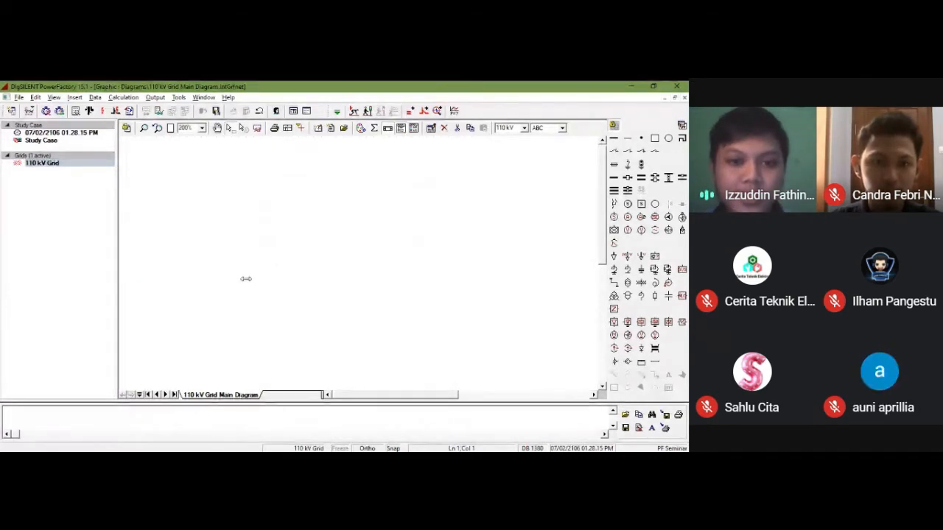
left_click_drag(246, 279, 396, 279)
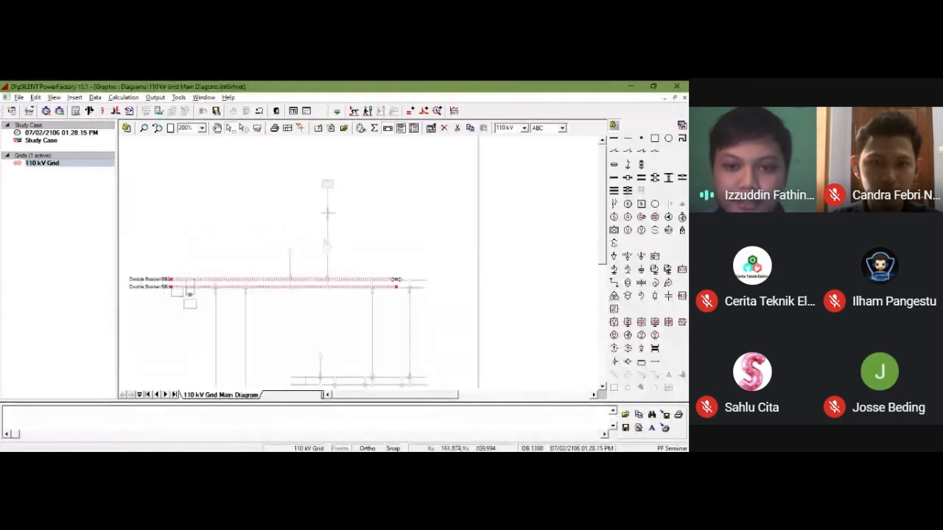
left_click_drag(397, 281, 427, 279)
left_click(362, 270)
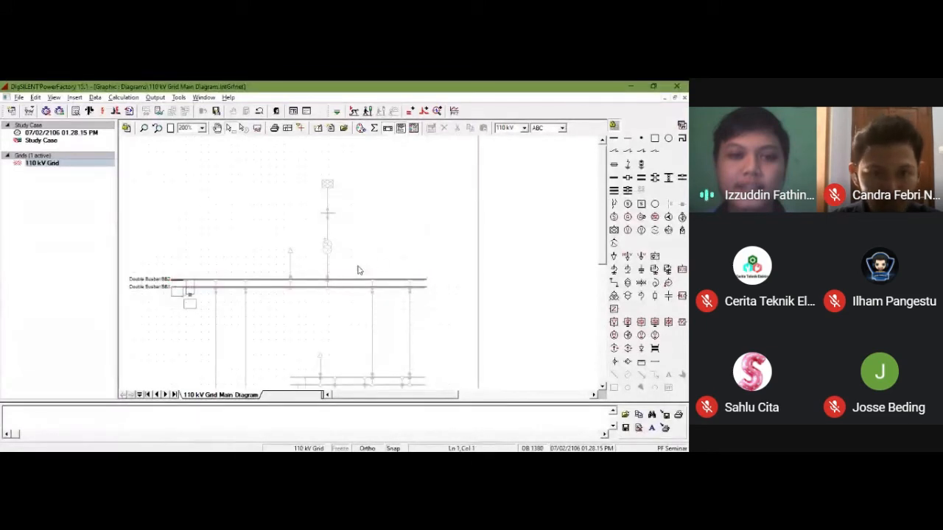
Step: Place a second double busbar system over the lower double busbar in the background and stretch both bars to cover its length
scroll(364, 287, "down", 2)
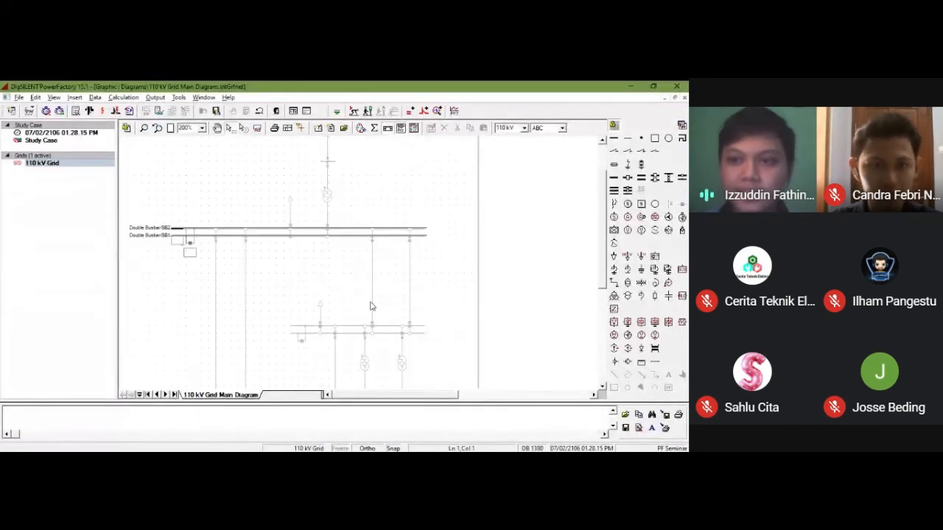
left_click(642, 178)
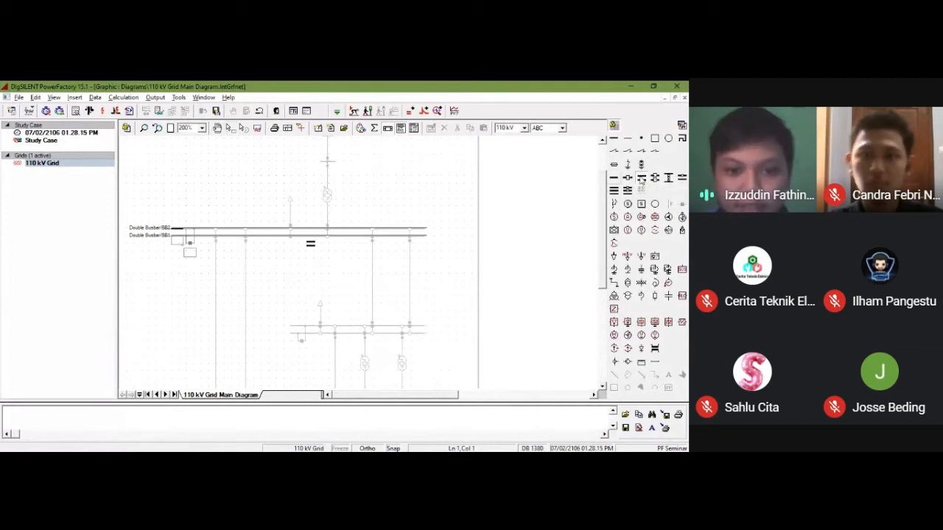
left_click(297, 328)
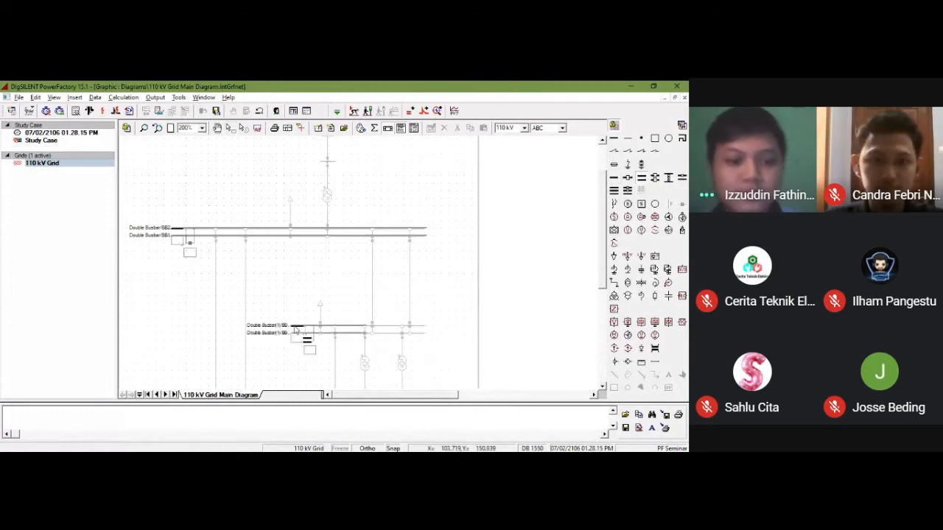
key("Escape")
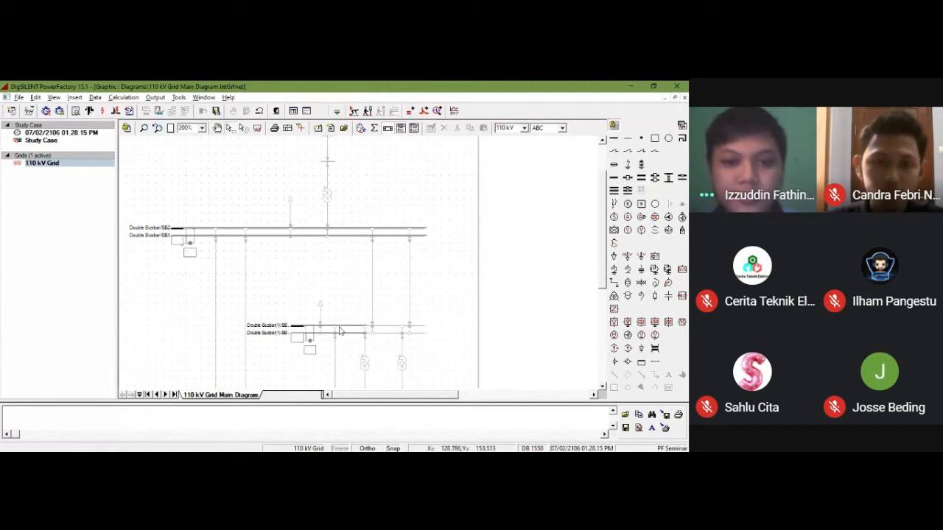
left_click(341, 327)
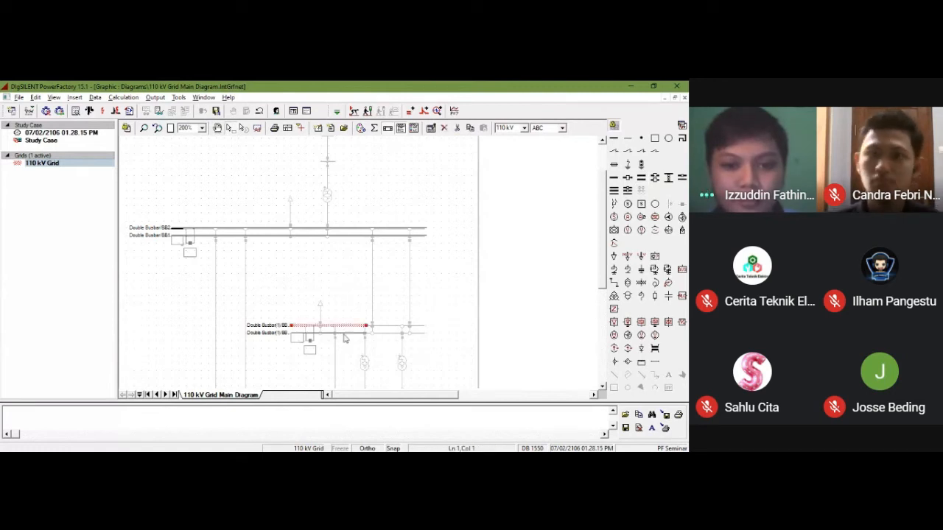
left_click(344, 334, "ctrl")
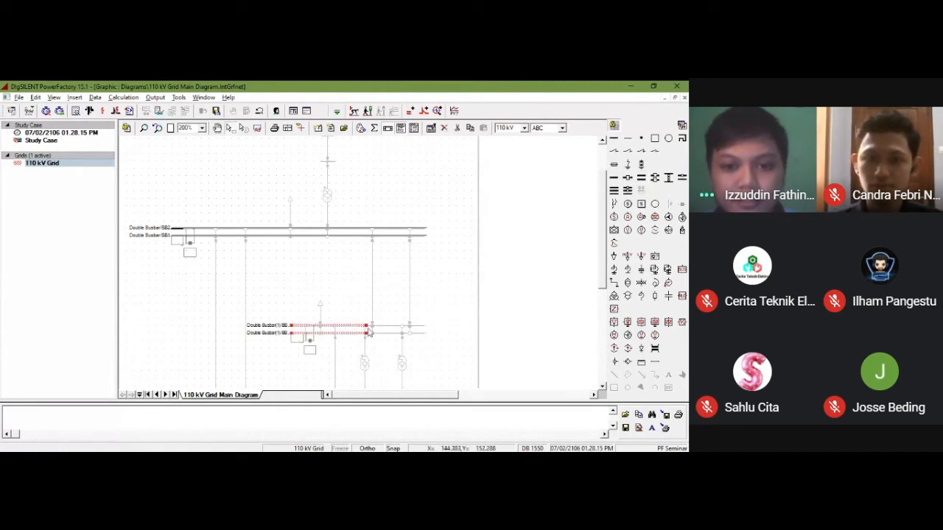
left_click_drag(366, 326, 430, 325)
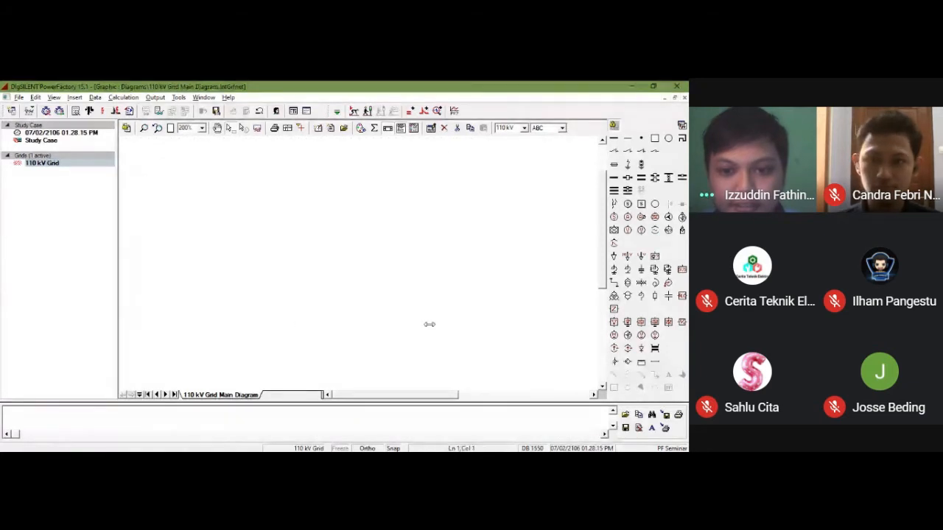
left_click(425, 313)
Step: Place a single busbar system over the lowest busbar in the background drawing and extend it along the traced line
scroll(400, 324, "down", 2)
scroll(400, 324, "up", 1)
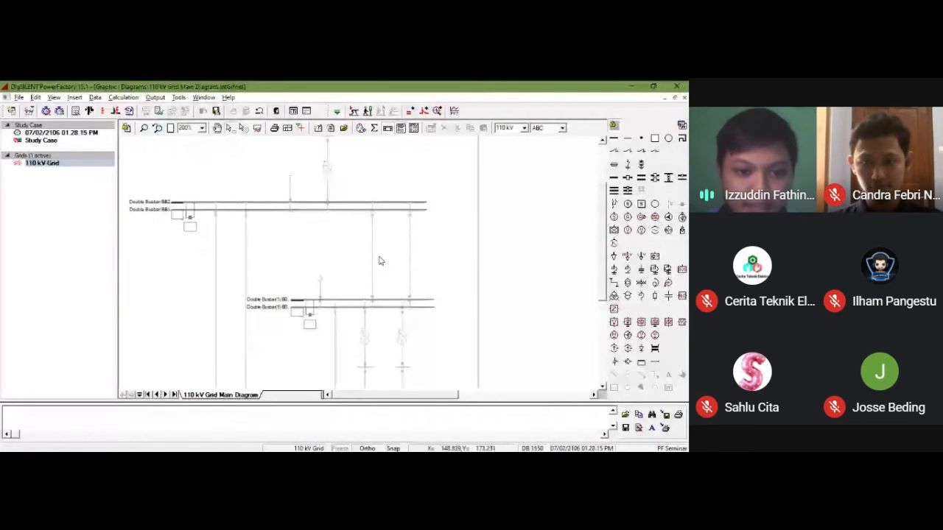
scroll(379, 261, "down", 3)
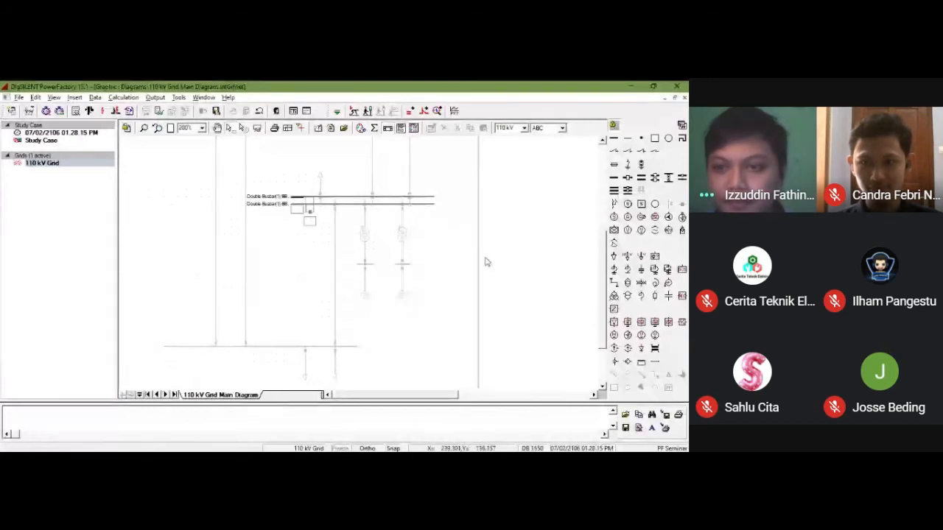
left_click(614, 179)
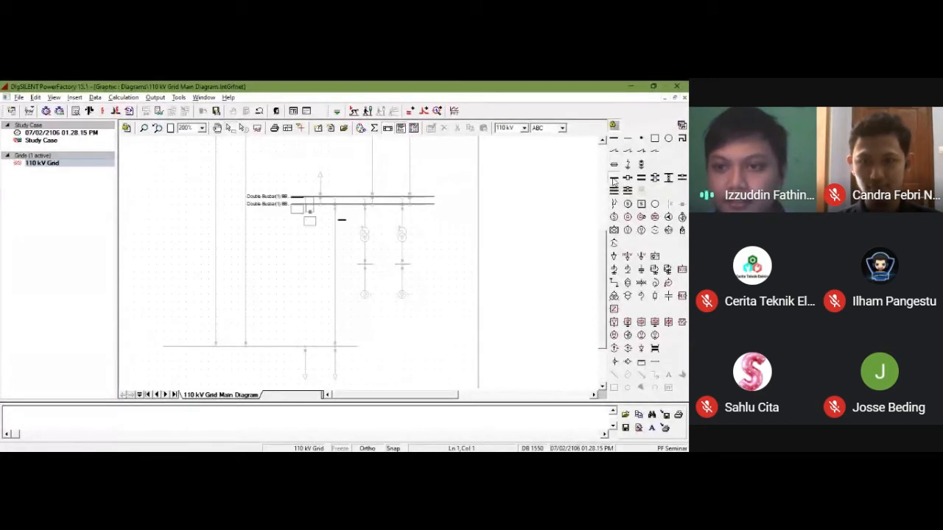
left_click(163, 347)
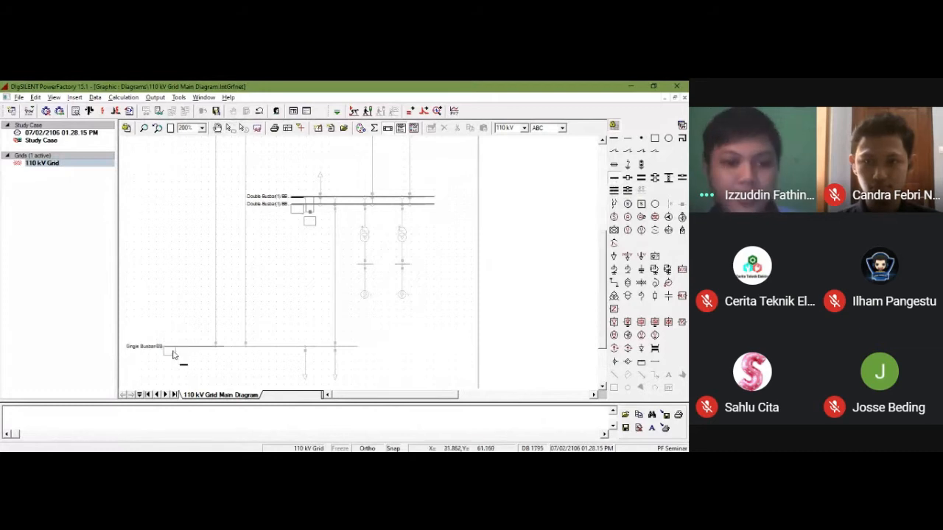
key("Escape")
left_click(200, 347)
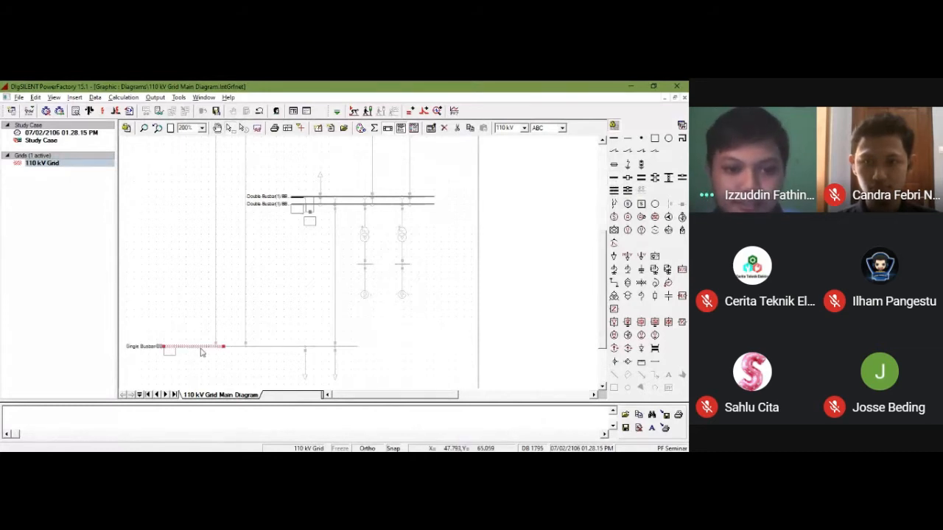
left_click_drag(224, 351, 354, 346)
left_click(349, 357)
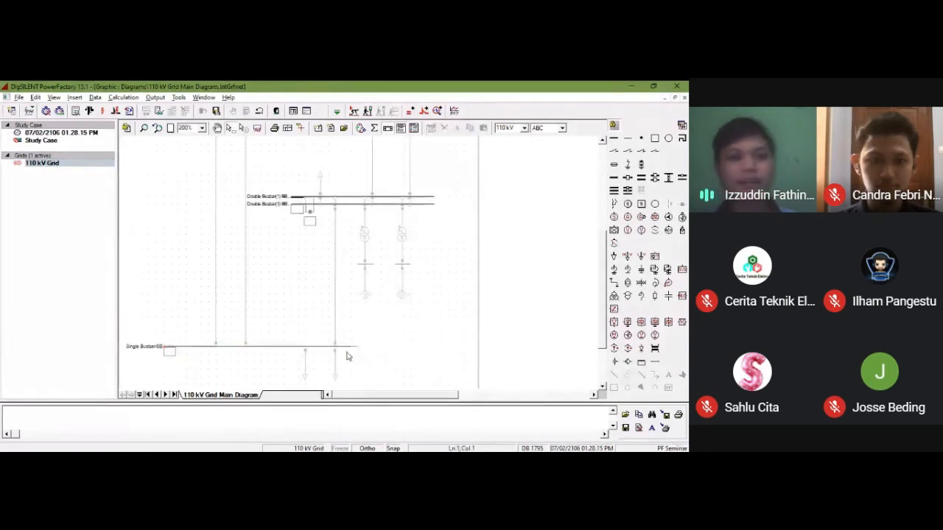
Step: Rename the substation of the uppermost double busbar to ST-2 through the data of its terminal BB2
scroll(342, 355, "up", 3)
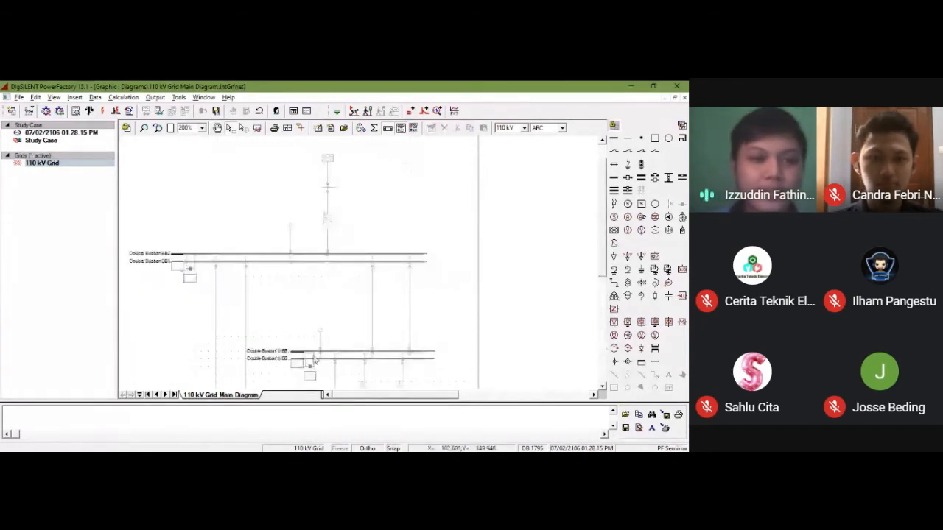
left_click(234, 259)
right_click(234, 259)
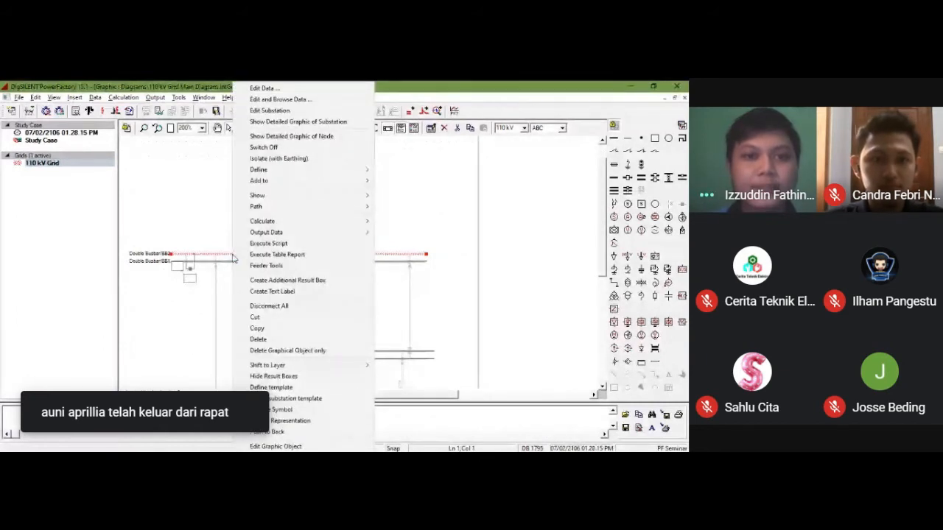
left_click(263, 88)
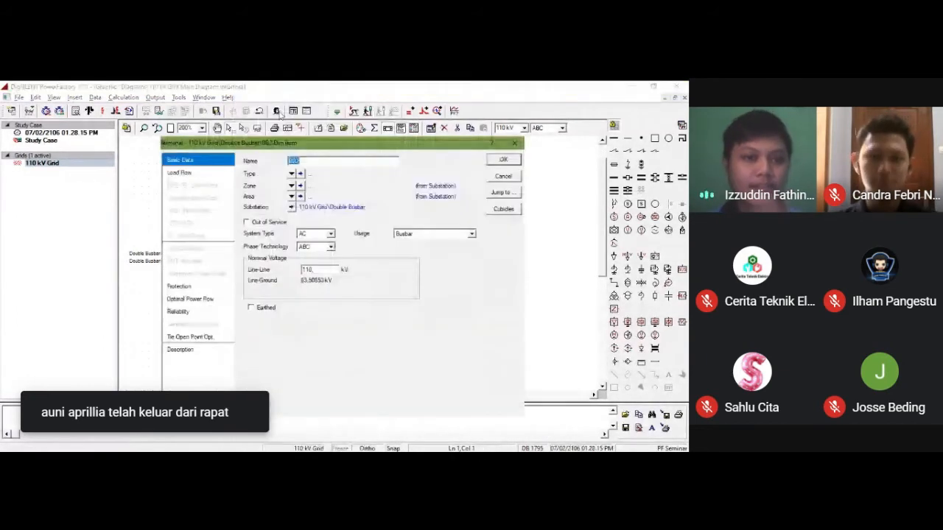
left_click_drag(251, 143, 318, 145)
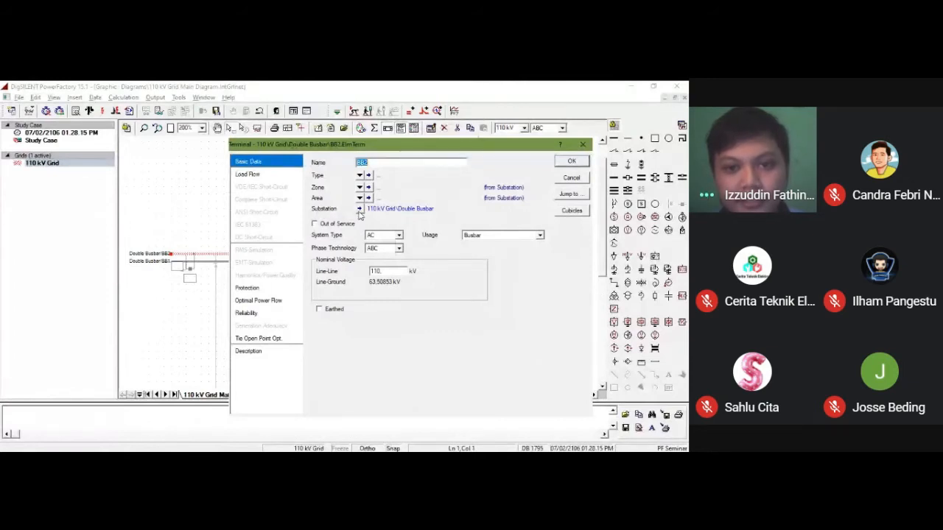
left_click(358, 210)
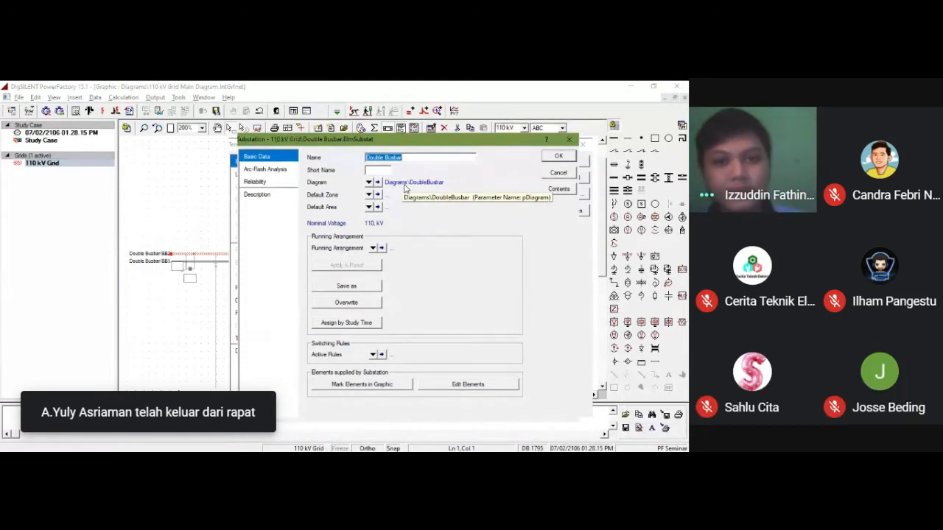
type("ST")
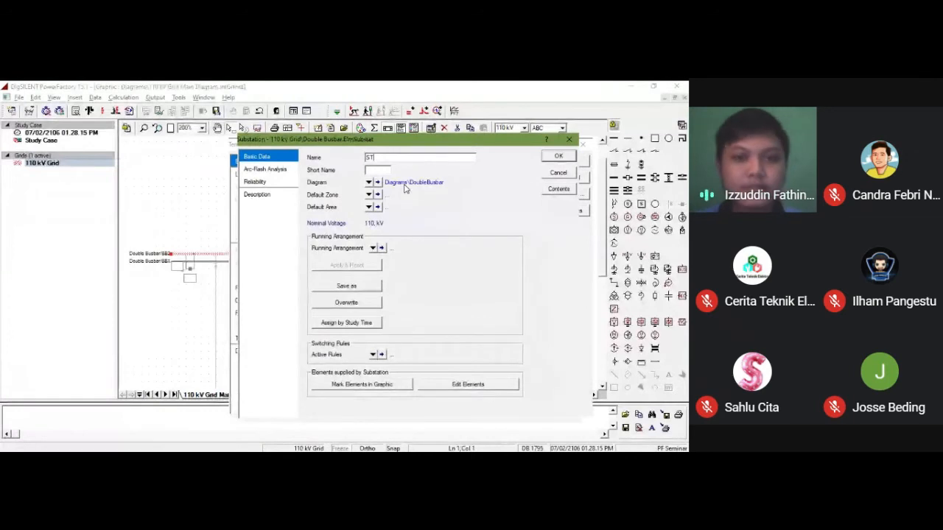
type("-1")
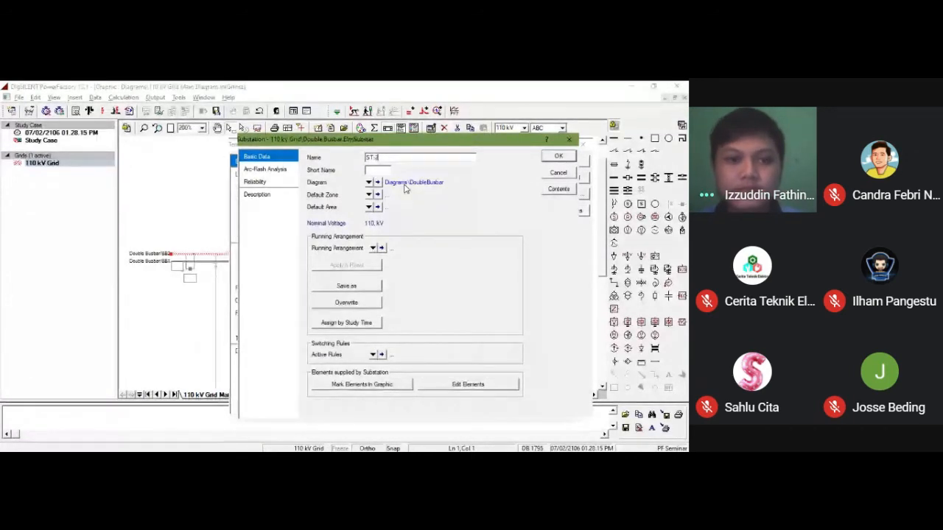
left_click(556, 158)
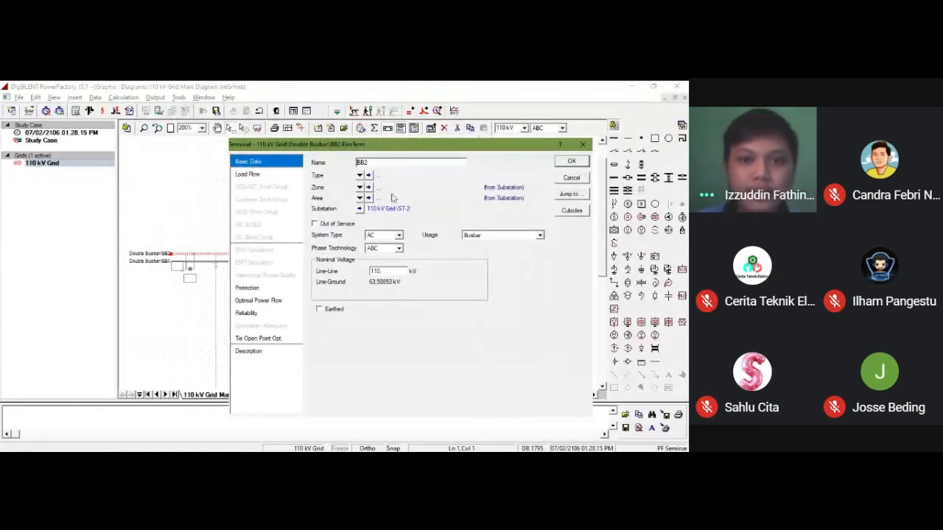
Step: Rename terminal BB2 of substation ST-2 to S0.1 and apply the change
left_click(299, 167)
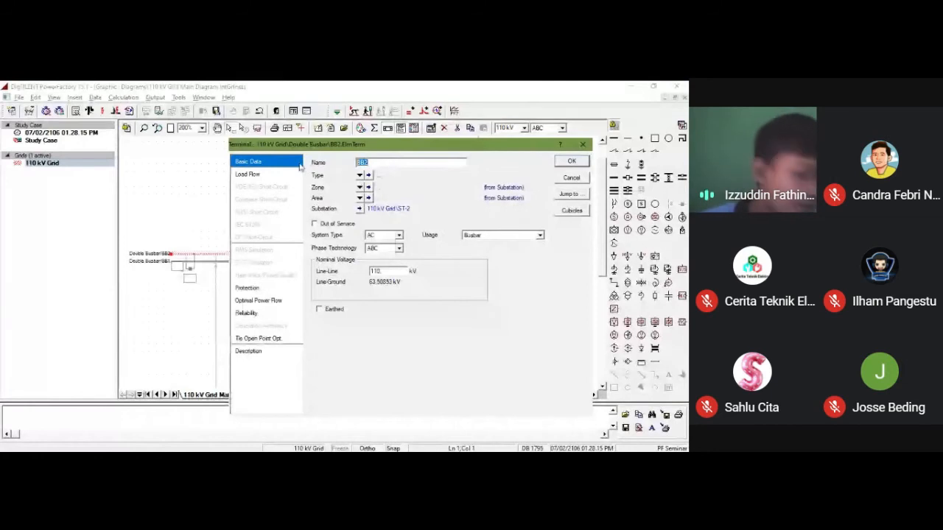
type("S0.1")
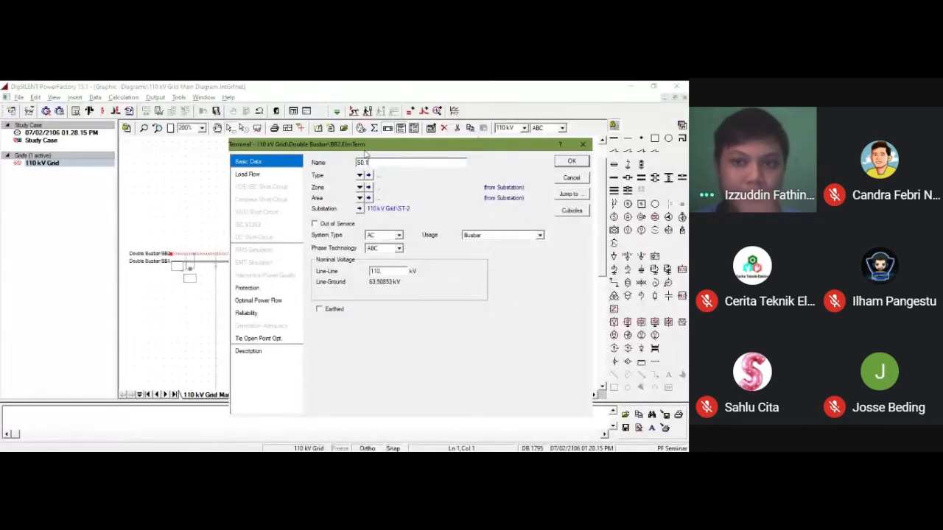
left_click(569, 162)
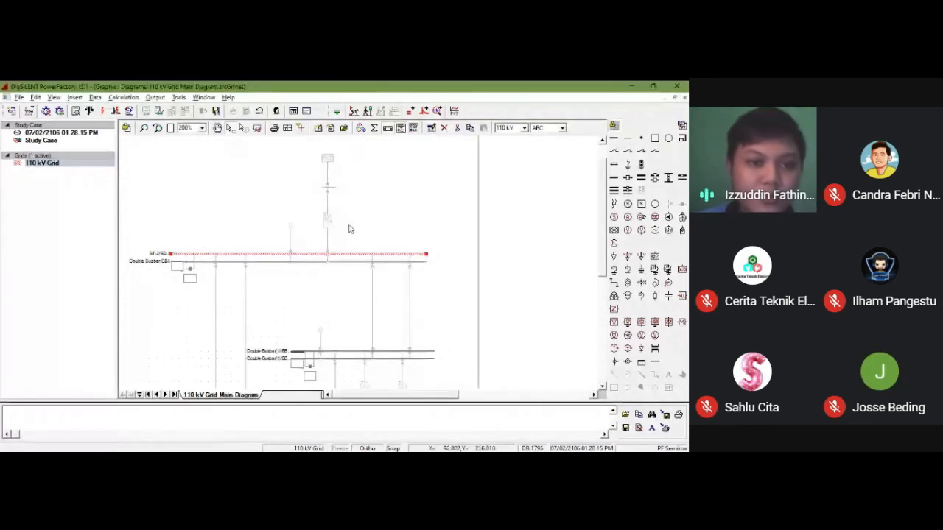
Step: Rename terminal BB1 of substation ST-2 to S0.2 and apply the change
left_click(233, 263)
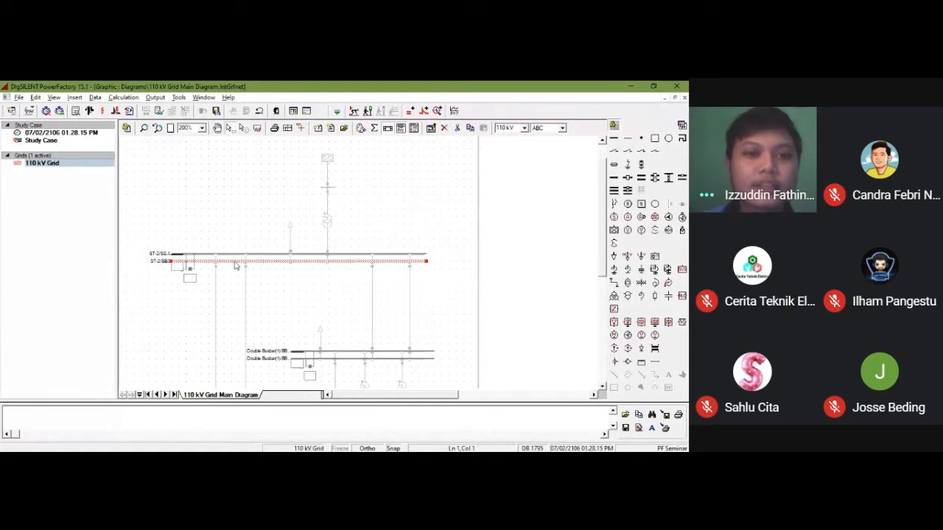
double_click(234, 264)
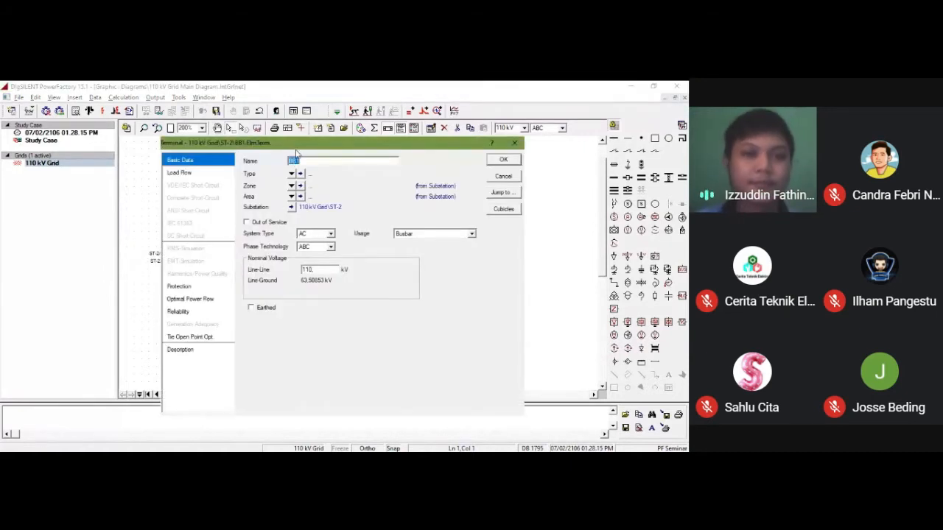
left_click_drag(296, 150, 373, 137)
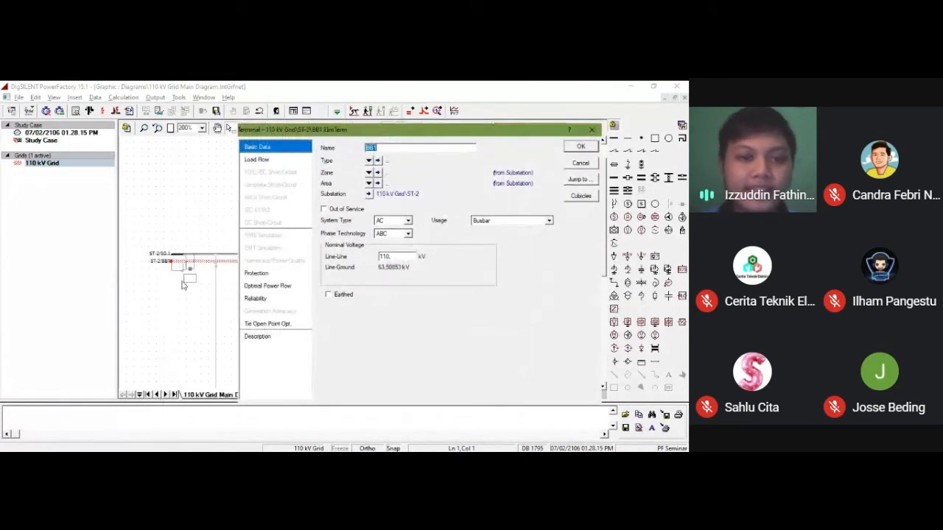
left_click(367, 195)
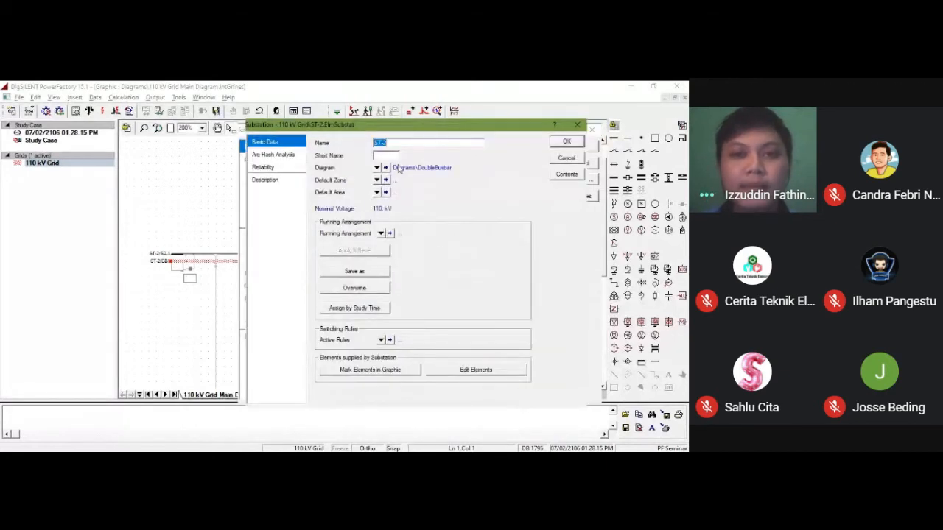
left_click(393, 145)
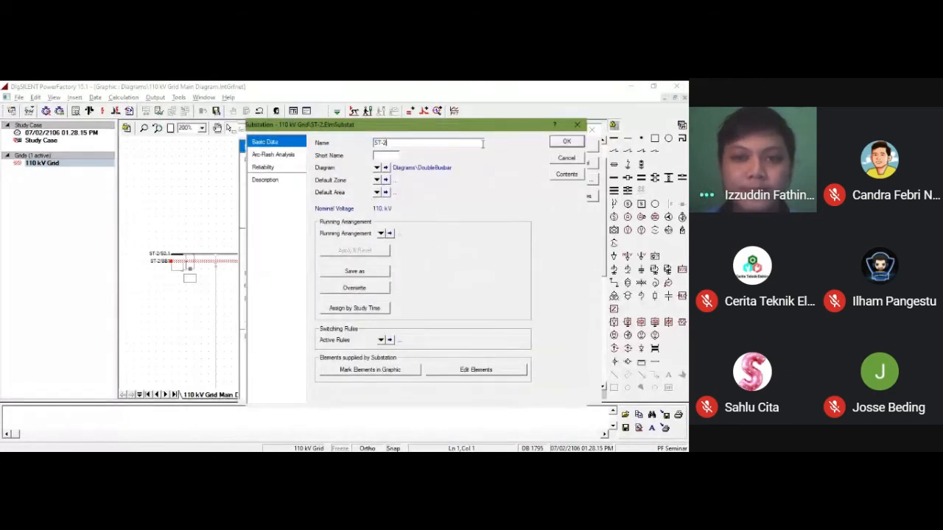
left_click(551, 158)
left_click(386, 149)
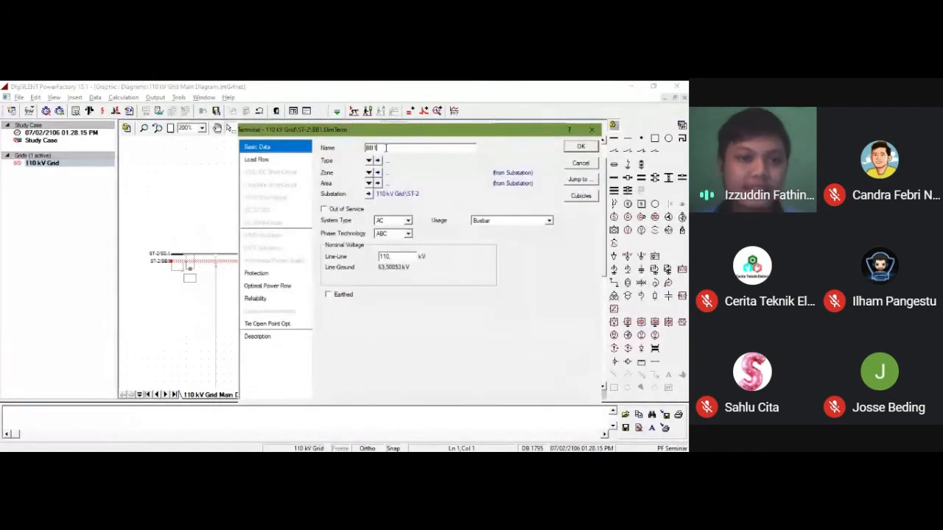
left_click_drag(386, 148, 338, 147)
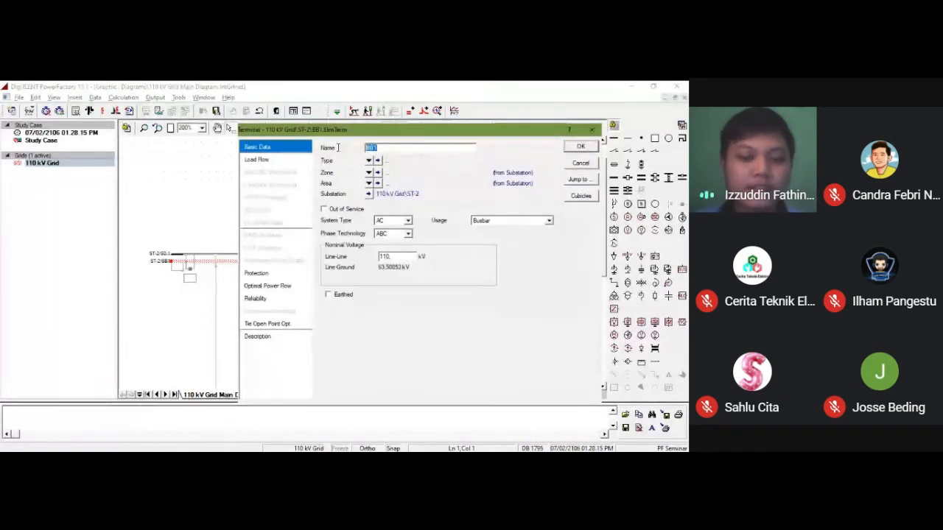
type("B")
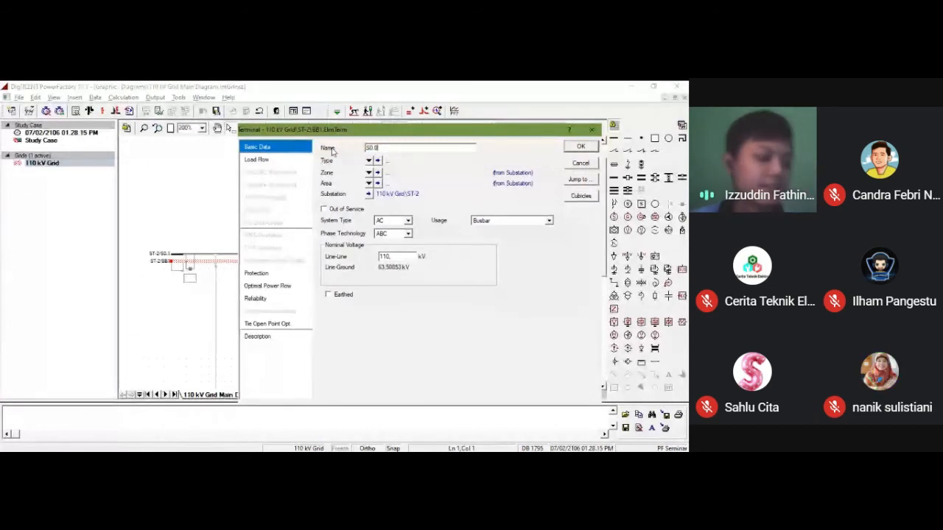
key("Return")
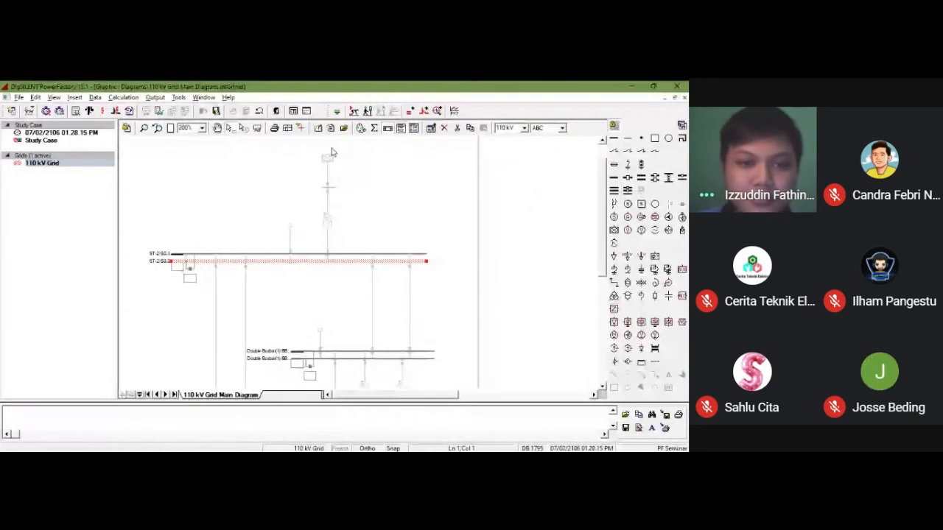
Step: Rename terminal BB2 of the second double busbar to B0.1 and its substation to ST-1, applying both changes
left_click(285, 339)
double_click(350, 356)
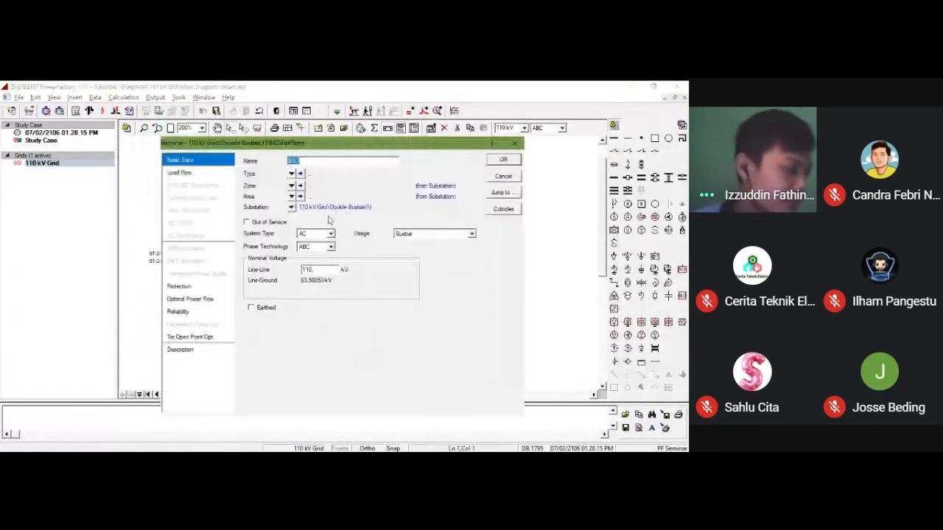
type("B")
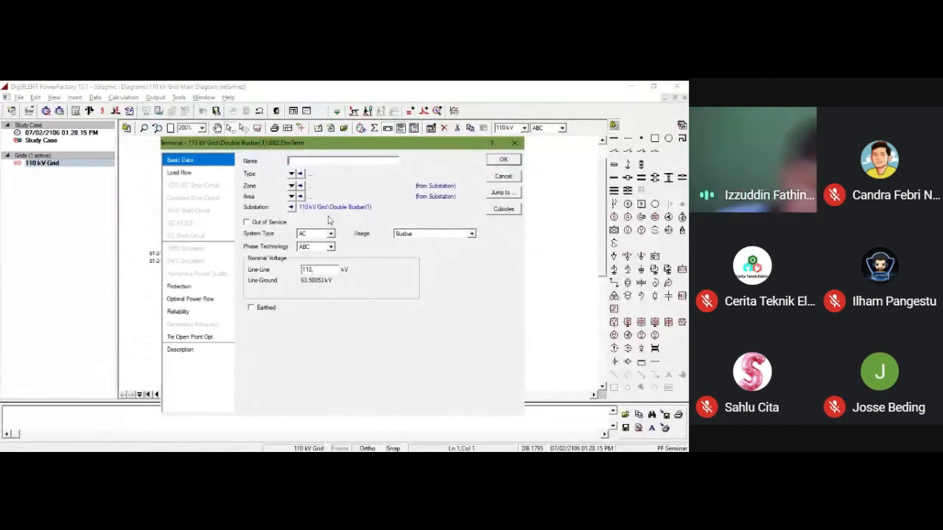
type("B0.1")
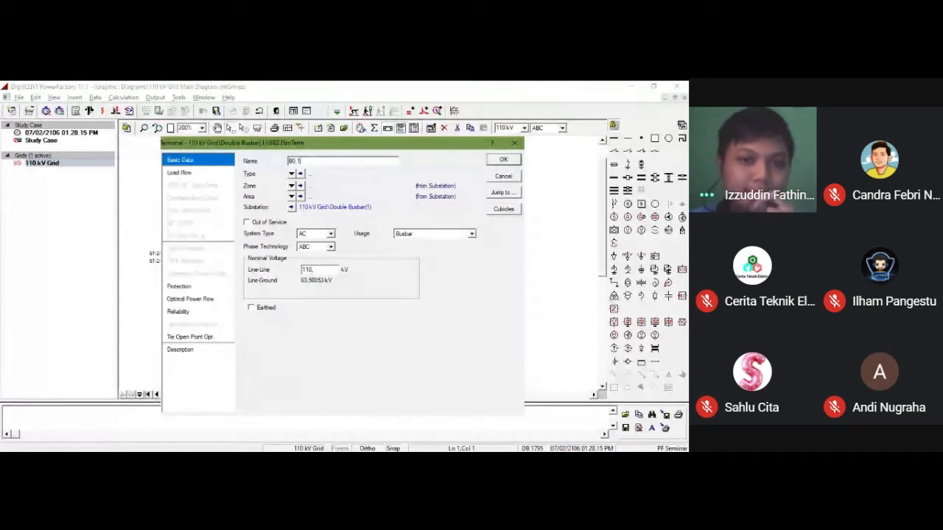
left_click(292, 207)
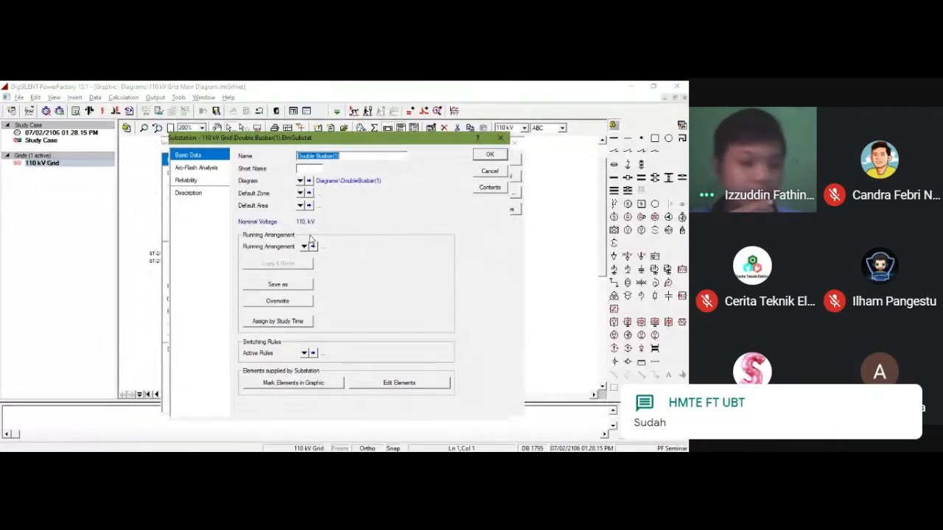
type("ST-1")
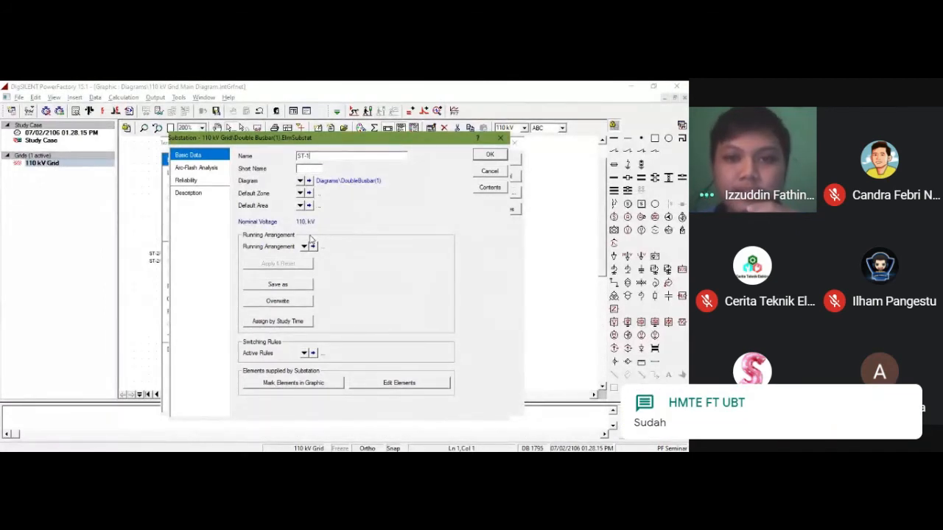
left_click(485, 157)
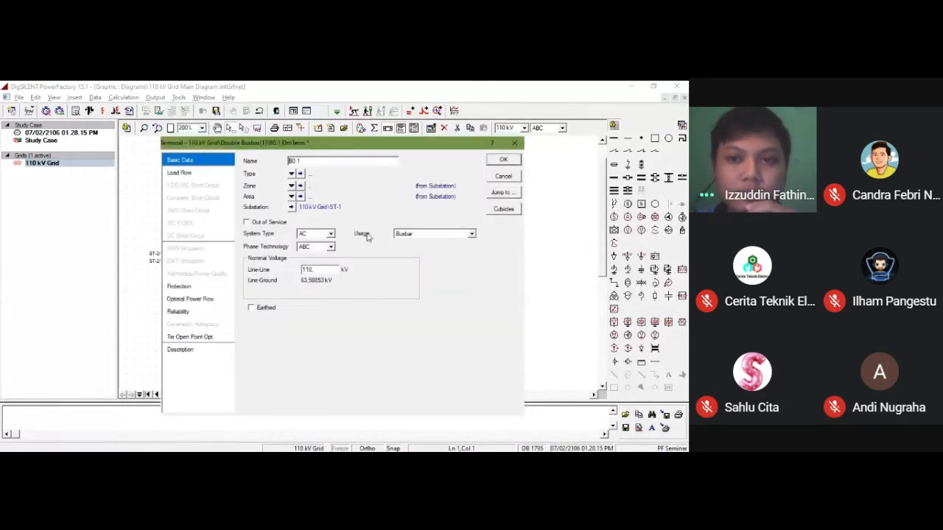
left_click(499, 161)
Step: Rename terminal BB1 of substation ST-1 to B0.2 and apply the change
double_click(325, 359)
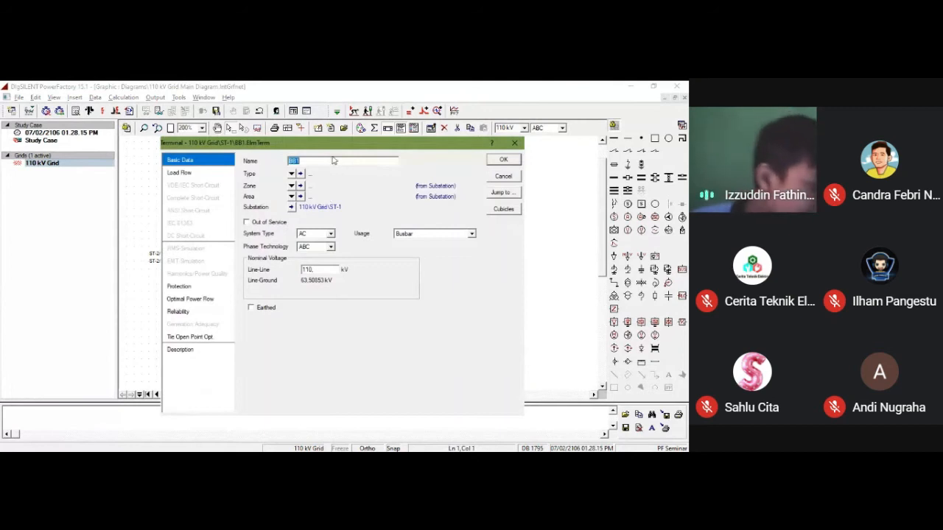
type("BB")
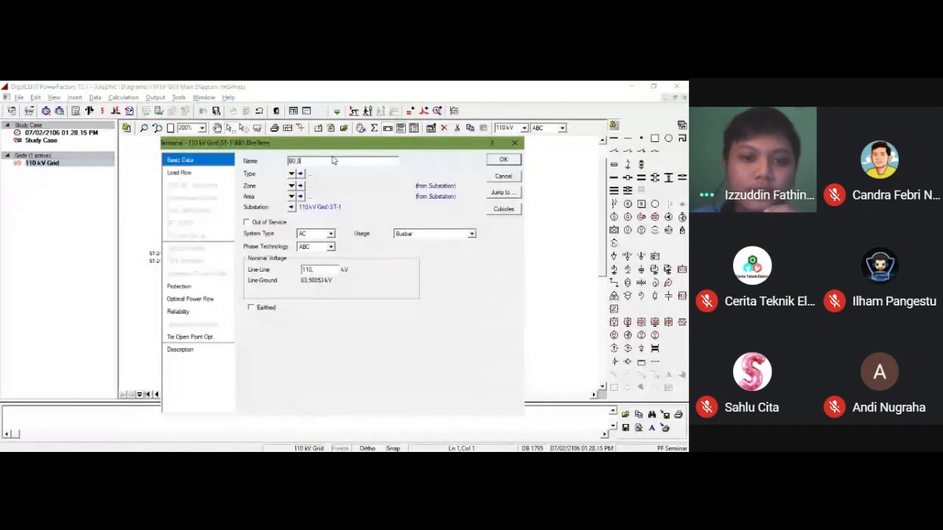
key("Return")
Step: Rename the single busbar's terminal to B1 and its substation to ST-3, applying both changes
scroll(306, 298, "down", 3)
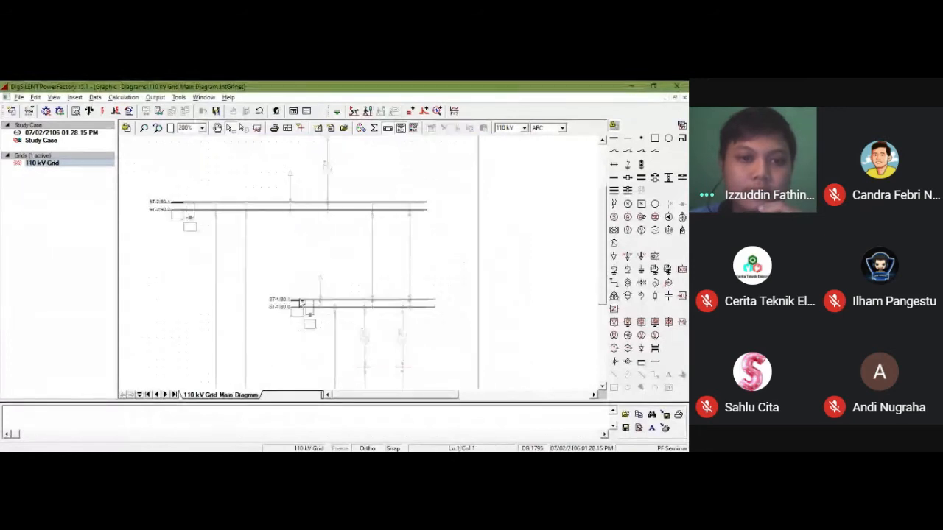
double_click(248, 279)
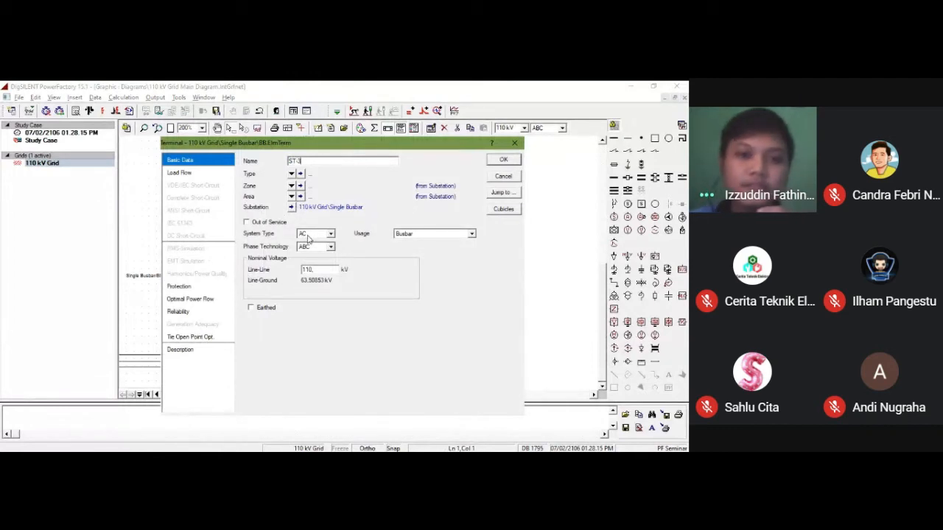
key("BackSpace")
key("BackSpace")
key("BackSpace")
key("BackSpace")
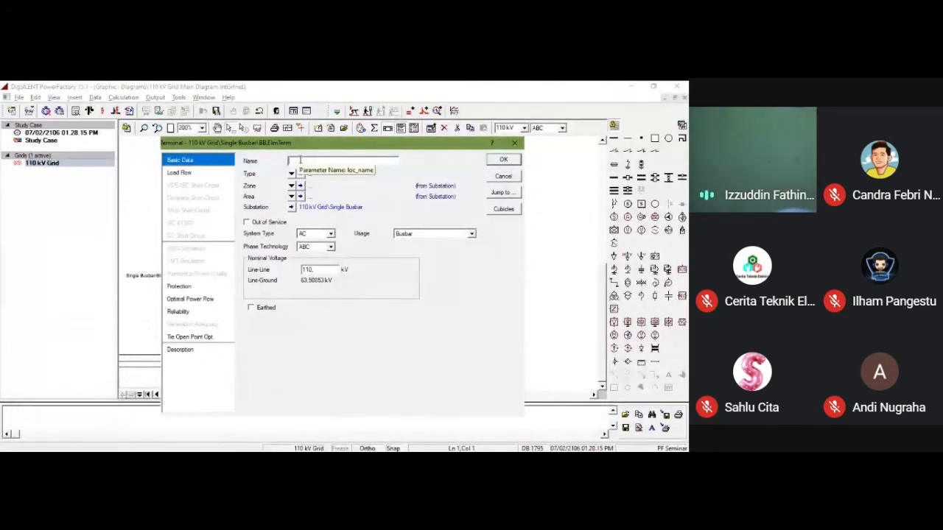
type("B1")
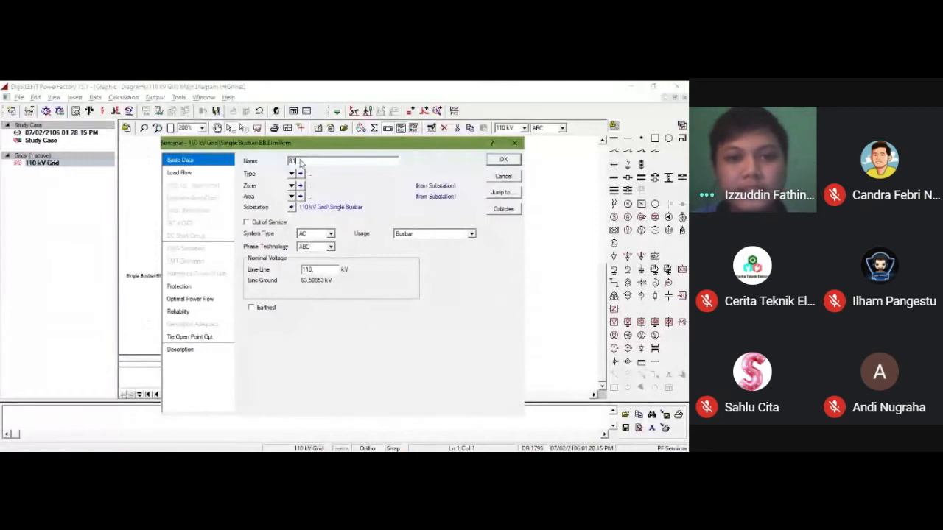
left_click(292, 208)
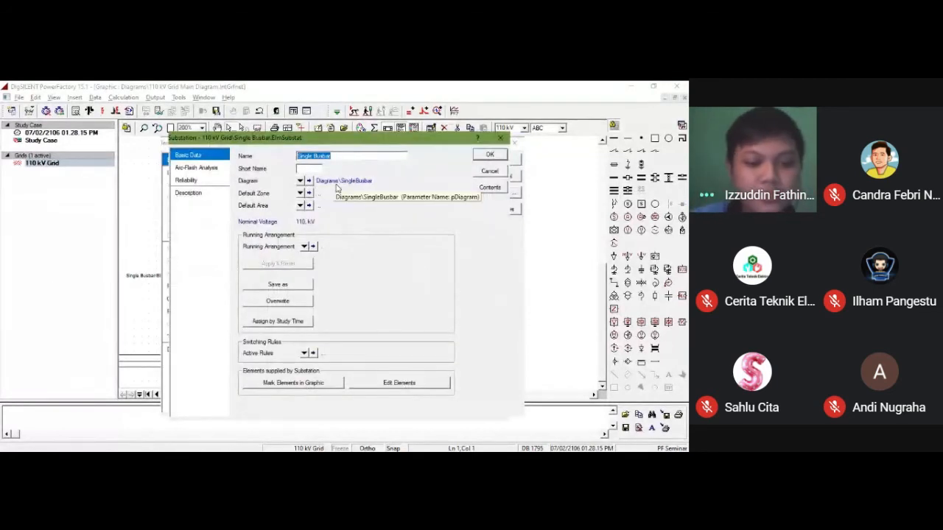
type("ST-3")
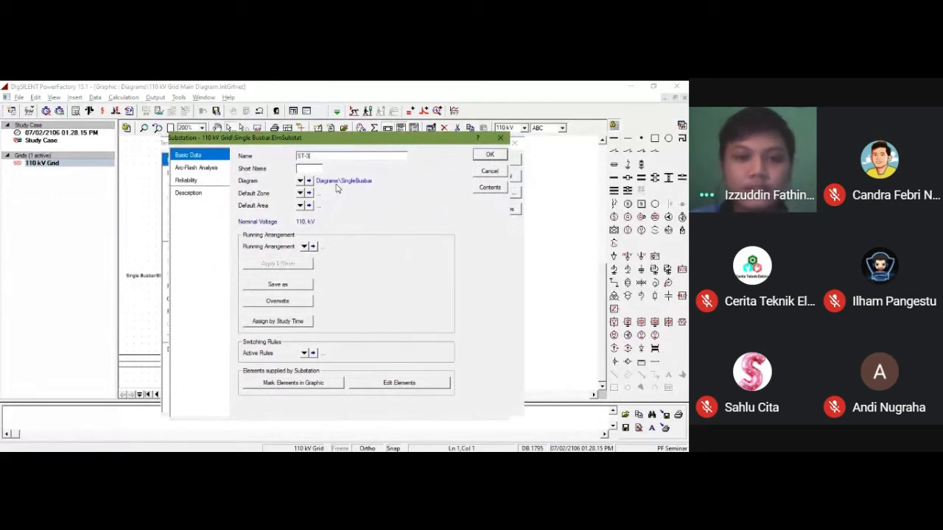
key("Return")
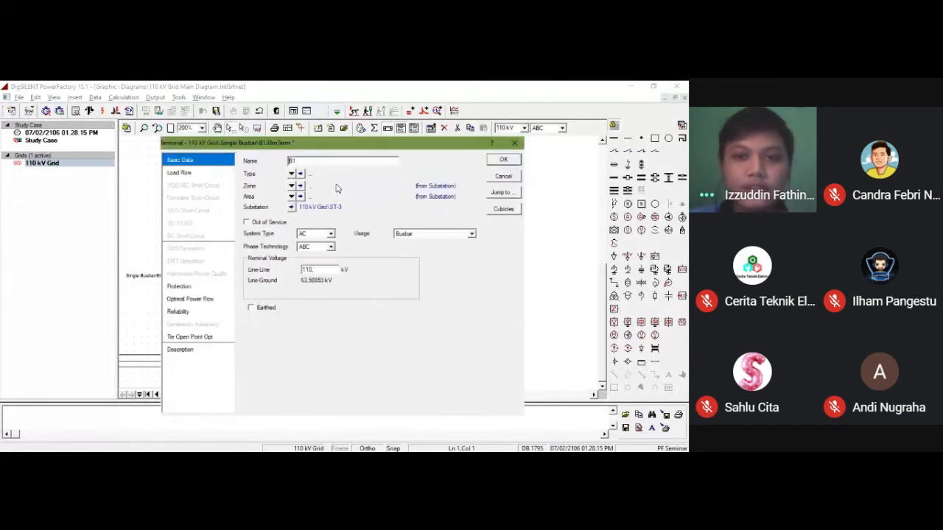
key("Return")
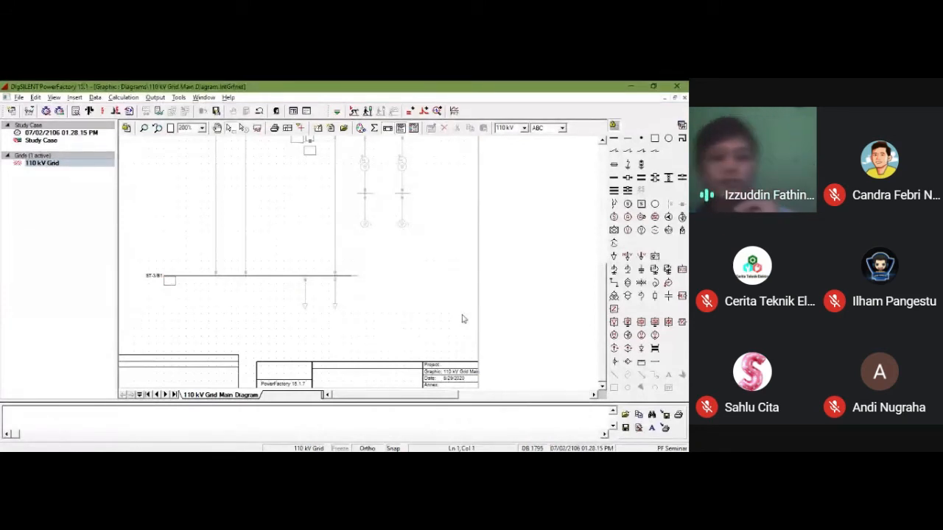
Step: Place short busbars over the background's three short bars, one above the ST-2 busbars and two below the ST-1 busbars
scroll(398, 323, "up", 1)
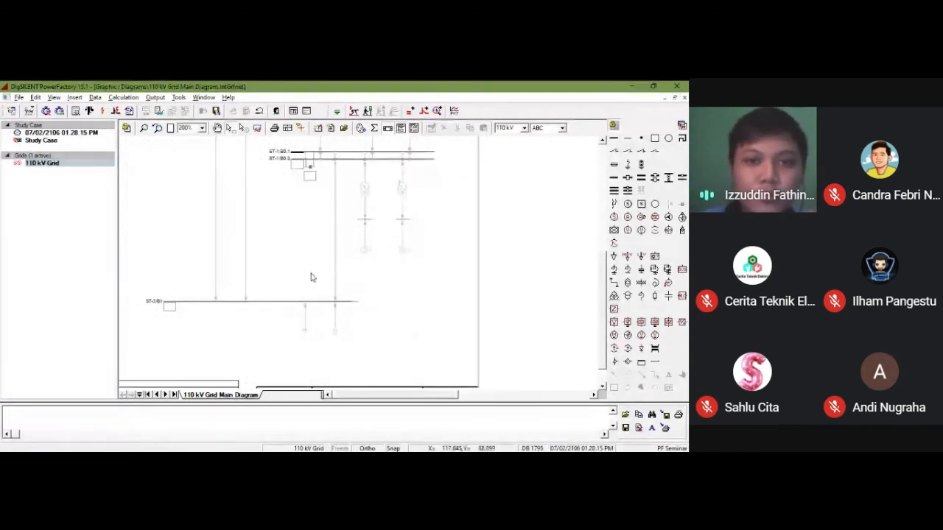
scroll(346, 264, "up", 5)
scroll(350, 266, "up", 3)
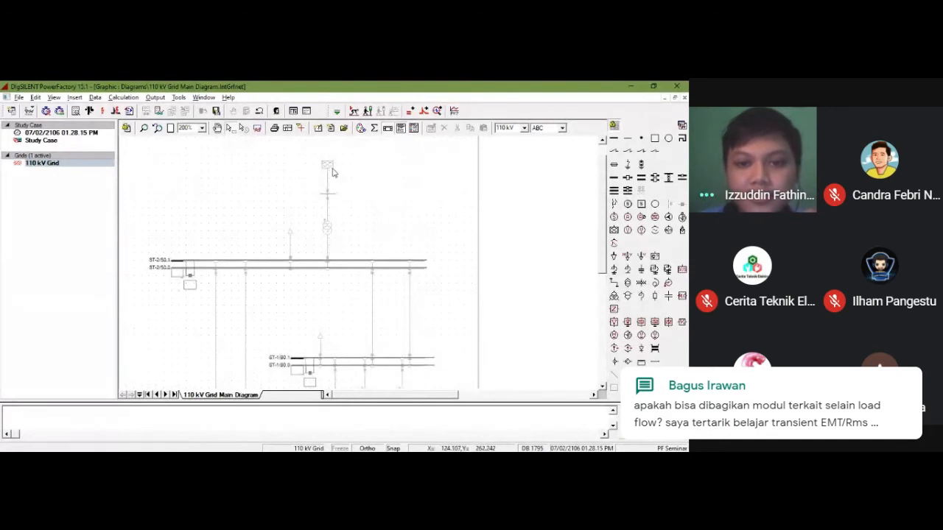
scroll(331, 180, "down", 8)
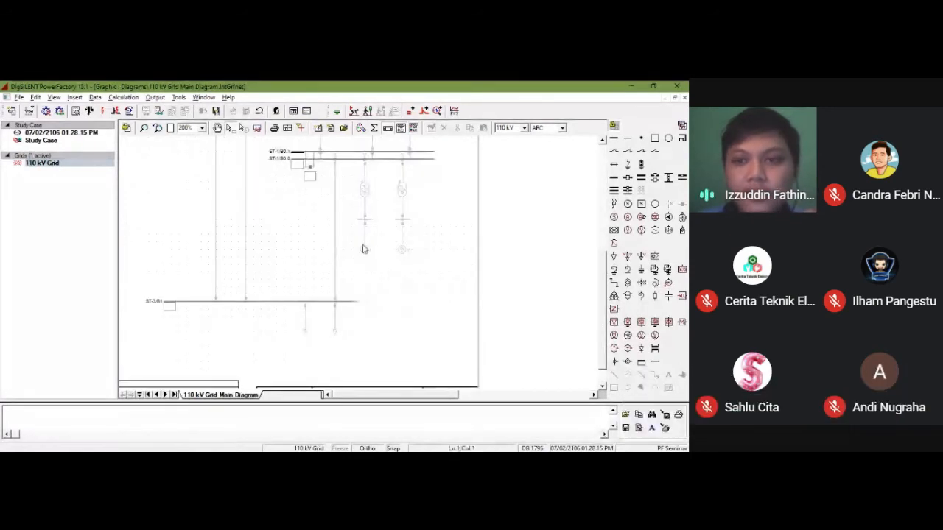
scroll(370, 245, "up", 9)
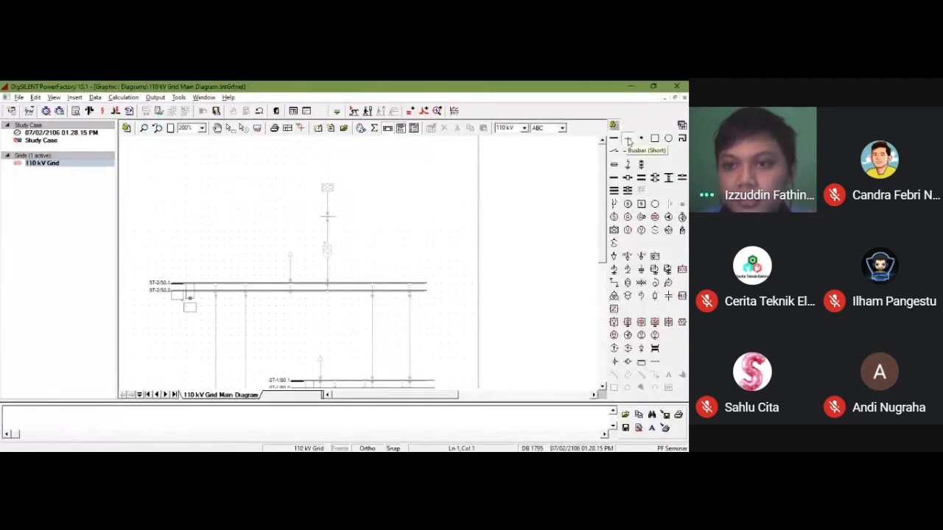
left_click(628, 140)
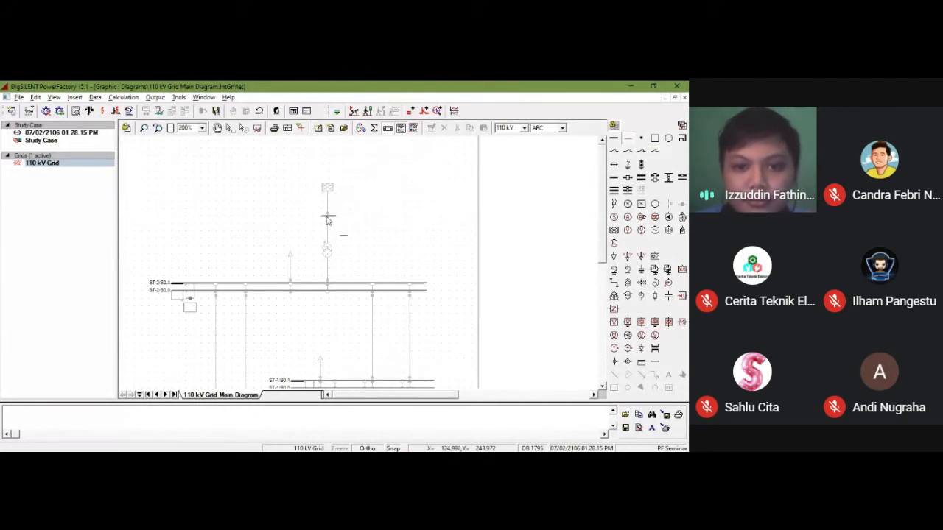
scroll(340, 241, "down", 5)
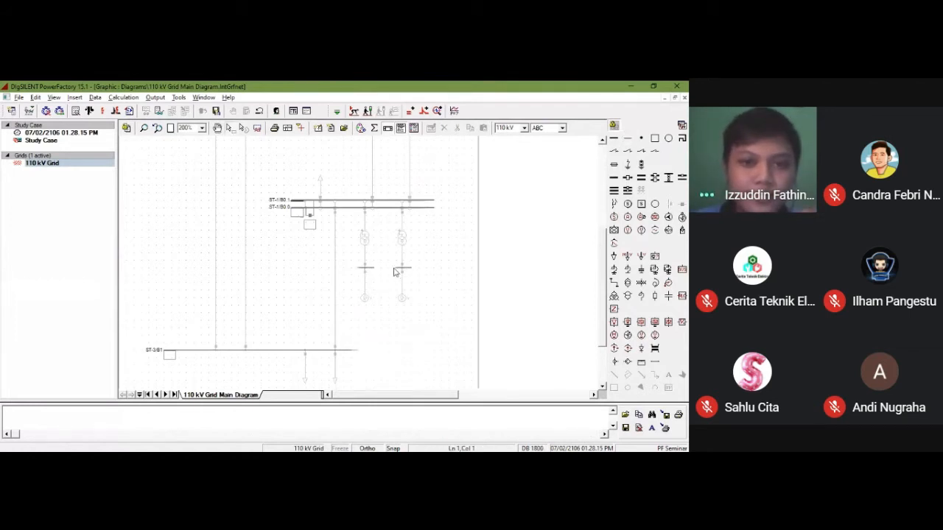
Step: Rename the short busbar above the ST-2 busbars to ST-2 380, set its line-line nominal voltage to 380 kV and apply
scroll(370, 235, "up", 5)
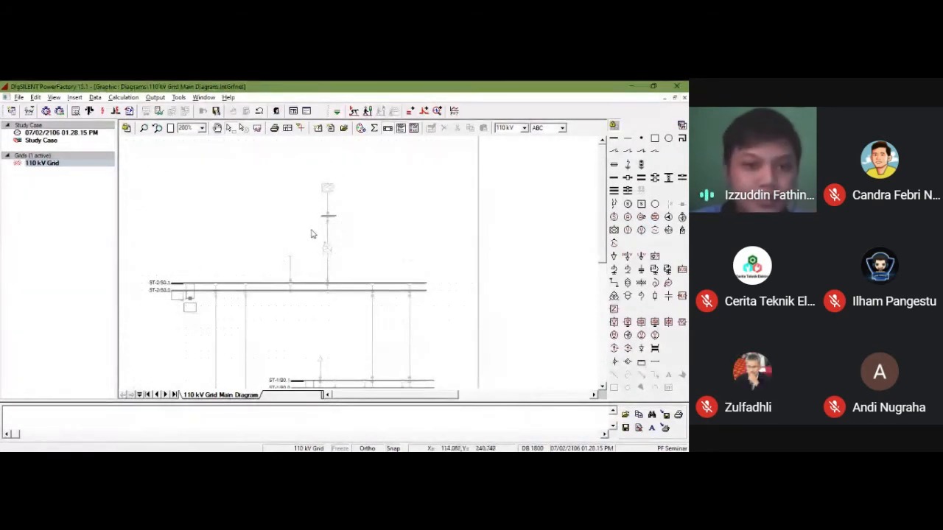
double_click(328, 216)
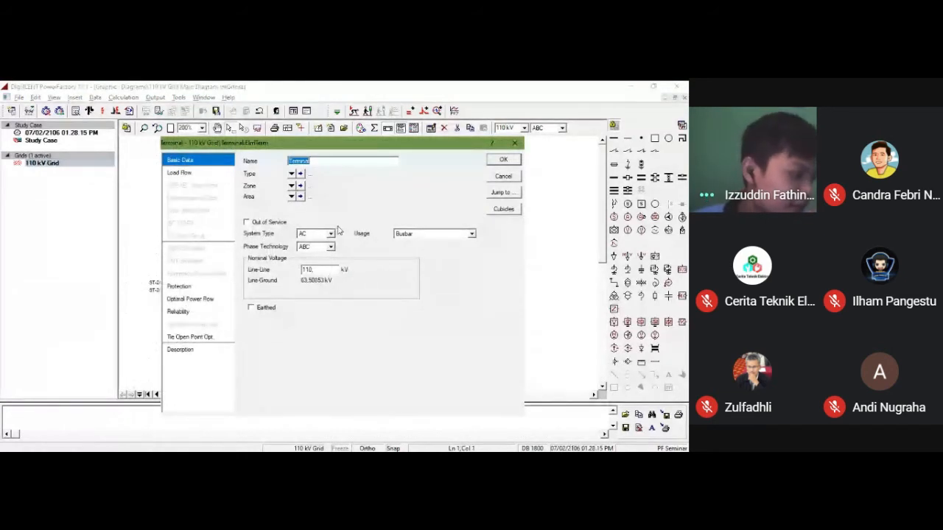
type("ST")
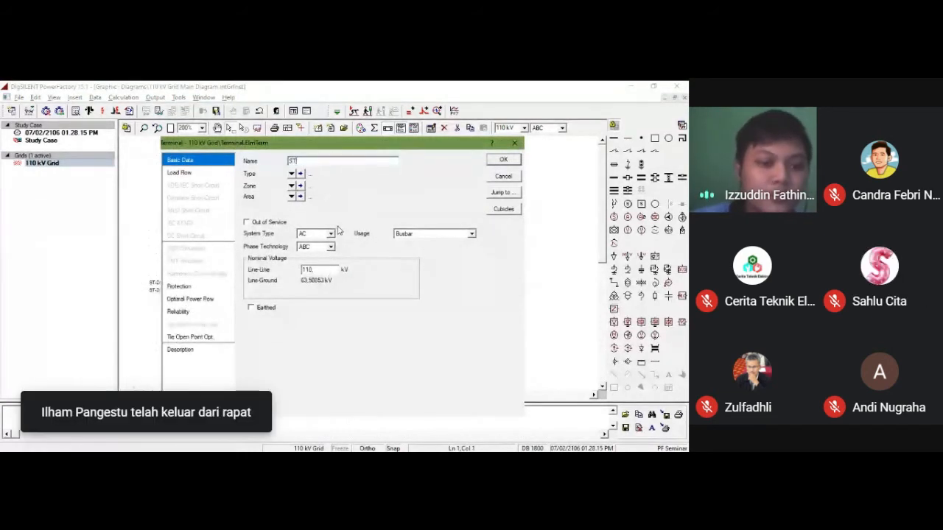
type("-2 3")
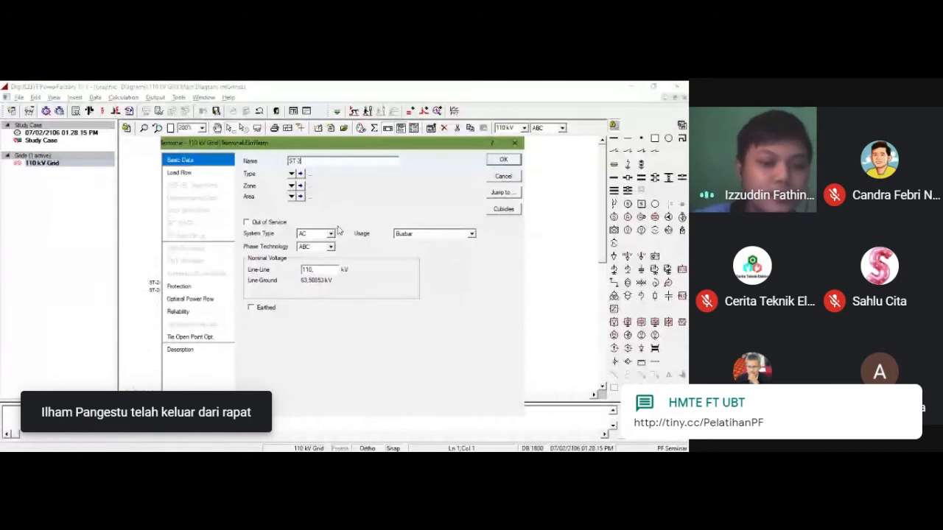
type("80")
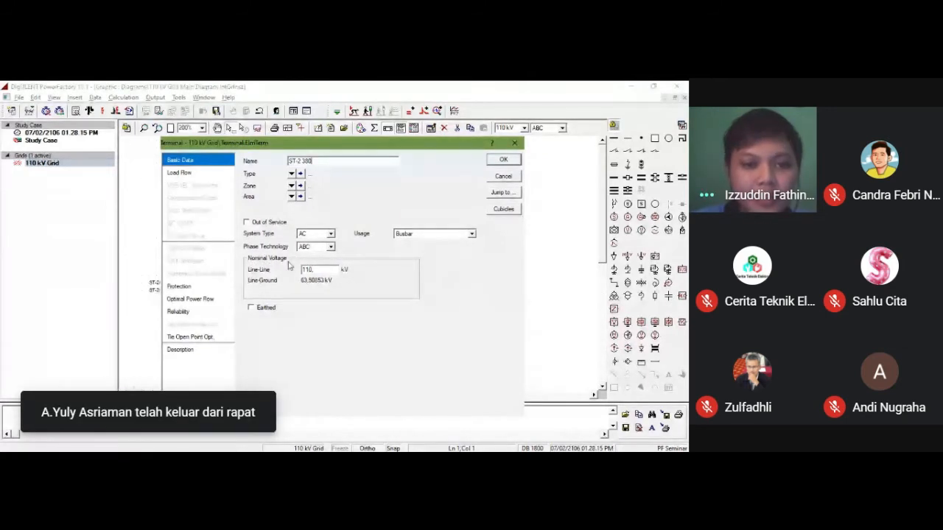
left_click(322, 269)
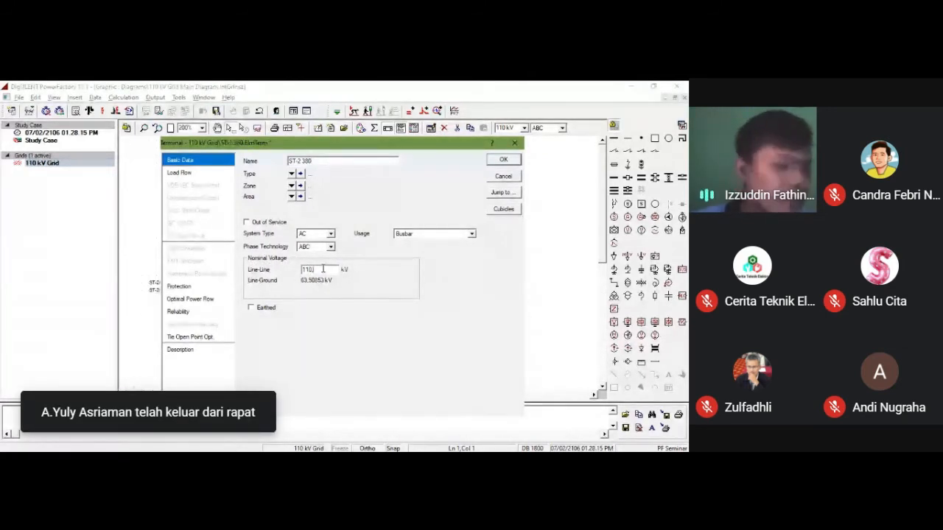
key("BackSpace")
key("BackSpace")
key("BackSpace")
key("BackSpace")
type("380")
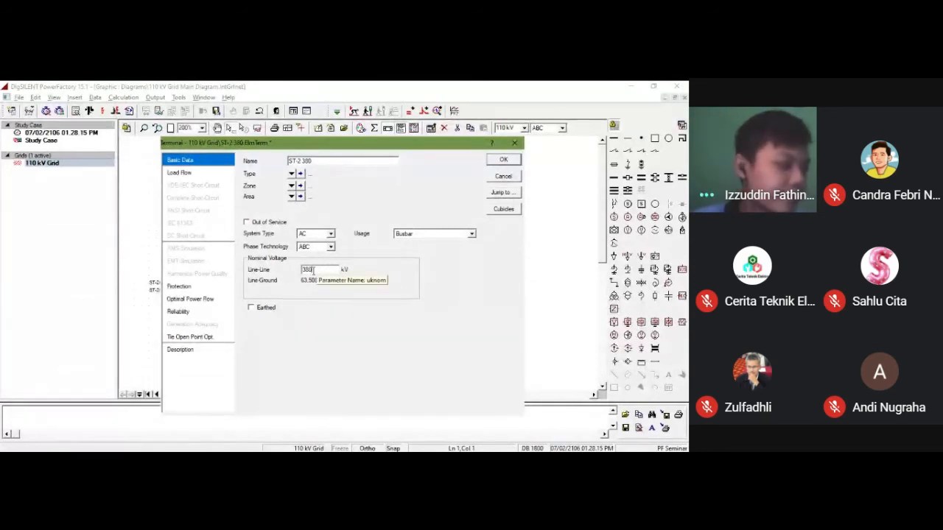
left_click(336, 161)
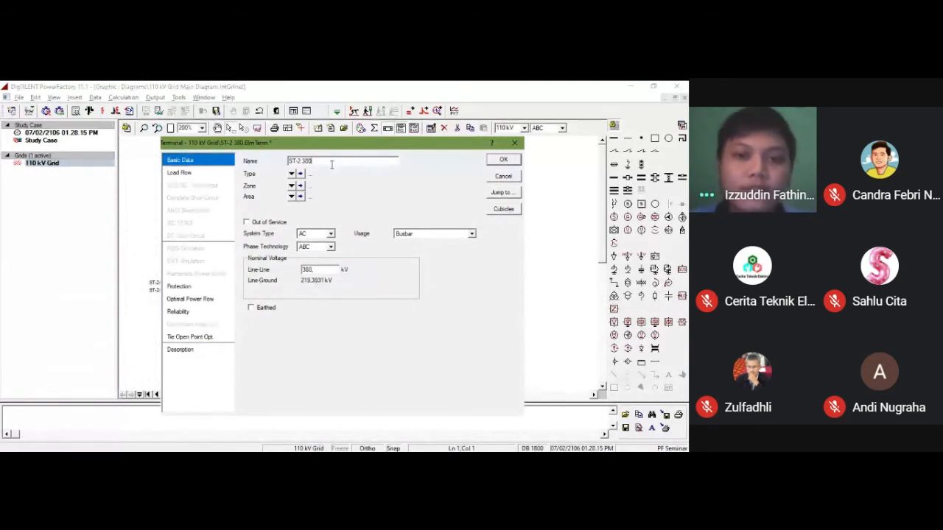
key("Return")
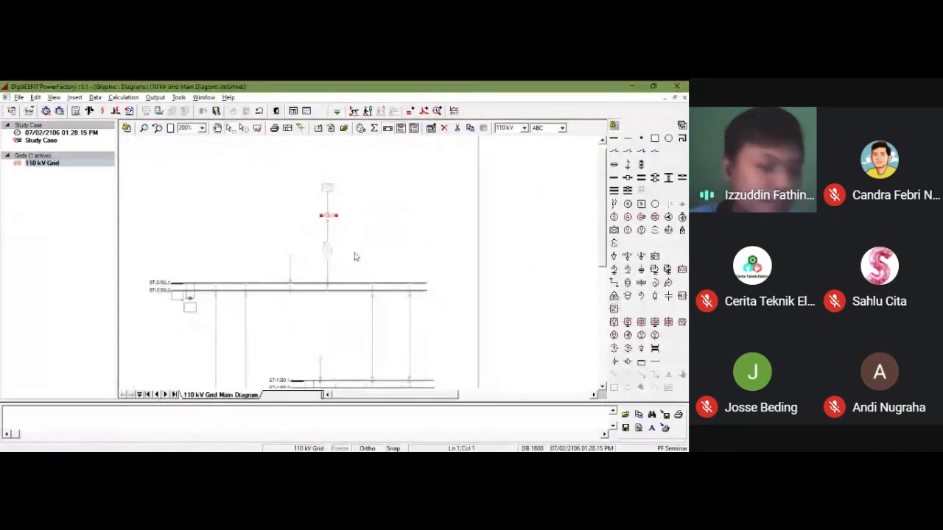
Step: Rename the left short busbar below the ST-1 busbars to N-Gen-2, set its line-line nominal voltage to 10 kV and apply
scroll(354, 256, "down", 5)
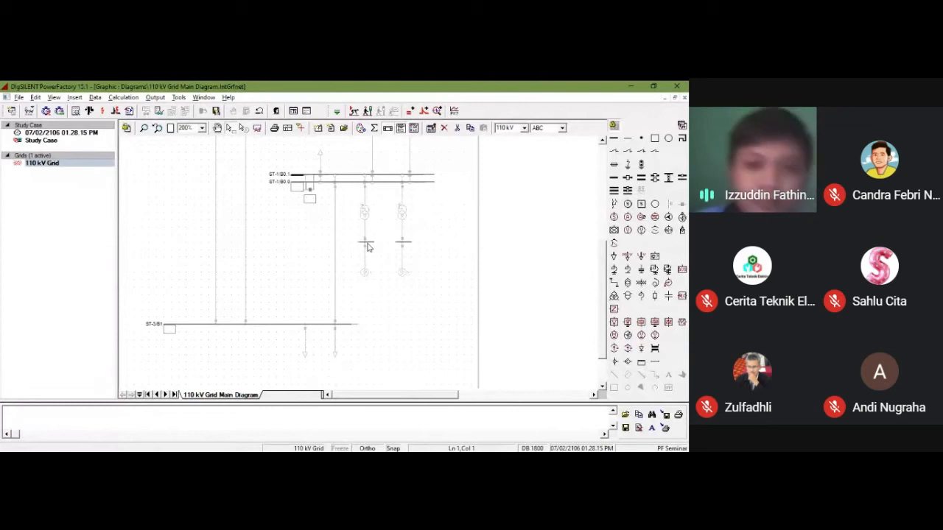
left_click(366, 242)
double_click(366, 242)
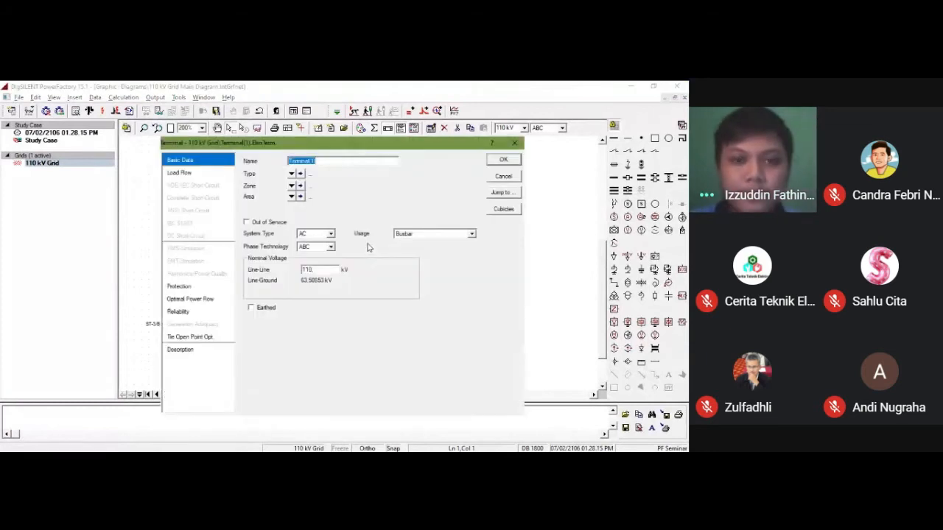
type("B")
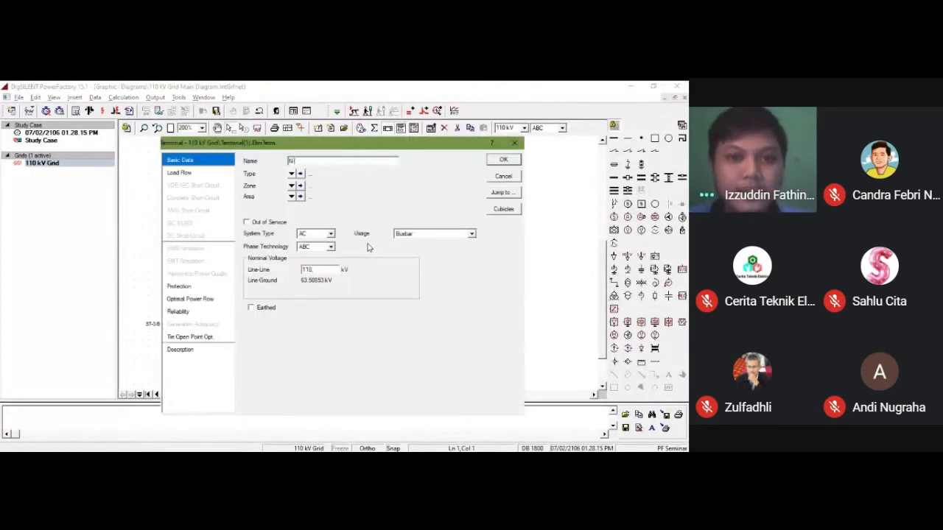
type("-Gen")
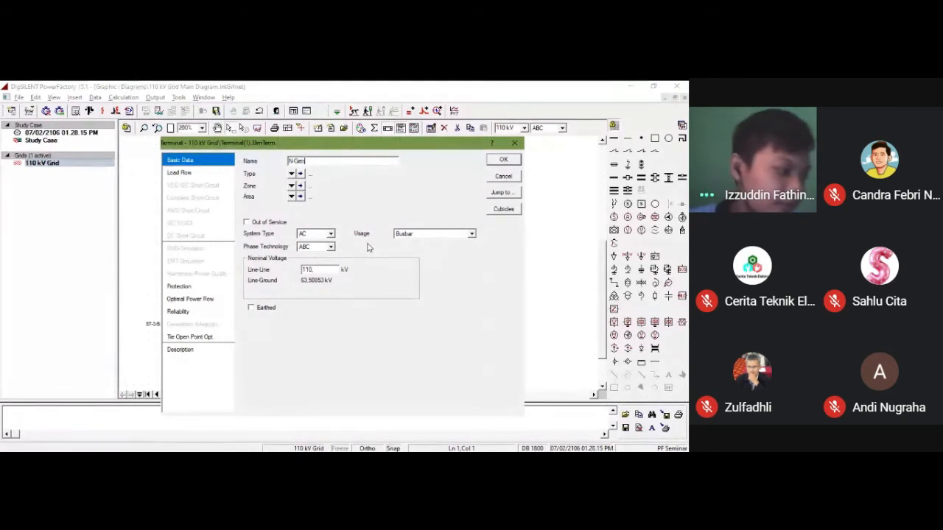
type("-2")
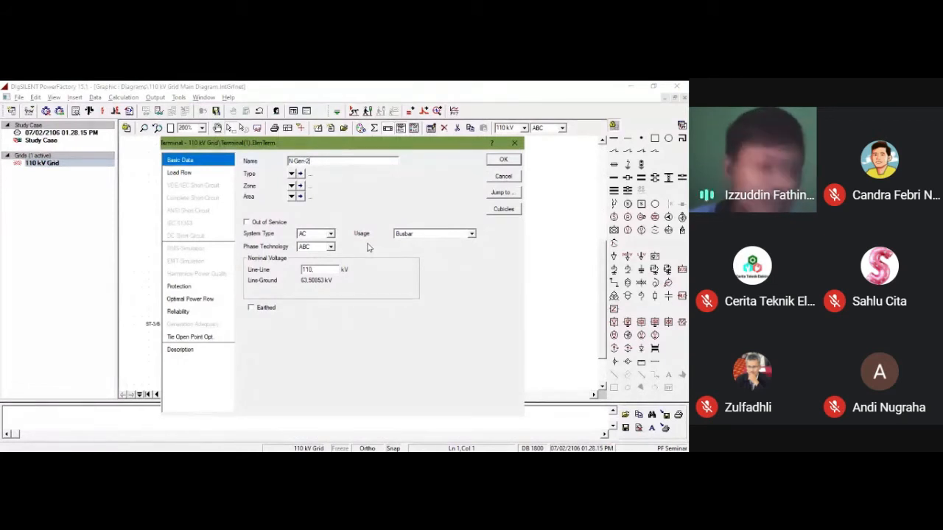
double_click(330, 269)
type("10")
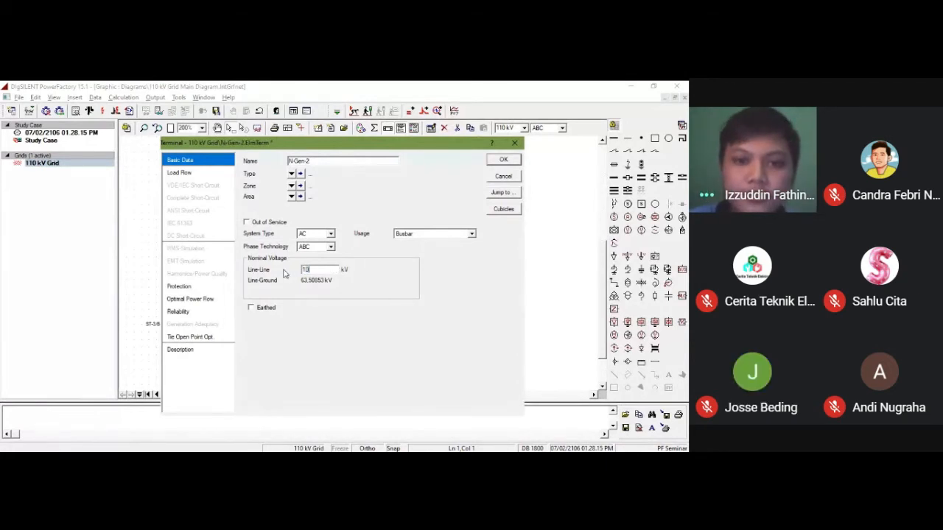
left_click(499, 159)
Step: Rename the right short busbar below the ST-1 busbars to N-Gen-1, set its line-line nominal voltage to 10 kV and apply
double_click(405, 245)
type("N-Gen")
key("BackSpace")
key("BackSpace")
type("en-1")
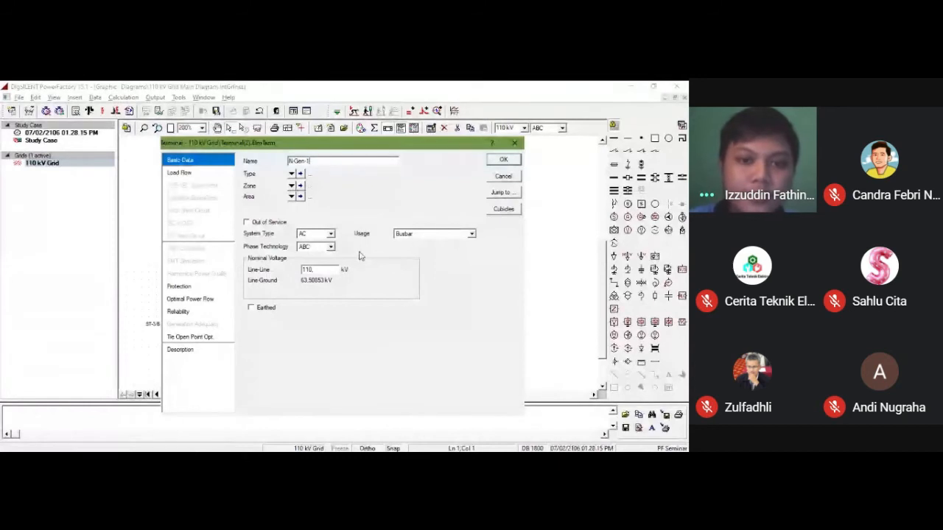
double_click(318, 272)
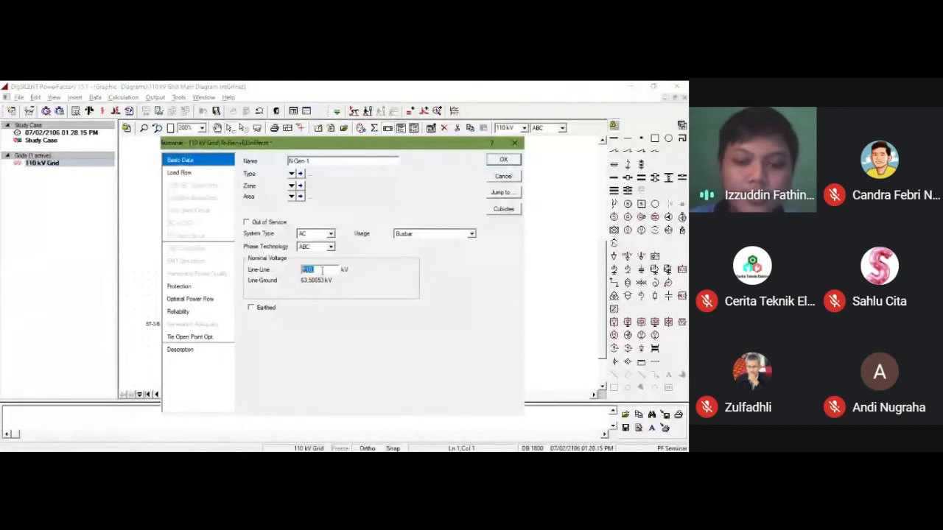
type("10")
key("Return")
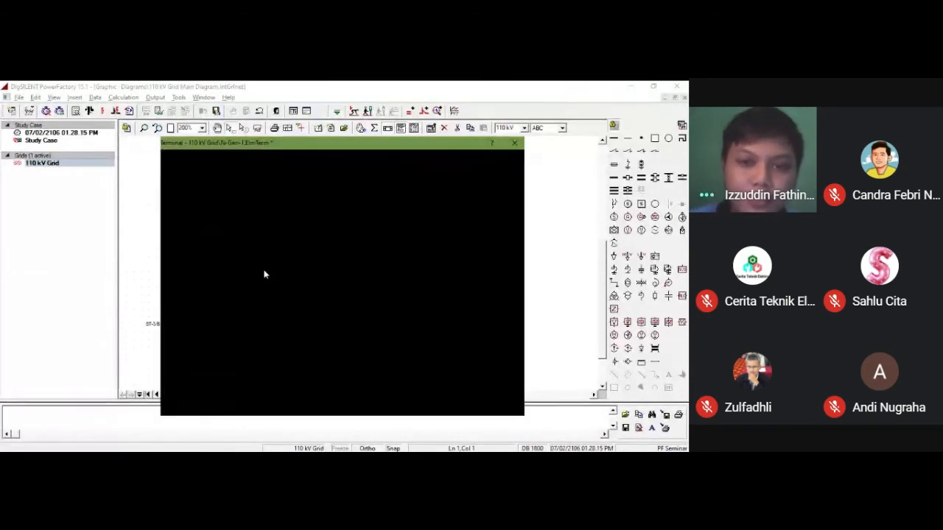
Step: Review the basic data of the ST-3 busbar and of the lower busbars of ST-1 and ST-2, including their nominal voltages
scroll(265, 274, "up", 3)
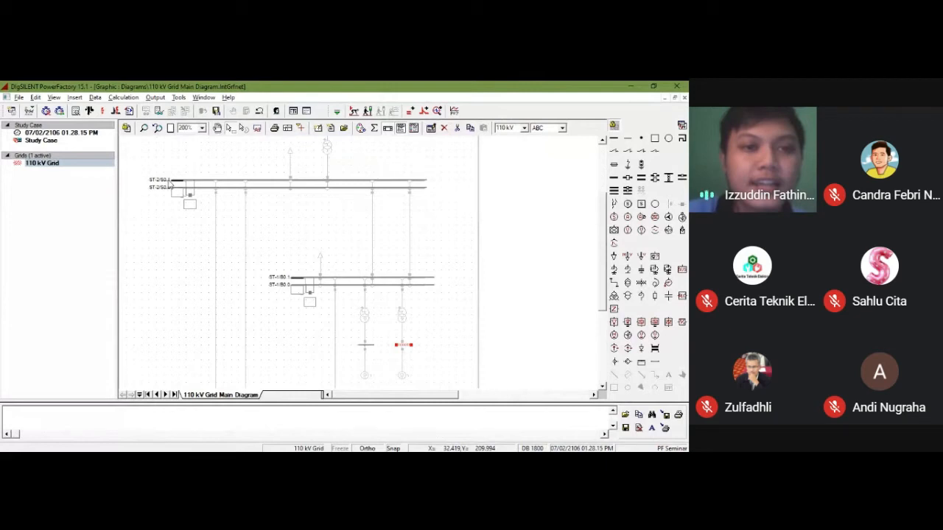
scroll(211, 221, "down", 3)
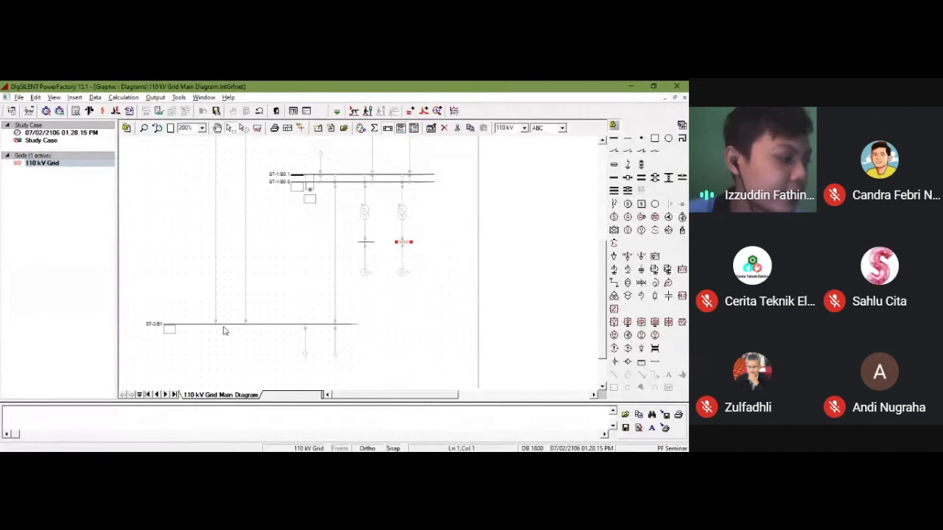
double_click(225, 329)
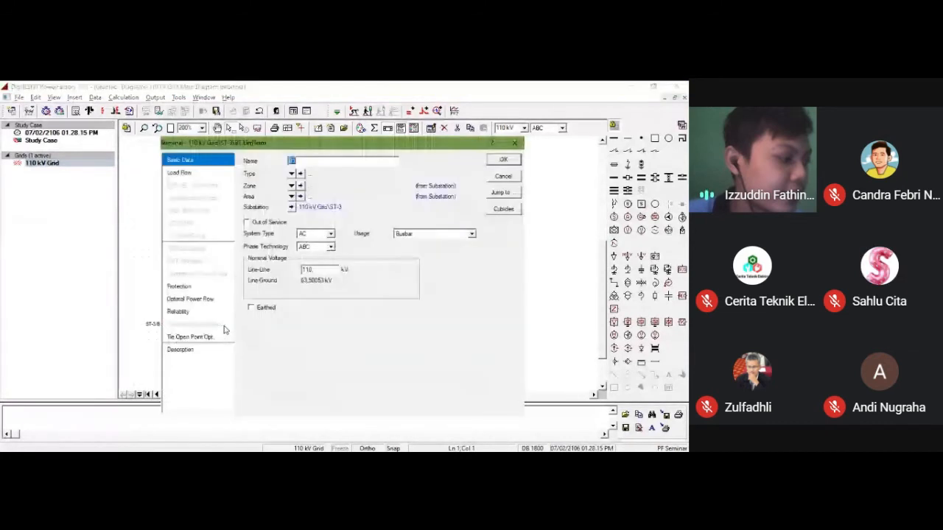
left_click(500, 160)
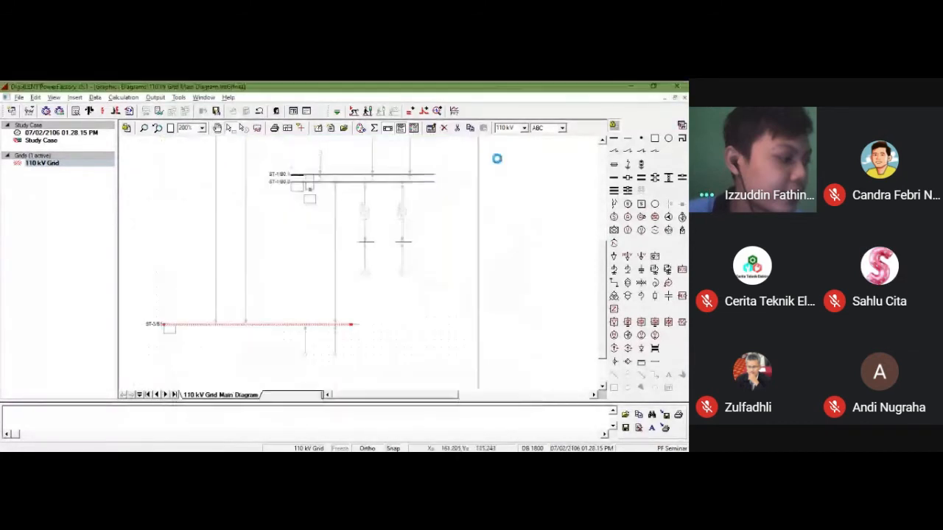
double_click(389, 184)
key("Escape")
scroll(261, 207, "up", 2)
scroll(261, 208, "up", 3)
double_click(262, 215)
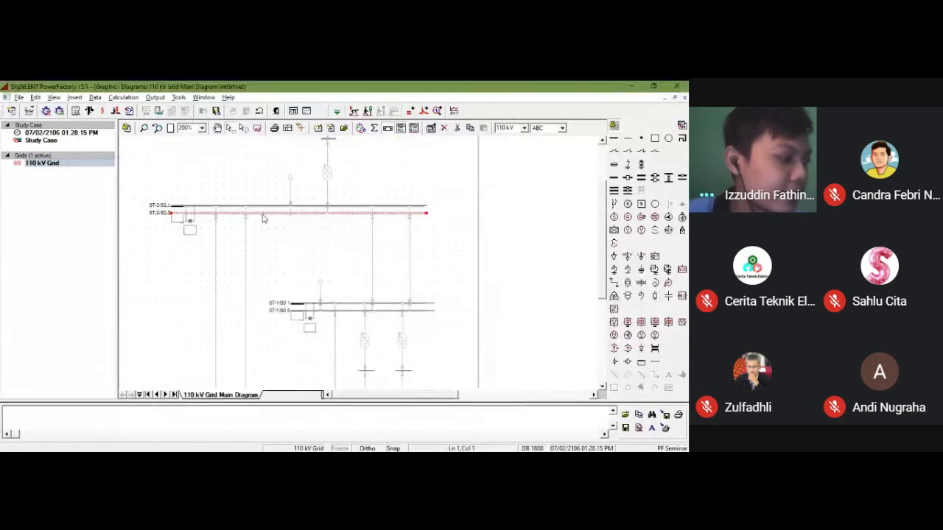
left_click(503, 159)
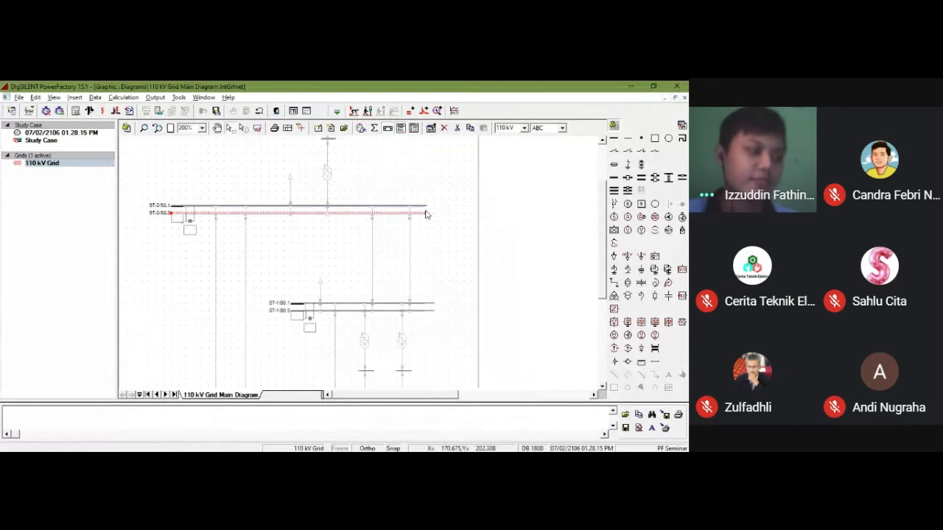
left_click(433, 274)
scroll(436, 275, "up", 2)
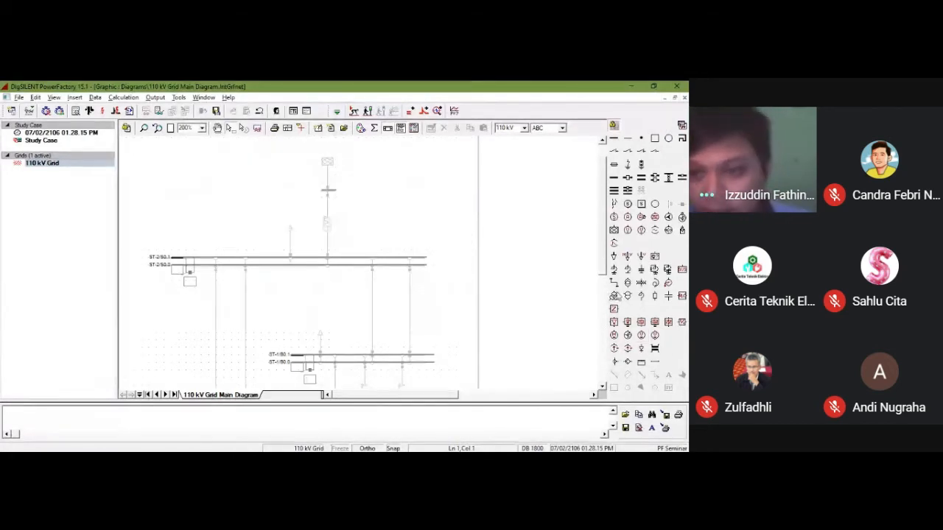
Step: Trace the left line between the ST-2 and ST-1 busbars, connecting it to bay 1 of both substations
left_click(615, 286)
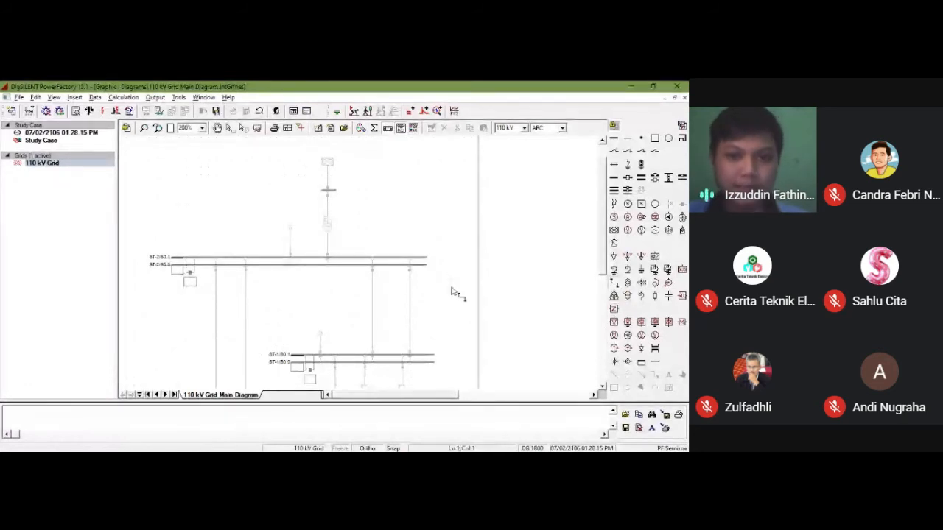
scroll(452, 291, "down", 1)
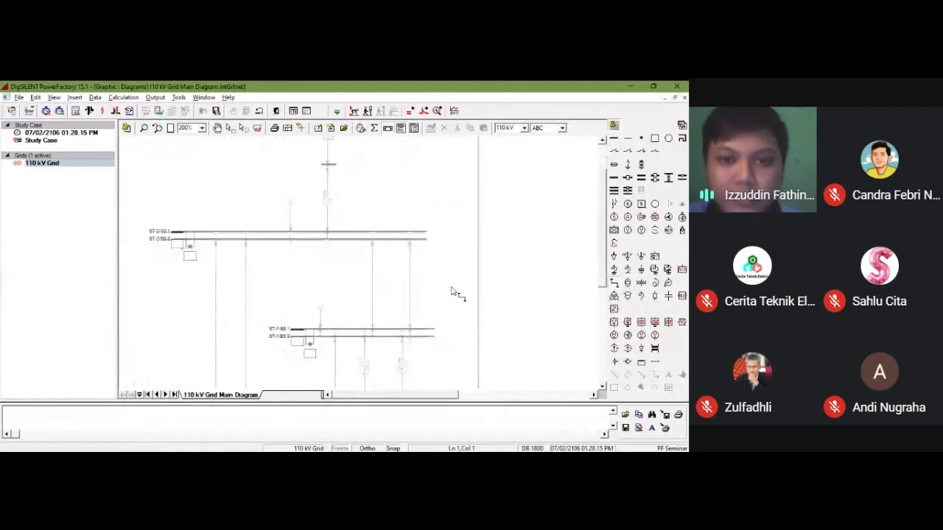
scroll(414, 305, "down", 2)
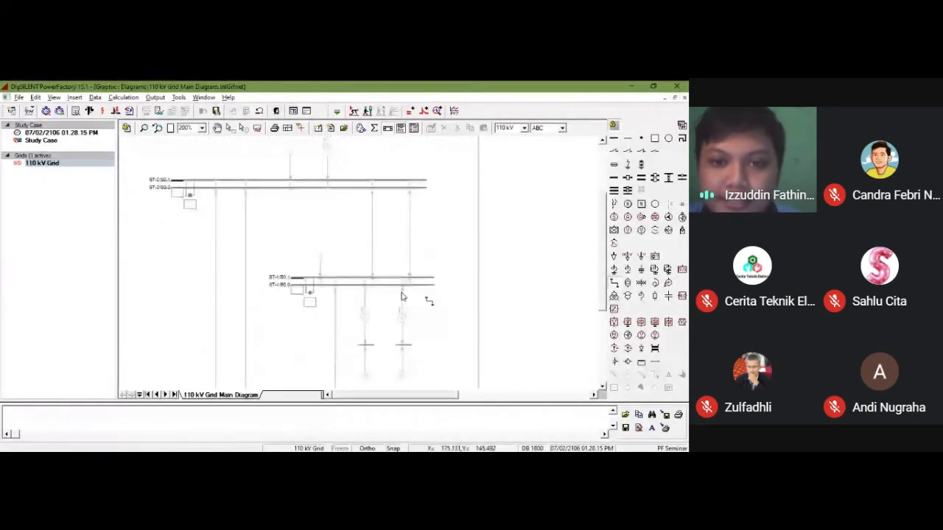
scroll(418, 296, "up", 1)
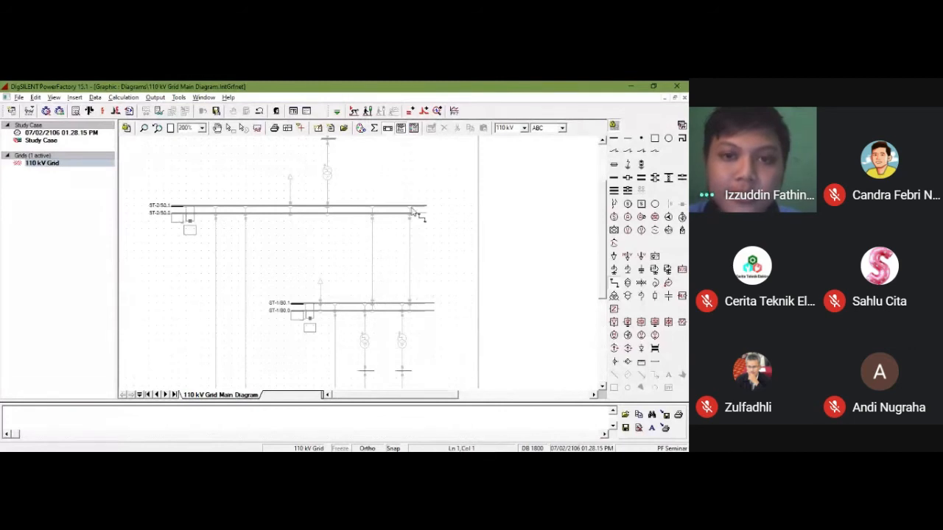
scroll(390, 221, "down", 2)
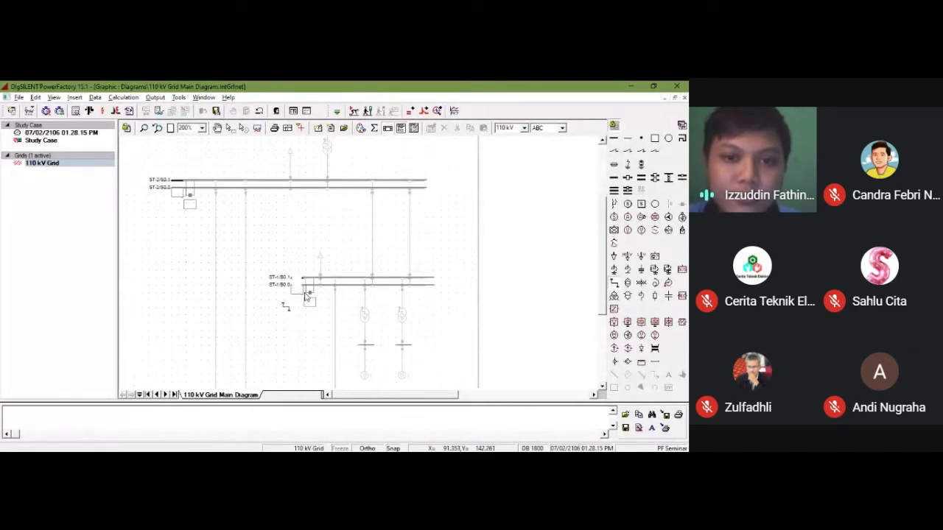
scroll(257, 284, "down", 3)
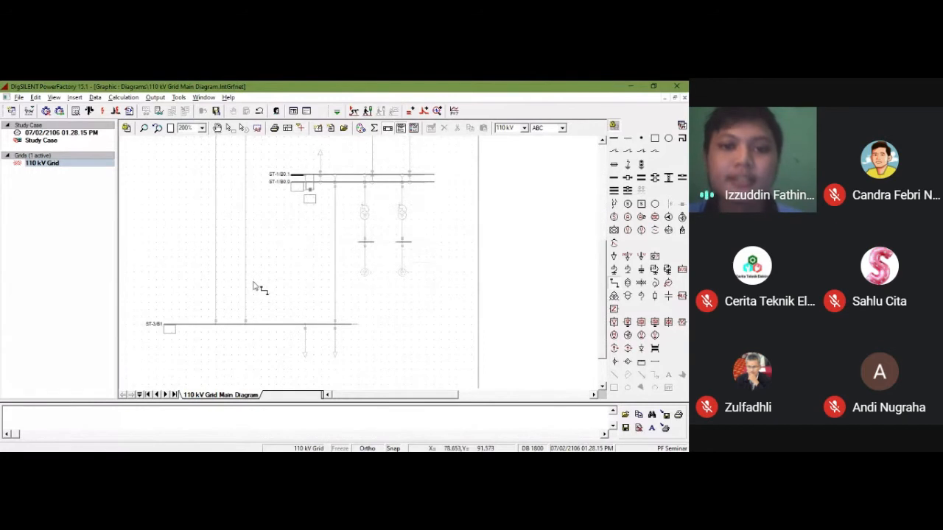
scroll(259, 285, "up", 2)
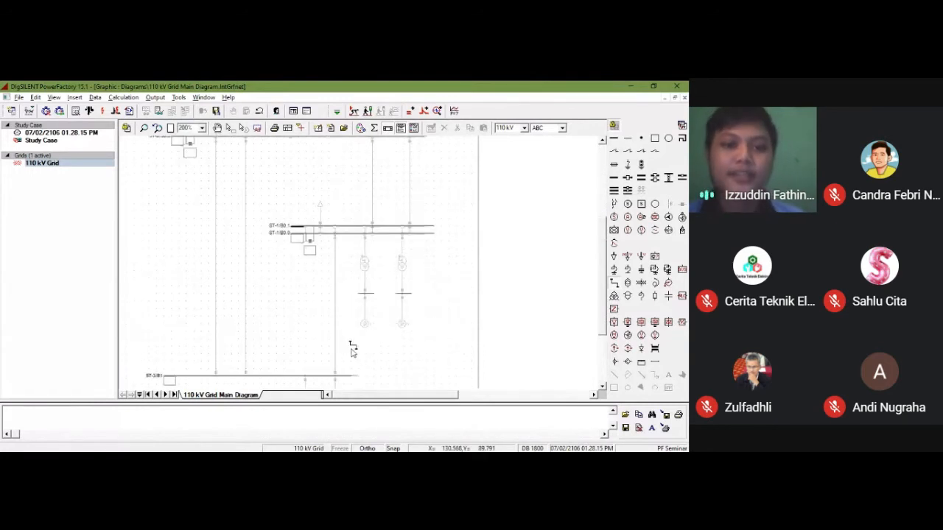
scroll(391, 295, "down", 2)
scroll(391, 294, "up", 6)
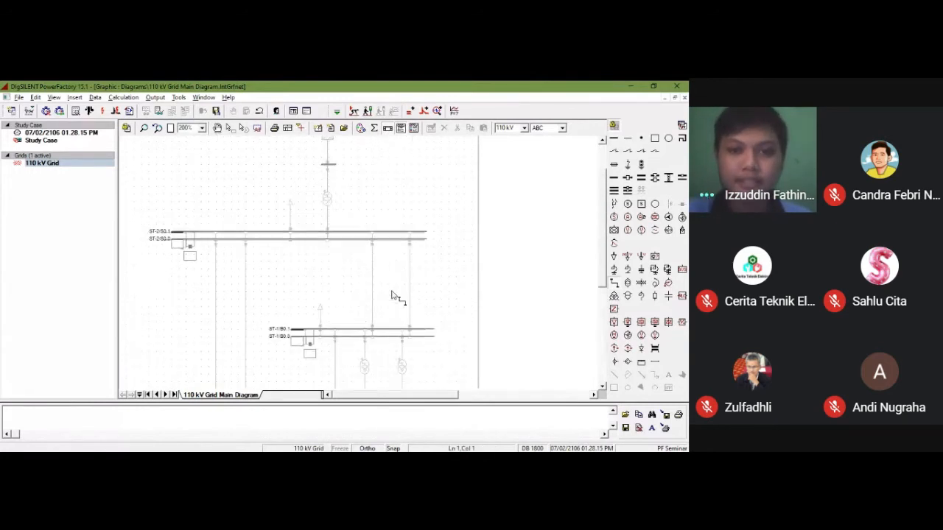
left_click(373, 281)
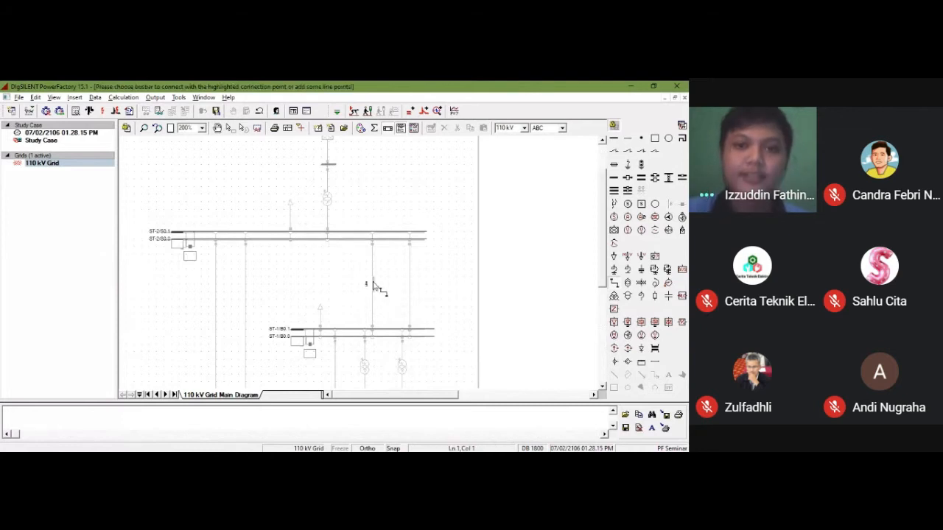
left_click(374, 243)
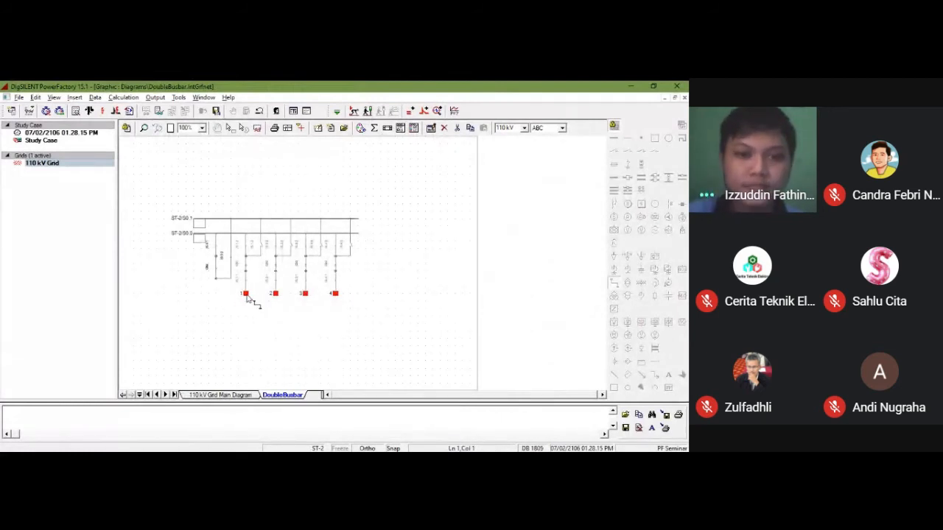
left_click(247, 296)
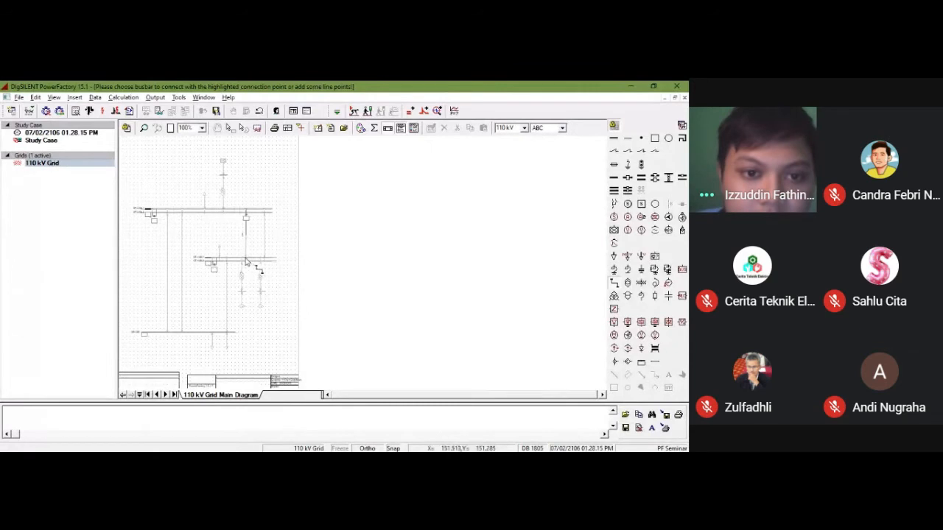
left_click(247, 260)
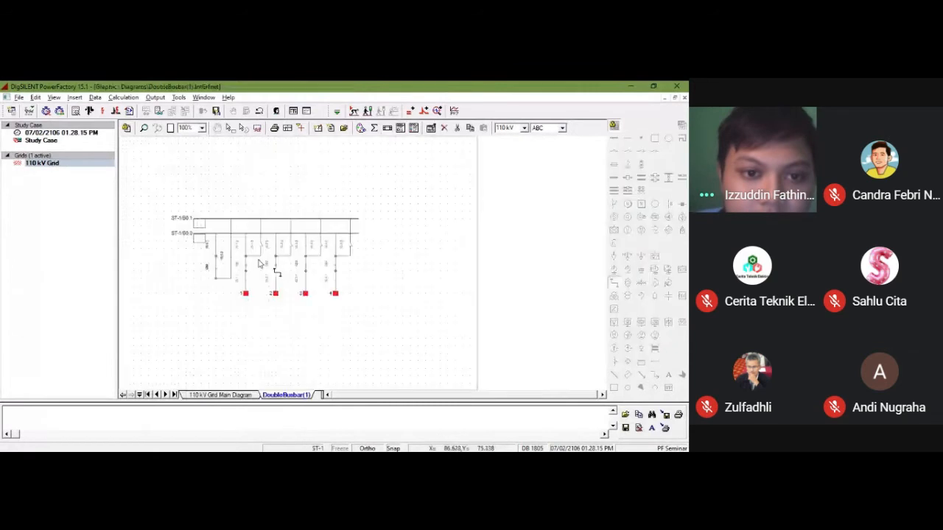
left_click(246, 295)
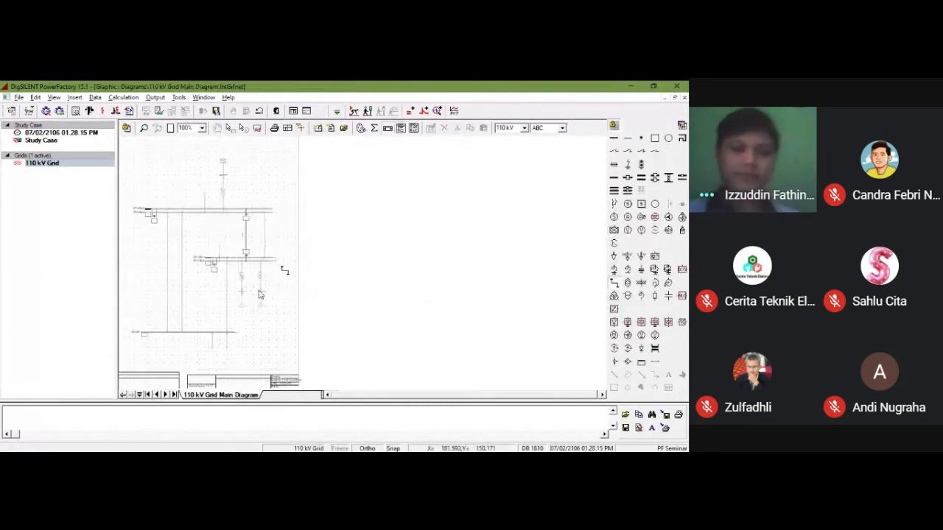
Step: Trace the right line between the ST-2 and ST-1 busbars, connecting it to bay 2 of both substations
left_click(264, 235)
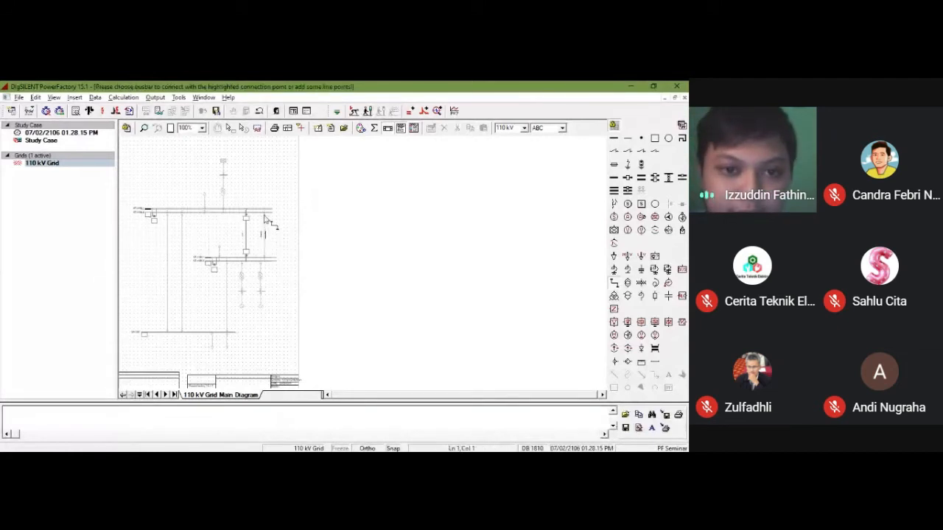
left_click(272, 258)
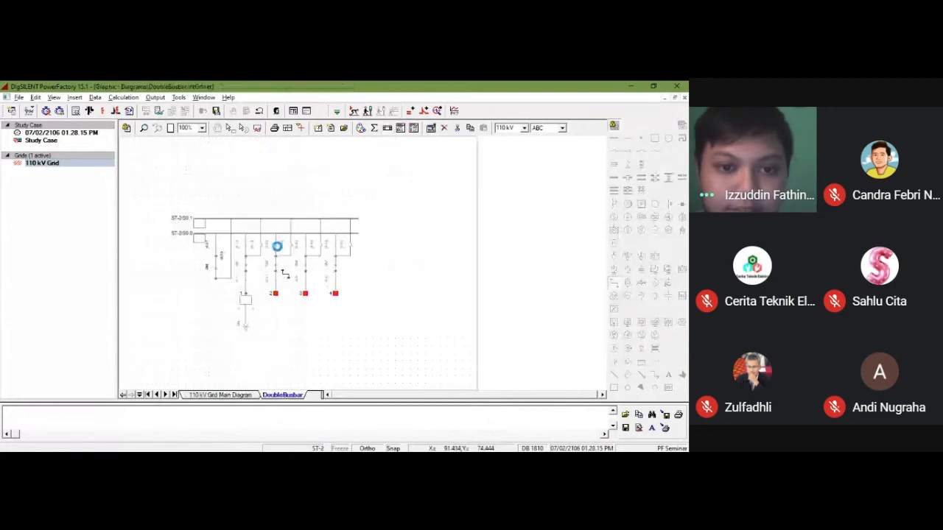
left_click(276, 294)
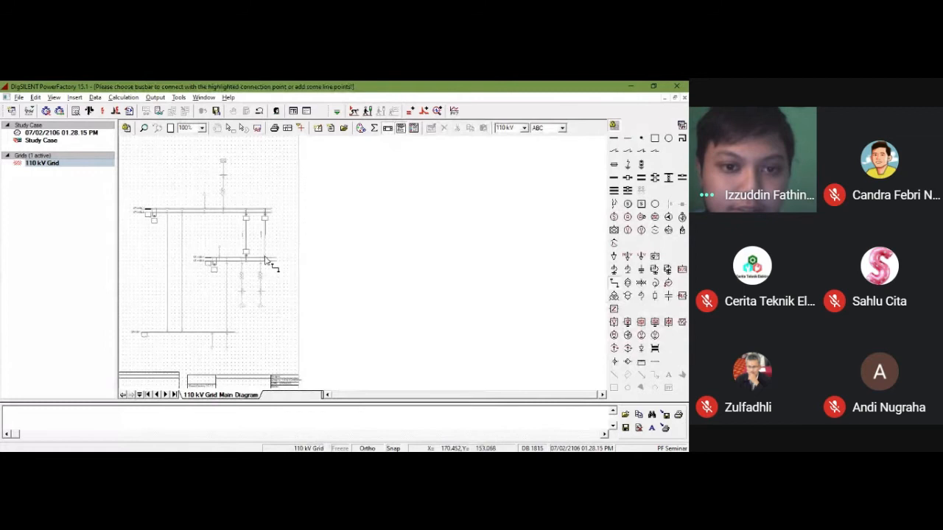
left_click(266, 259)
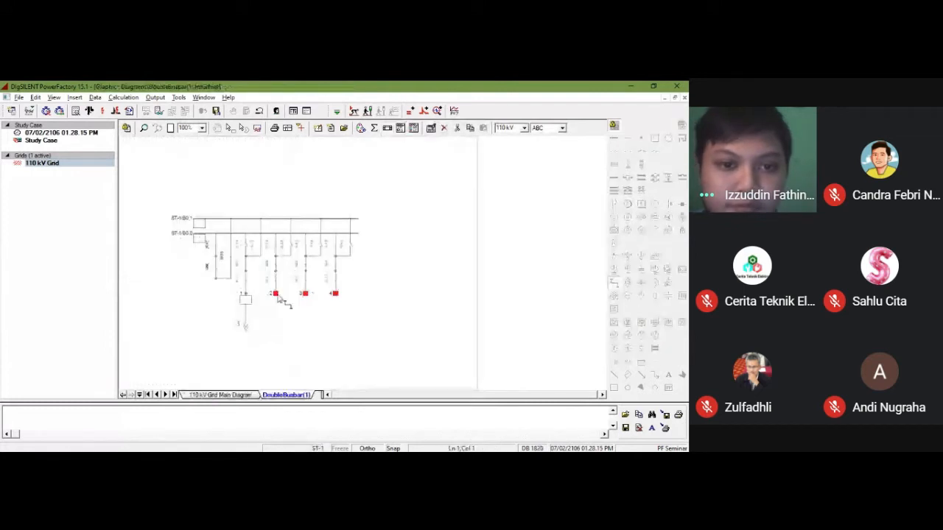
left_click(278, 296)
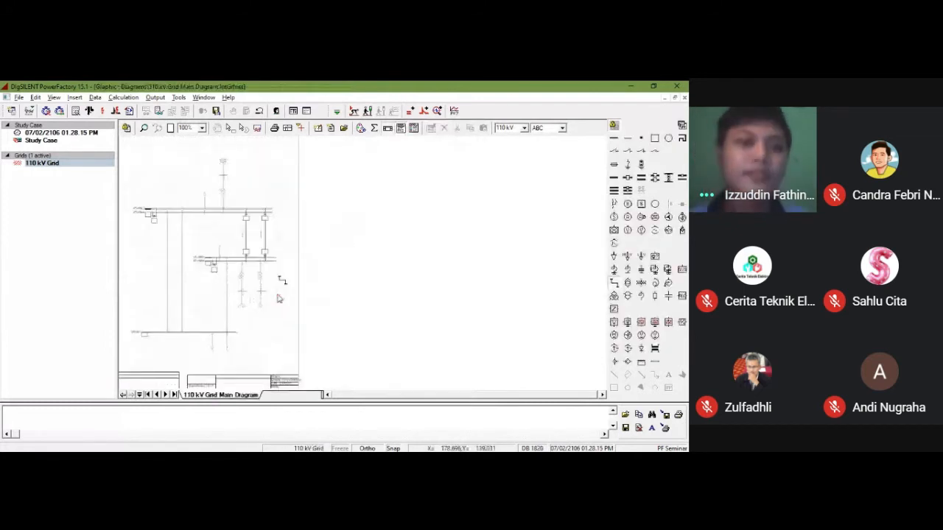
Step: Trace the two long lines between ST-2 and ST-3, using bays 3 and 4 at ST-2 and bays 1 and 2 at ST-3
left_click(168, 268)
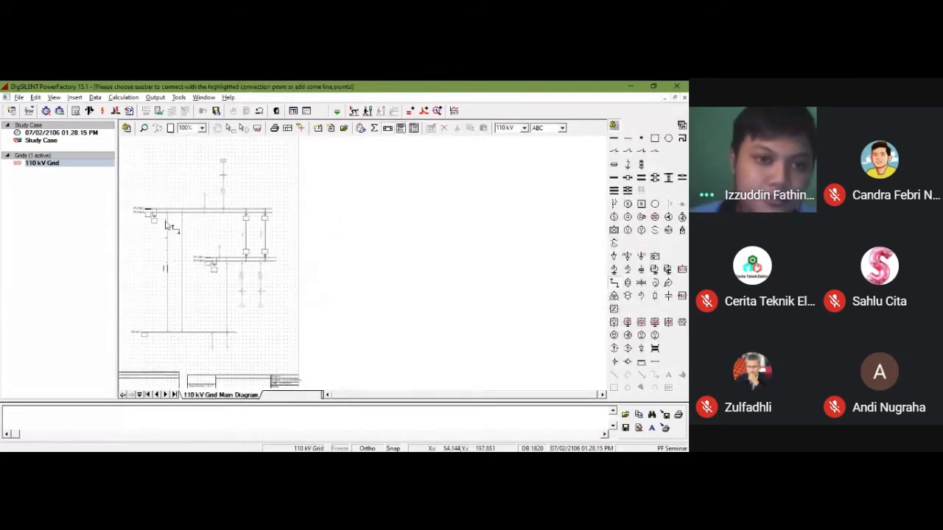
left_click(182, 332)
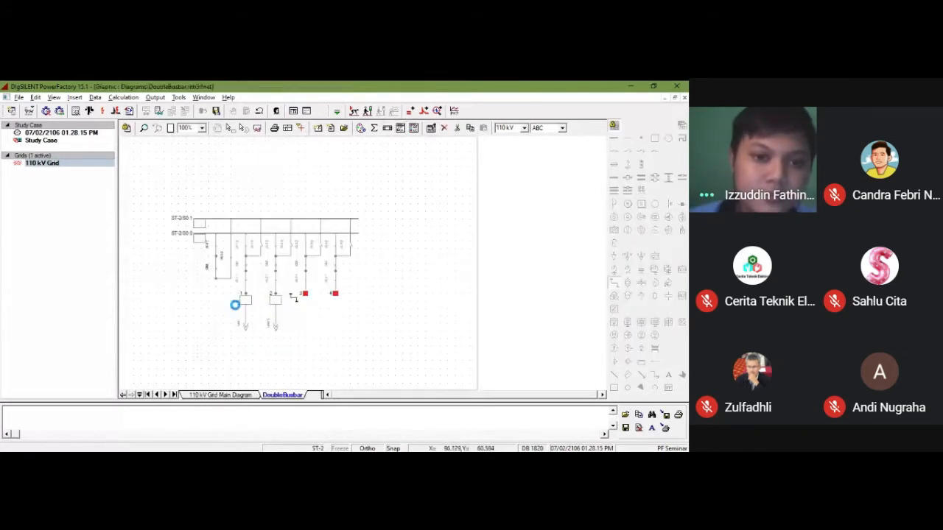
left_click(304, 294)
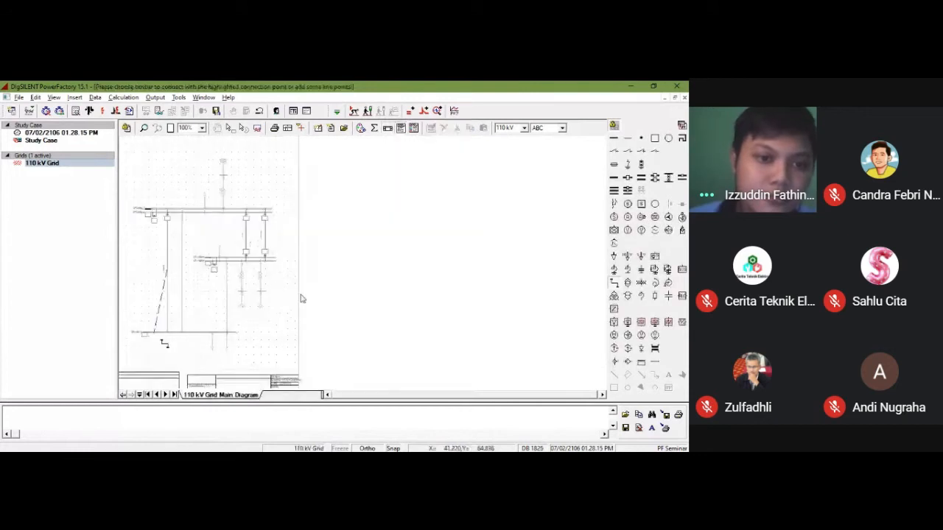
left_click(184, 332)
left_click(213, 290)
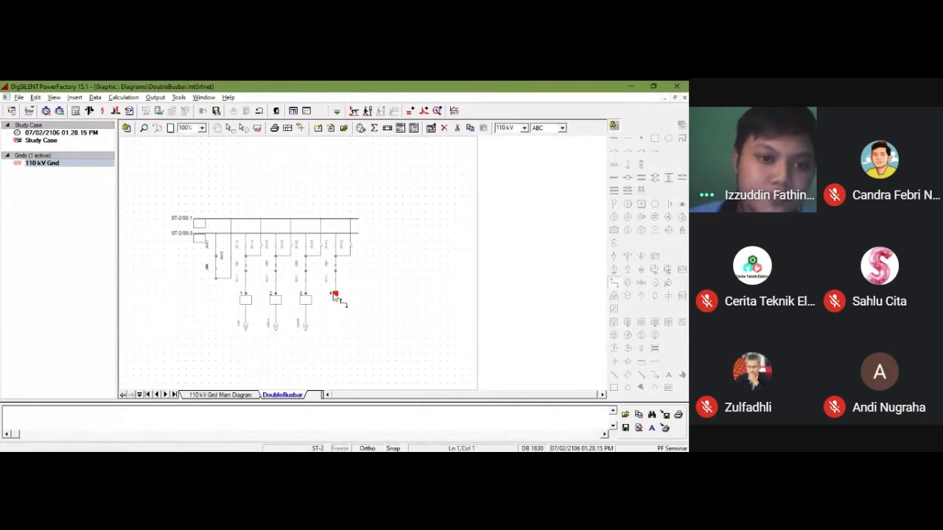
left_click(336, 294)
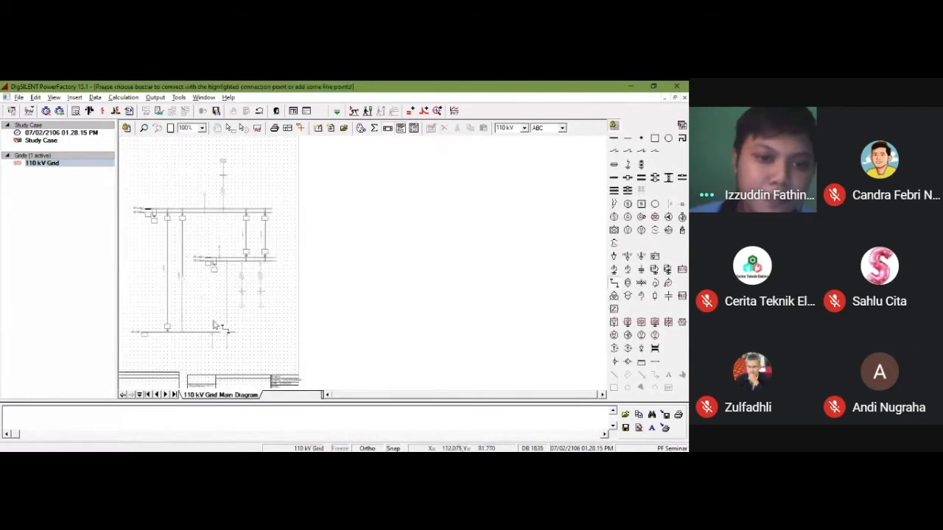
left_click(213, 328)
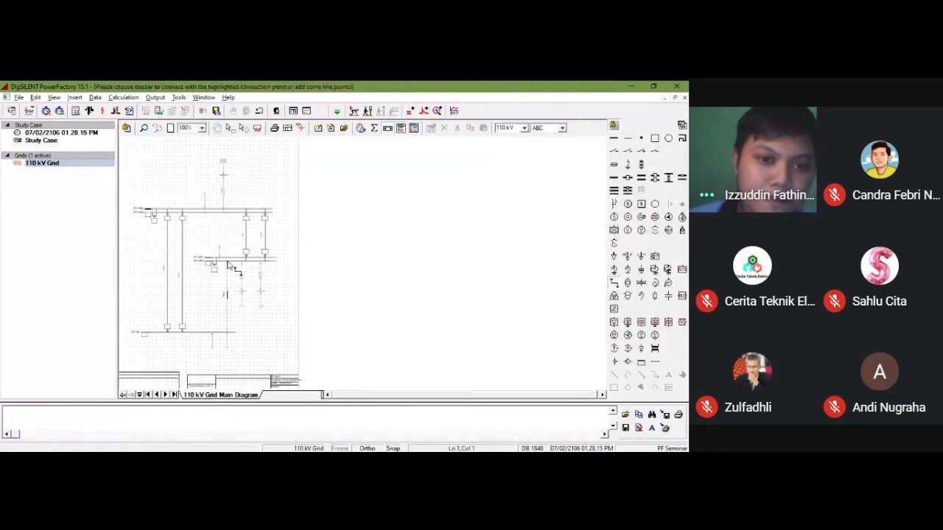
Step: Trace the line between the ST-1 and ST-3 busbars, connecting it to bay 3 of both substations
left_click(232, 299)
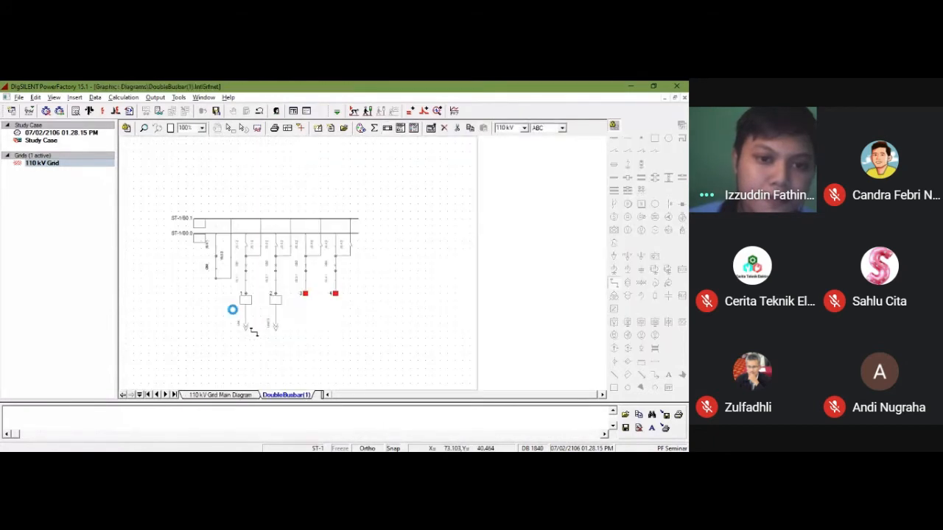
left_click(306, 297)
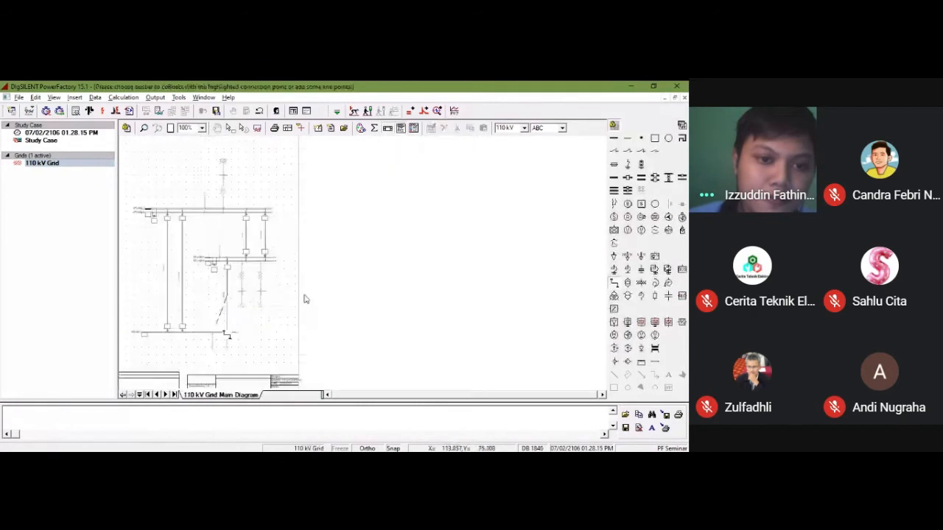
left_click(238, 337)
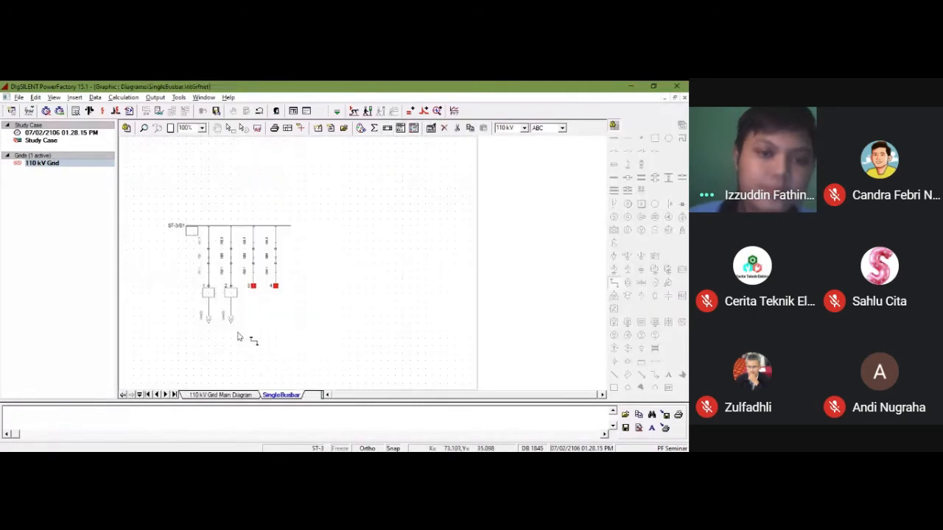
left_click(255, 291)
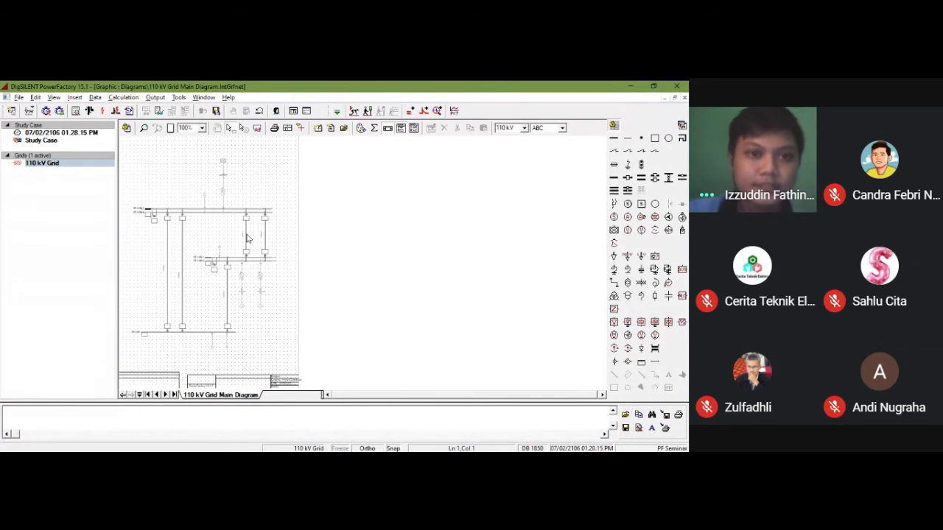
Step: Rename the left line between ST-2 and ST-1 to L-1-2 and apply
scroll(177, 166, "up", 2)
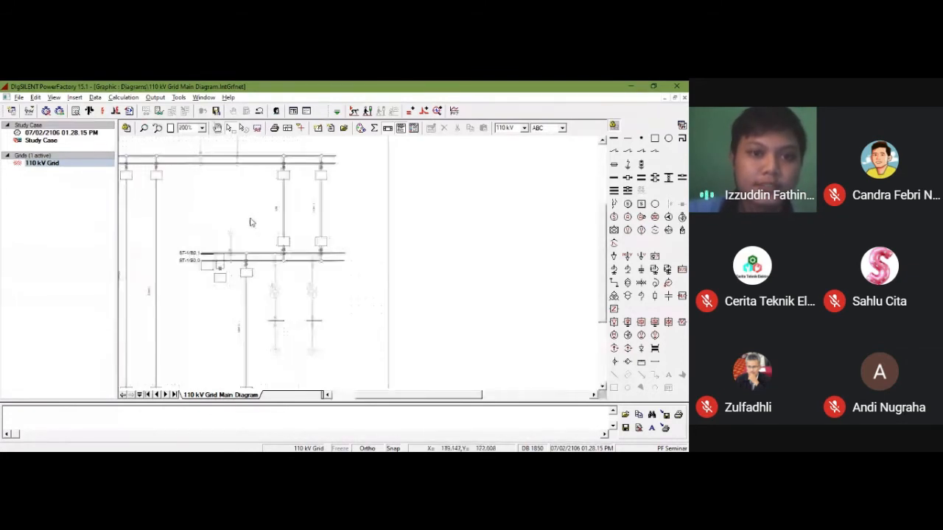
left_click(285, 211)
double_click(284, 212)
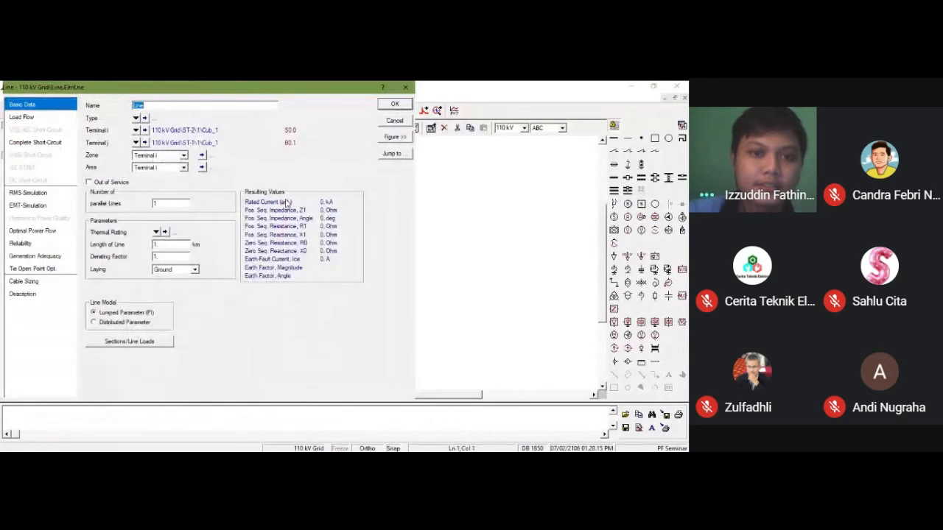
type("L-1-2")
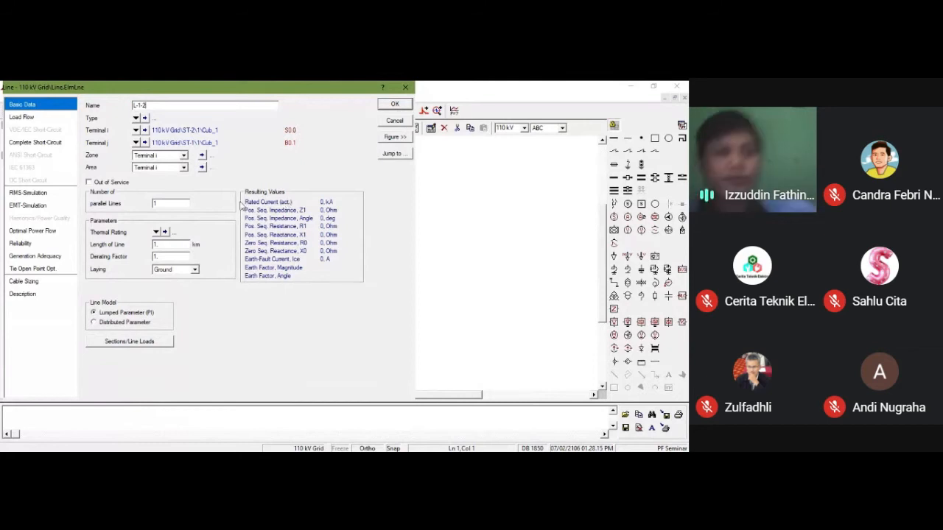
left_click(390, 106)
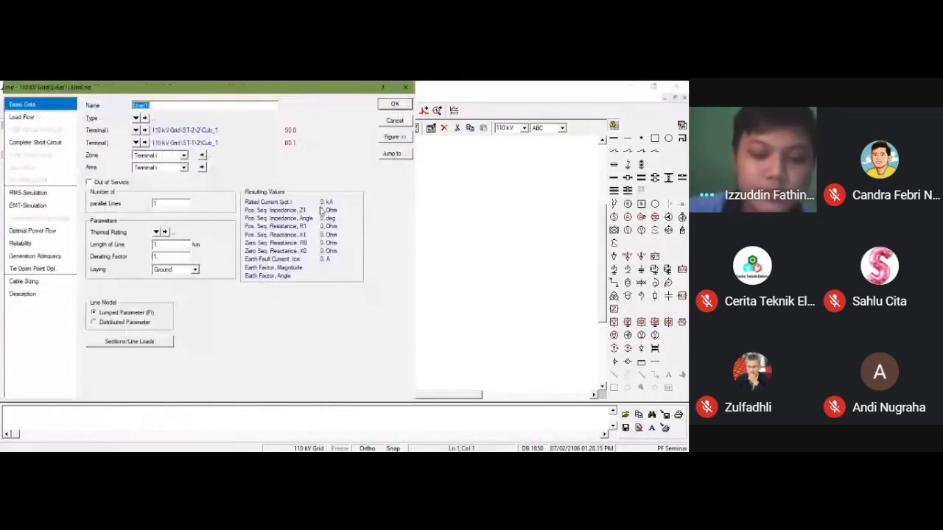
Step: Rename the right line between ST-2 and ST-1 to L-1 and apply
type("L-1-1")
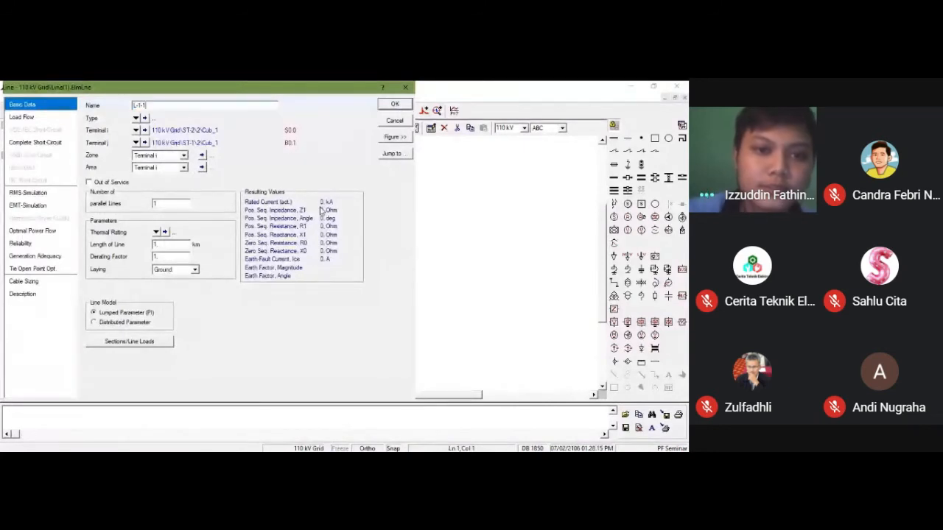
key("Return")
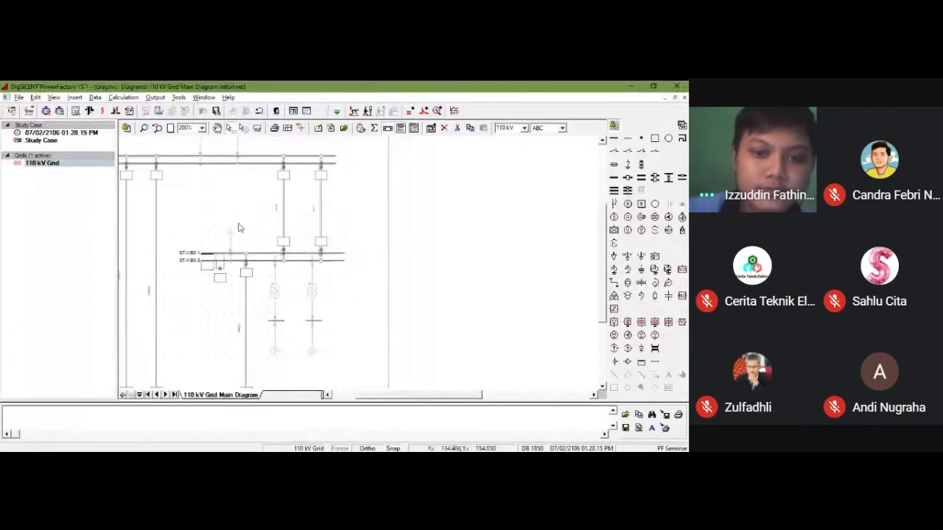
left_click_drag(390, 395, 366, 395)
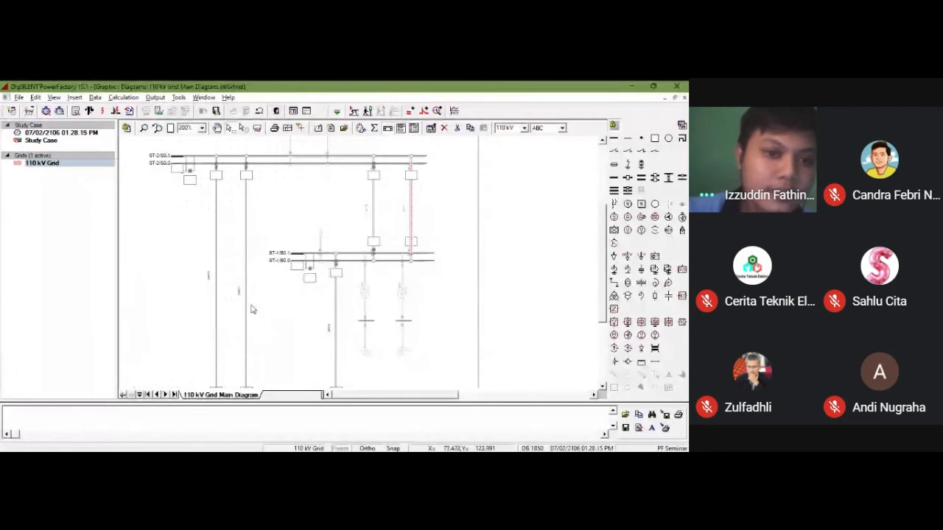
Step: Rename the right of the two lines between ST-2 and ST-3 to L-3-1 and apply
double_click(247, 308)
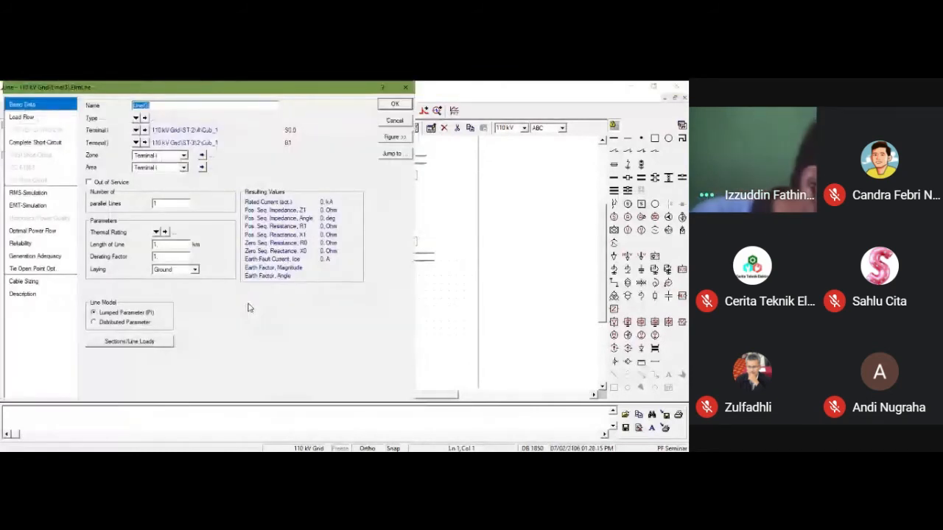
type("L")
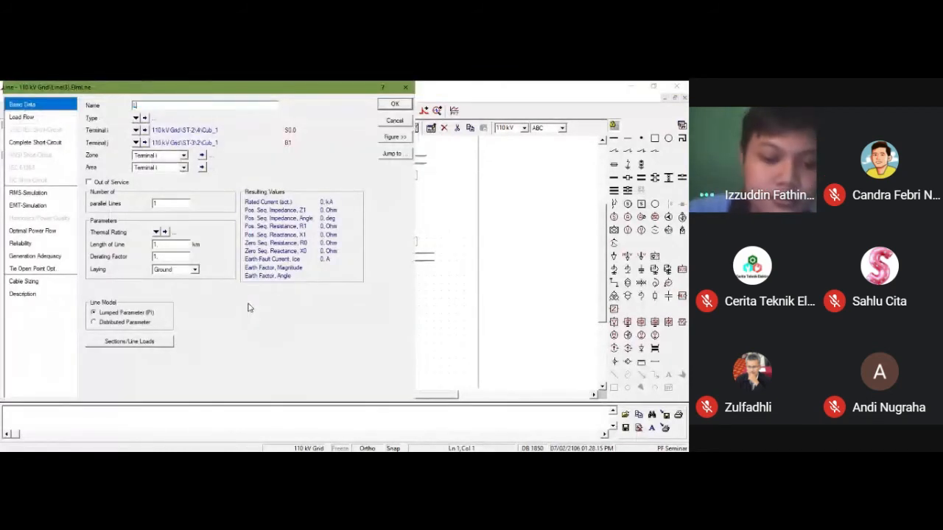
type("-3-1")
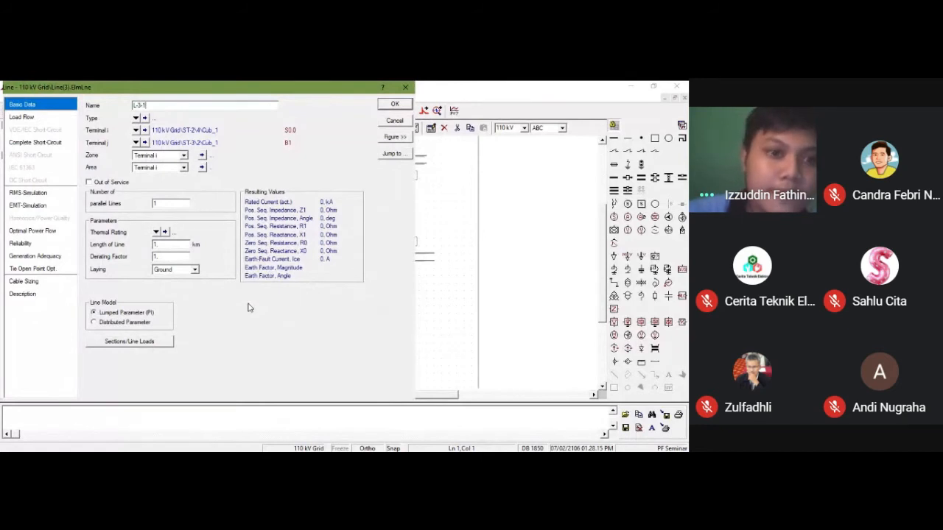
key("Return")
Step: Rename the left of the two lines between ST-2 and ST-3 to L-3-2 and apply
double_click(216, 290)
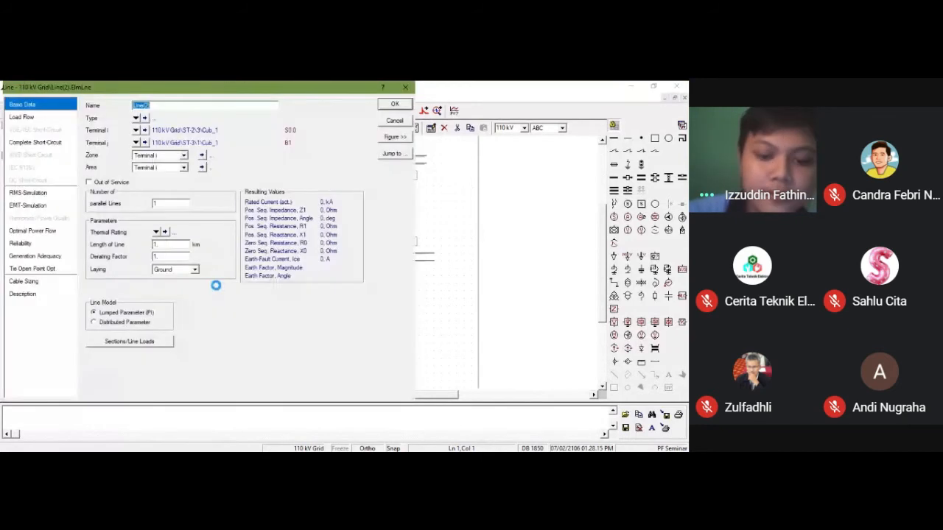
type("L")
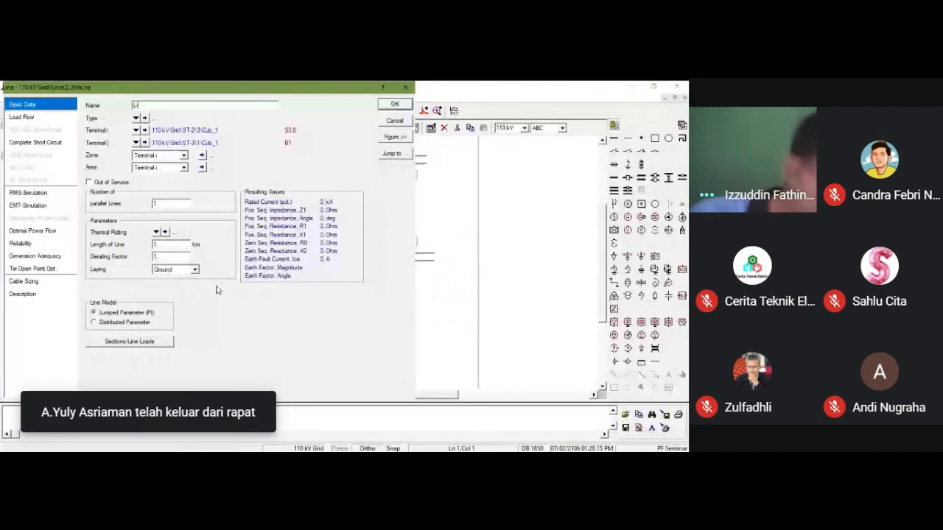
type("-3-2")
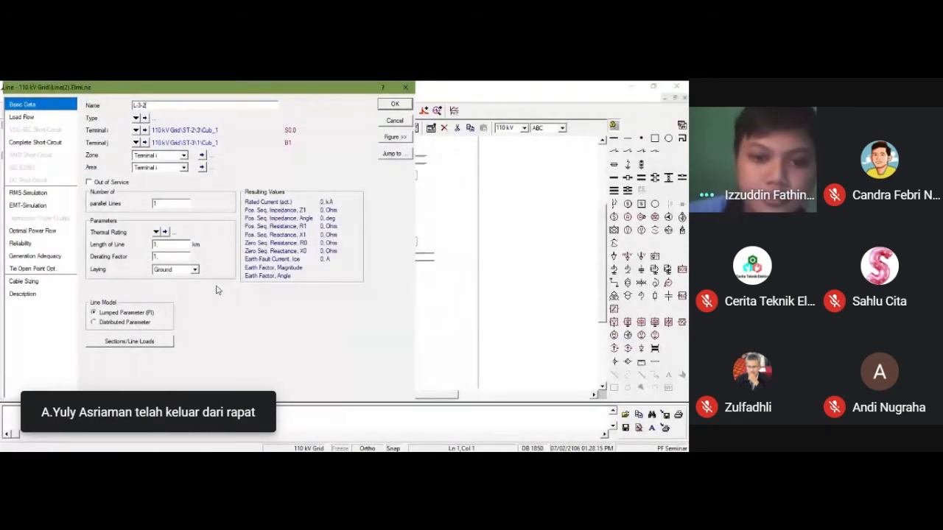
key("Return")
Step: Rename the line between ST-1 and ST-3 to L-2-1 and apply
scroll(331, 325, "down", 4)
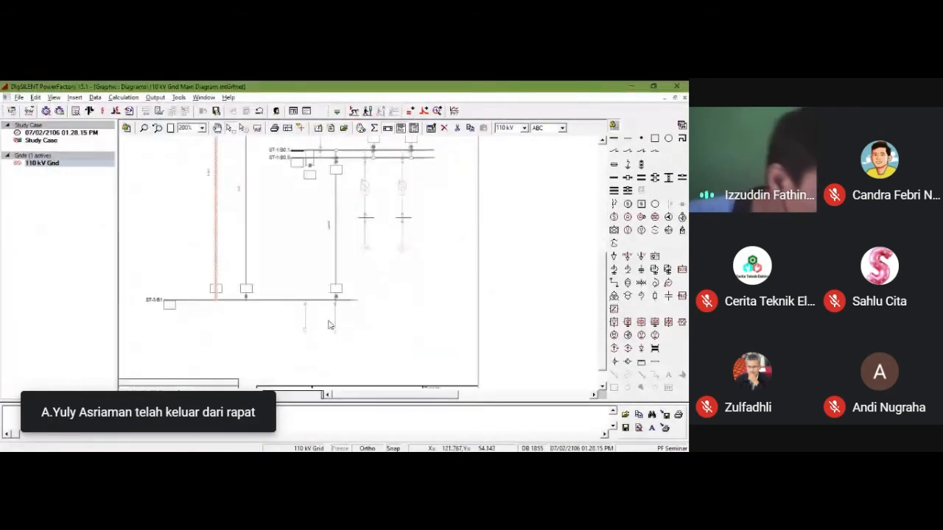
double_click(336, 269)
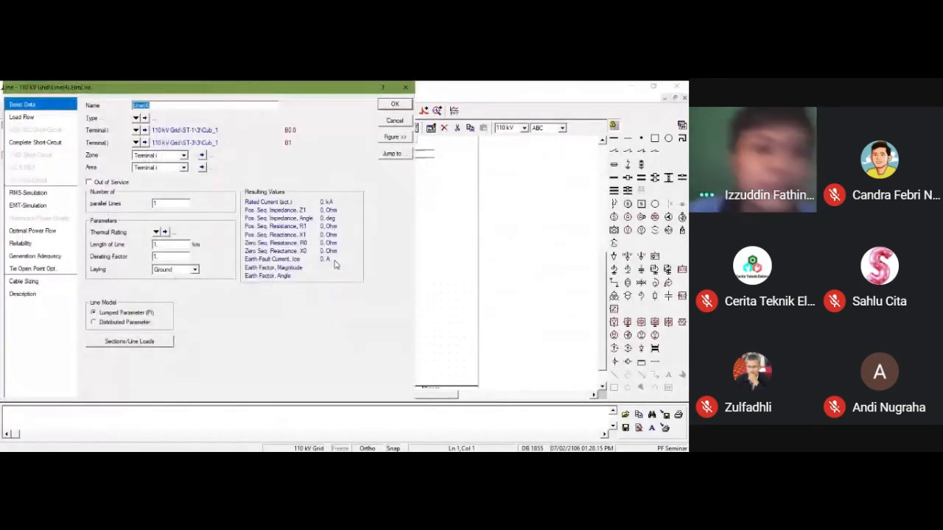
type("L-2-1")
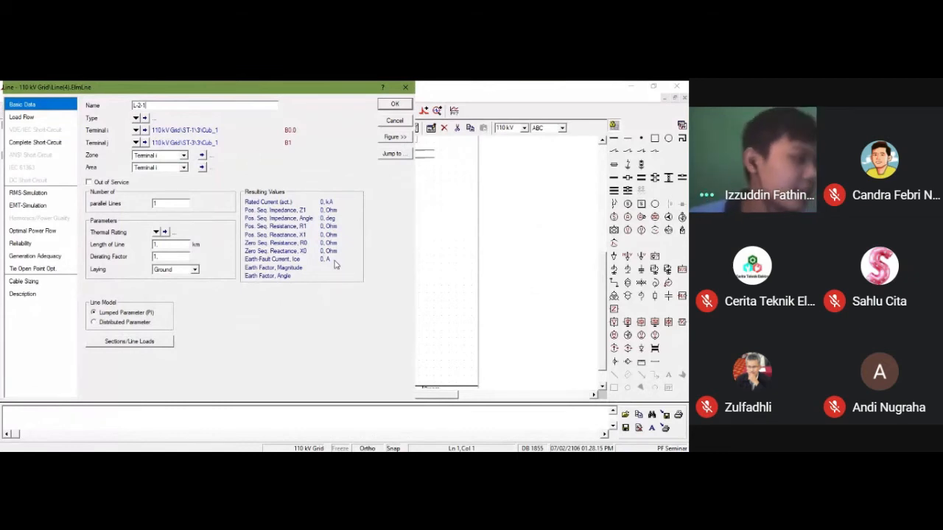
key("Return")
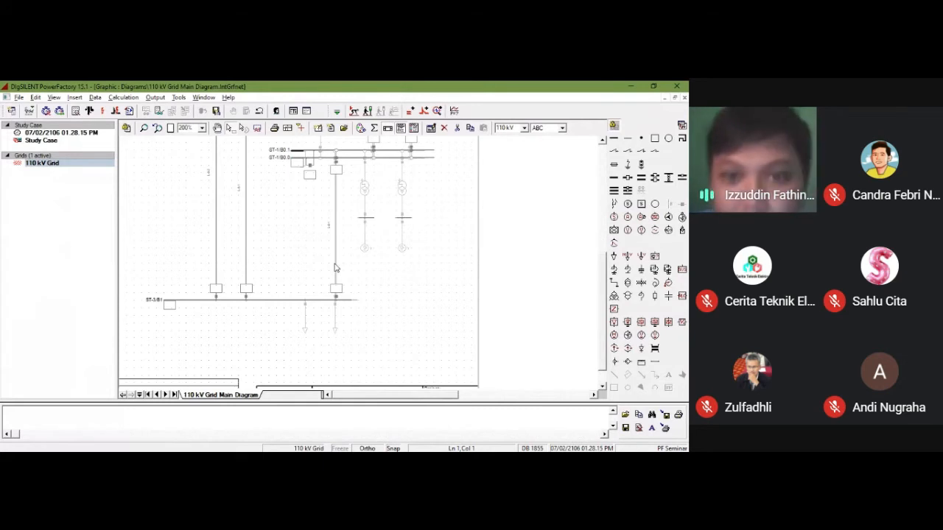
Step: Set the length of line L-1-1, the right line between ST-2 and ST-1, to 15 km
scroll(335, 267, "up", 5)
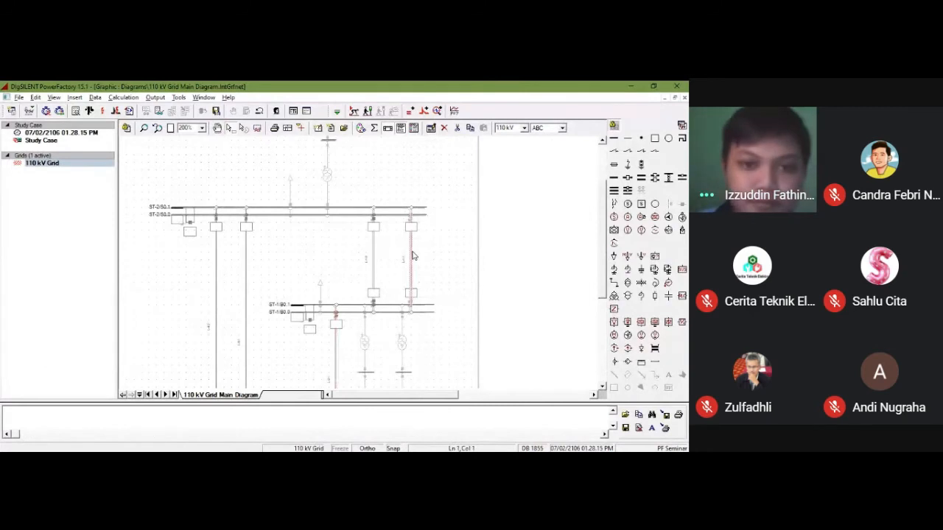
double_click(412, 256)
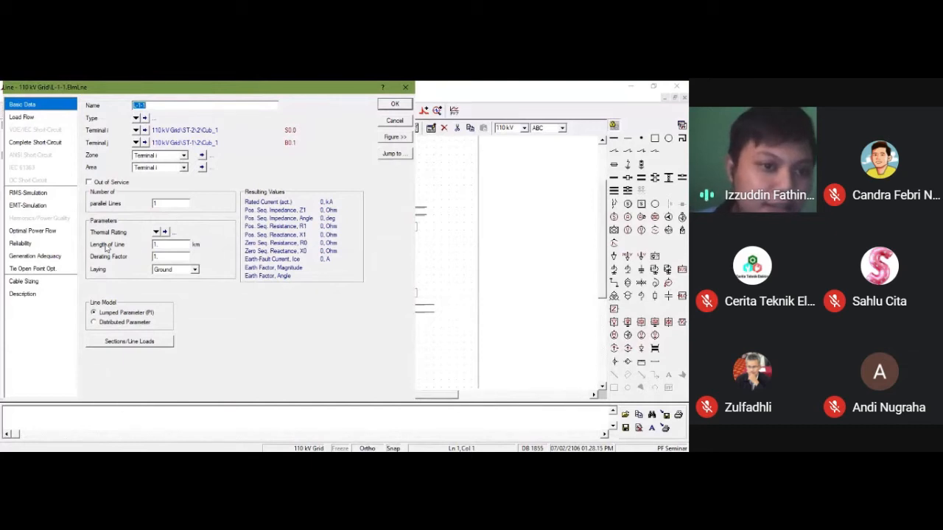
left_click(169, 245)
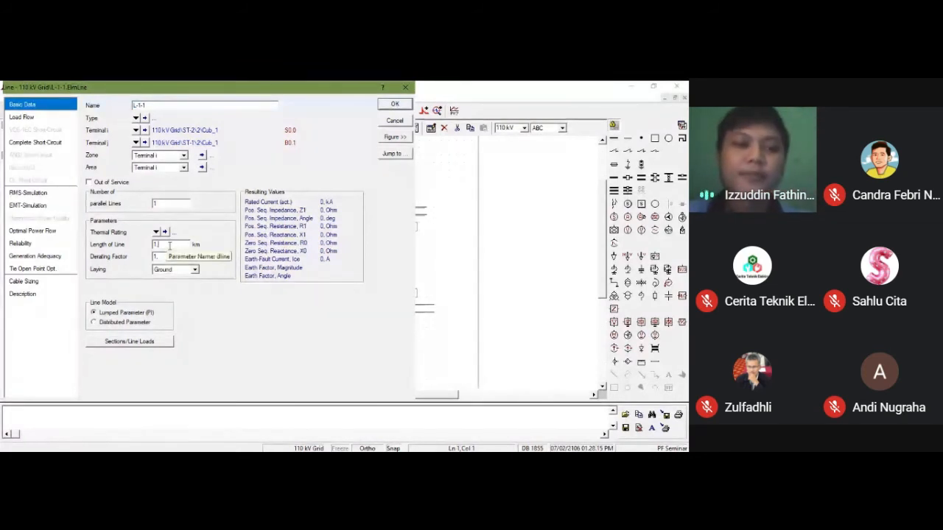
type("5")
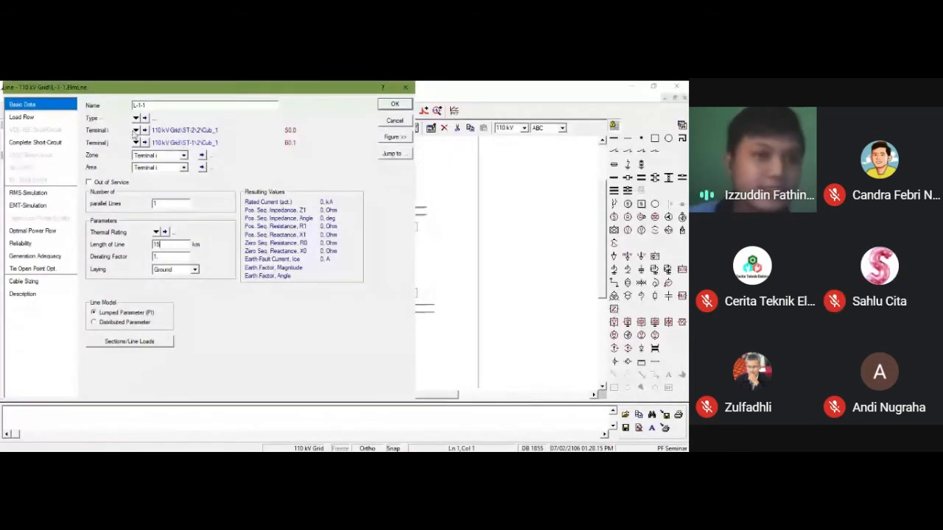
Step: Create a new project type of class Line Type (TypLne) for line L-1-1
left_click(135, 118)
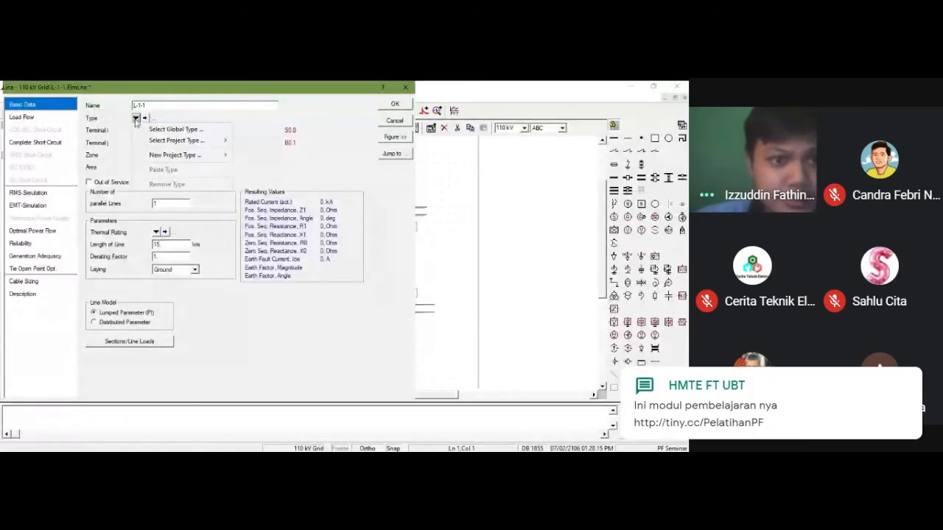
mouse_move(153, 142)
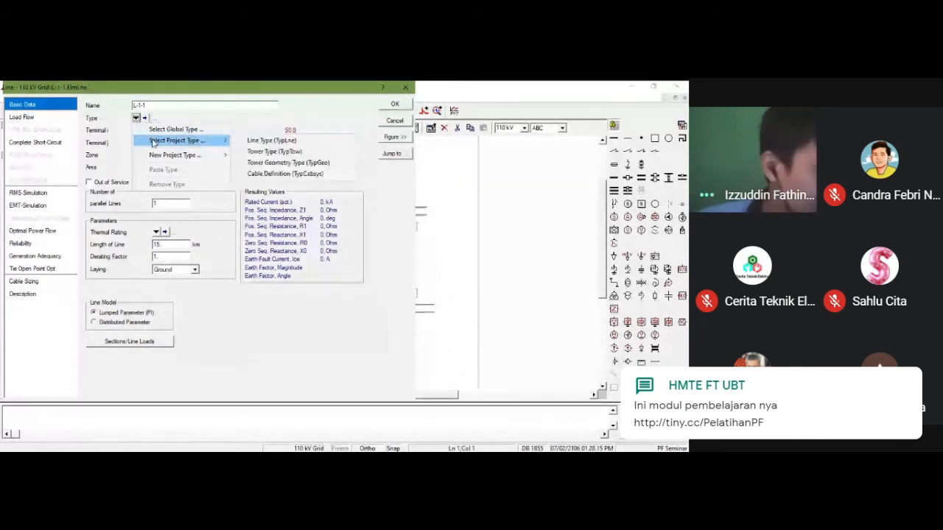
mouse_move(165, 159)
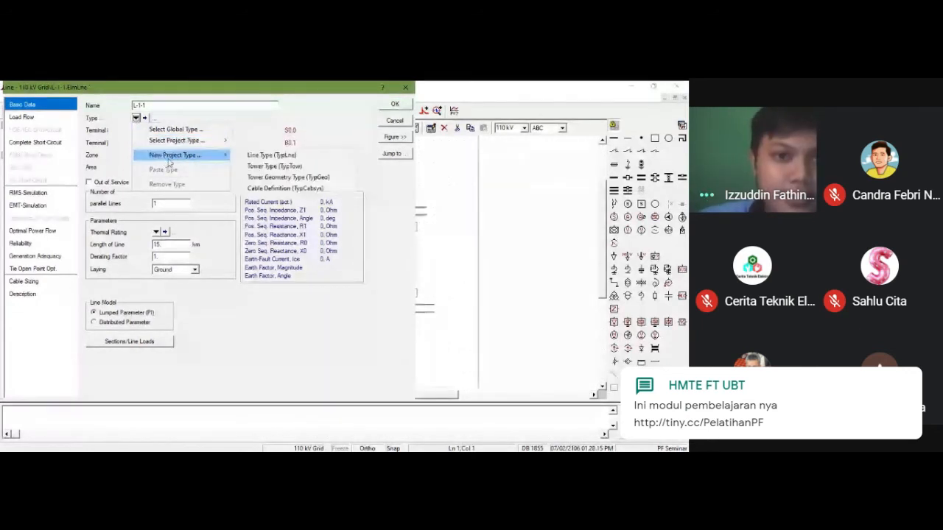
left_click(250, 155)
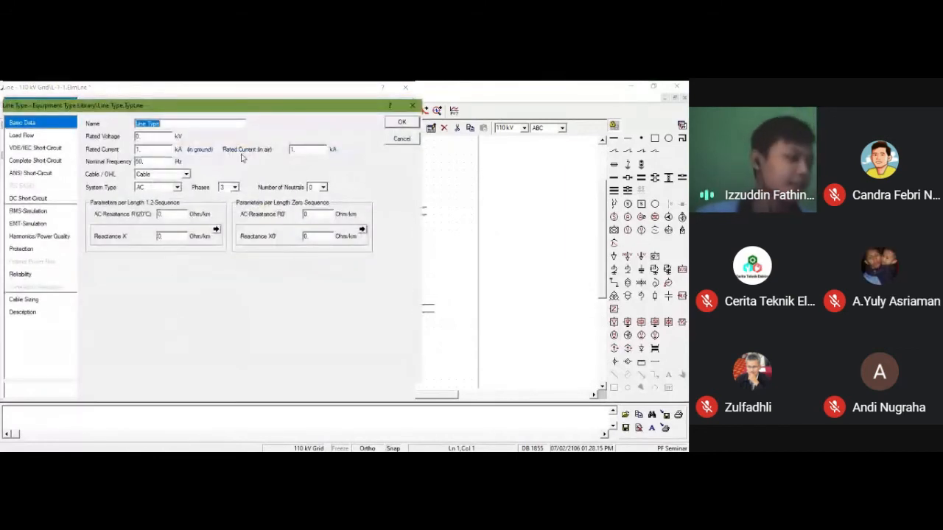
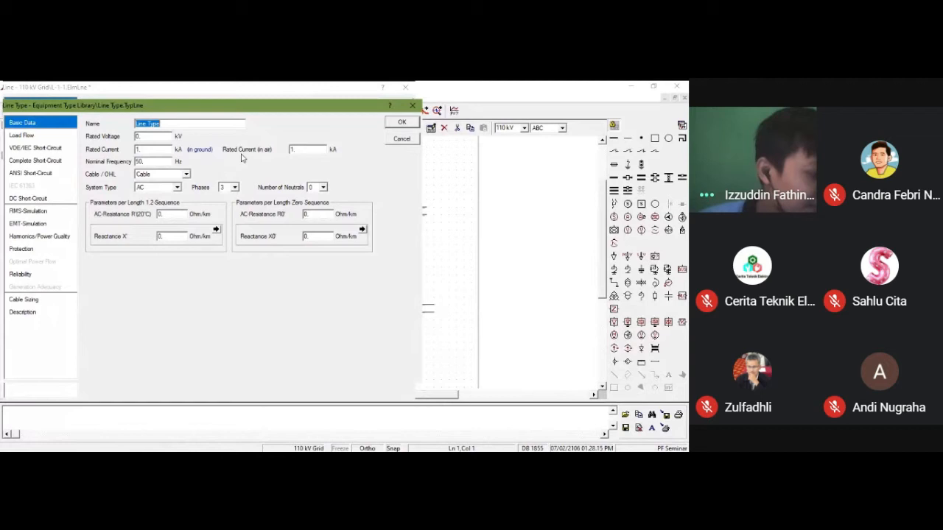
Step: Name the new line type Al/St 185/30 and set its rated voltage to 123 kV
type("Al/S")
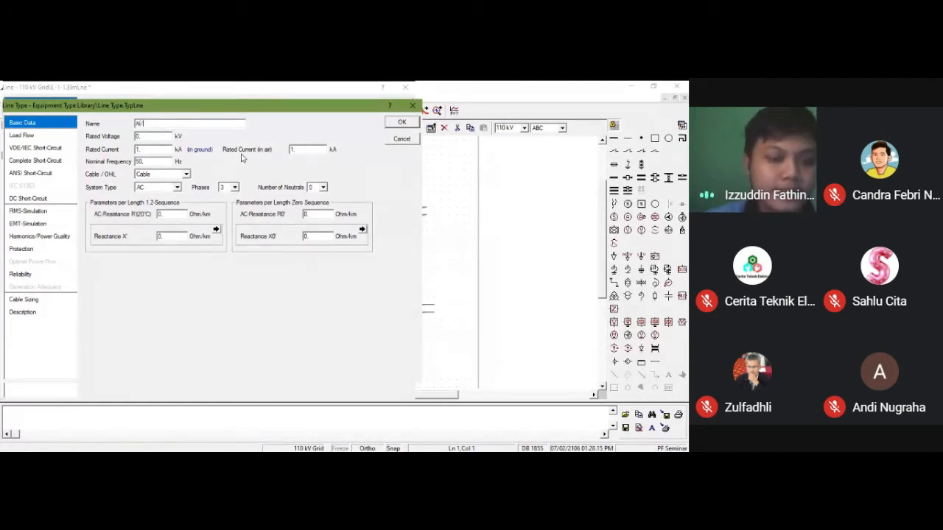
type("t 185")
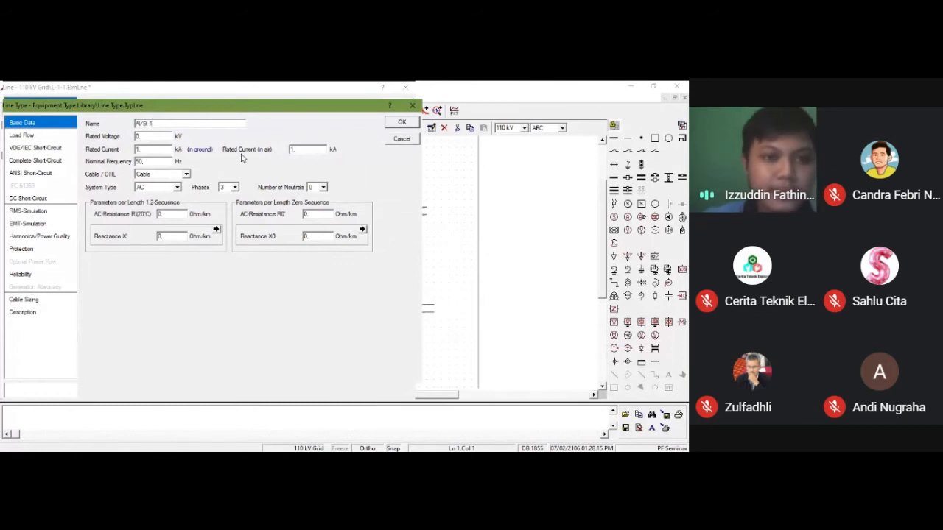
type("30")
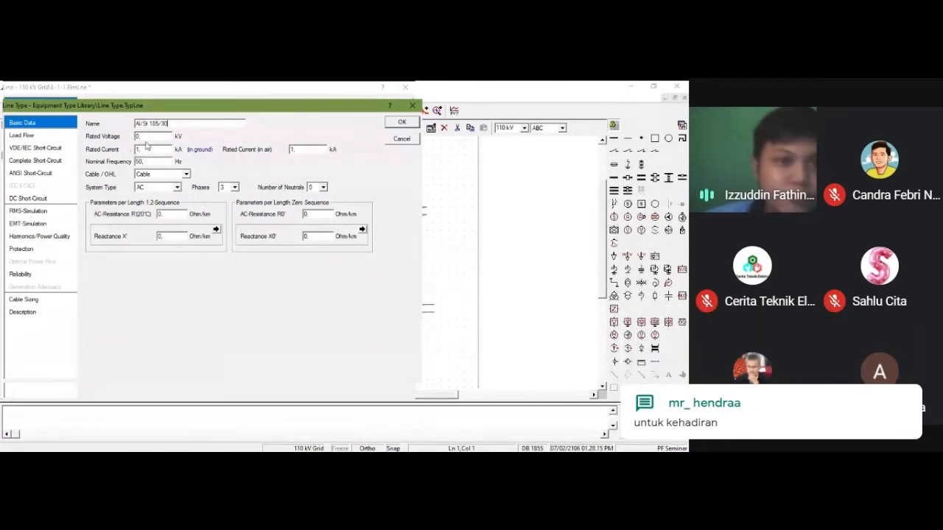
left_click(149, 136)
type("11")
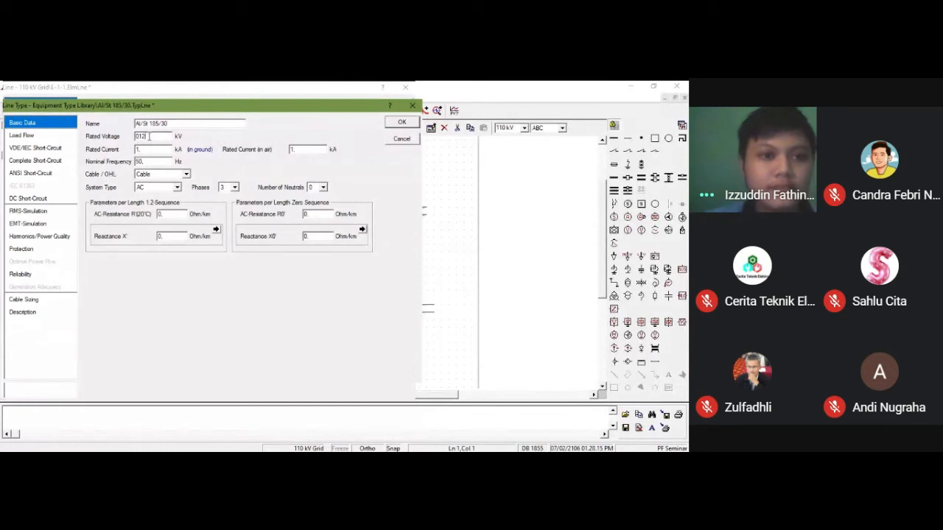
key("BackSpace")
key("BackSpace")
key("BackSpace")
key("BackSpace")
type("123")
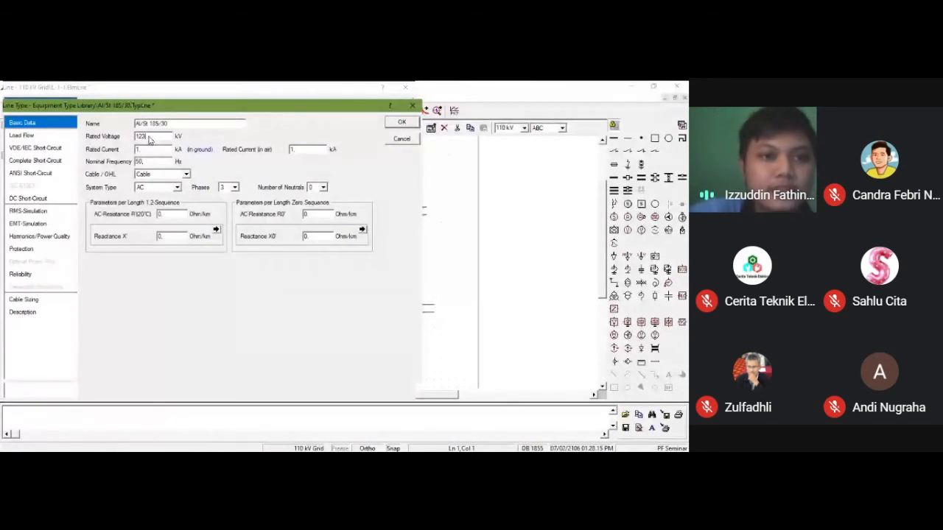
Step: Set the line type's rated current to 0.535 kA and define it as an overhead line
left_click(157, 151)
key("BackSpace")
type("0.535")
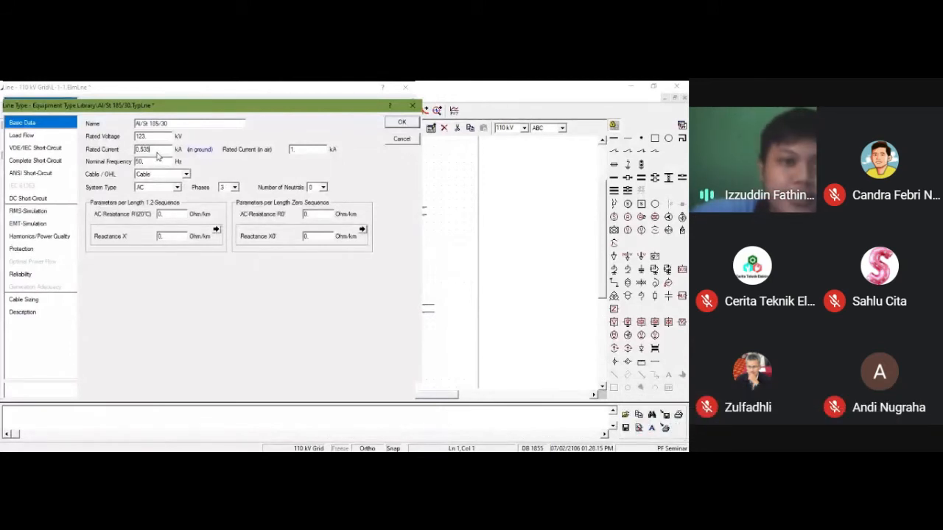
left_click(150, 162)
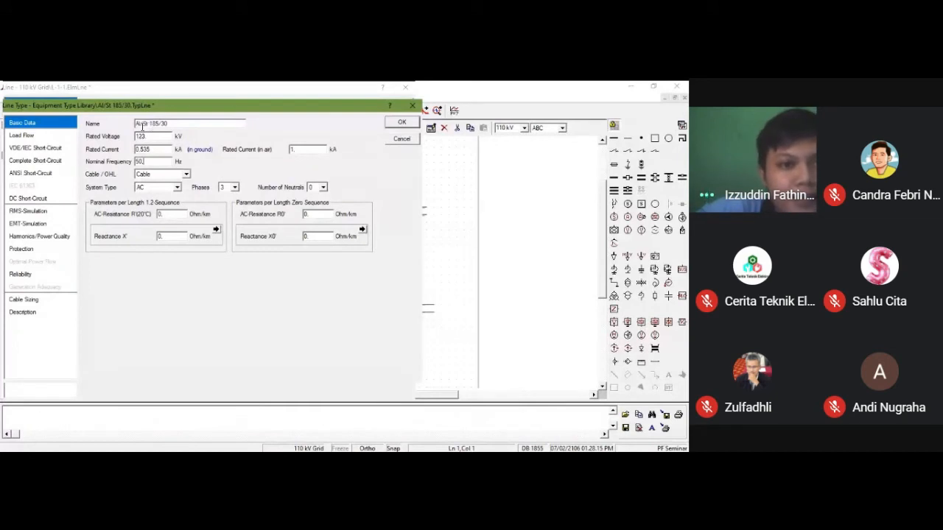
left_click(188, 175)
left_click(184, 185)
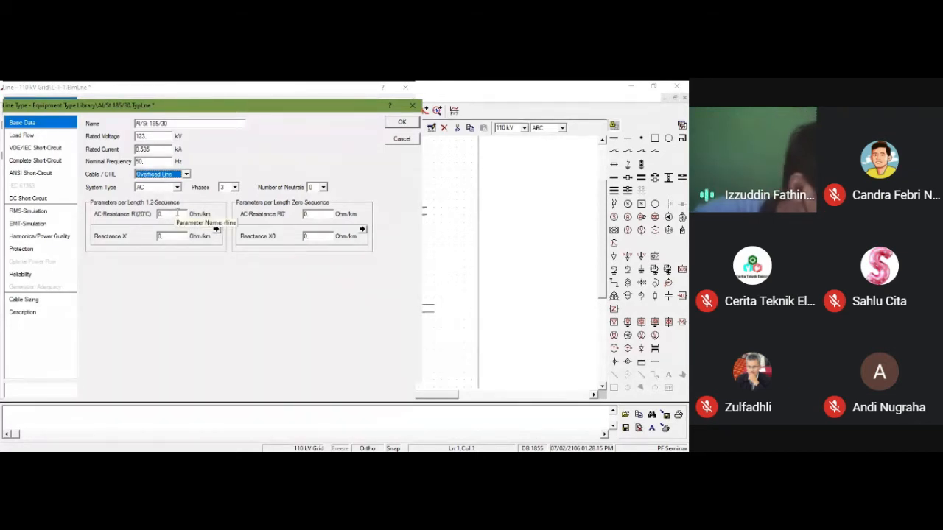
Step: Set the line type's positive-sequence AC resistance R' to 0.15 Ohm/km and reactance X' to 0.4 Ohm/km
double_click(177, 213)
type("0.15")
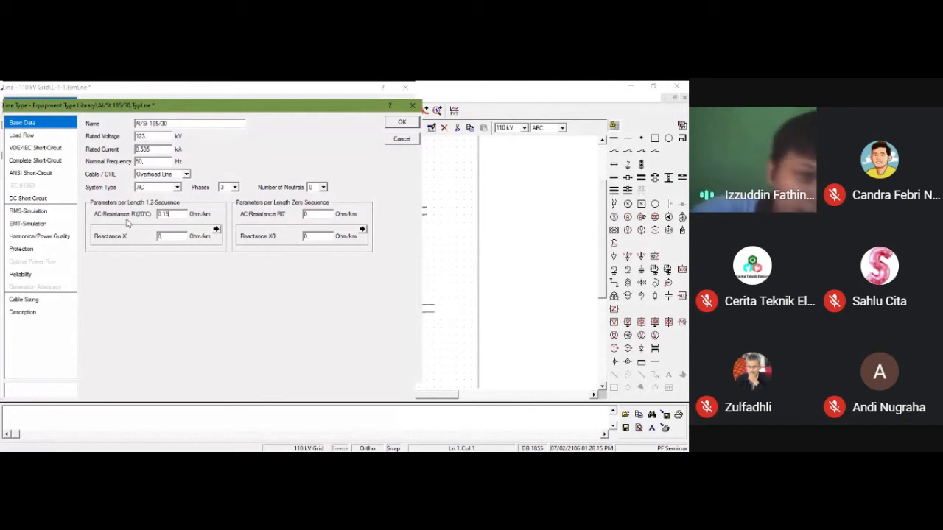
left_click(171, 237)
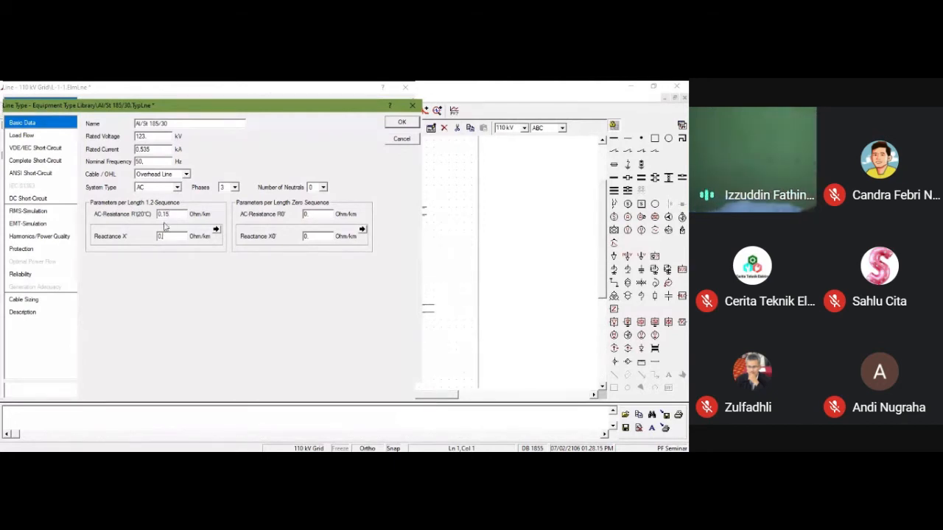
type("4")
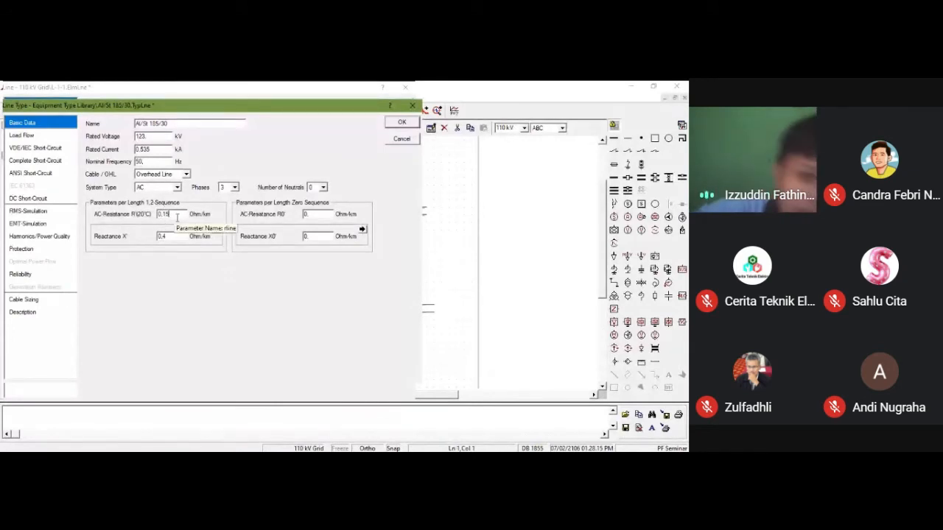
Step: Set the line type's zero-sequence AC resistance R0' to 0.31 Ohm/km and reactance X0' to 1.11 Ohm/km
left_click(321, 215)
type("31")
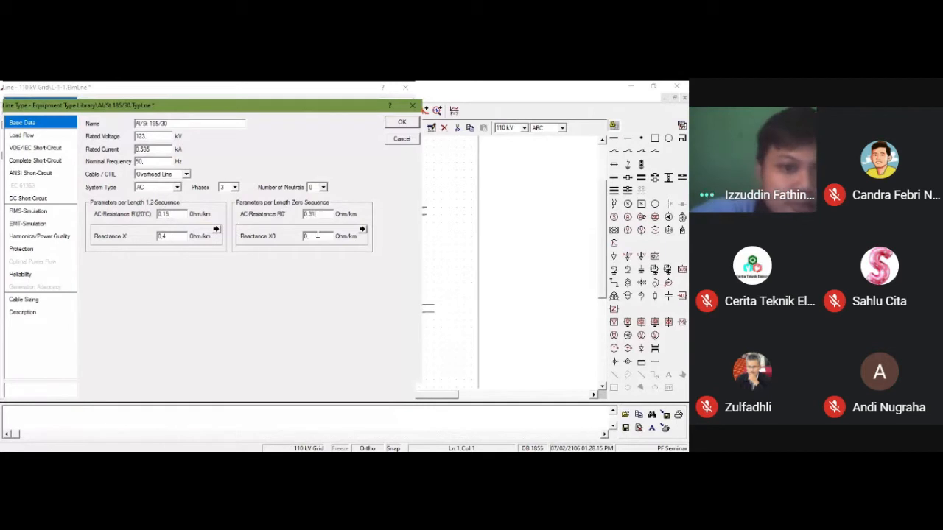
left_click(317, 237)
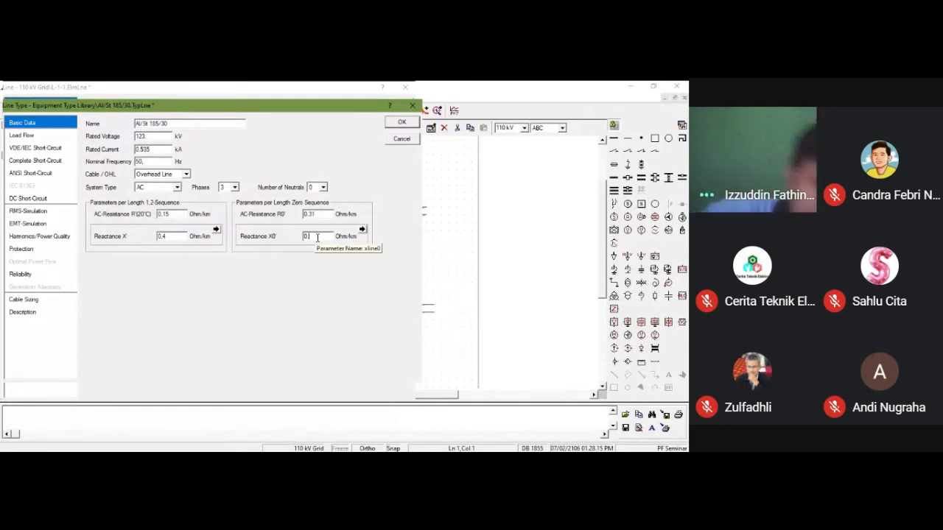
key("BackSpace")
key("BackSpace")
type("1")
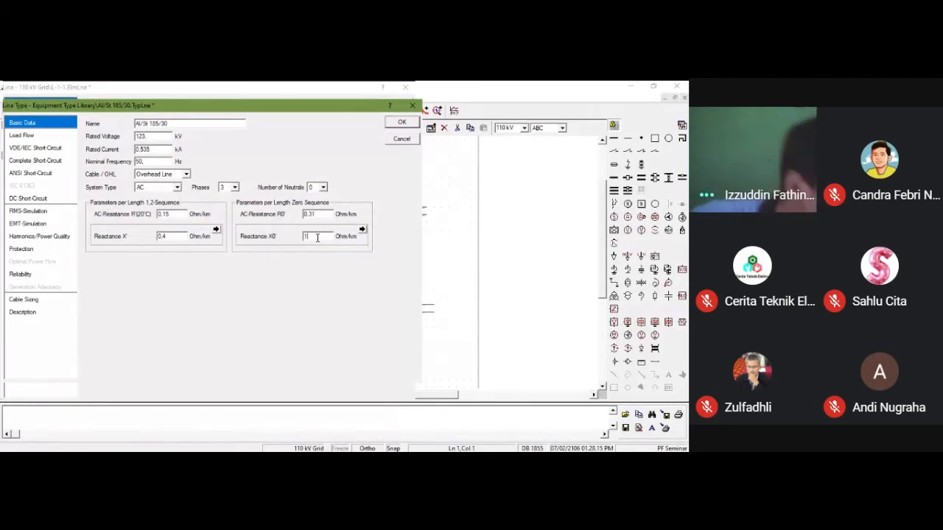
type(".11")
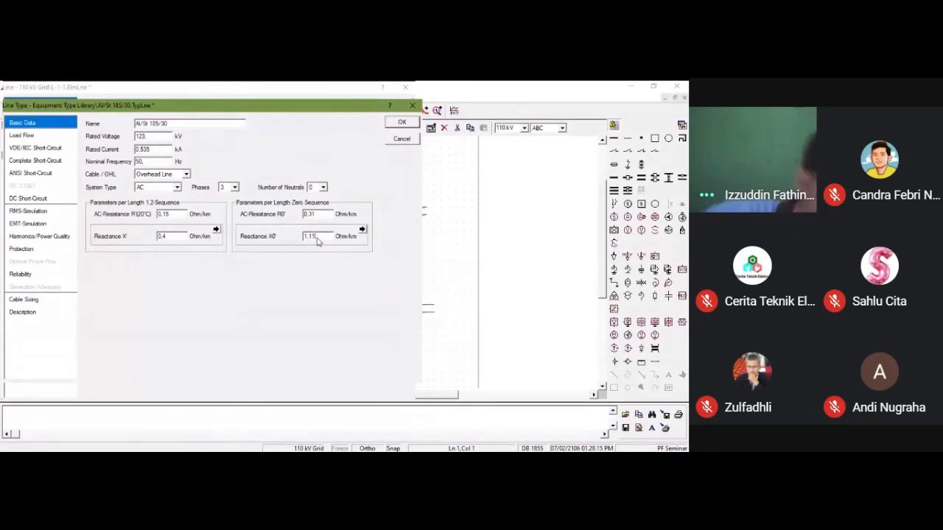
left_click(175, 214)
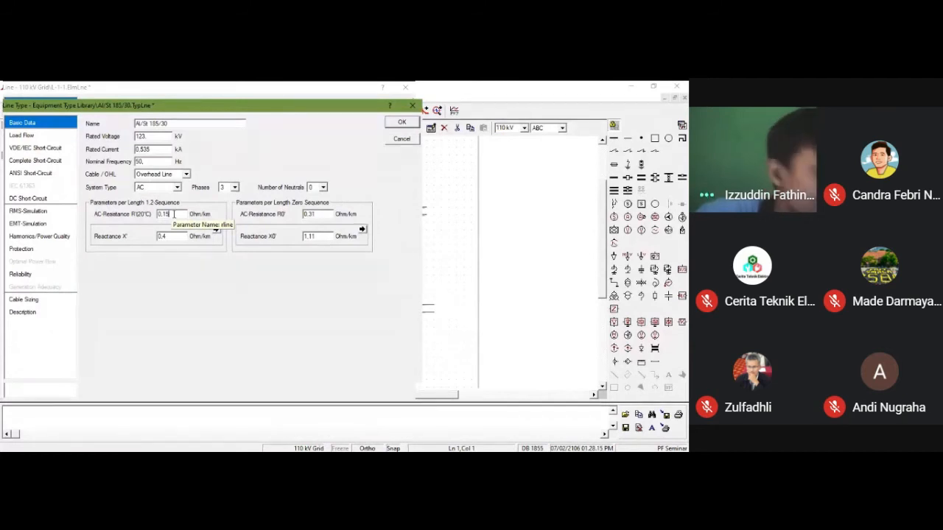
Step: In the line type's load flow data, represent B' as capacitance per length and set C' to 0.009 uF/km
left_click(22, 137)
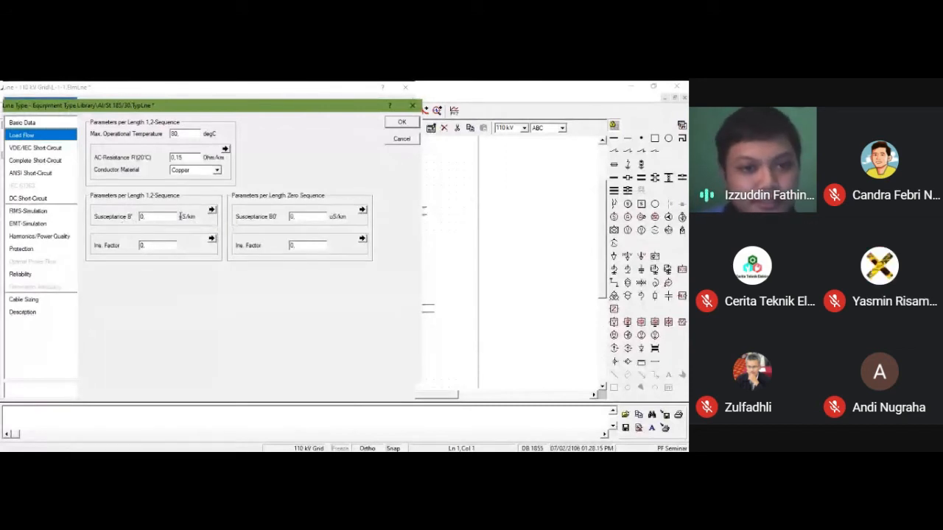
left_click(212, 211)
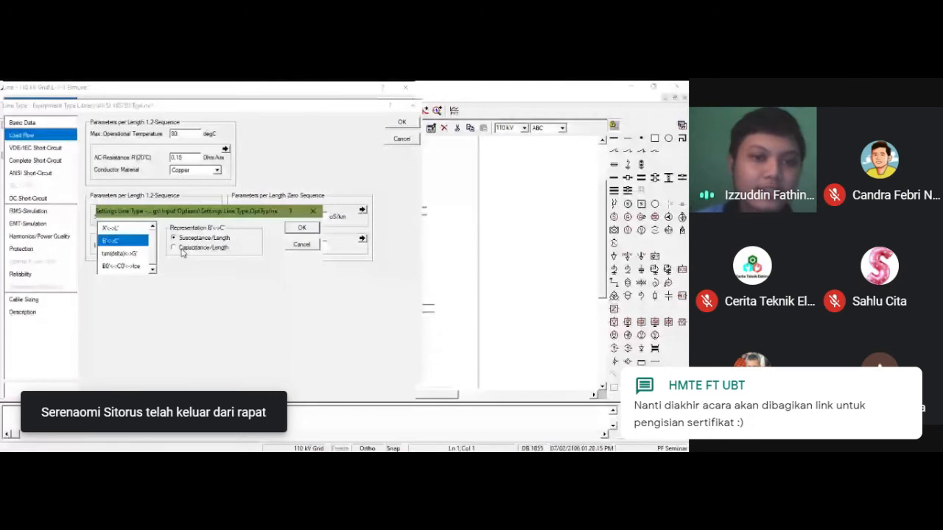
left_click(181, 248)
left_click(302, 228)
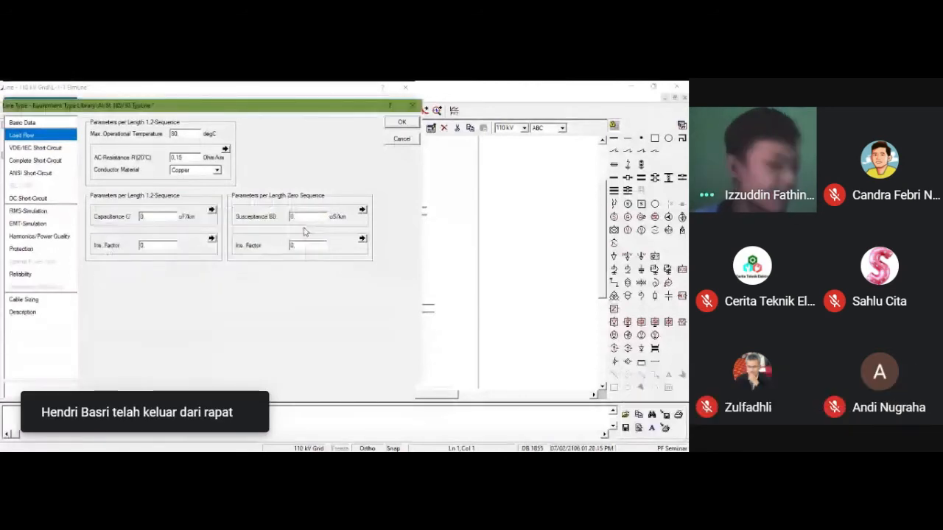
left_click(162, 220)
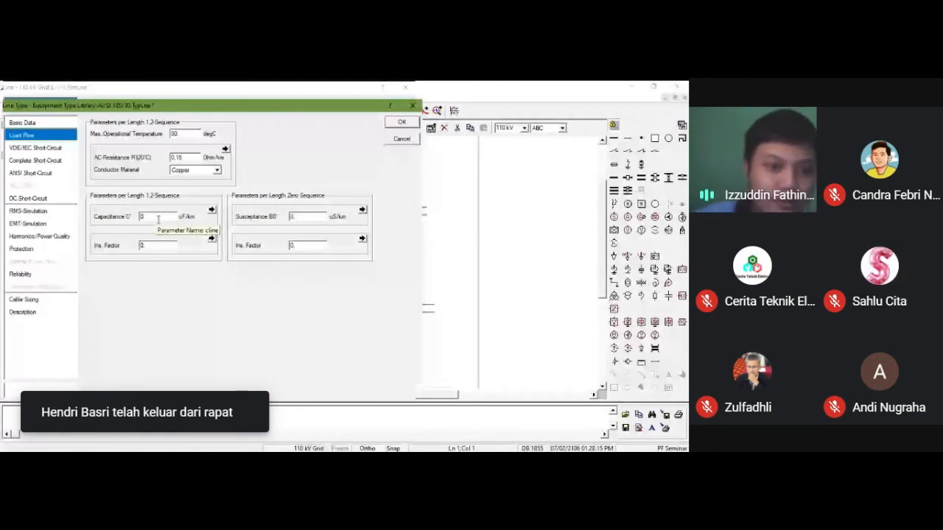
type("00")
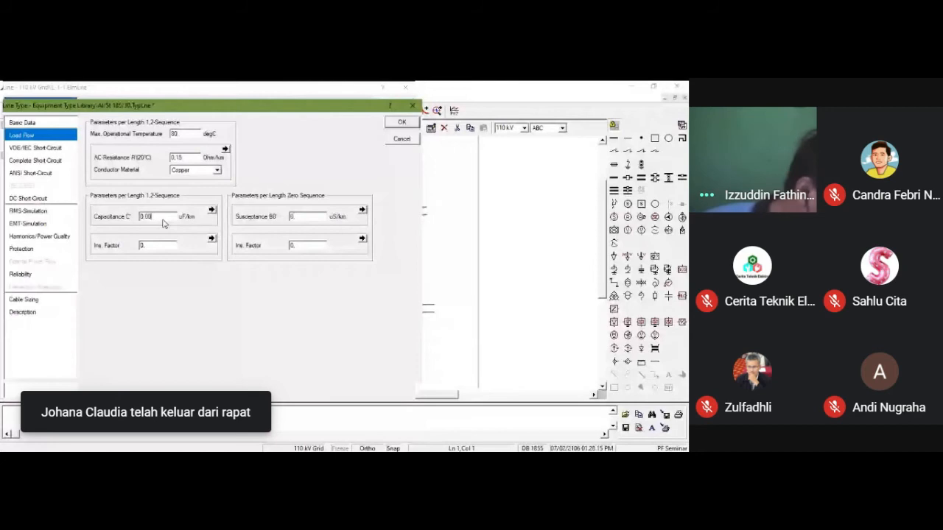
type("5")
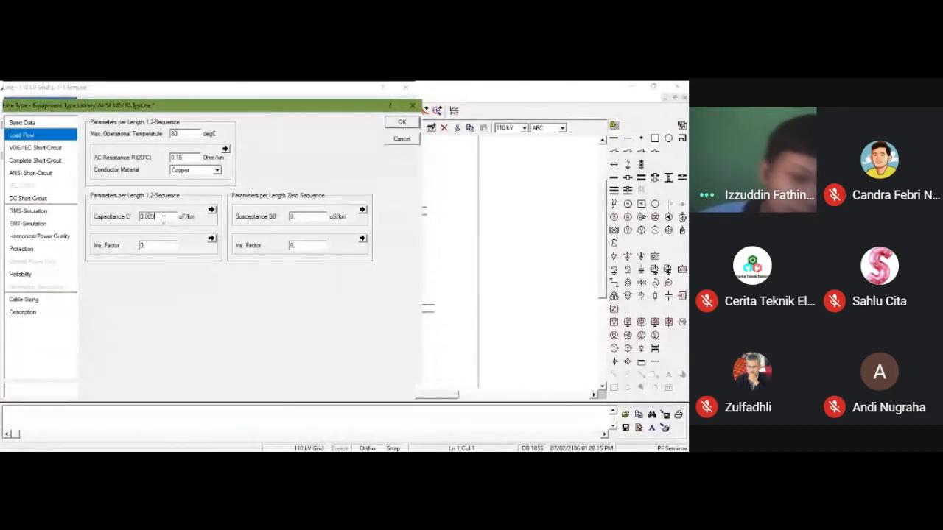
key("Tab")
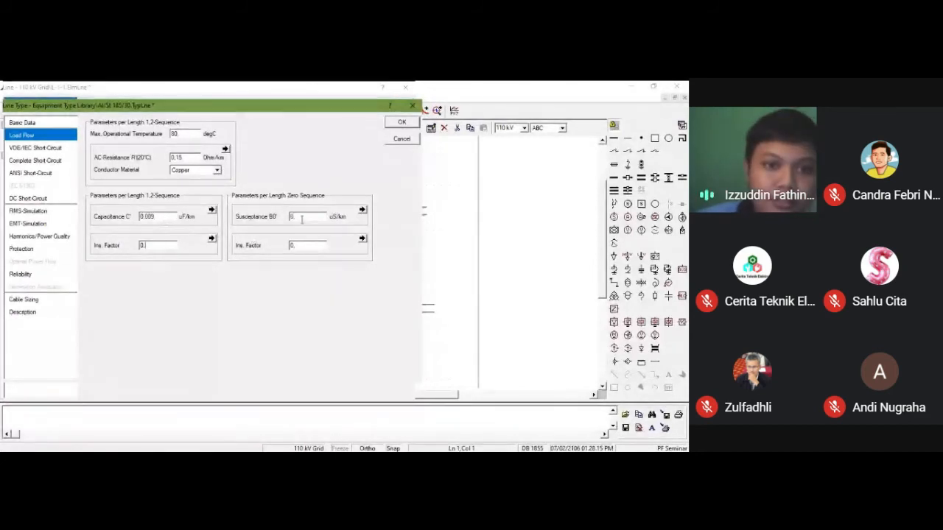
Step: Represent the zero-sequence susceptance as capacitance, set C0' to 0.005 uF/km, and accept both the line type and line L-1-1
left_click(302, 218)
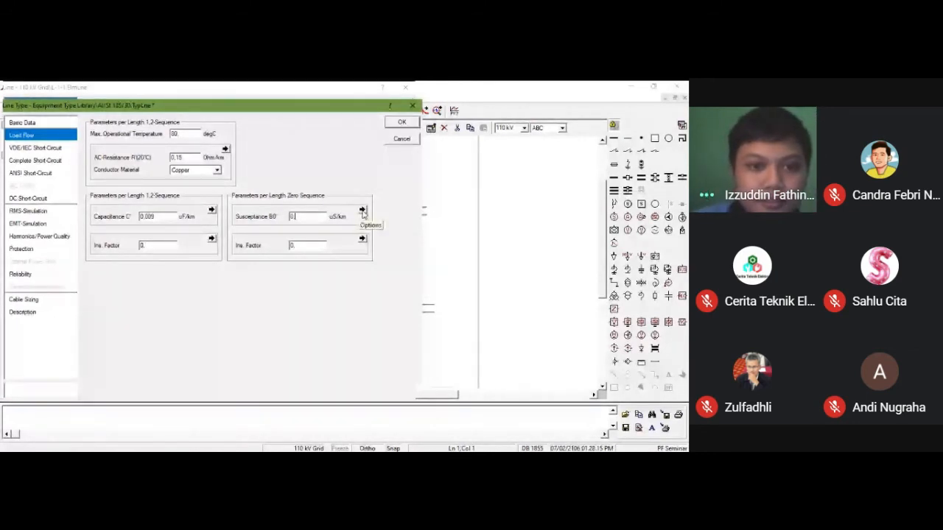
left_click(362, 211)
left_click(299, 229)
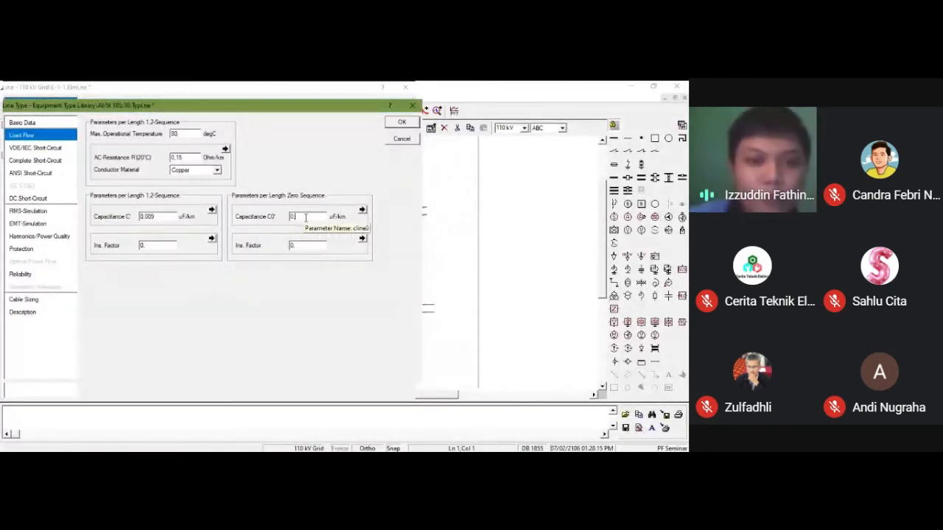
type("005")
left_click(401, 125)
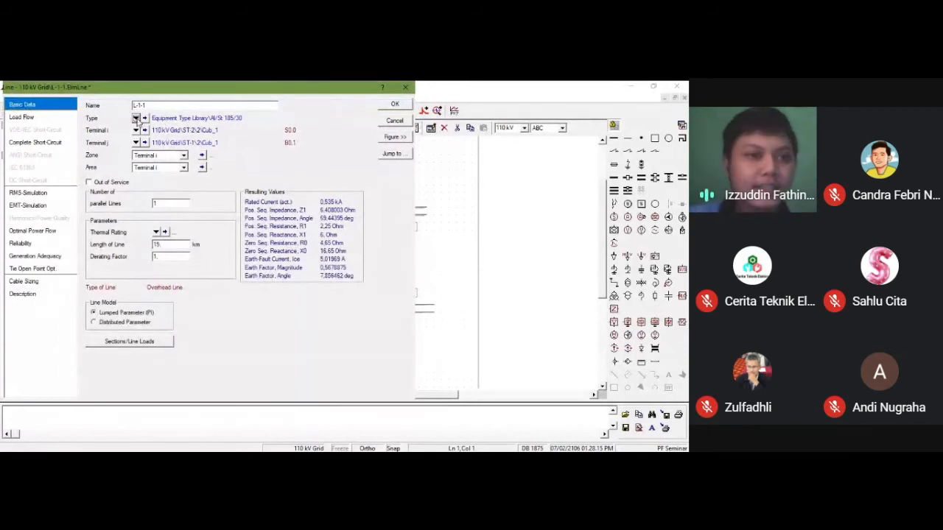
left_click(391, 107)
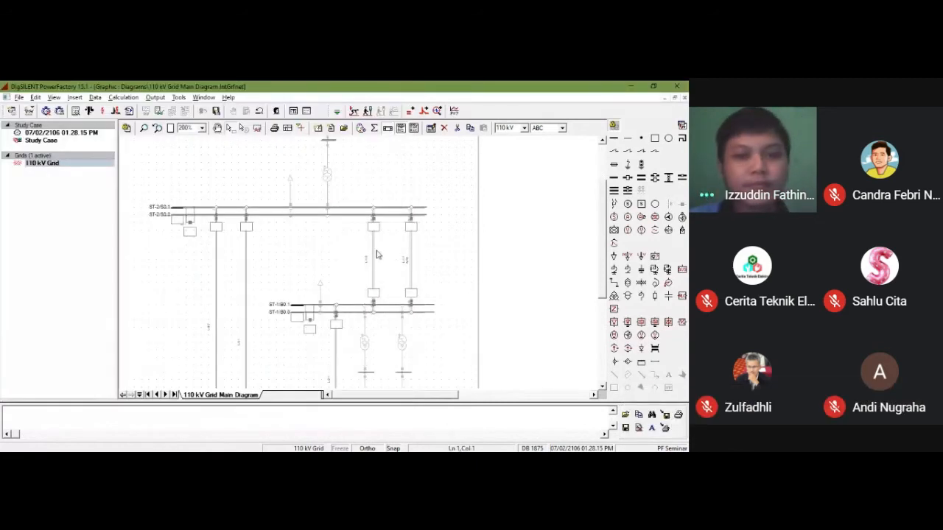
Step: Set the length of line L-1-2, the left line between ST-2 and ST-1, to 15 km
double_click(373, 249)
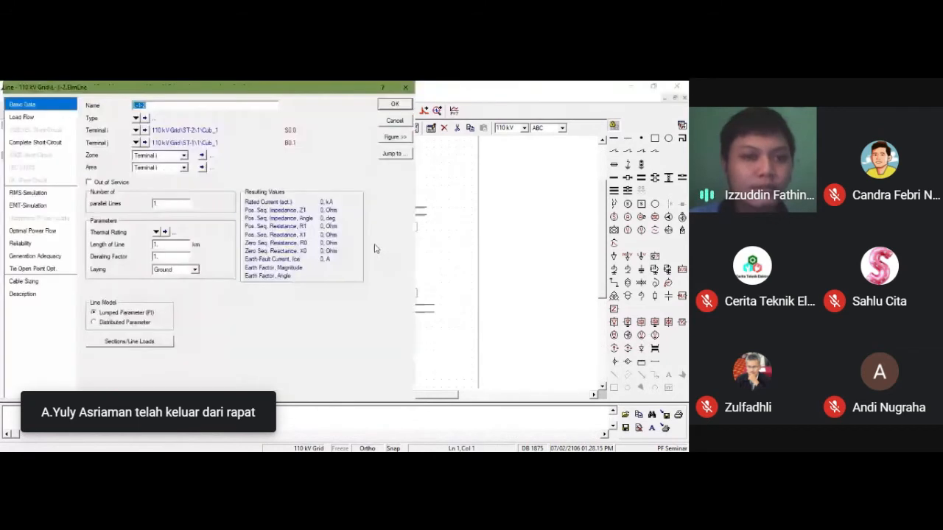
left_click(177, 246)
key("BackSpace")
type("5")
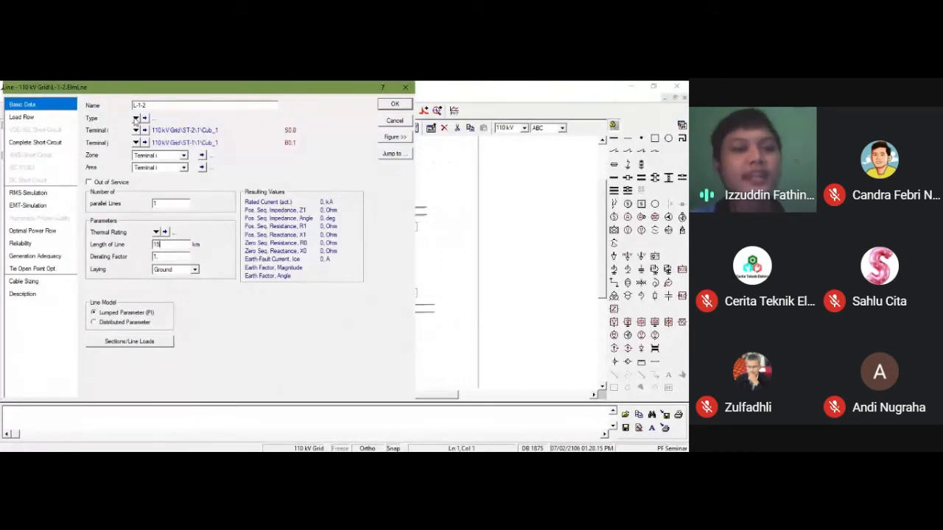
Step: Assign the existing project line type Al/St 185/30 to line L-1-2 and accept the line data
left_click(136, 119)
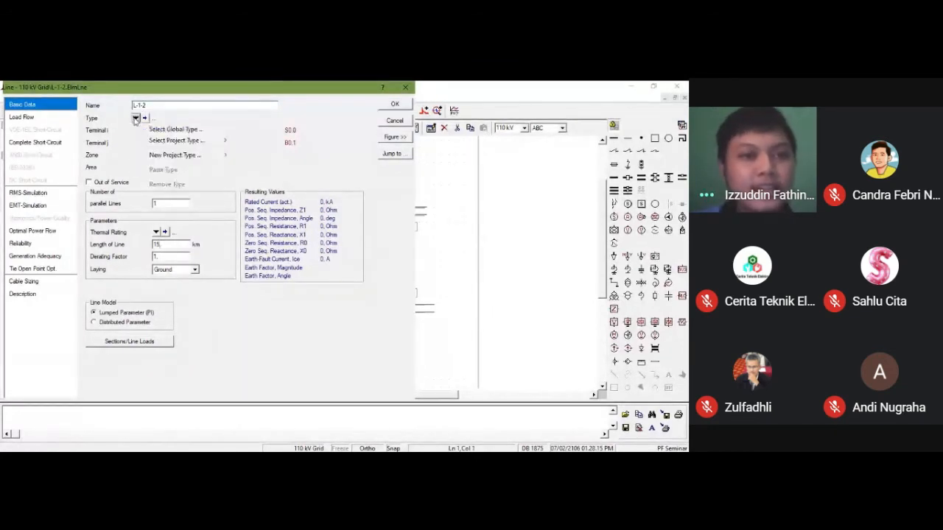
mouse_move(158, 144)
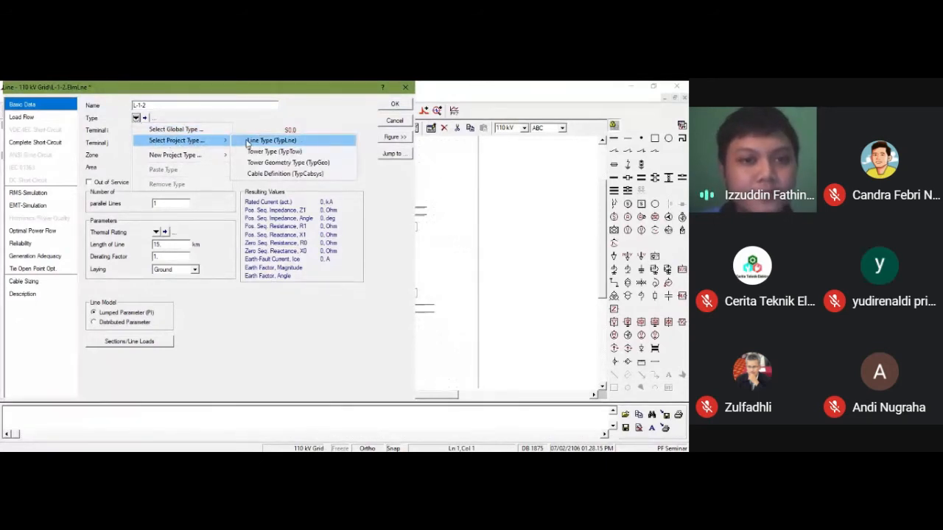
left_click(268, 140)
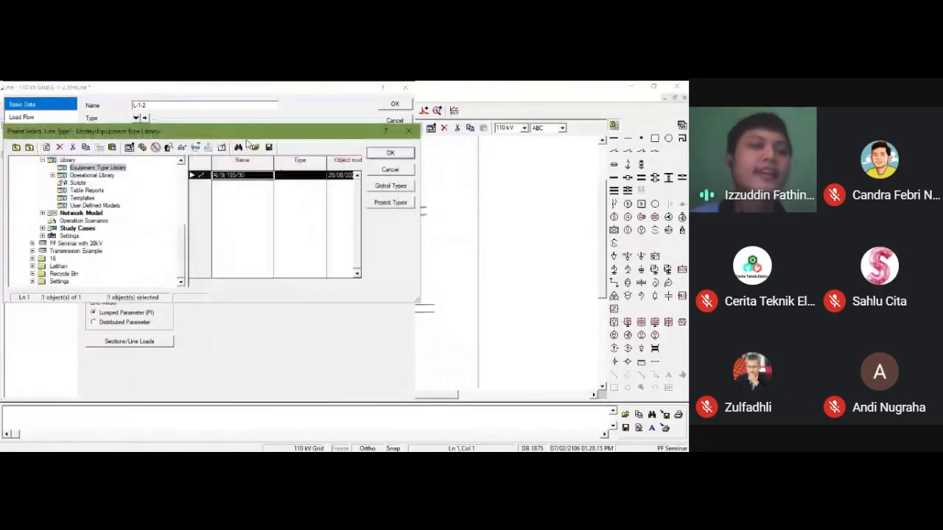
double_click(204, 176)
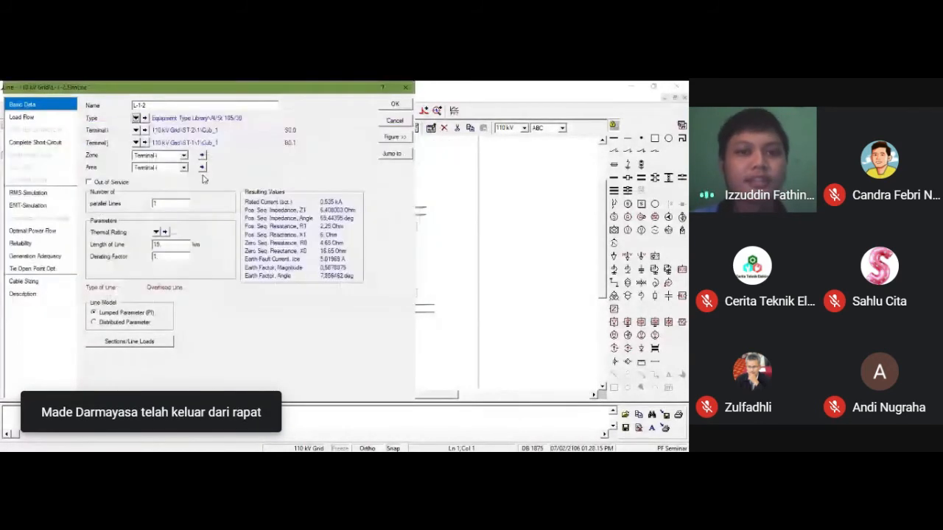
left_click(392, 109)
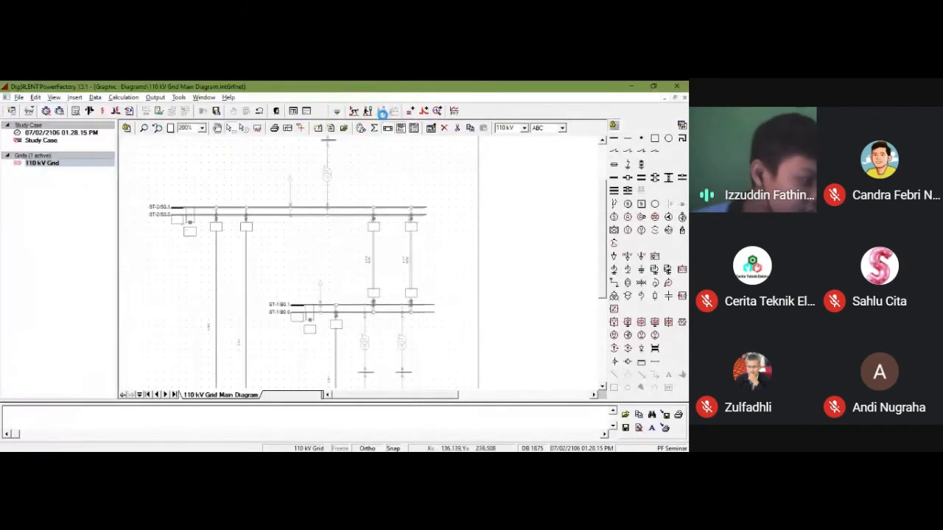
scroll(310, 221, "down", 2)
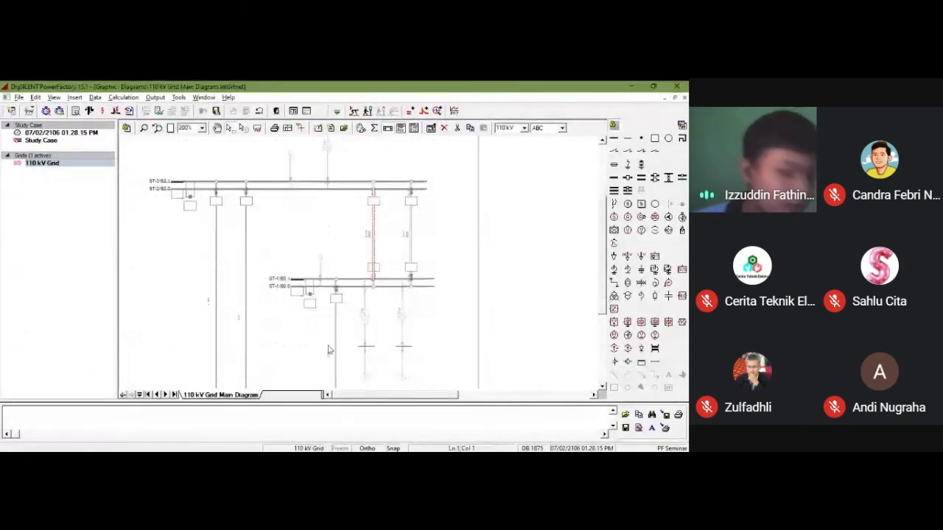
Step: Set the length of line L-2-1, which connects ST-1 to ST-3, to 25 km
left_click(337, 331)
double_click(338, 332)
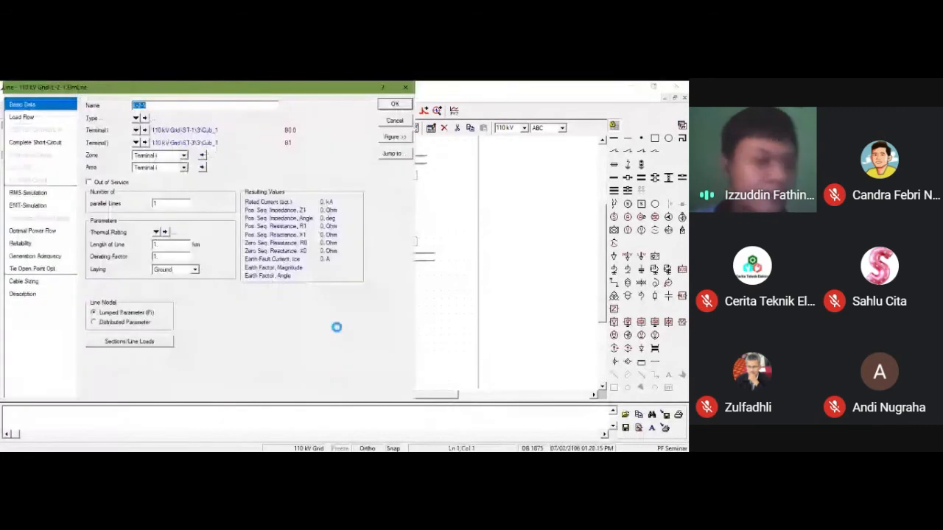
left_click(184, 245)
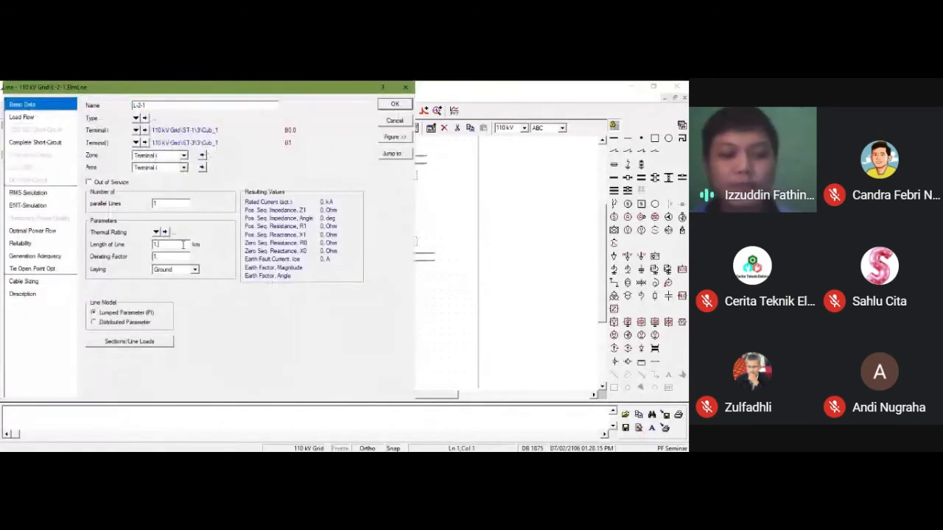
key("BackSpace")
key("BackSpace")
type("25")
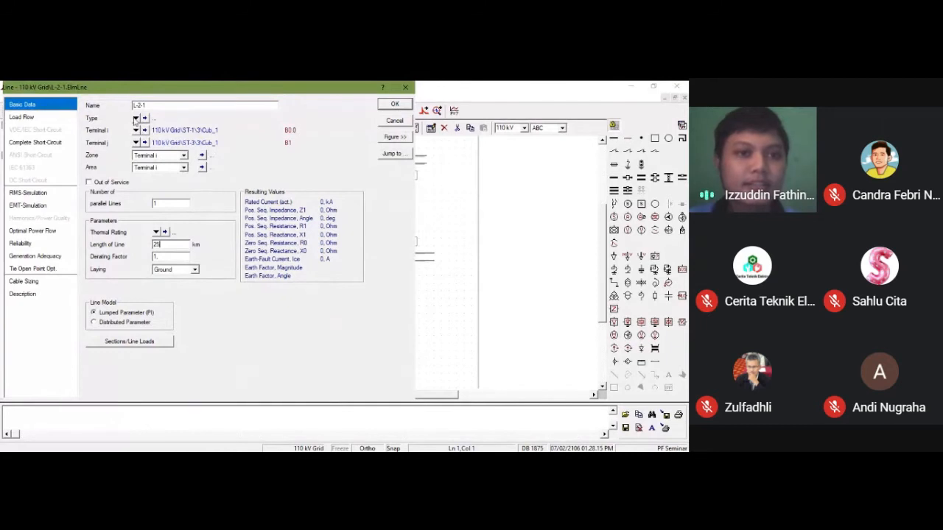
Step: Assign the existing project line type Al/St 185/30 to line L-2-1 and accept the line data
left_click(135, 119)
mouse_move(156, 142)
left_click(246, 142)
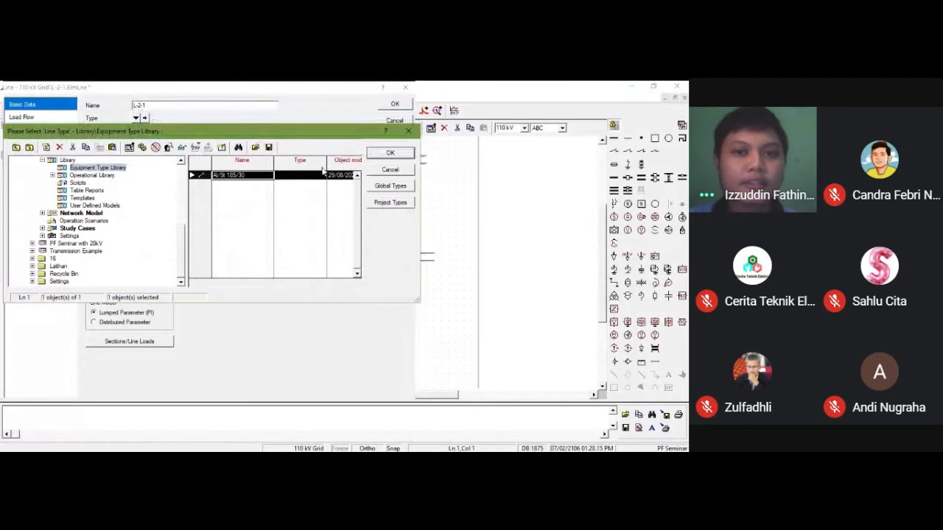
left_click(376, 154)
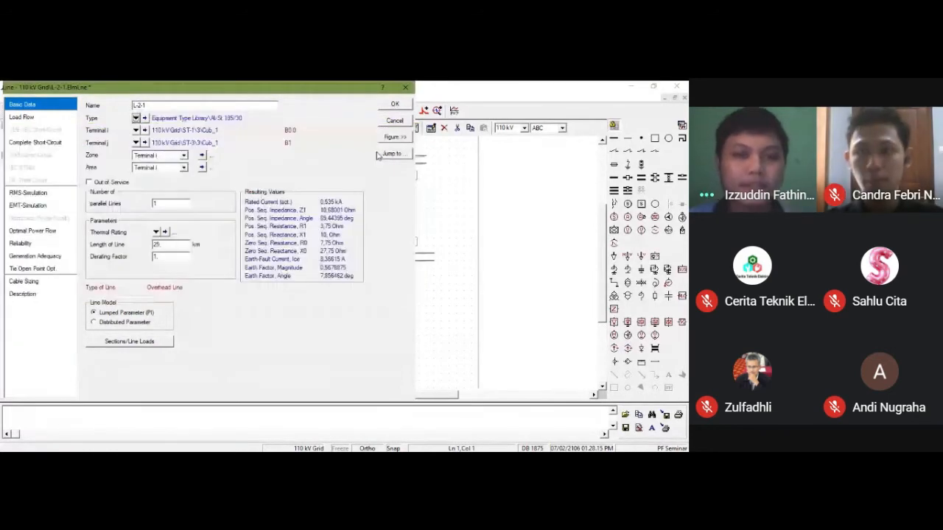
left_click(395, 105)
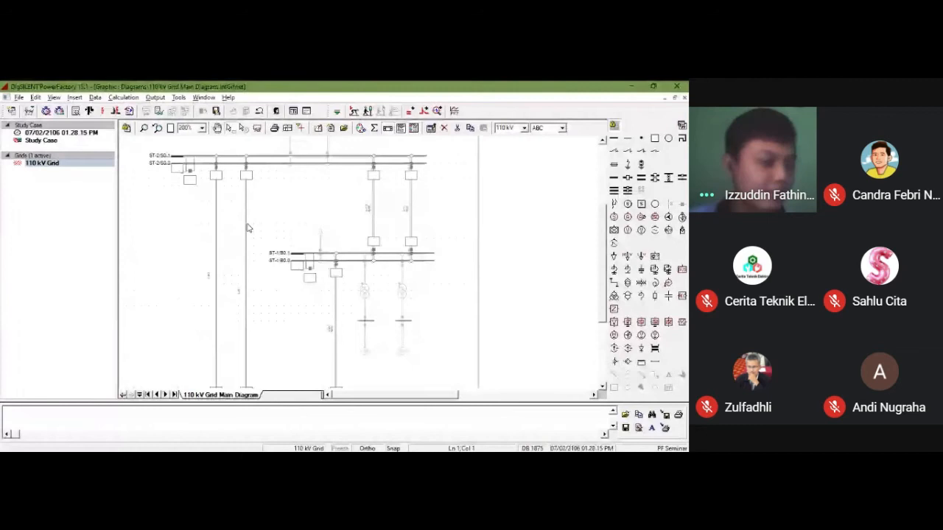
Step: Set the length of line L-3-1, the right-hand line between ST-2 and ST-3, to 50 km
double_click(247, 228)
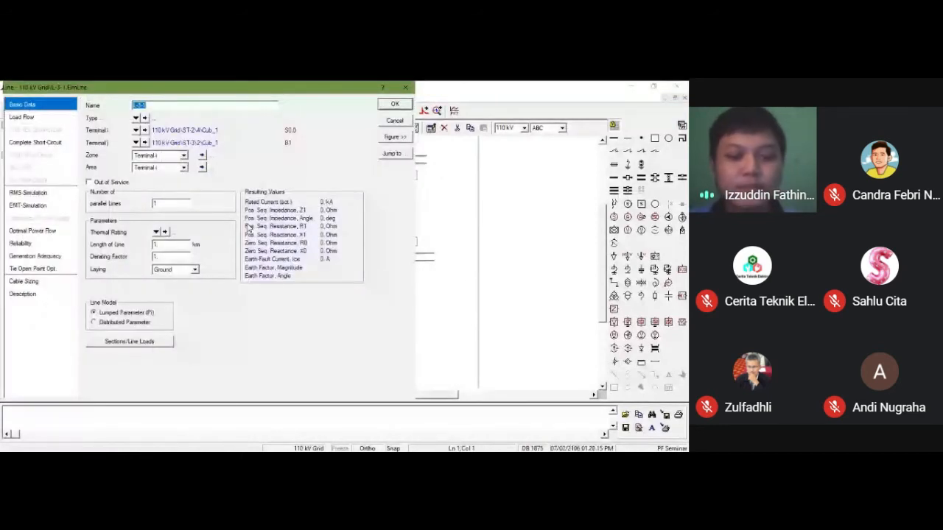
left_click_drag(174, 245, 145, 247)
type("50")
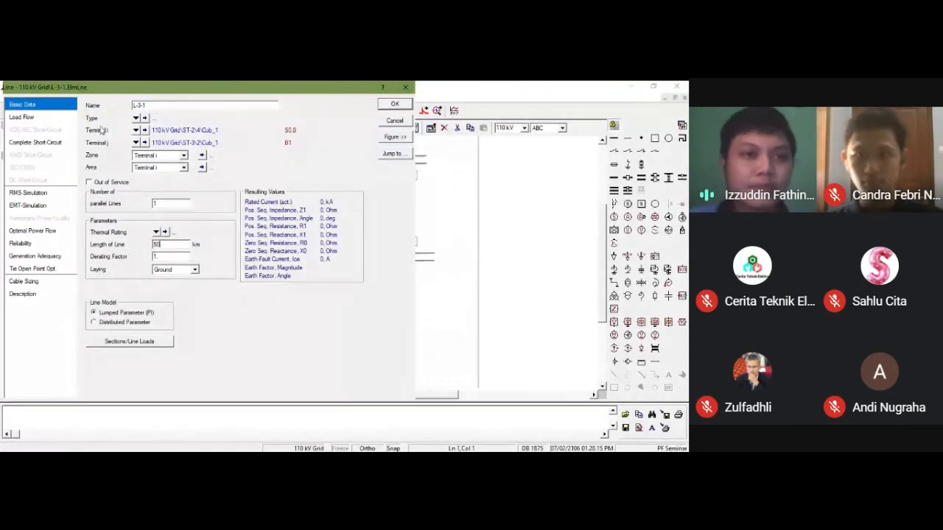
Step: Create a new project line type (TypLne) for line L-3-1 and name it Al/St 150/50
left_click(136, 117)
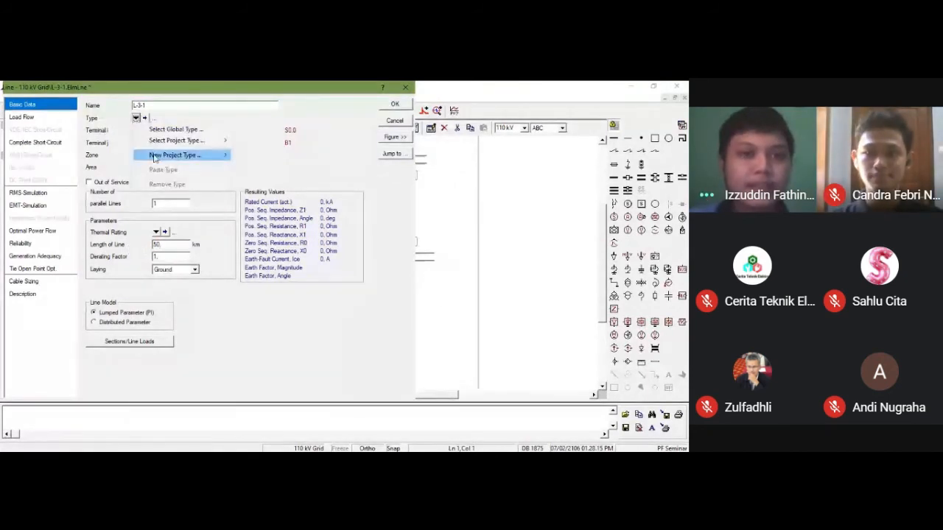
mouse_move(154, 156)
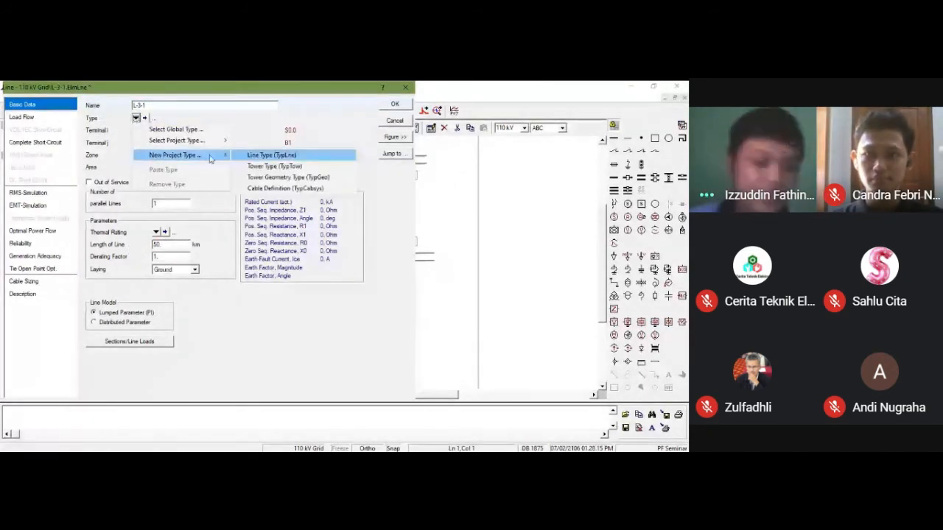
left_click(254, 156)
type("Al")
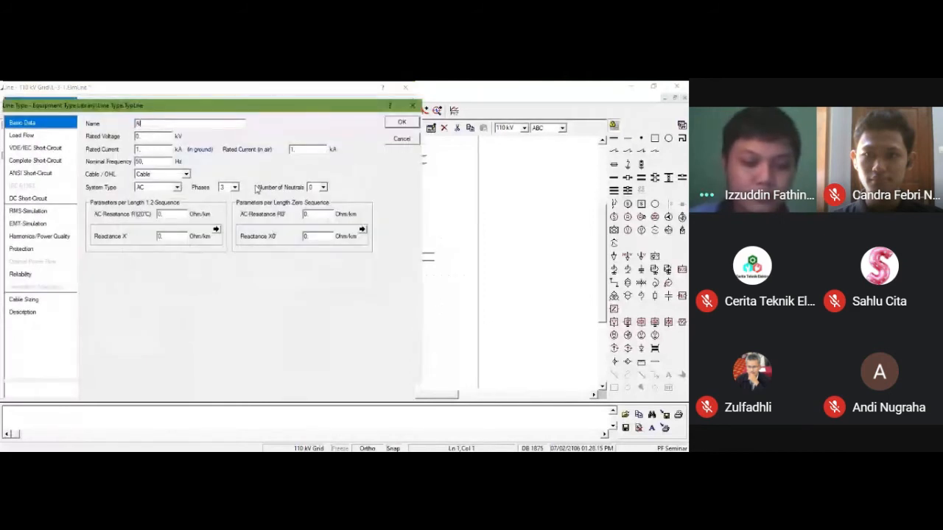
type("/St")
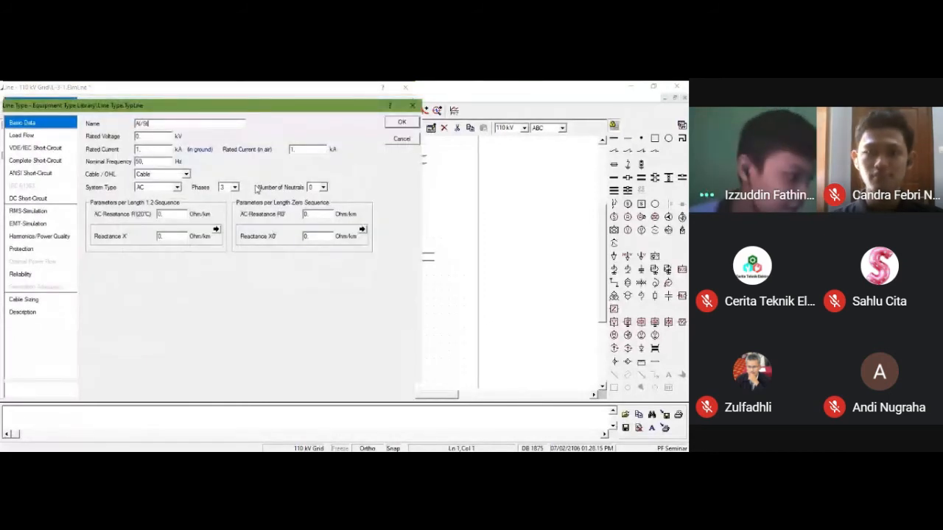
type(" 150/50")
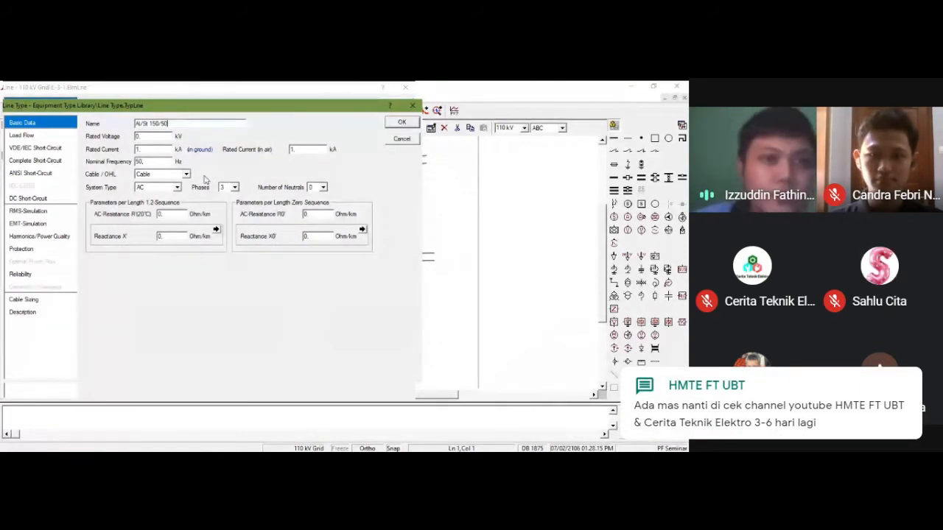
Step: Give the line type a rated voltage of 110 kV and a rated current of 0.47 kA, and define it as an overhead line
key("Tab")
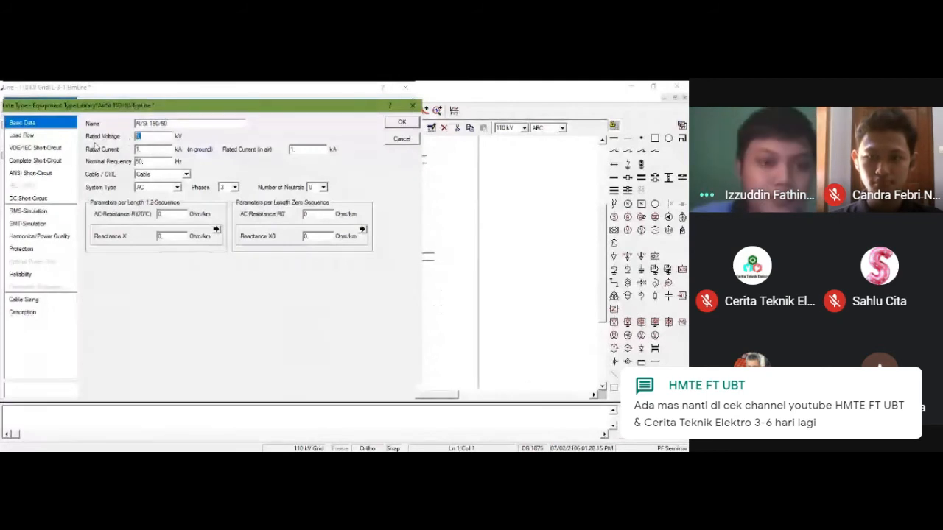
type("110")
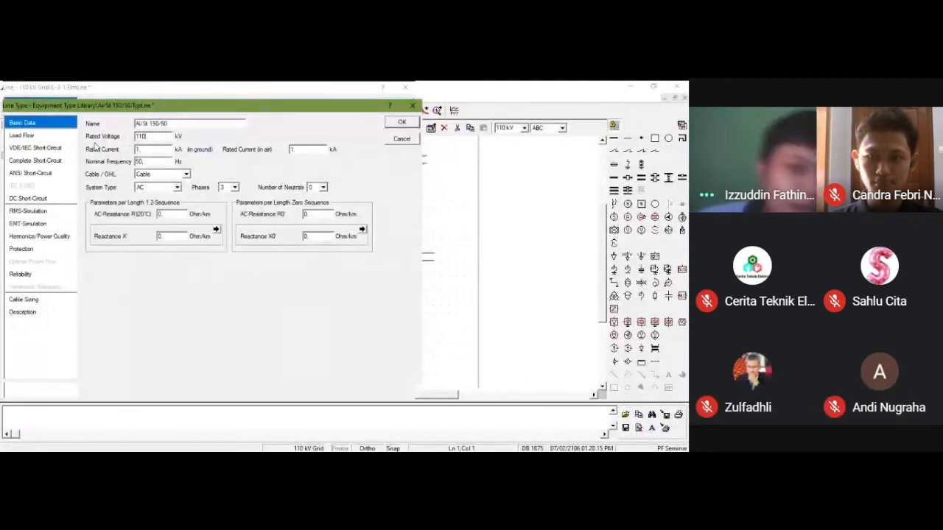
key("Tab")
type("0.47")
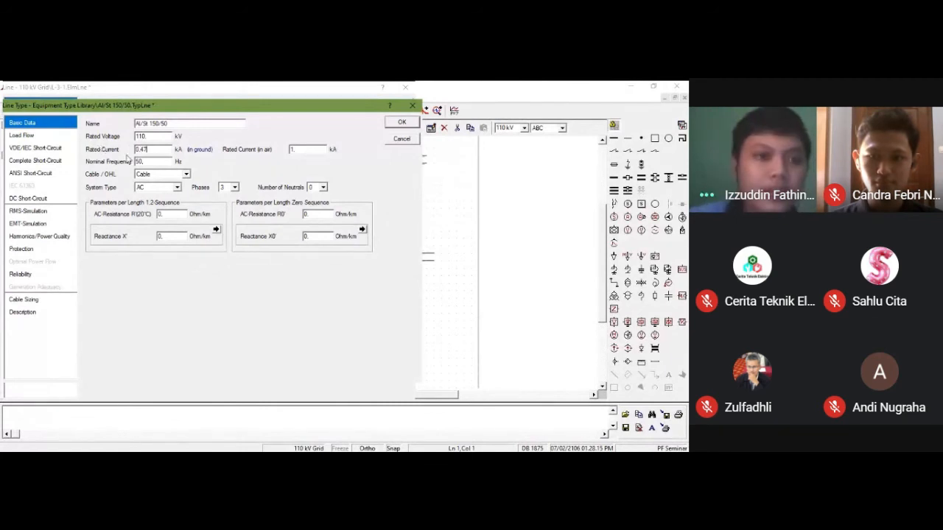
left_click(153, 176)
left_click(153, 190)
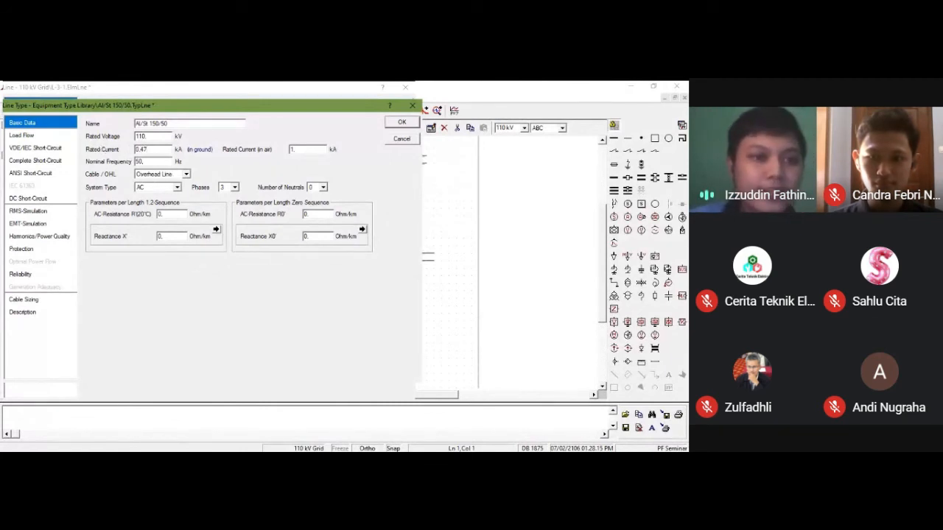
Step: Set the line type's positive-sequence AC resistance R' to 0.1939 Ohm/km and reactance X' to 0.3563 Ohm/km
left_click(171, 214)
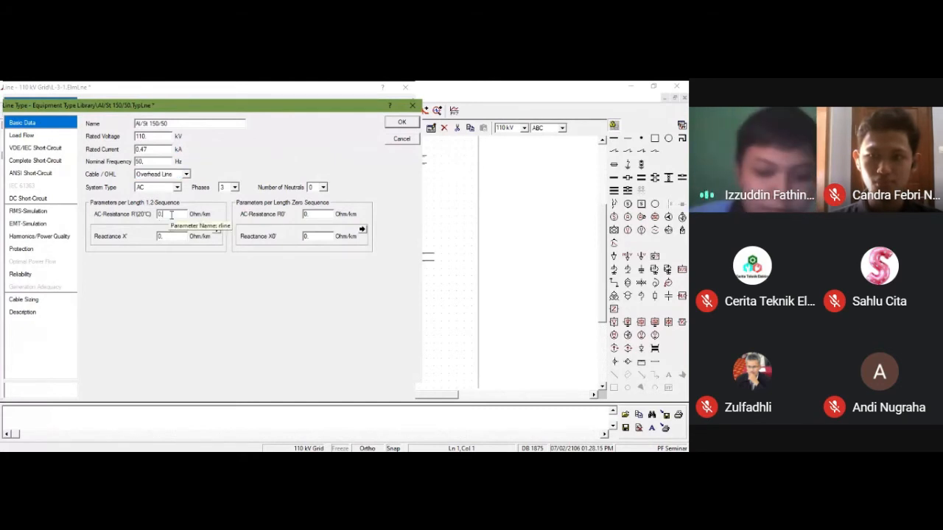
type("1939")
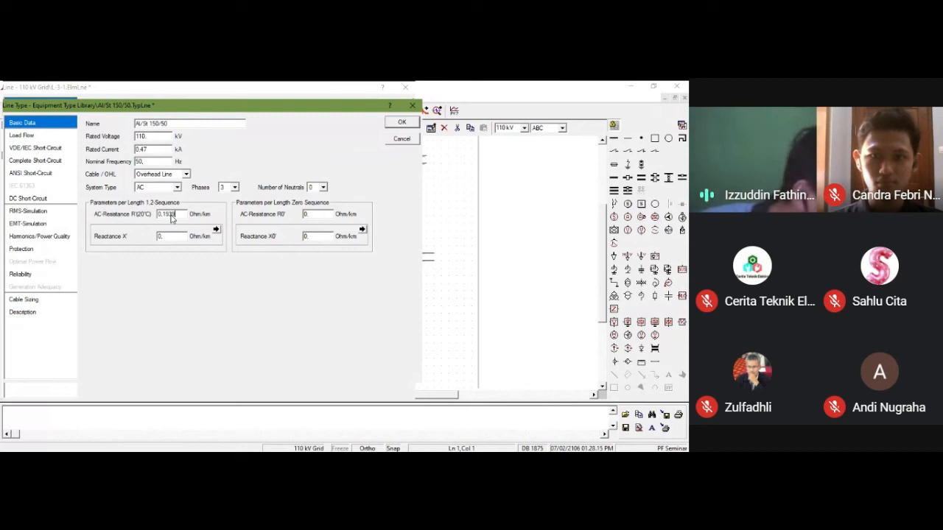
left_click(176, 238)
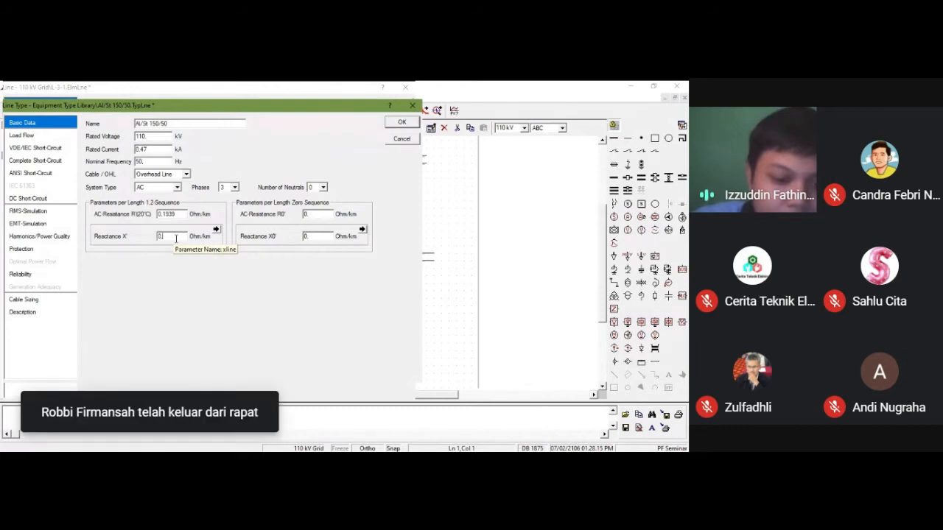
type("3563")
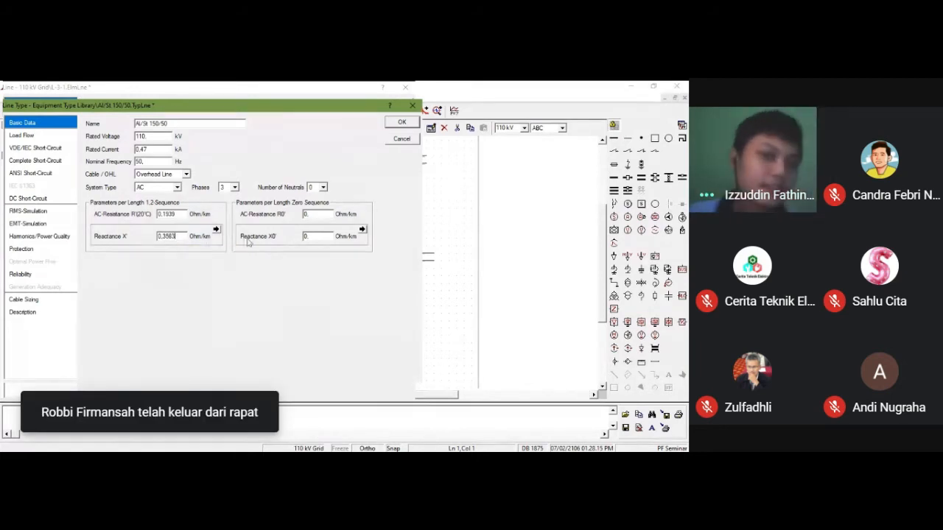
Step: Set the line type's zero-sequence AC resistance R0' to 0.34 Ohm/km and reactance X0' to 1.576 Ohm/km
left_click(322, 214)
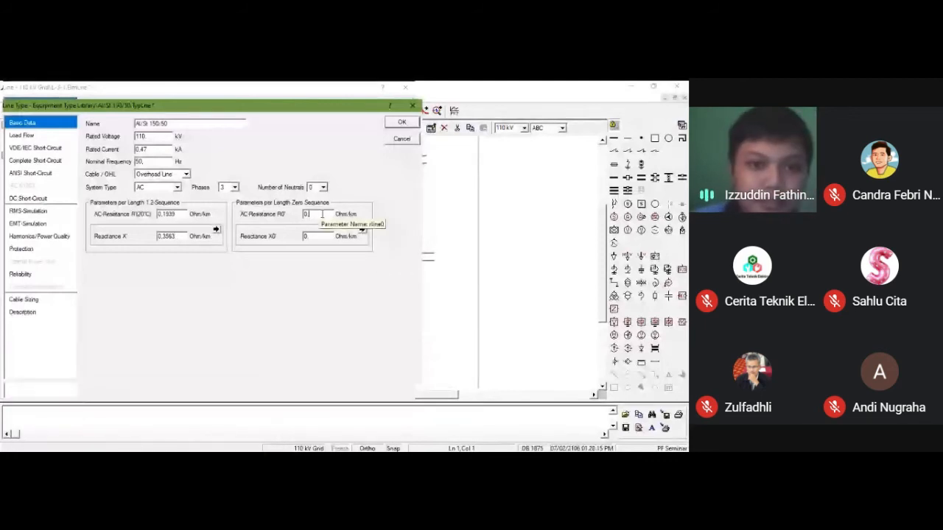
type("34")
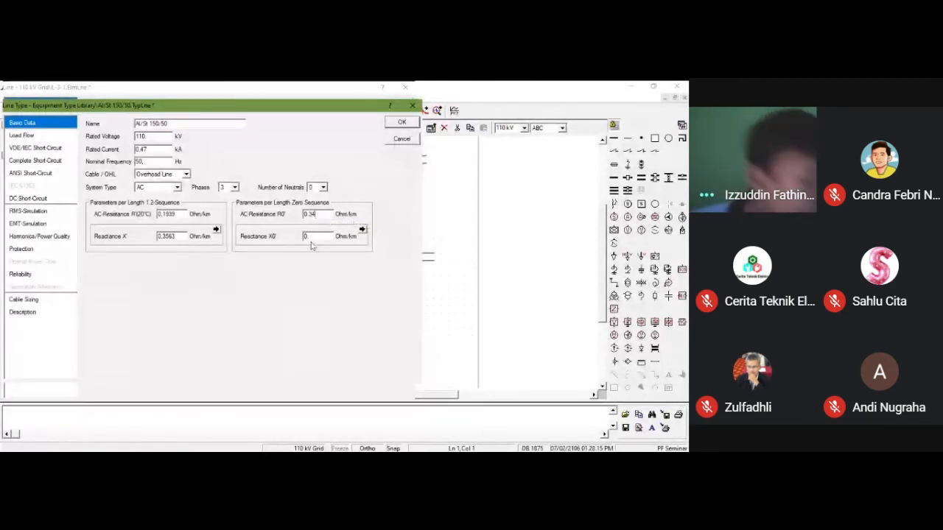
left_click(320, 237)
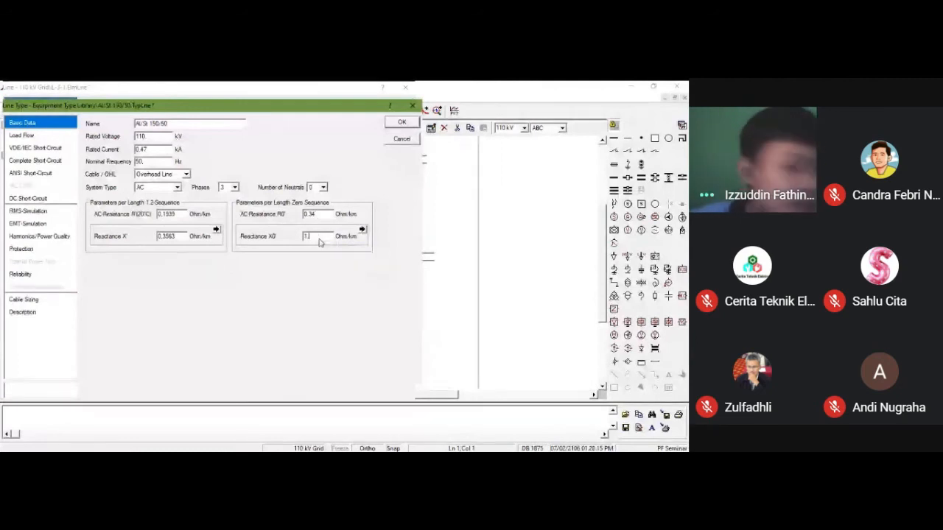
key("BackSpace")
type("1.576")
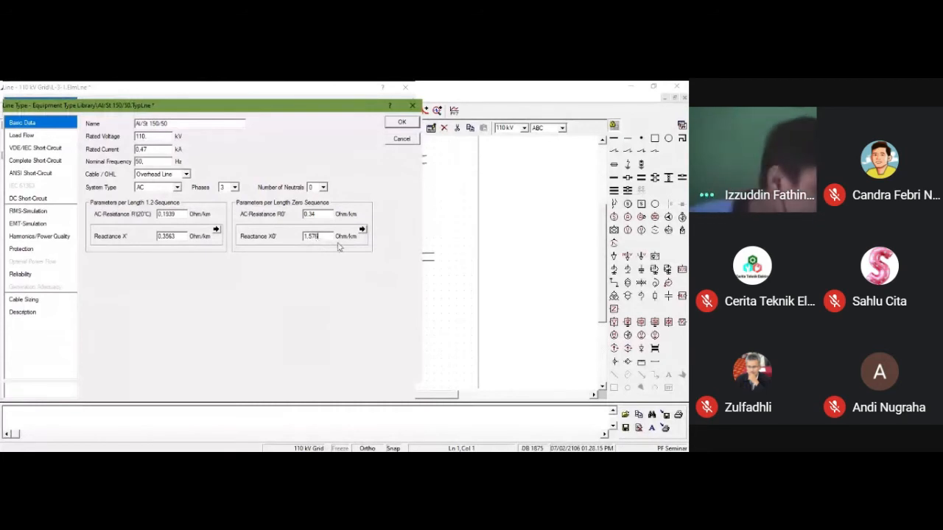
Step: In the line type's load flow data, set C' to 0.0103 uF/km and C0' to 0.052 uF/km, and accept the type
left_click(44, 136)
left_click(155, 216)
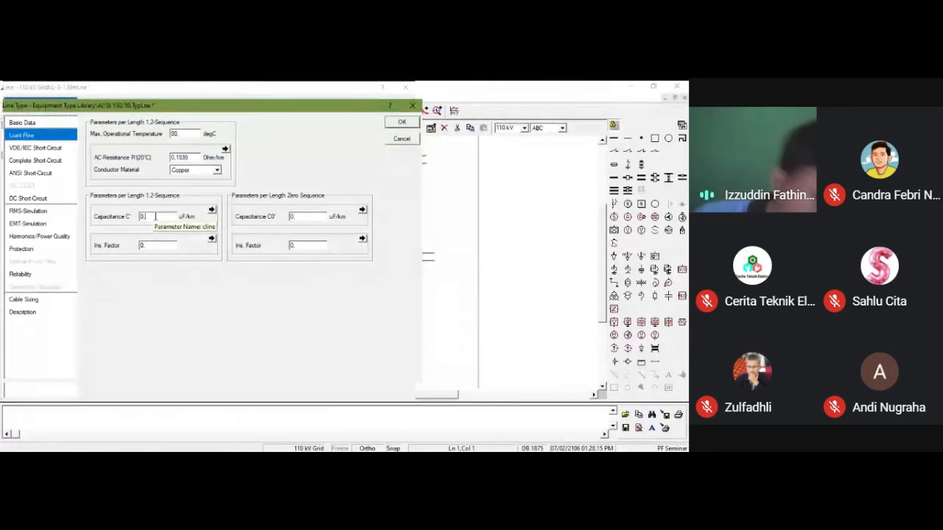
type("0103")
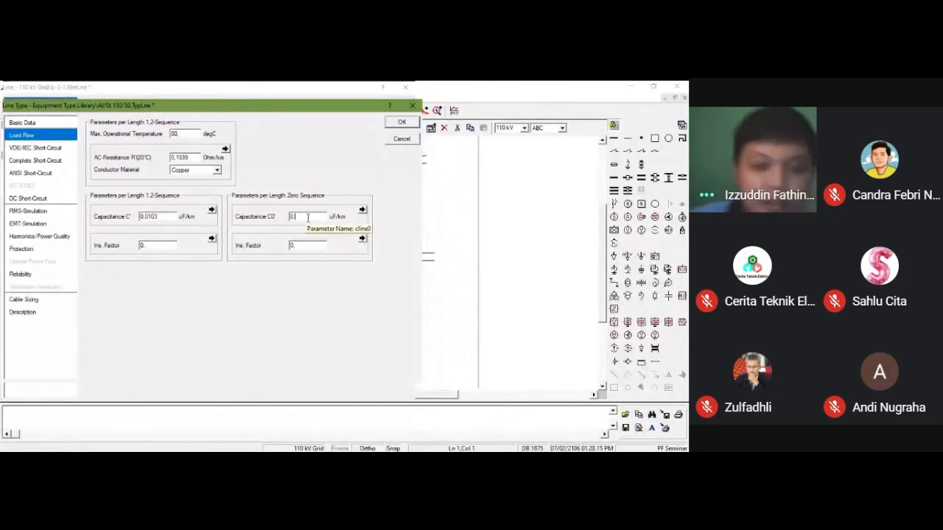
type(".05")
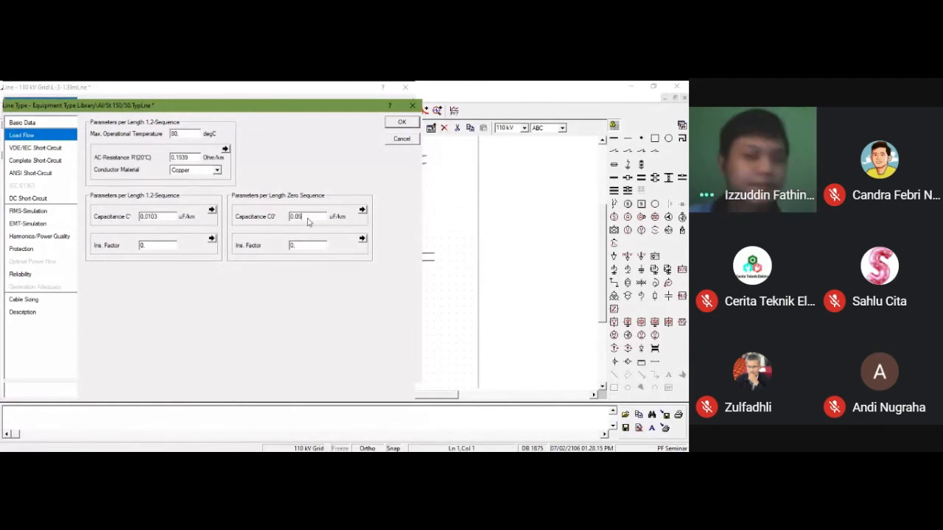
type("2")
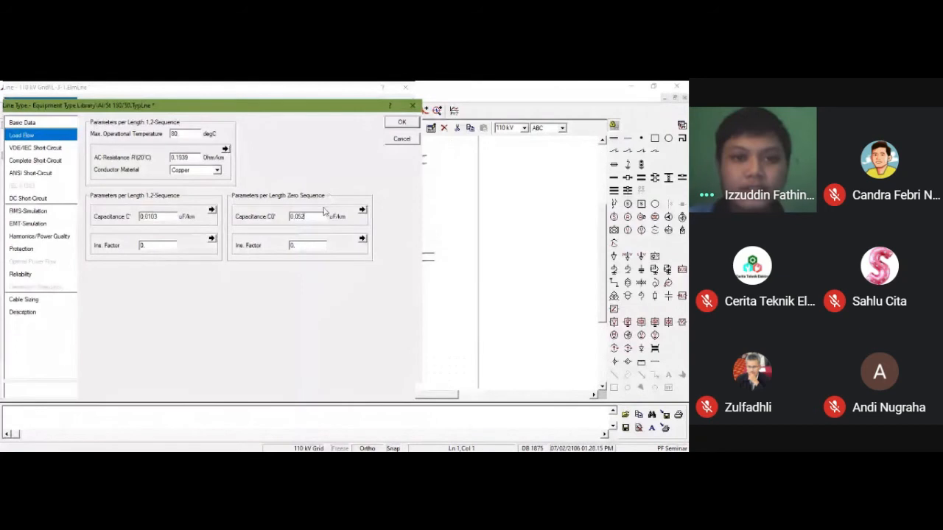
left_click(399, 123)
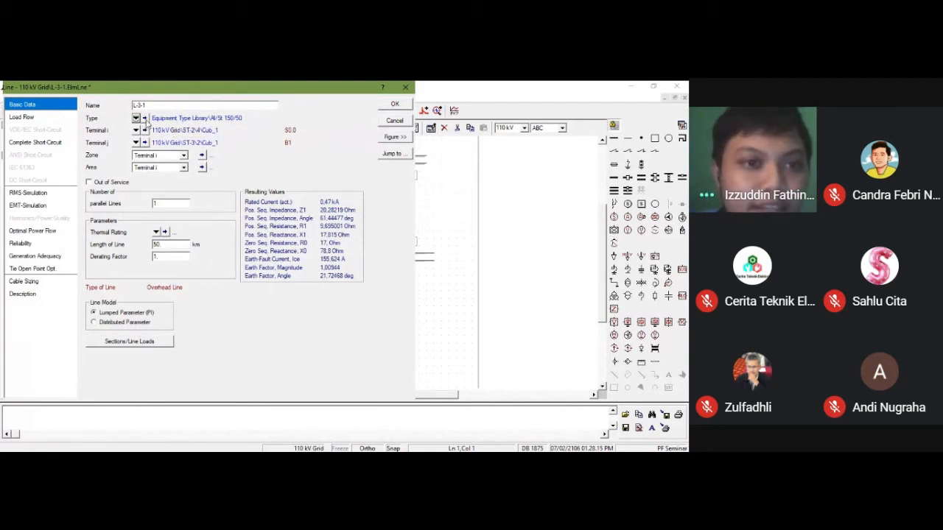
Step: Correct the zero-sequence capacitance C0' of line type Al/St 150/50 to 0.0052 uF/km and accept both the type and line L-3-1
left_click(145, 120)
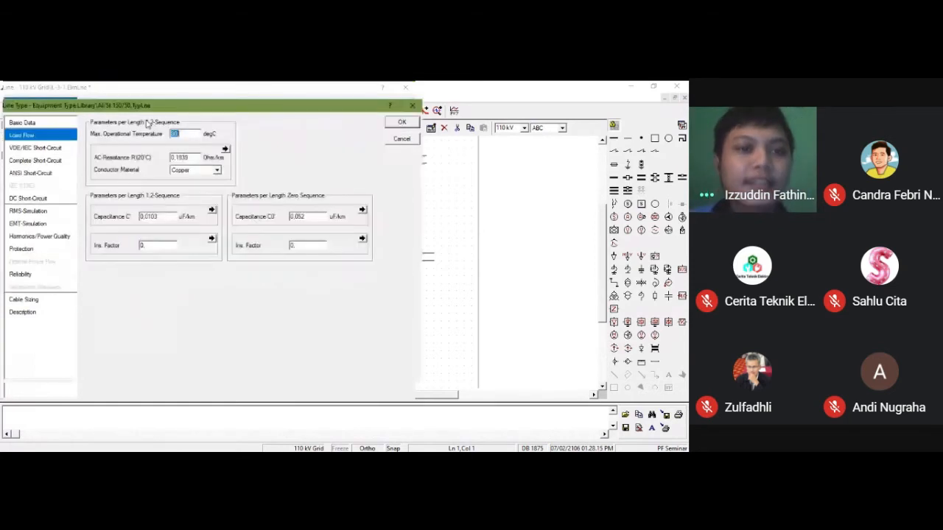
left_click(299, 218)
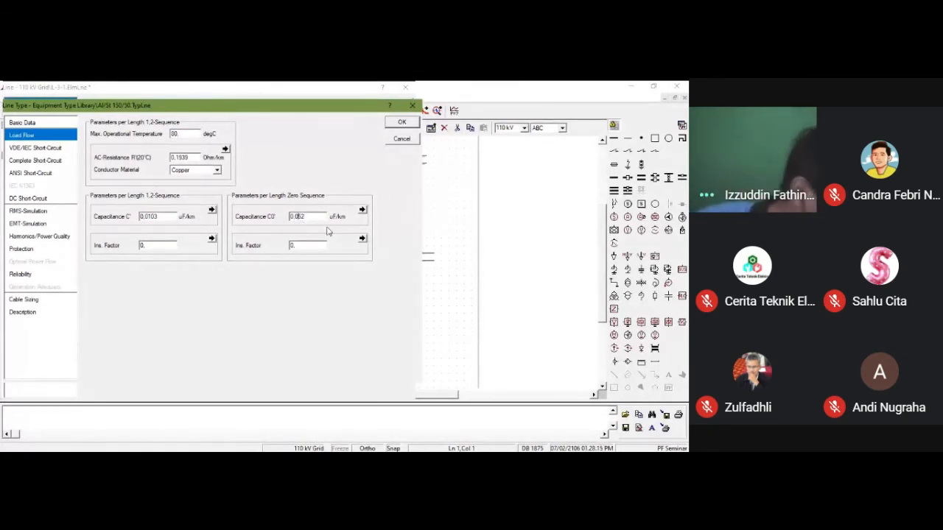
type("0")
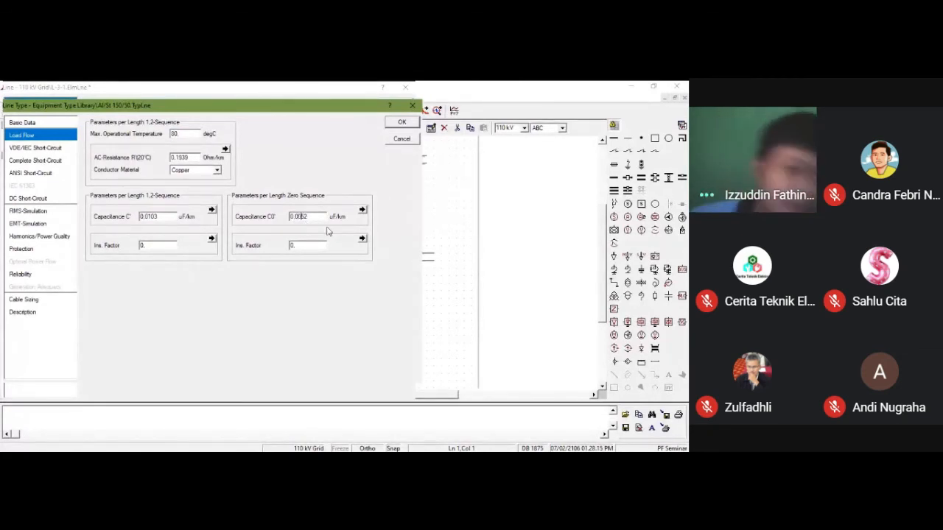
left_click(398, 122)
left_click(397, 99)
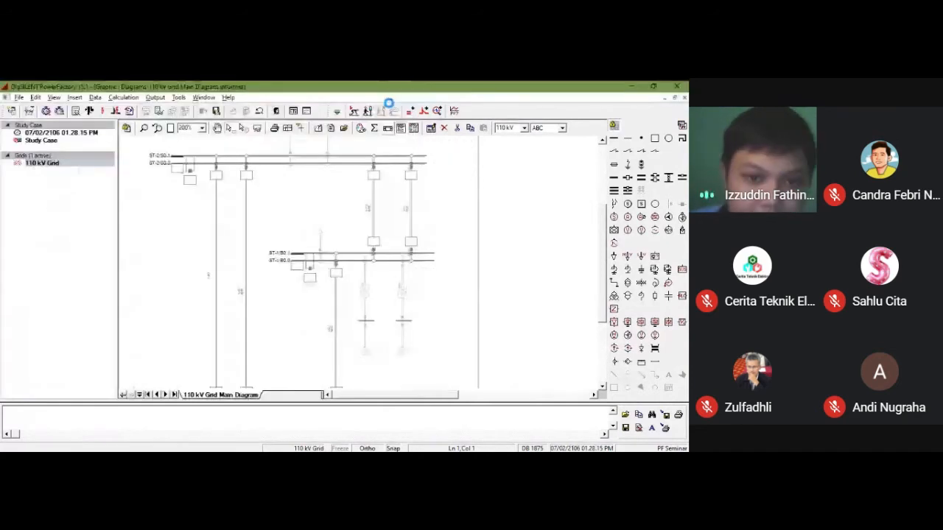
Step: Set the length of line L-3-2 to 50 km and assign it the project line type Al/St 150/50
double_click(216, 297)
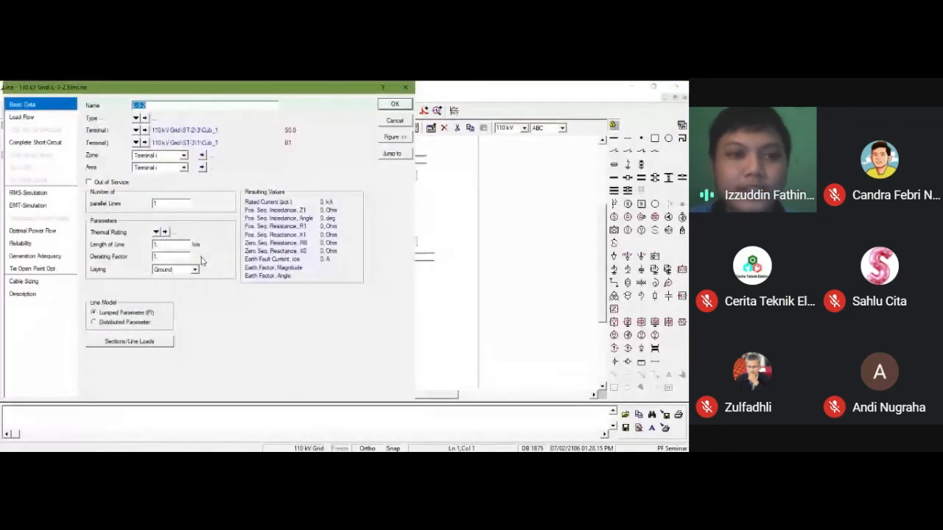
left_click_drag(189, 246, 89, 243)
type("50")
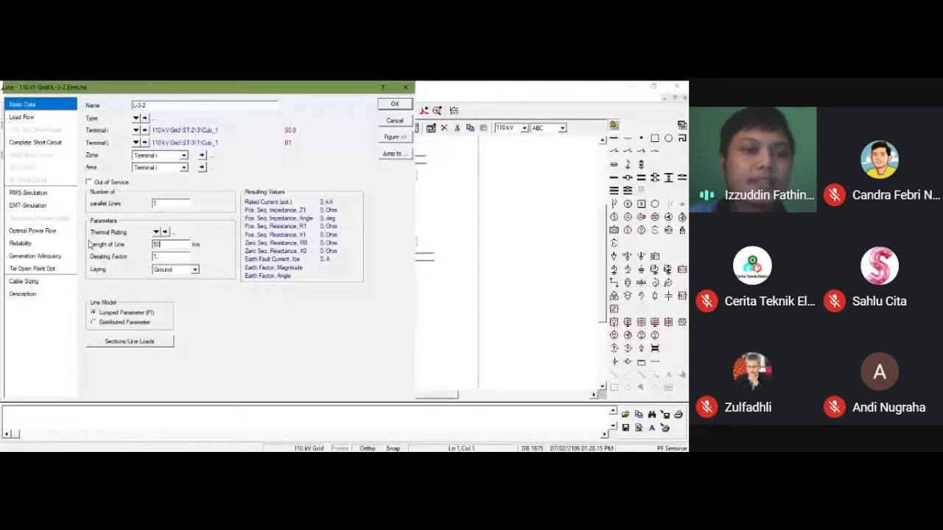
left_click(135, 119)
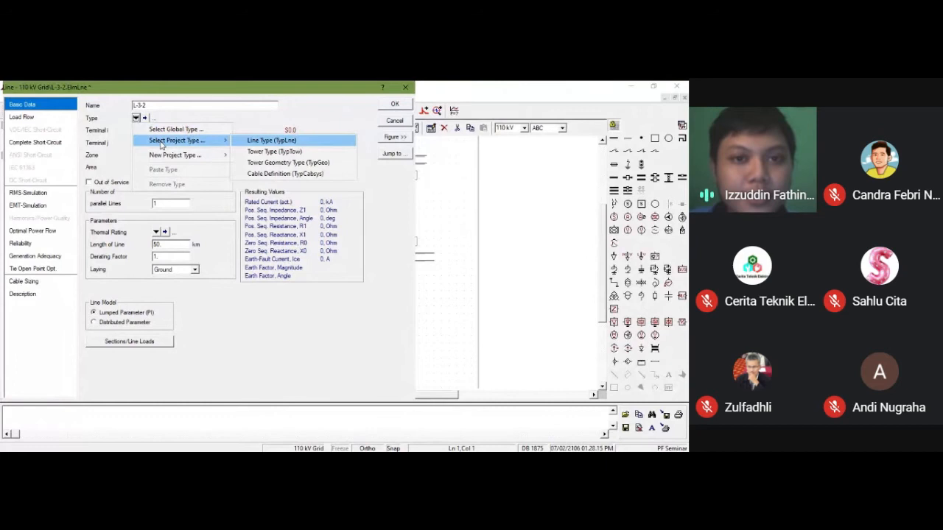
left_click(270, 142)
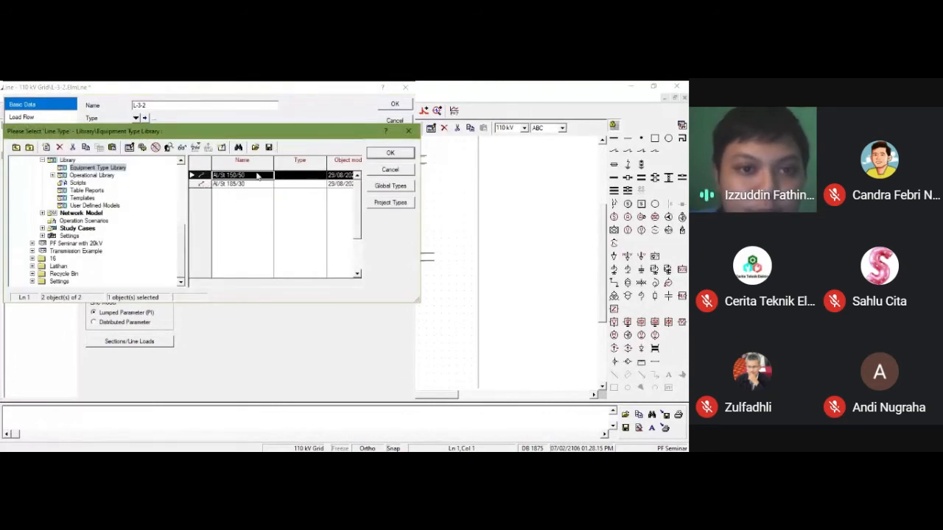
left_click(209, 184)
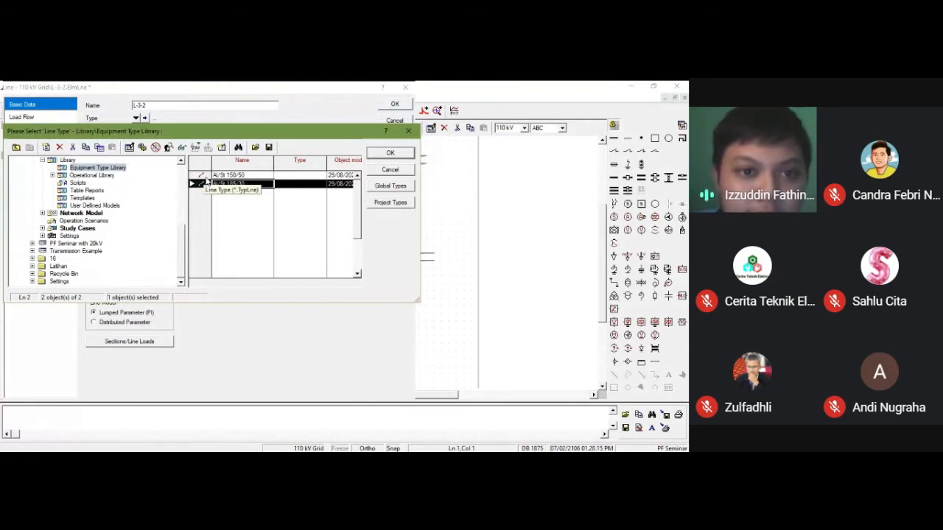
left_click(203, 177)
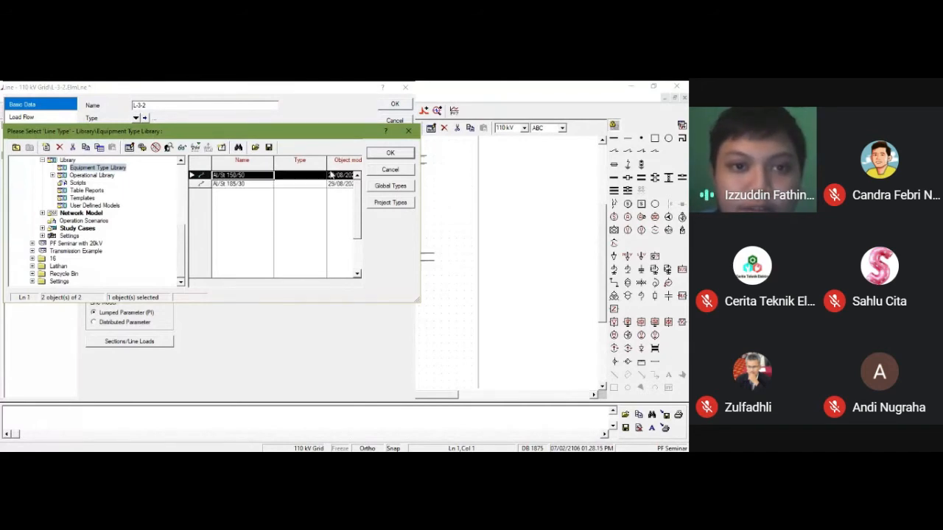
left_click(390, 153)
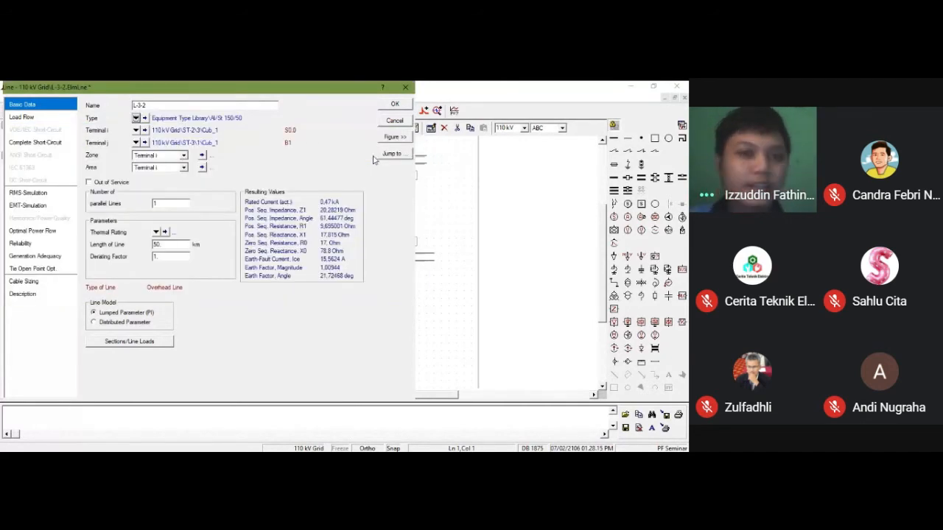
key("Return")
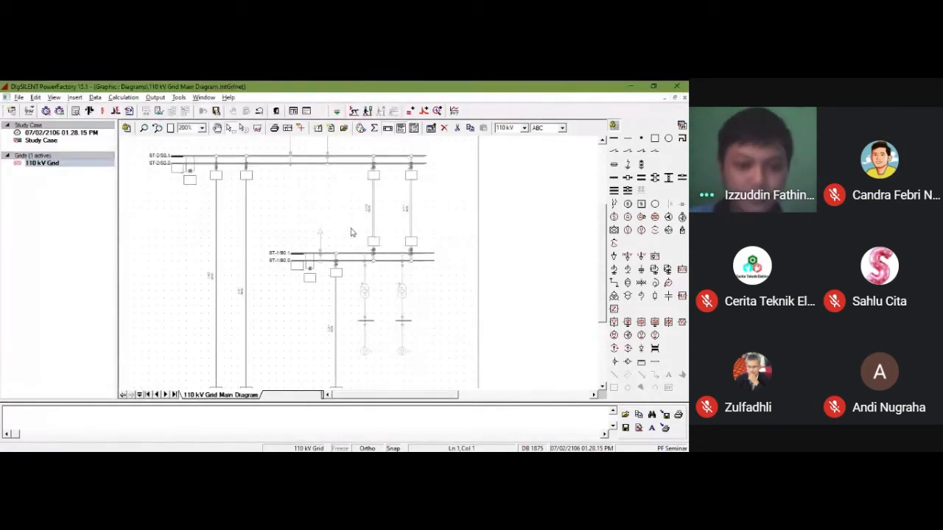
key("alt+Tab")
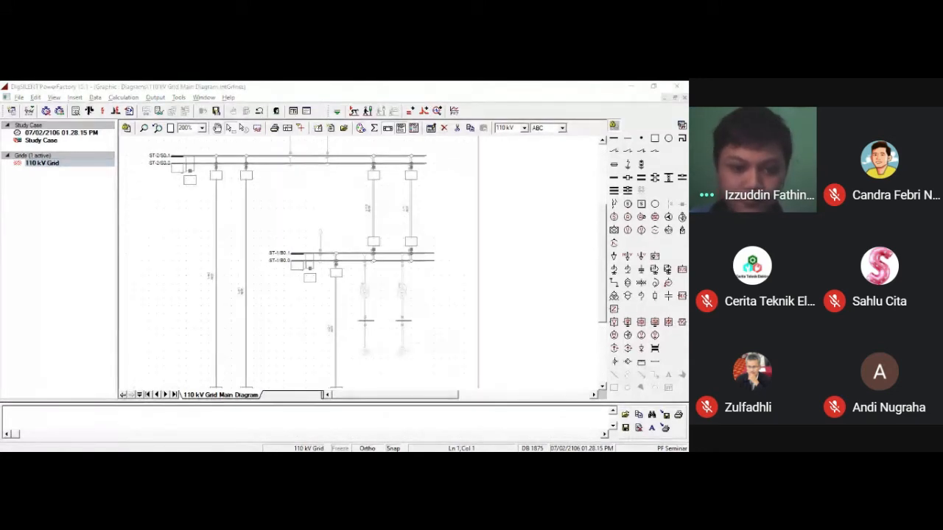
key("alt+Tab")
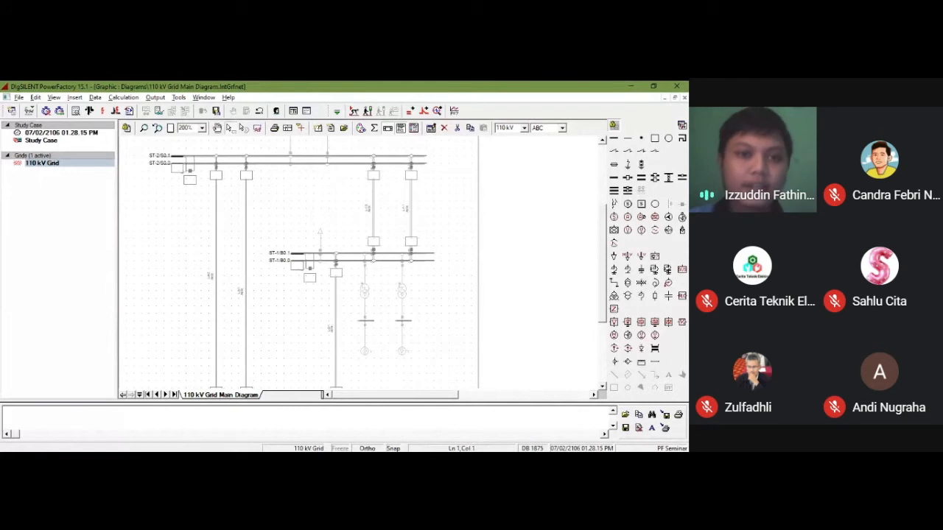
Step: Place a 2-winding transformer over the background symbol above ST-2, connecting it to the short upper busbar and then the ST-2 double busbar
scroll(320, 307, "up", 3)
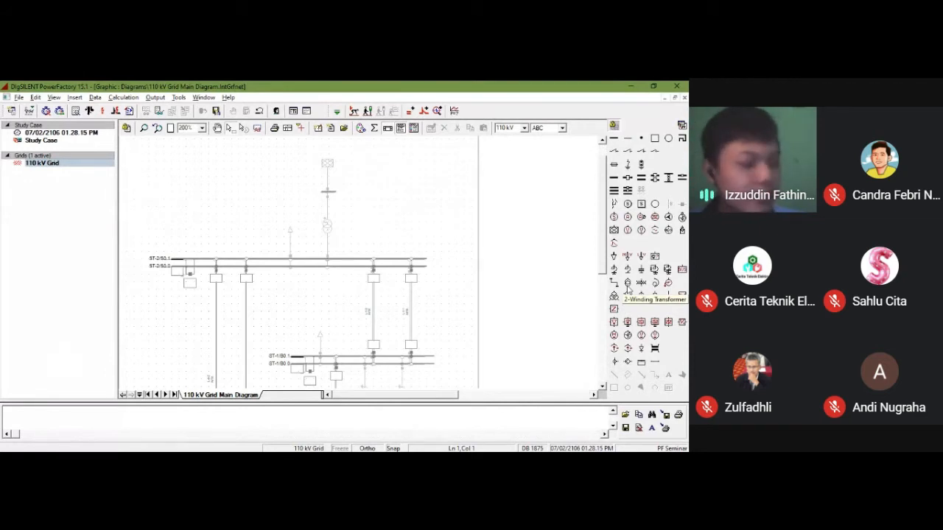
left_click(628, 286)
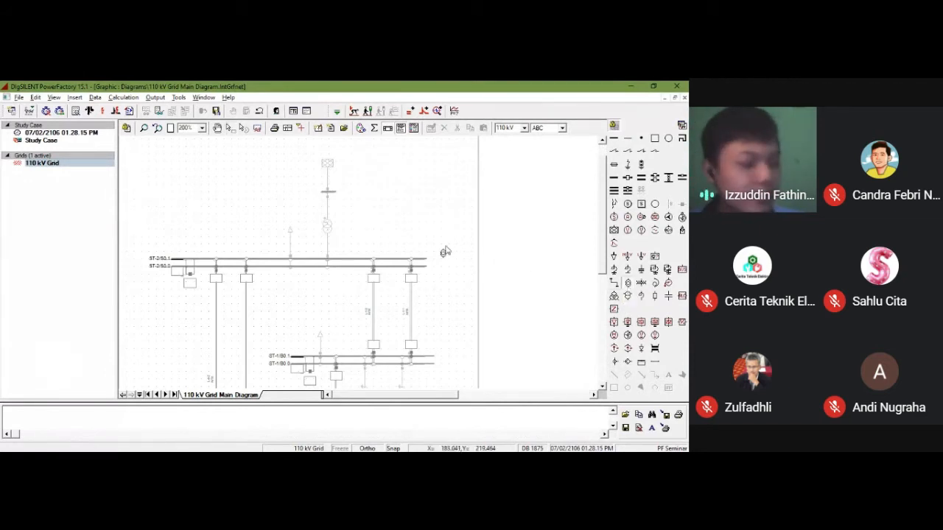
left_click(328, 229)
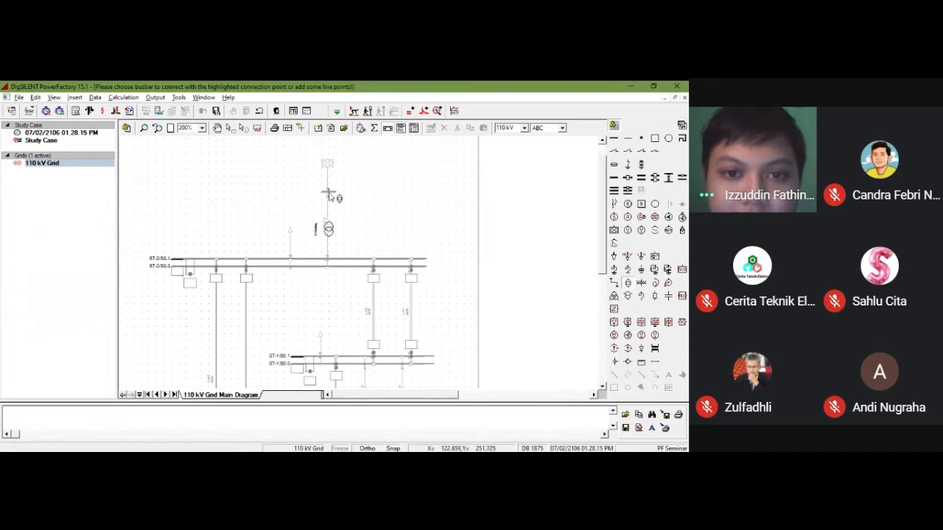
left_click(330, 196)
left_click(328, 261)
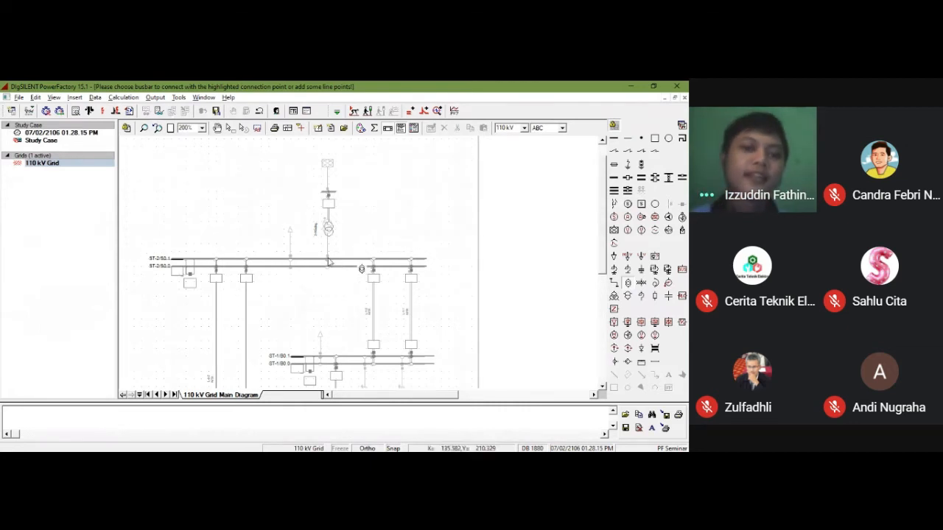
left_click(328, 262)
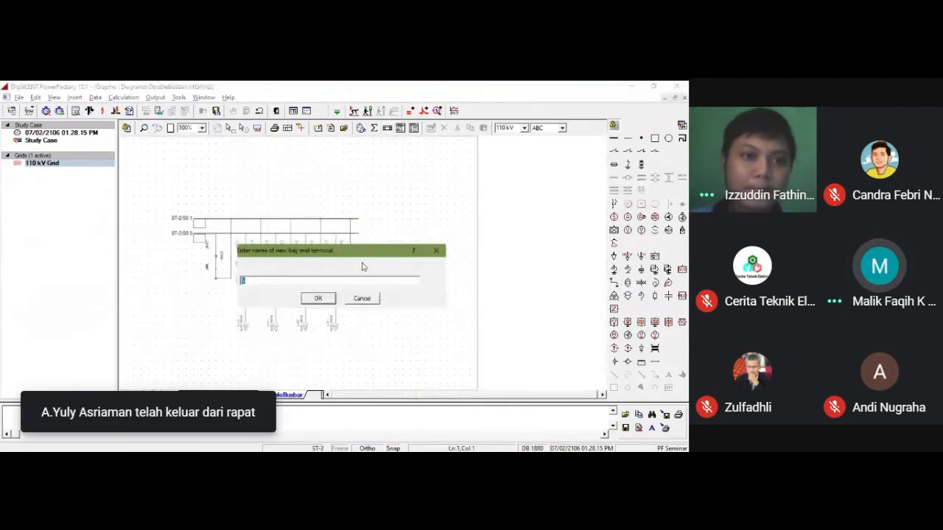
Step: Name the new bay end terminal of substation ST-2 as 5 and connect the transformer to it
left_click_drag(350, 249, 543, 195)
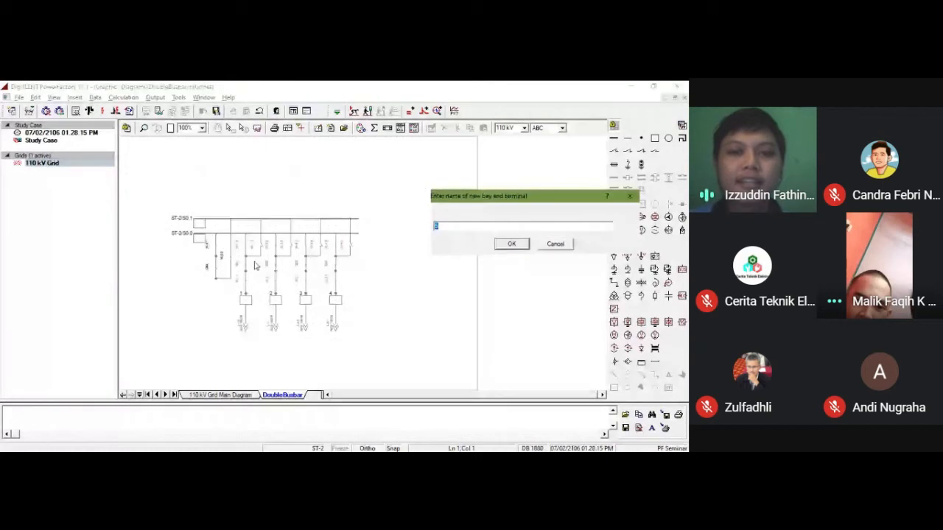
left_click(461, 226)
left_click_drag(468, 197, 420, 205)
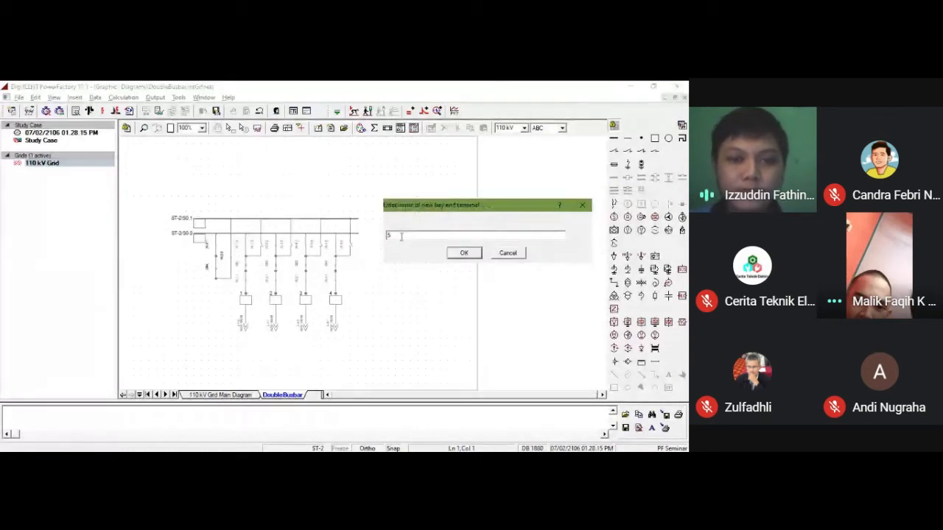
left_click(465, 253)
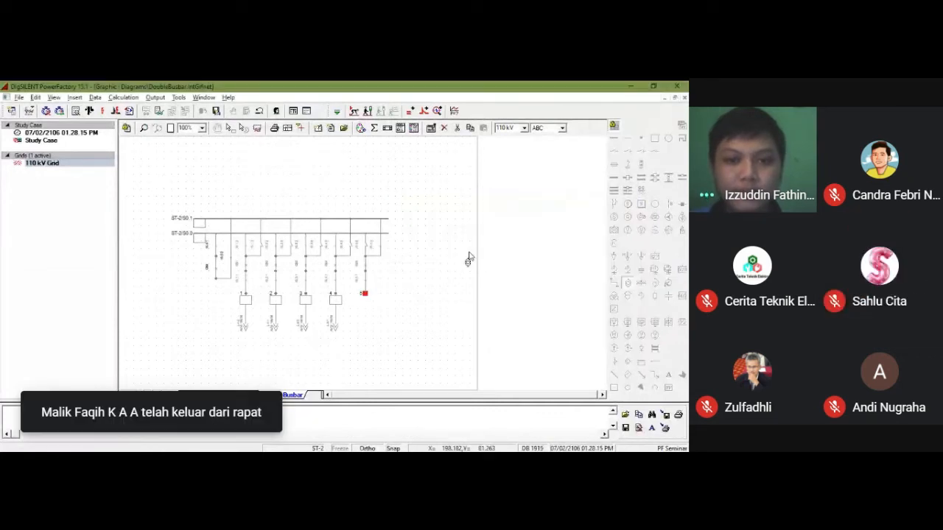
left_click(365, 295)
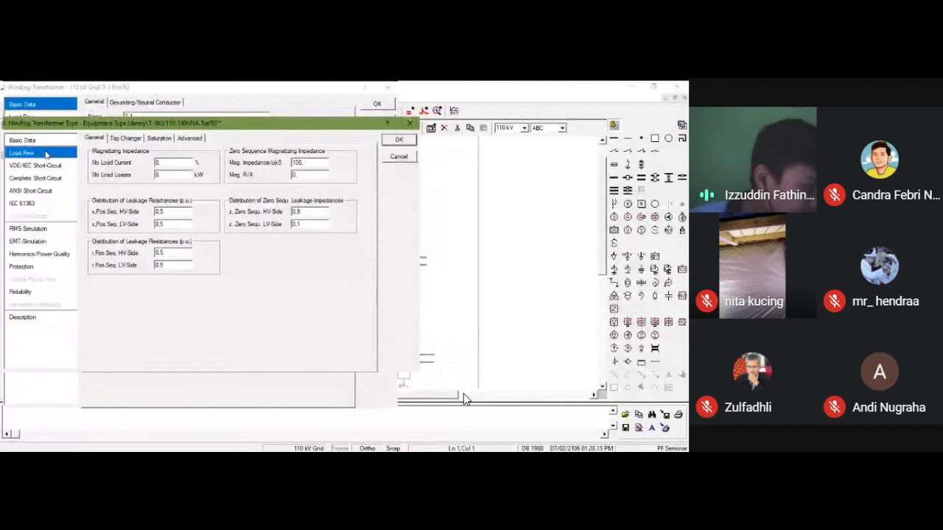
Step: In the transformer type's load flow data, set the no-load losses to 15 kW and Tap Changer 1's additional voltage per tap to 0.85 %
left_click(177, 173)
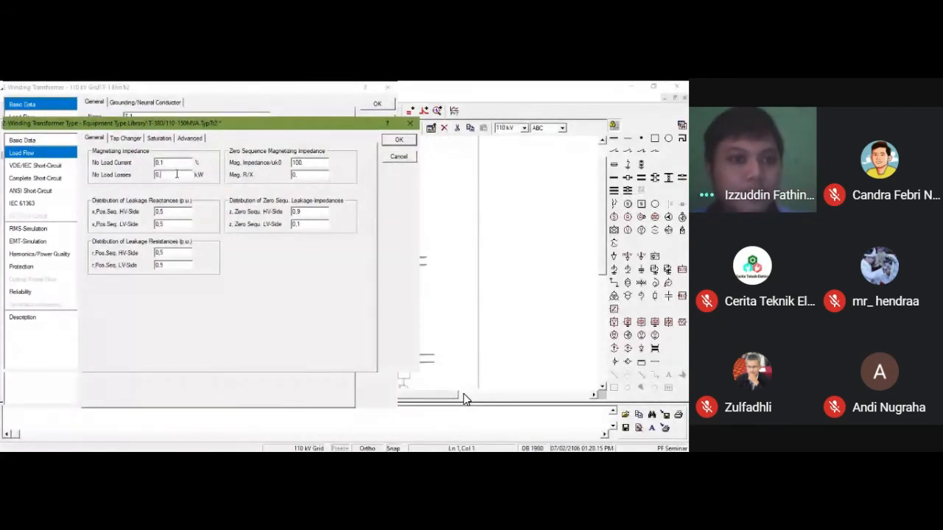
key("BackSpace")
key("BackSpace")
type("15")
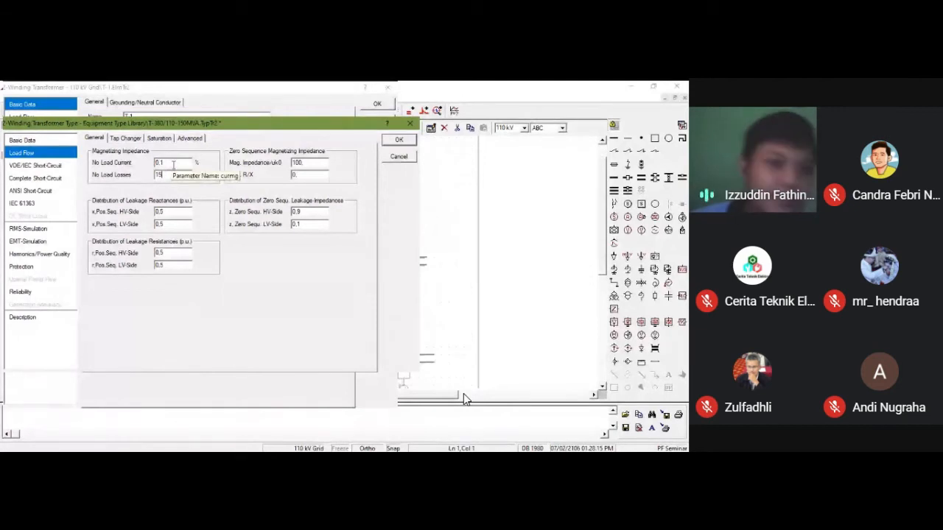
left_click(123, 140)
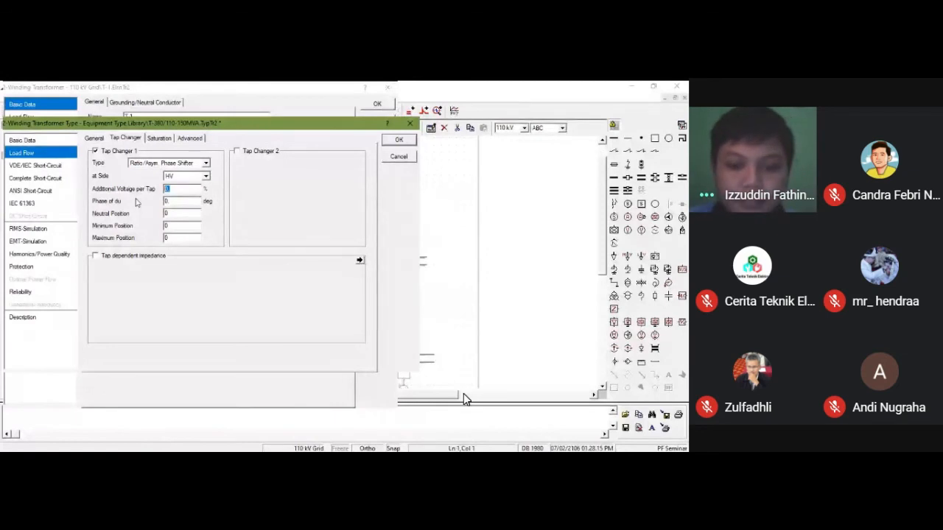
type("0.85")
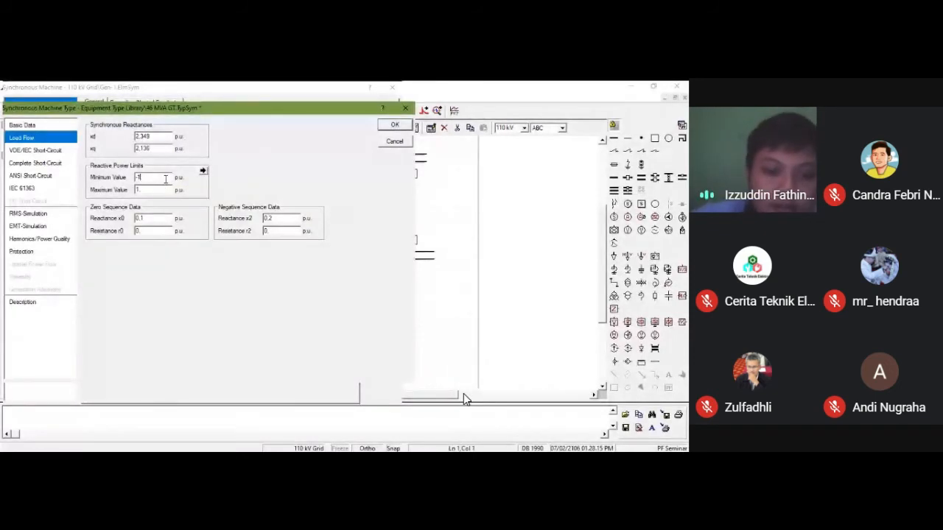
Step: Set the 46 MVA GT machine type's reactive power limits to a minimum of -0.44 p.u. and a maximum of 0.83 p.u
type("0.44")
left_click(171, 190)
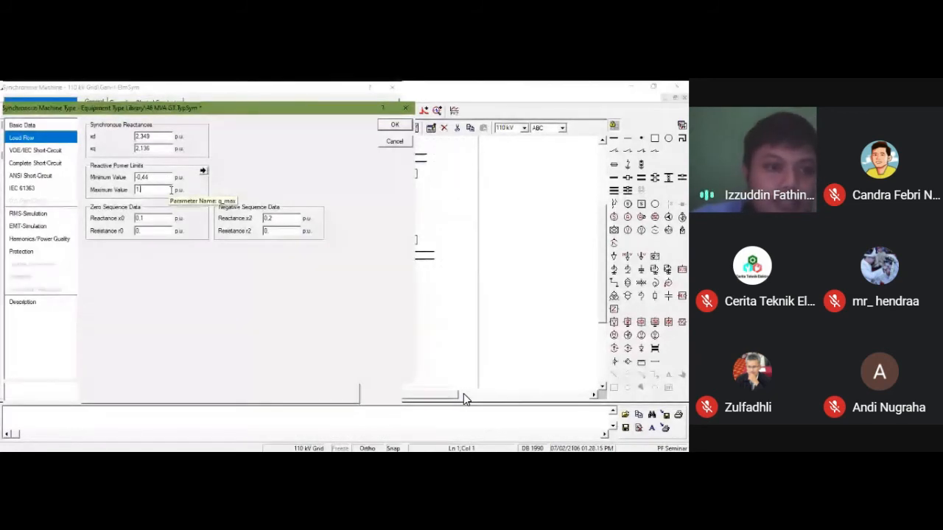
key("BackSpace")
type("0.83")
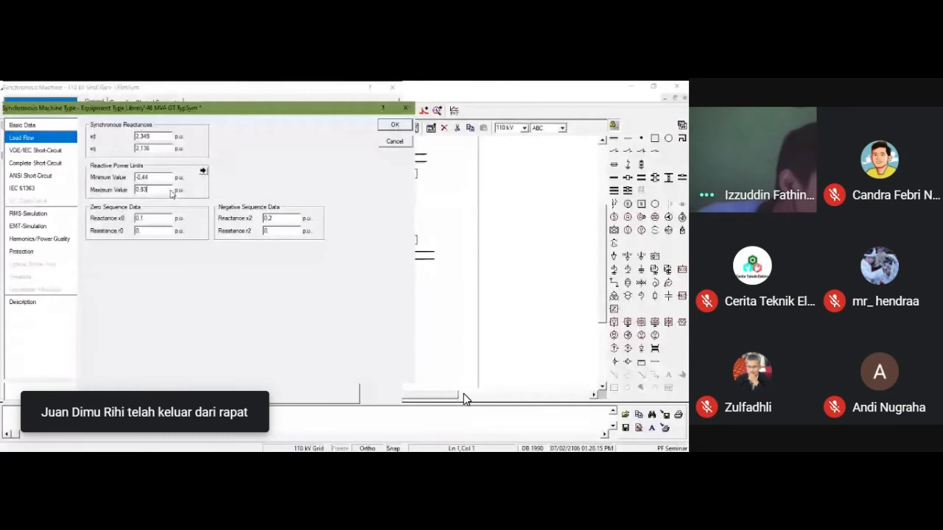
Step: Set the synchronous machine type's zero-sequence reactance x0 to 0.076 p.u. and resistance r0 to 0.006 p.u
left_click(168, 218)
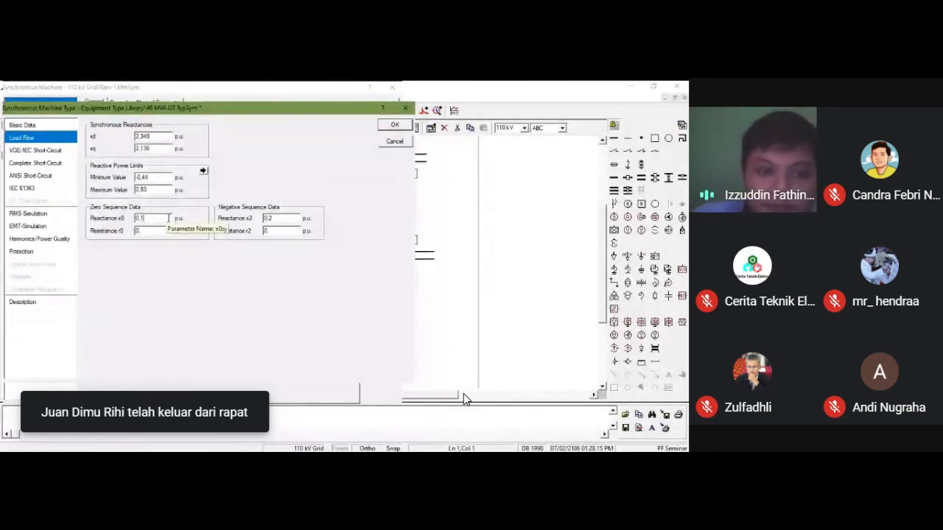
key("BackSpace")
type("07")
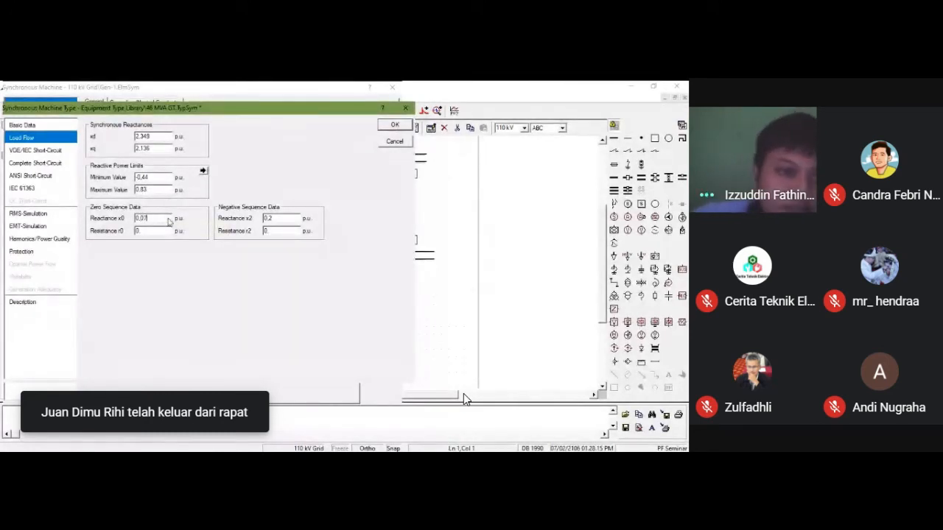
type("6")
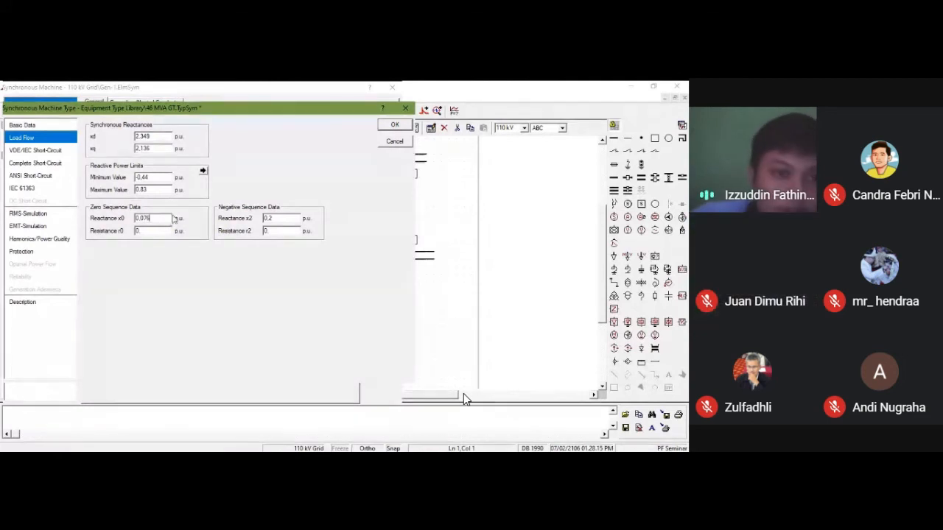
left_click(164, 231)
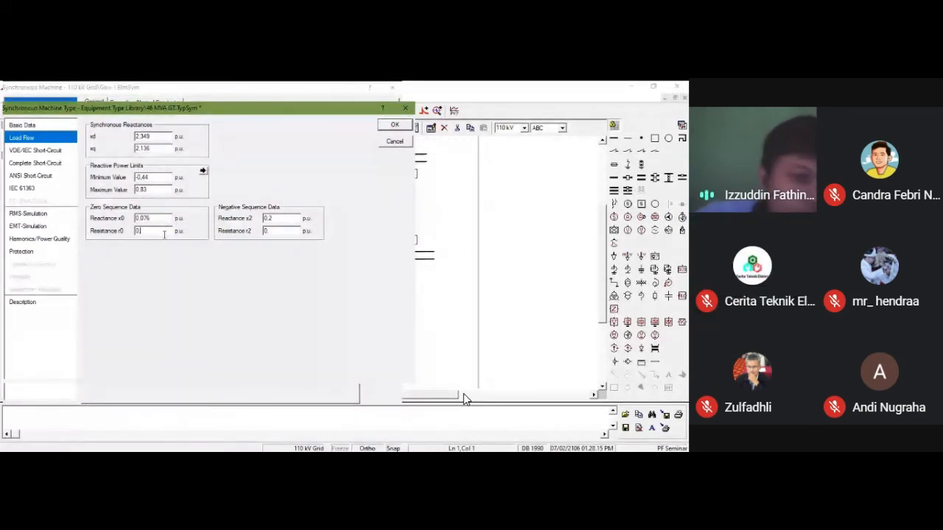
type(".006")
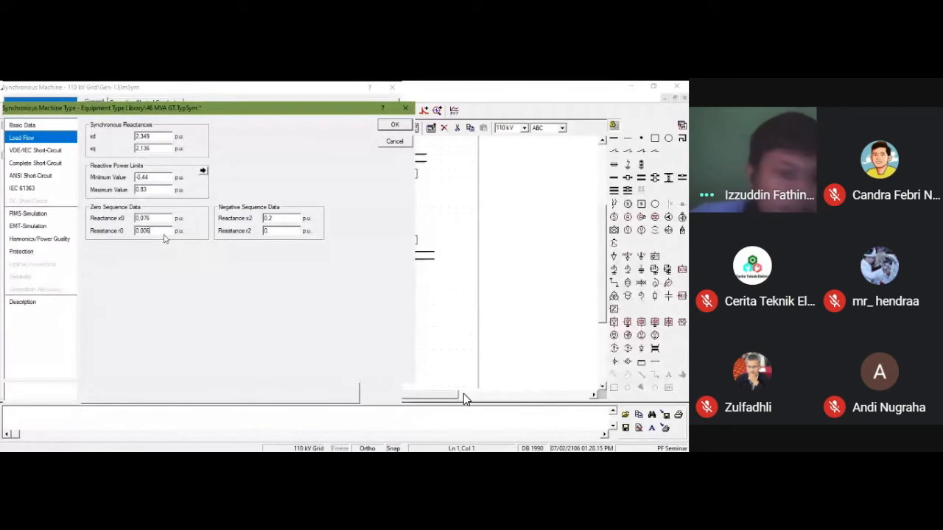
Step: Set the synchronous machine type's negative-sequence reactance x2 to 0.185 p.u. and resistance r2 to 0.039 p.u
left_click(283, 217)
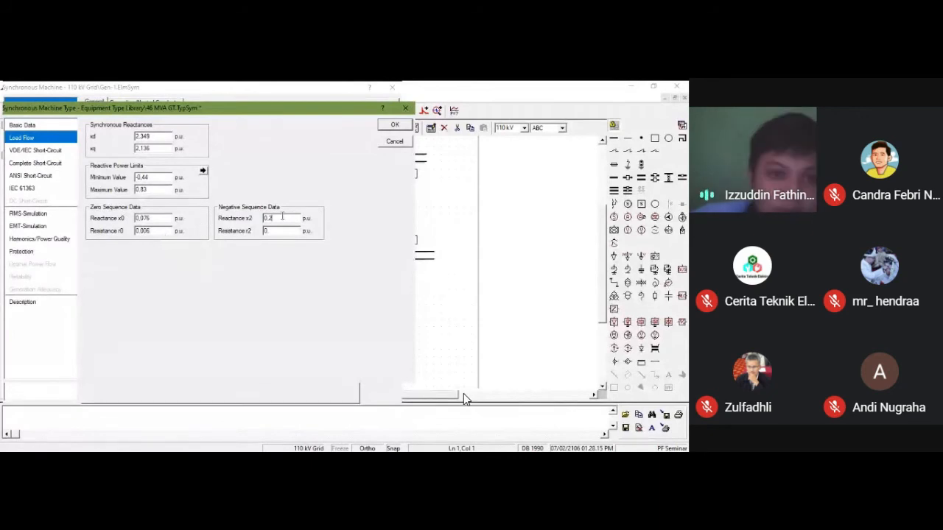
key("BackSpace")
type("185")
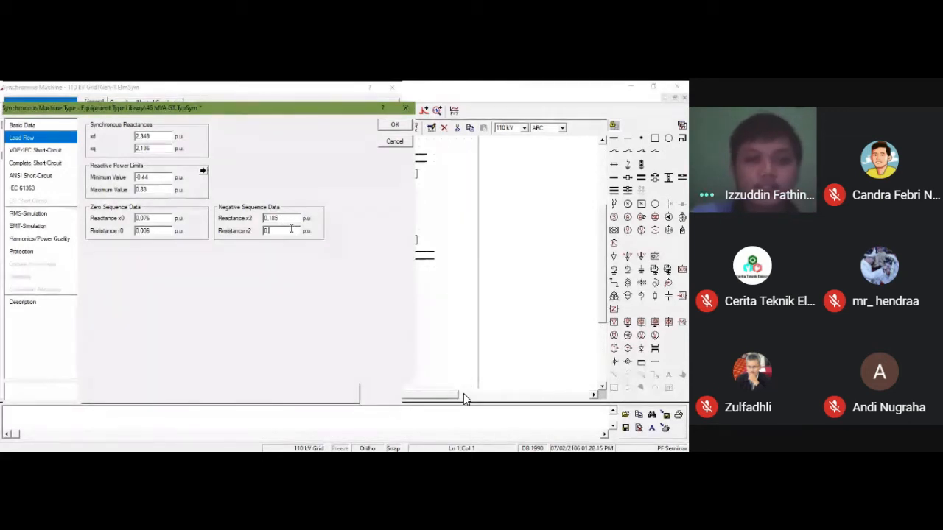
type("0")
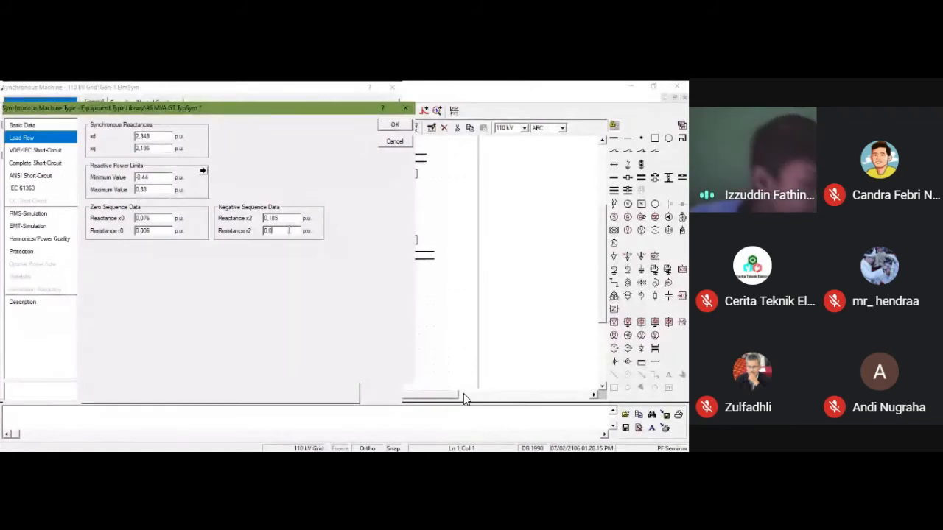
type("3")
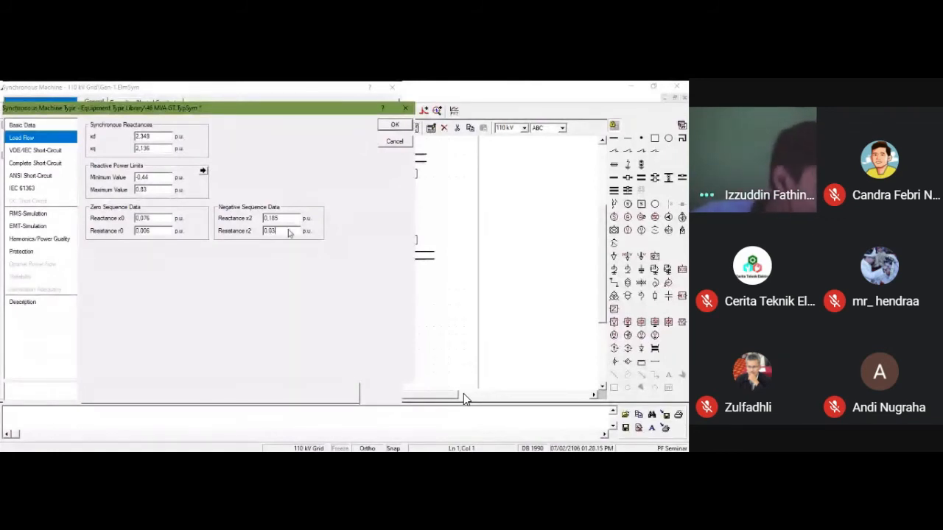
type("5")
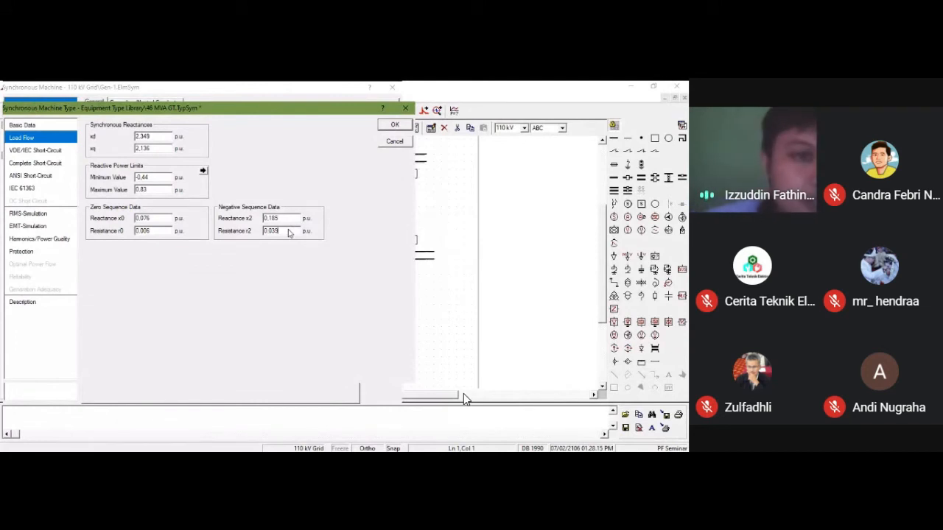
Step: In the machine type's RMS simulation data, set the transient reactance xd' to 0.219 p.u. and the subtransient reactance xd'' to 0.169 p.u
left_click(27, 151)
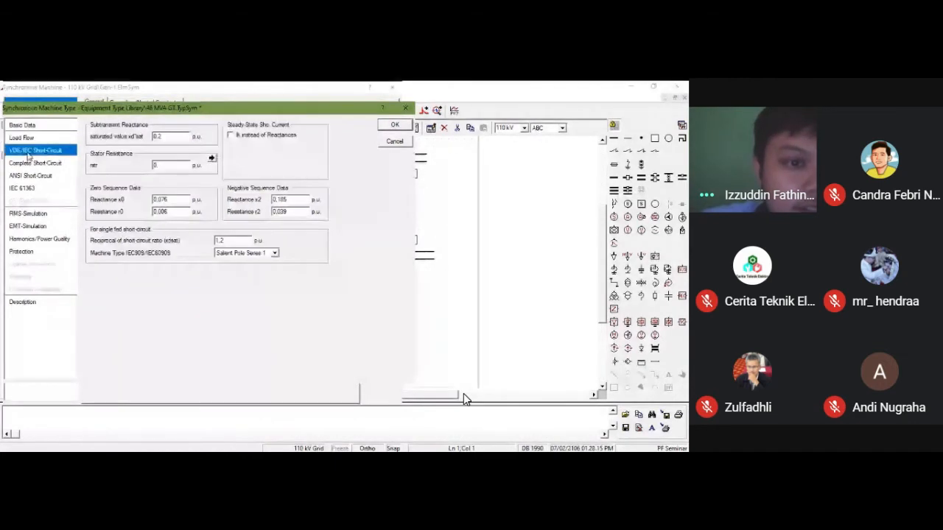
left_click(28, 216)
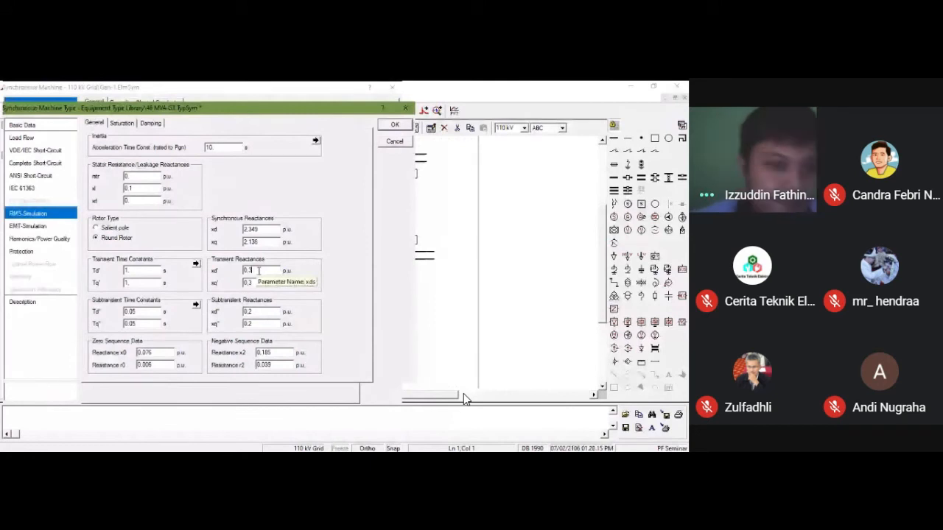
key("BackSpace")
type("215")
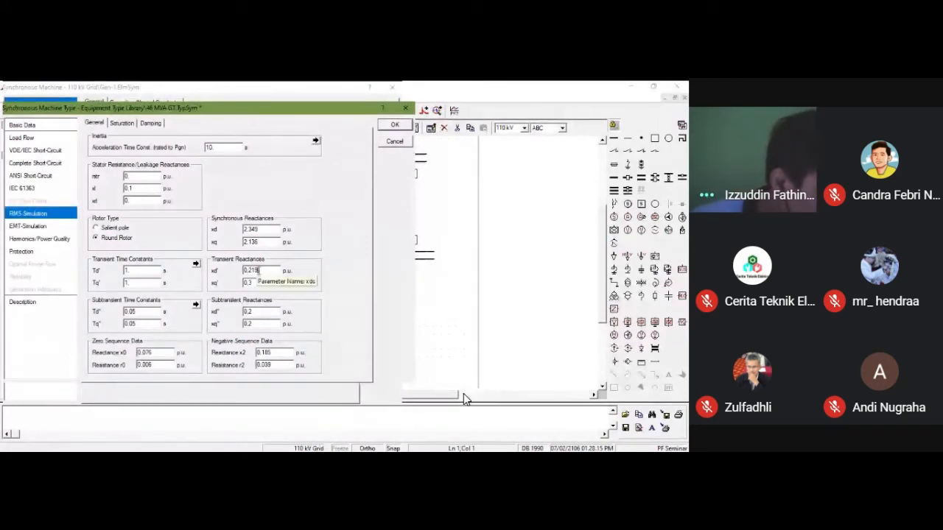
left_click(257, 283)
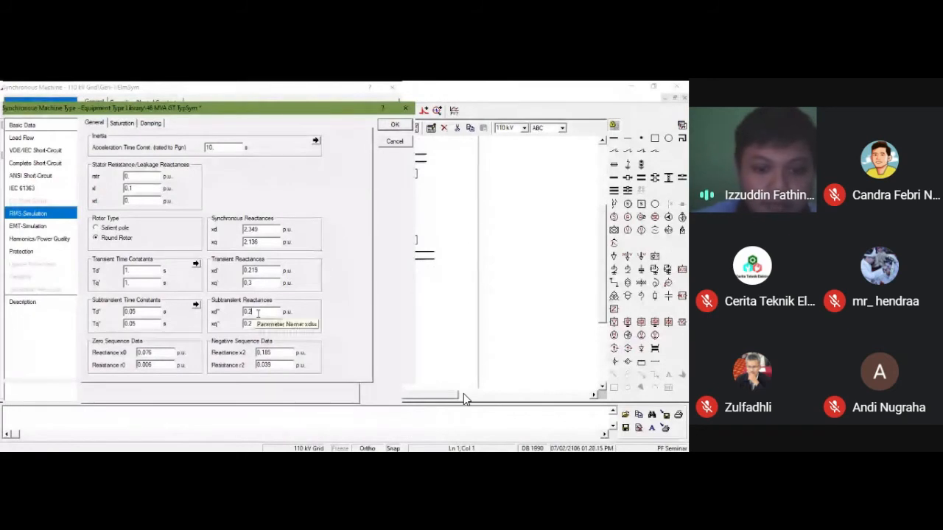
left_click(258, 313)
key("BackSpace")
type("169")
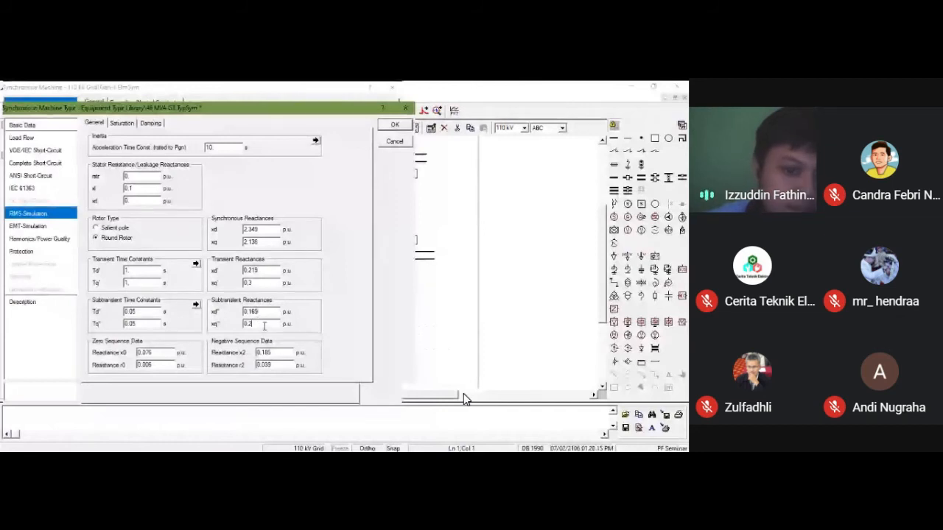
Step: Set the machine type's stator resistance rstr to 0.002 p.u. and accept both the type and the Gen-1 settings
left_click(168, 352)
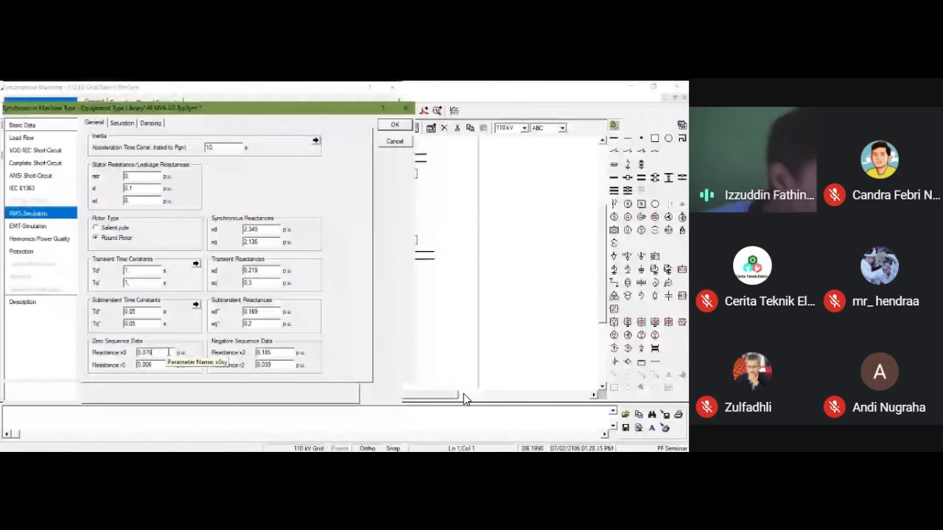
left_click(134, 177)
type("002")
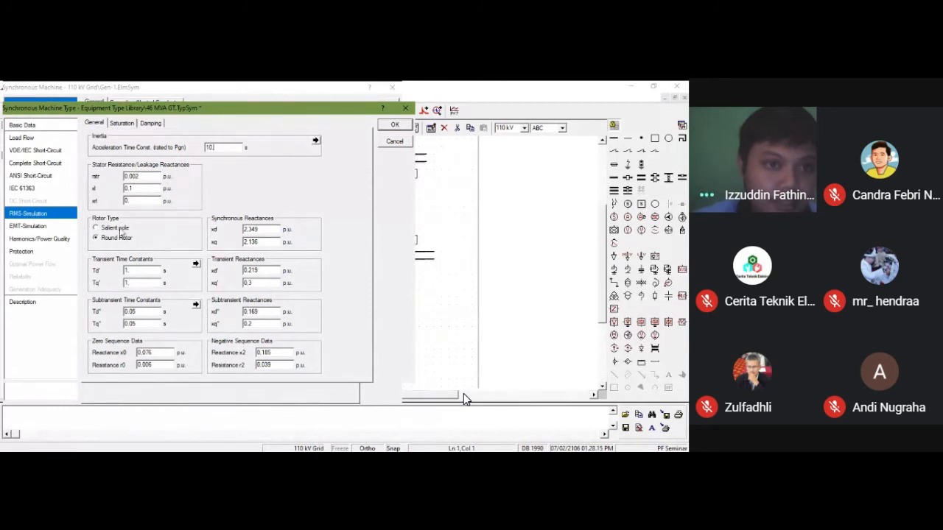
left_click(122, 123)
left_click(152, 123)
left_click(94, 123)
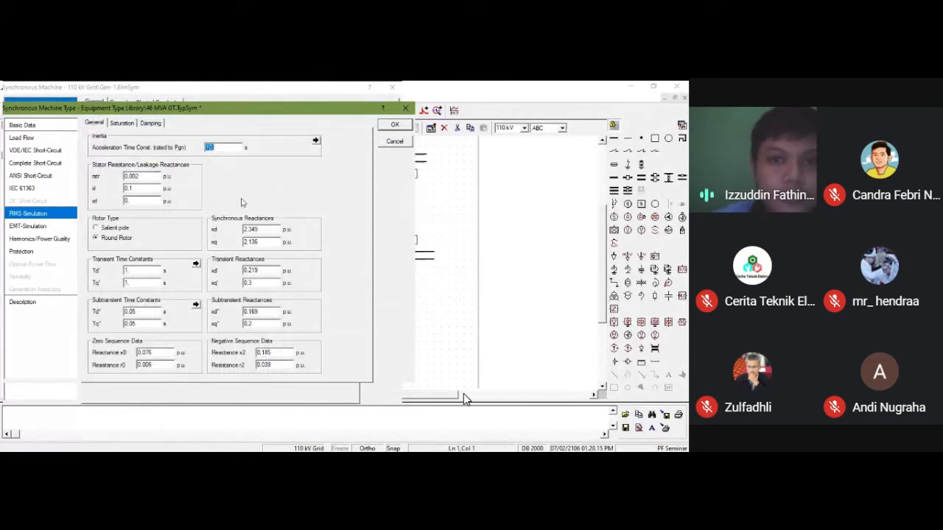
left_click(390, 126)
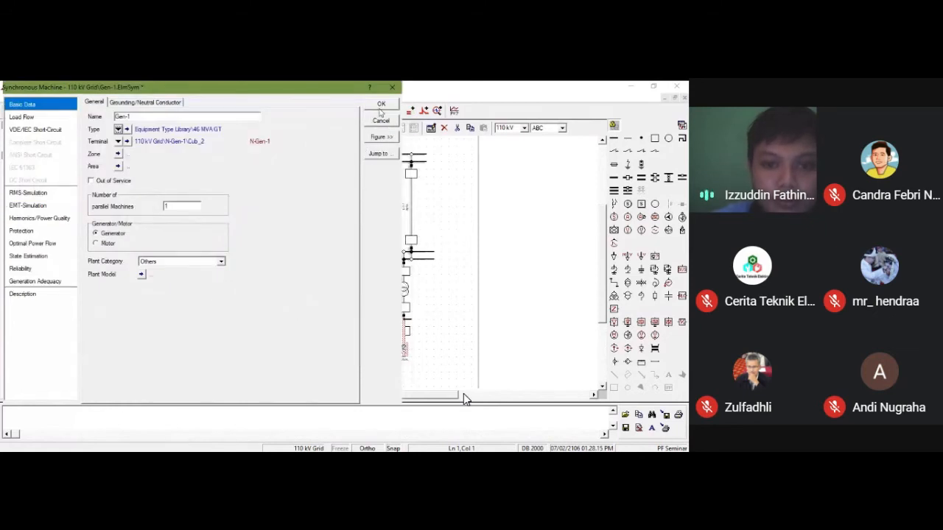
left_click(381, 104)
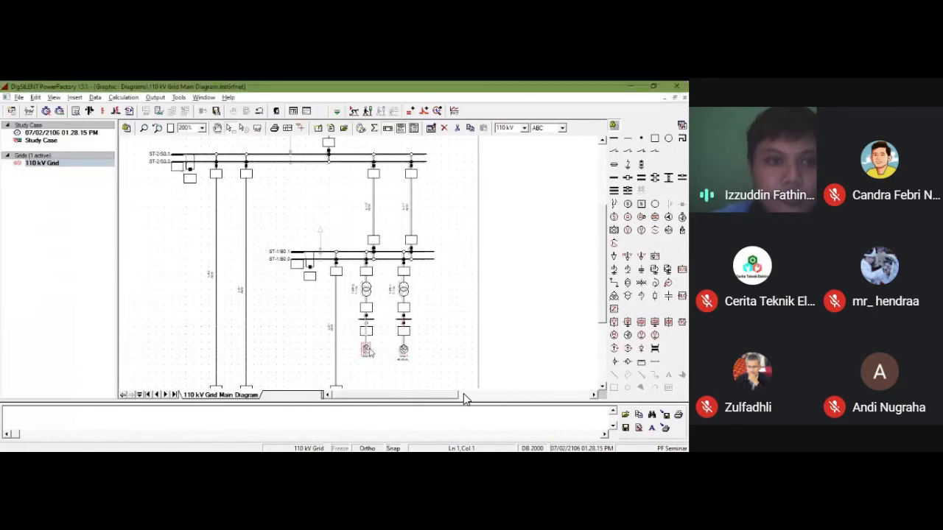
Step: Assign the existing project type 46 MVA GT to the second generator, the one connected to terminal N-Gen-2
double_click(367, 351)
left_click(118, 131)
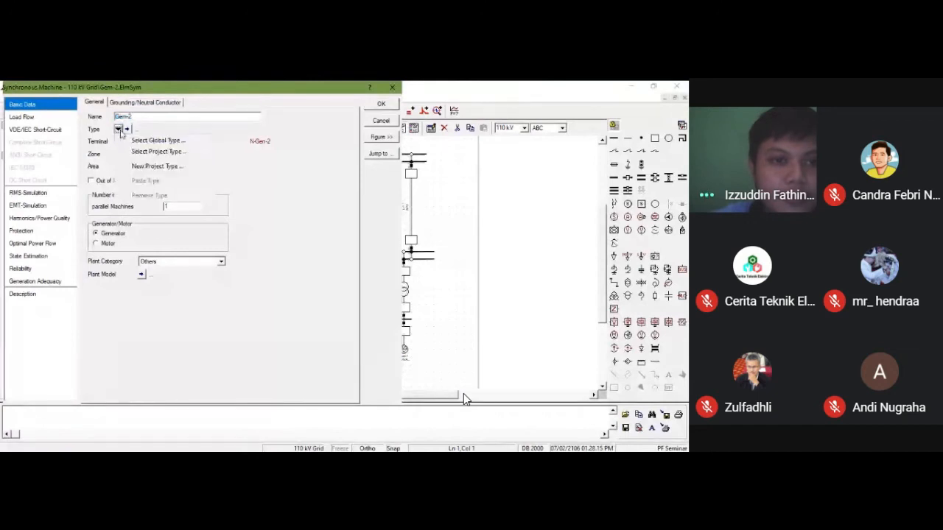
left_click(137, 154)
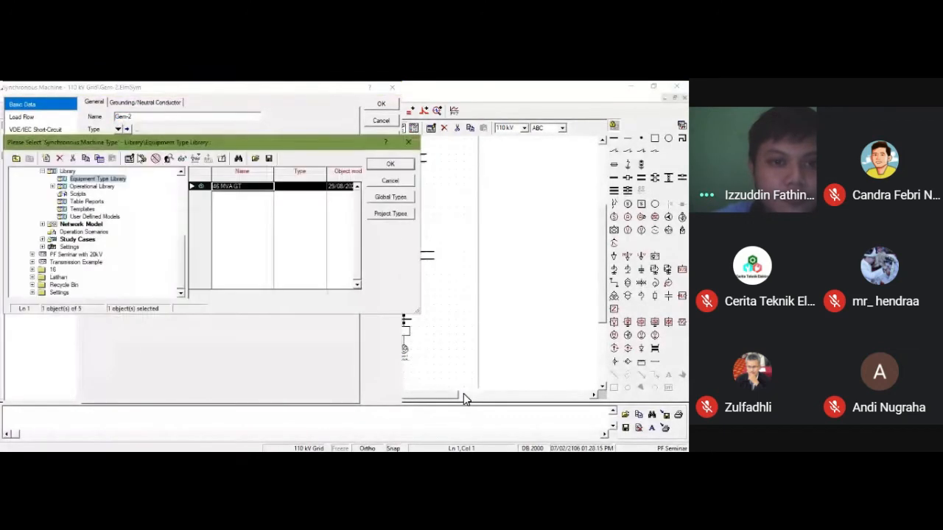
left_click(372, 162)
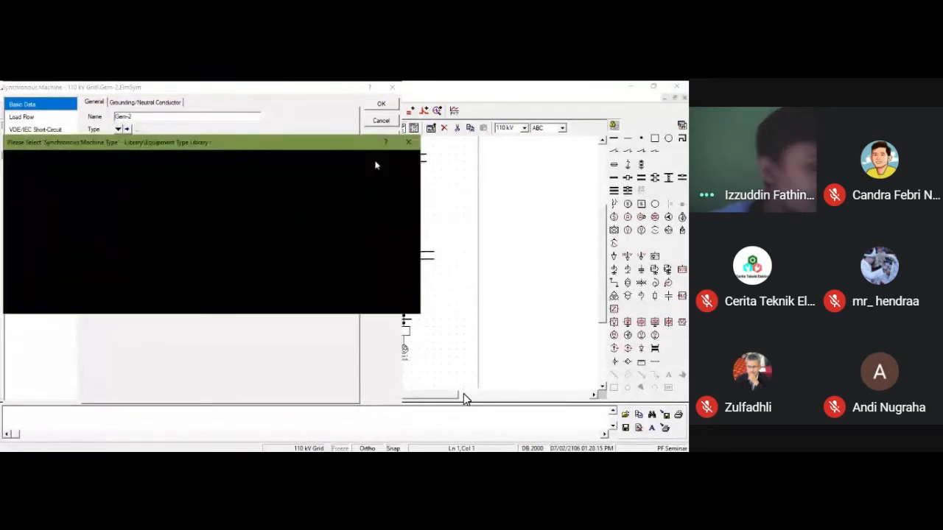
left_click(368, 107)
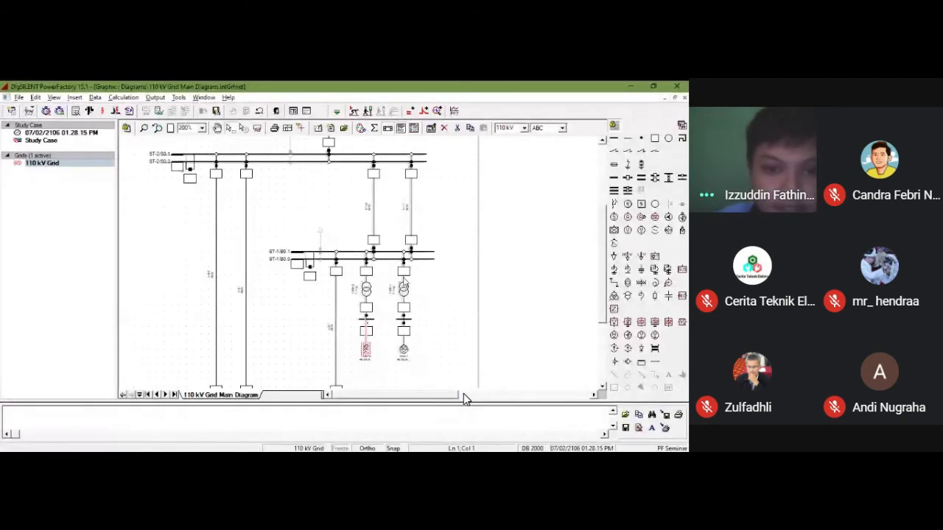
Step: In Gen-1's load flow data, set the local voltage controller mode to Voltage
left_click(416, 350)
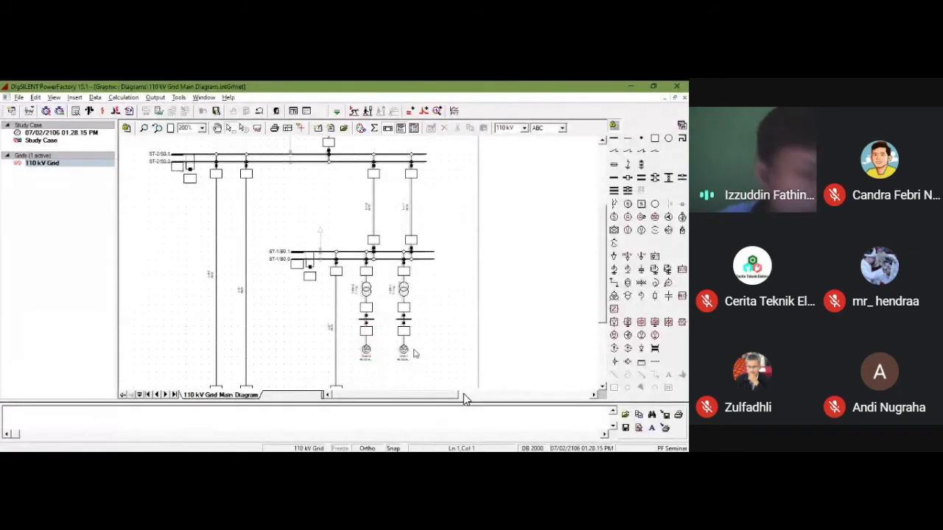
left_click(402, 351)
double_click(402, 352)
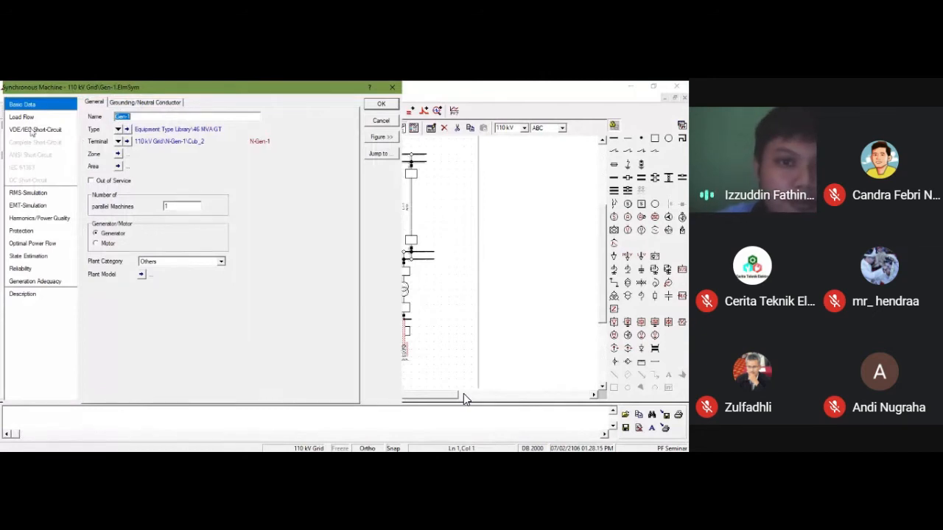
left_click(28, 118)
left_click(232, 137)
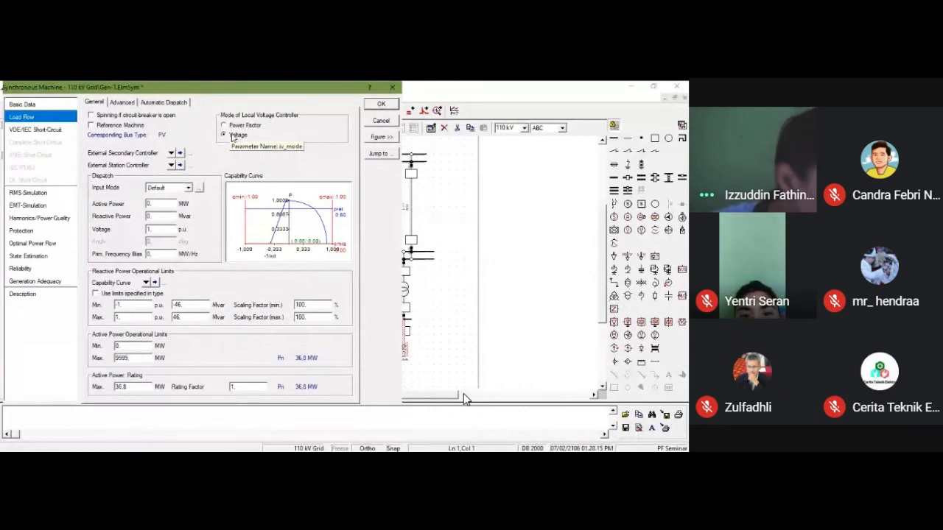
left_click(380, 89)
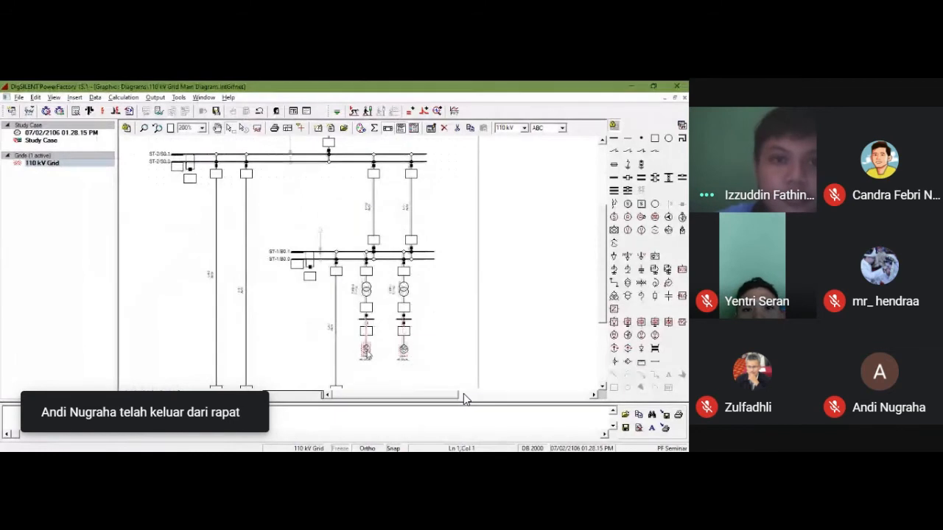
Step: Set the local voltage controller mode of the generator at terminal N-Gen-2 to Voltage
double_click(366, 351)
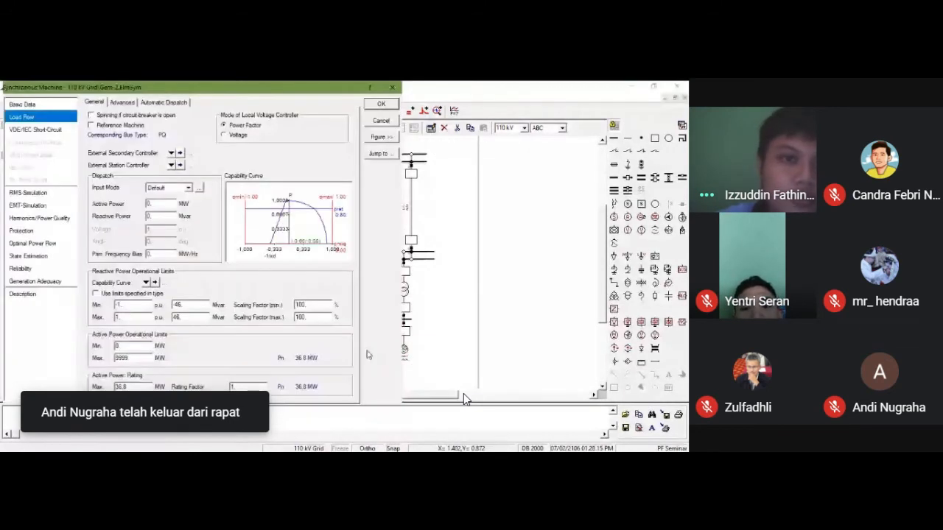
left_click(234, 136)
left_click(381, 105)
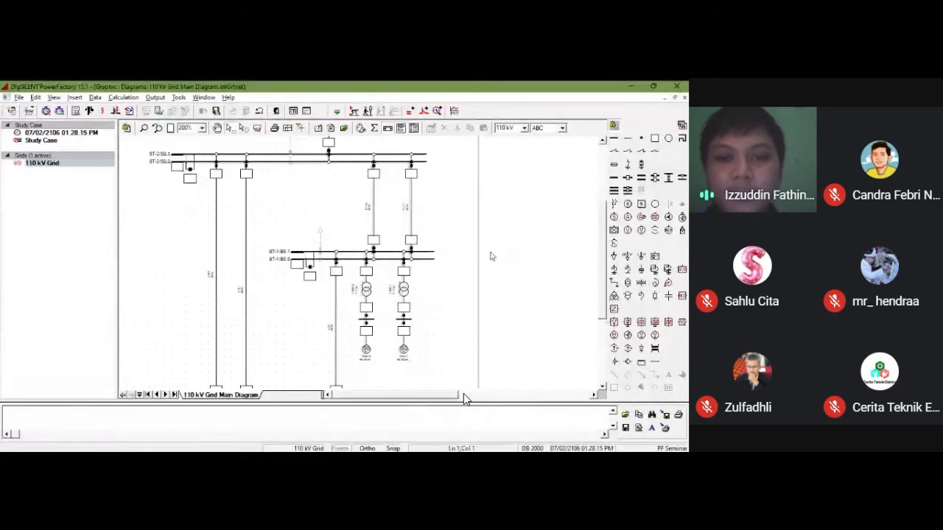
Step: Place an External Grid above the ST-2 transformer at the traced symbol and connect it to the busbar below it
scroll(492, 256, "up", 5)
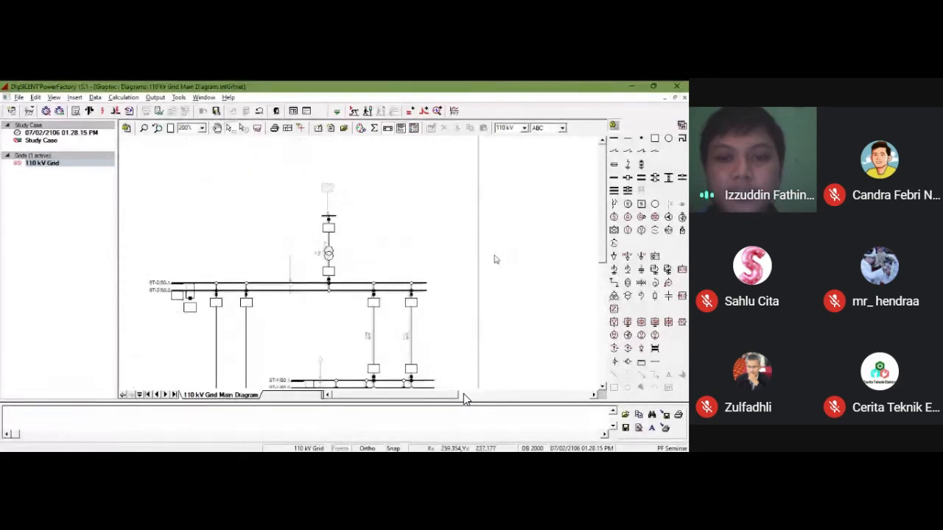
left_click(613, 230)
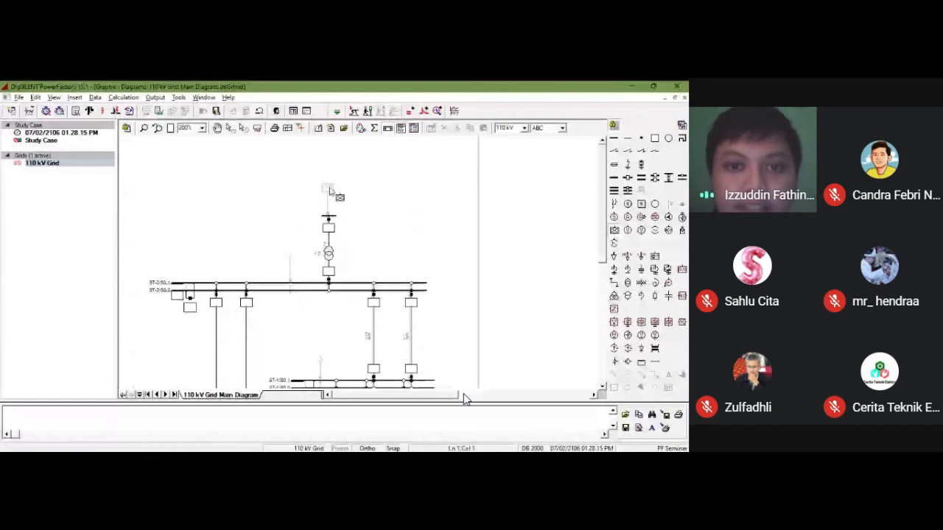
left_click(329, 190)
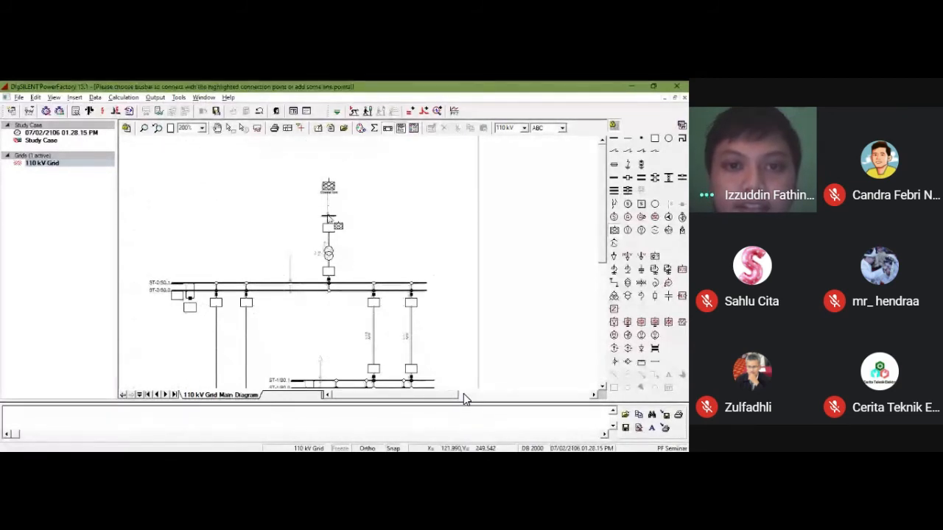
left_click(331, 218)
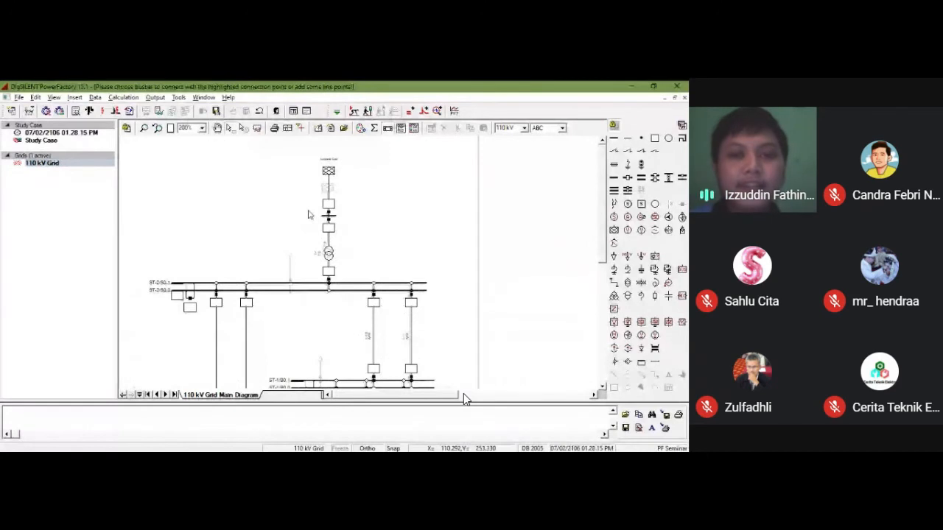
Step: Move the external grid symbol down so it sits on the traced symbol, just above its breaker
left_click(328, 172)
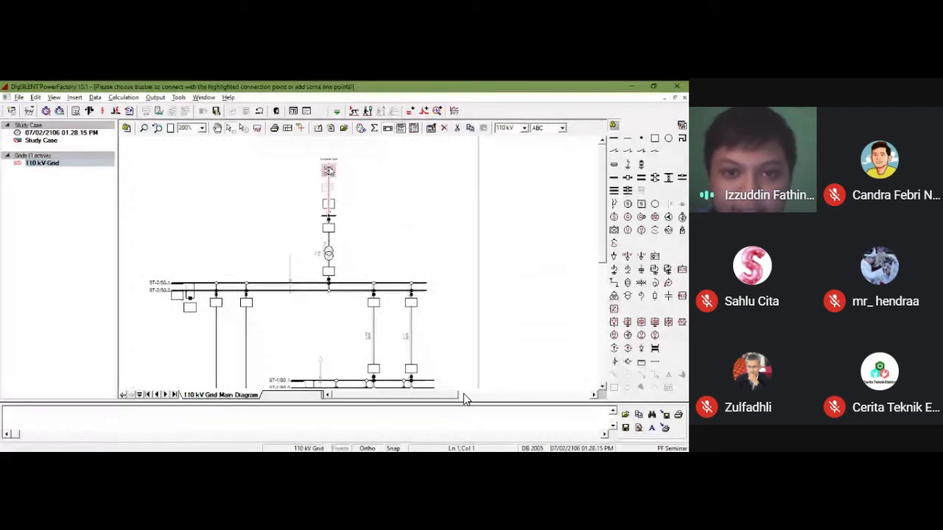
left_click(328, 203)
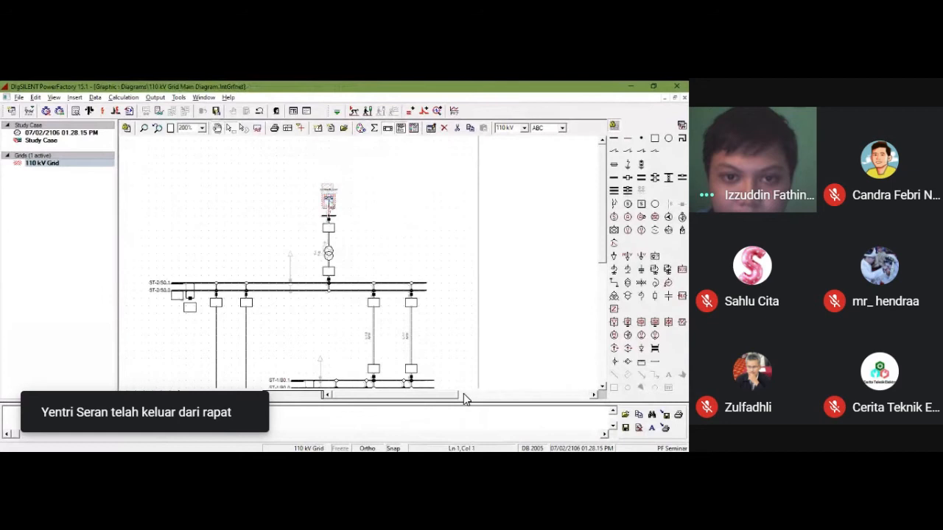
left_click(329, 190)
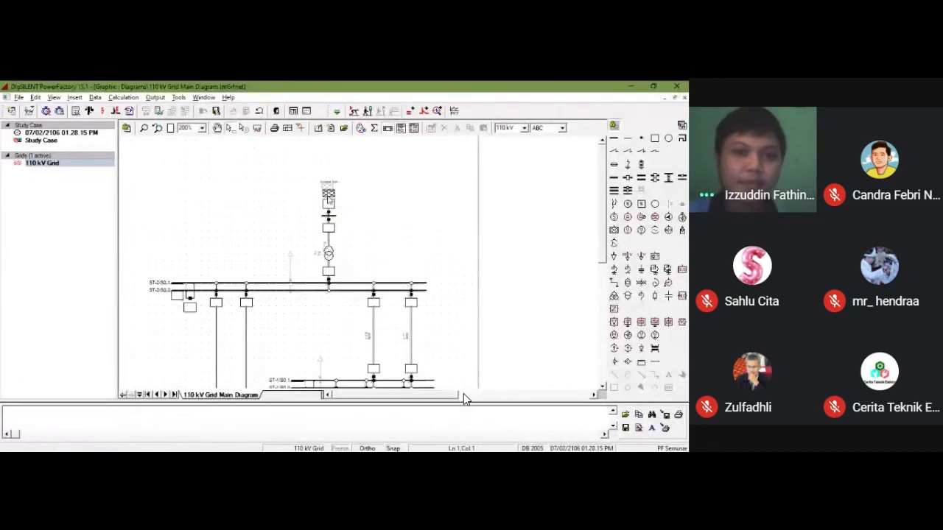
Step: In the external grid's load flow data, set the bus type to SL and the voltage setpoint to 1.02 p.u
double_click(328, 194)
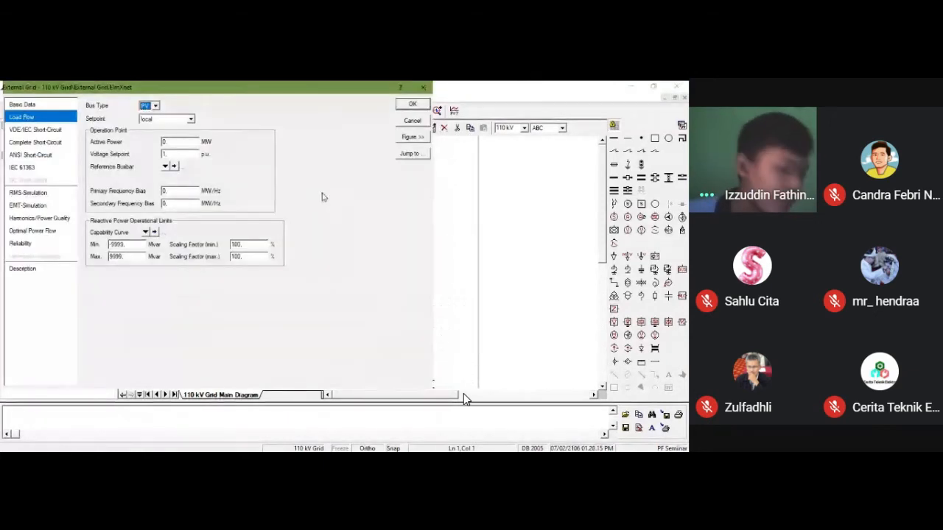
left_click(153, 107)
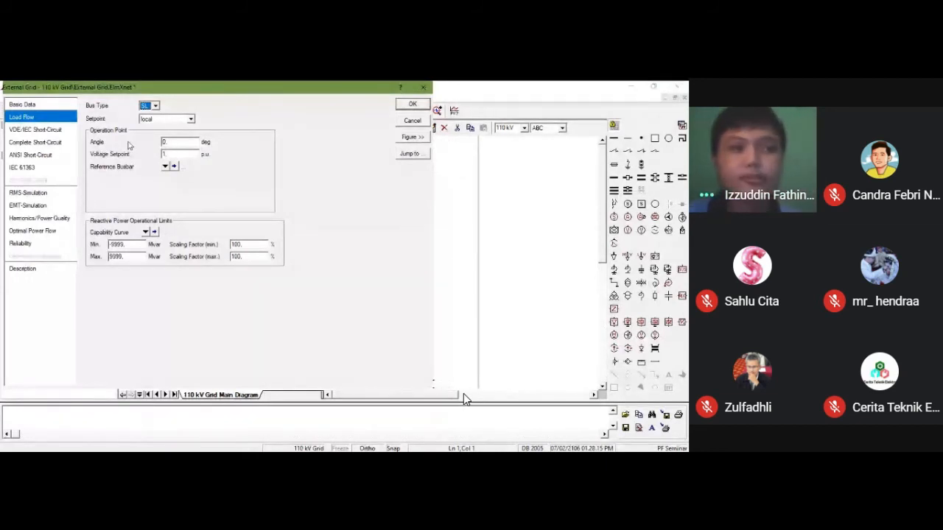
left_click(175, 153)
type("02")
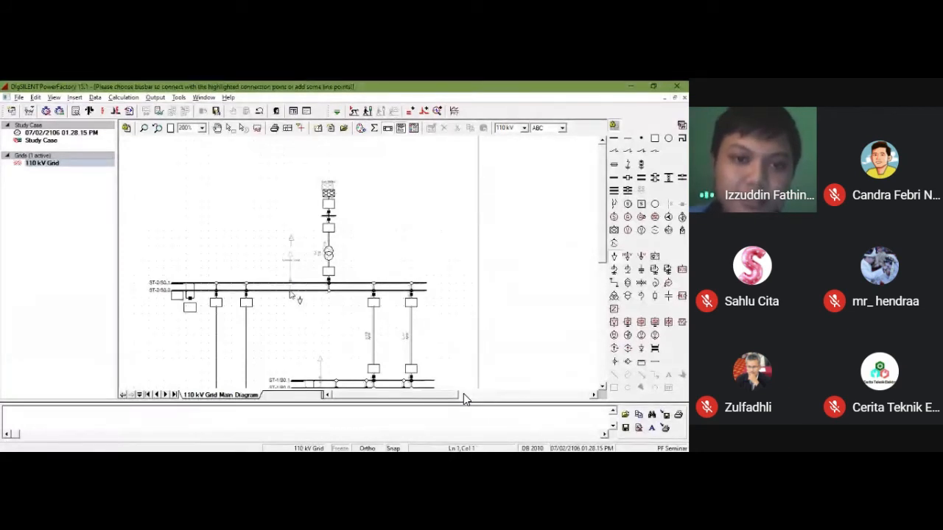
Step: Connect the general load above ST-2 to the ST-2 double busbar through a new bay with the default terminal name
left_click(291, 293)
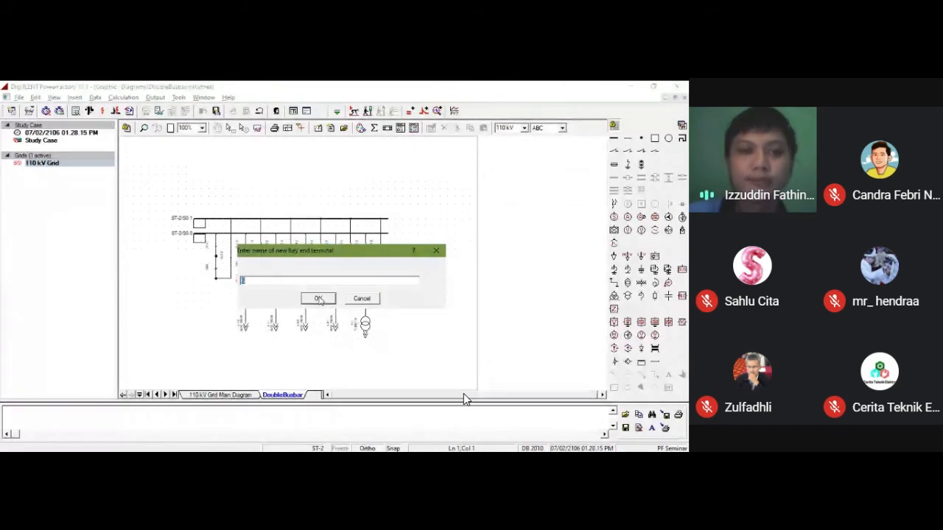
left_click(318, 299)
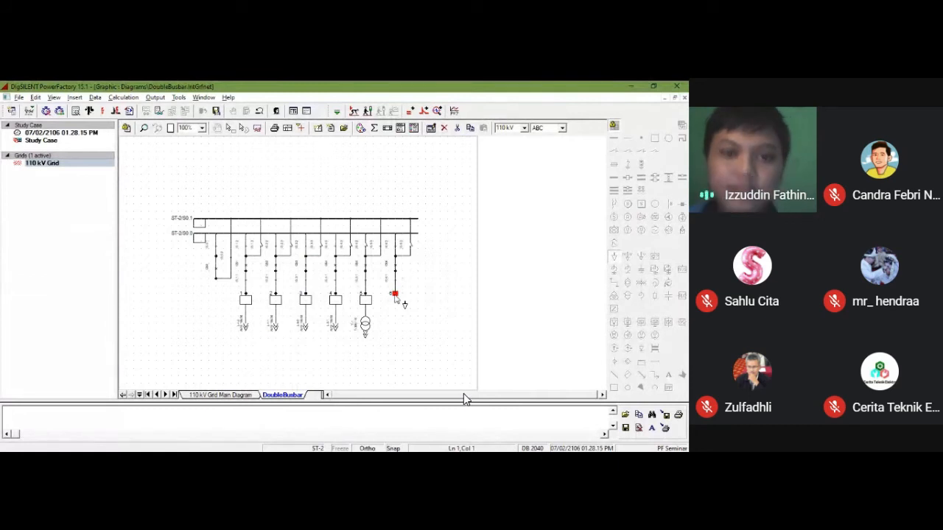
left_click(395, 296)
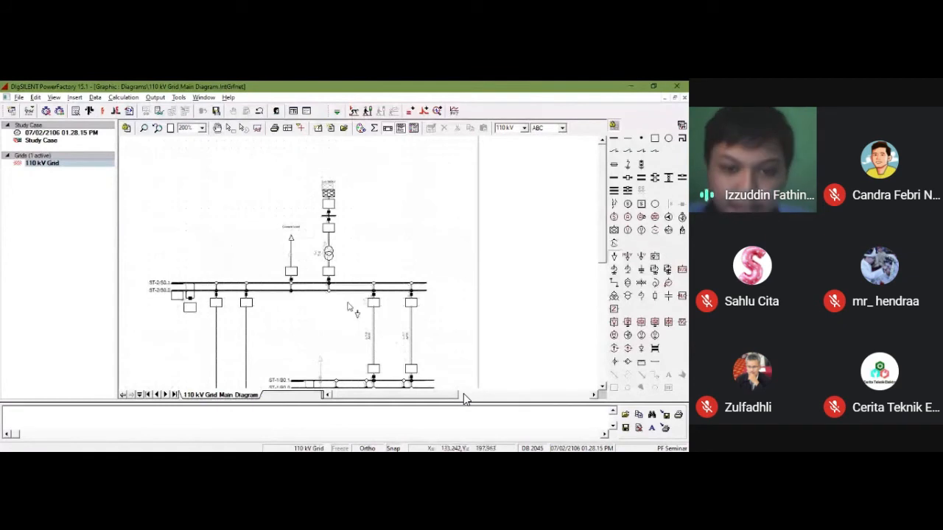
Step: Place a general load at the traced symbol above ST-1 and connect it to the ST-1 double busbar
scroll(349, 313, "down", 2)
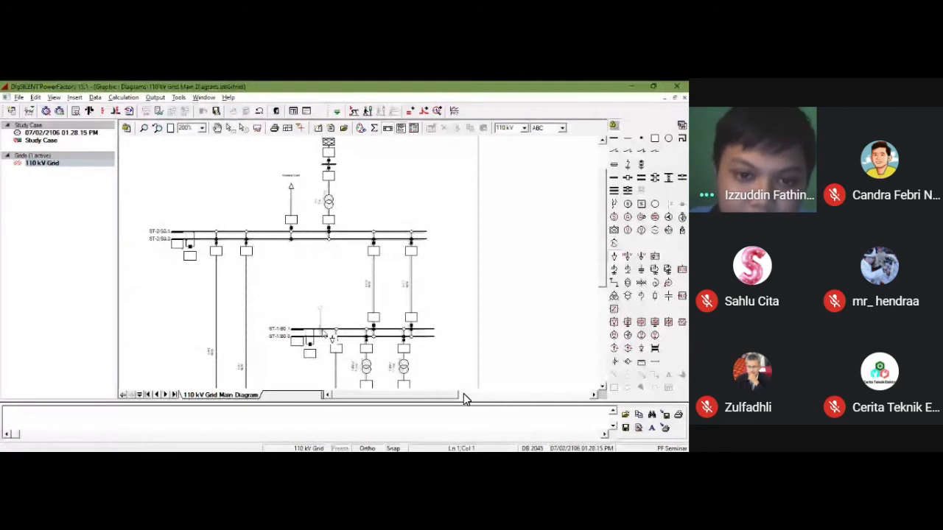
left_click(321, 309)
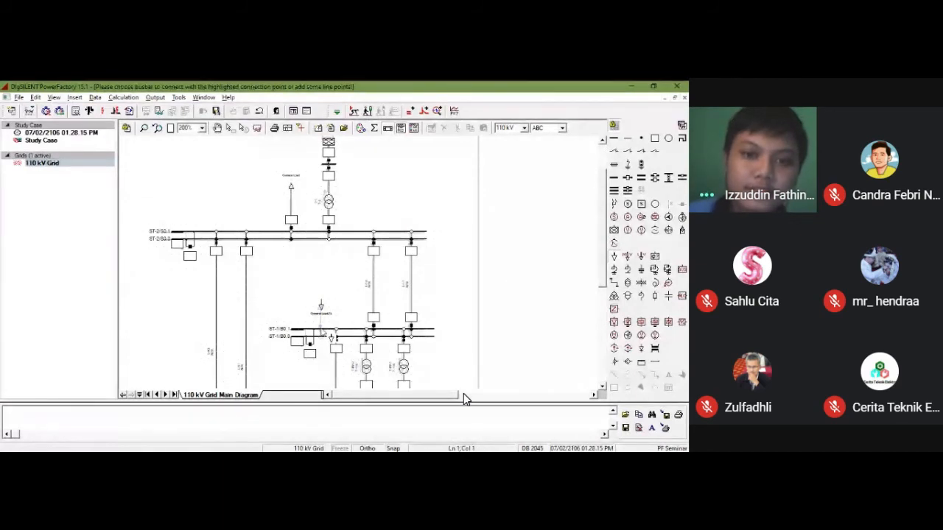
left_click(321, 330)
left_click(396, 296)
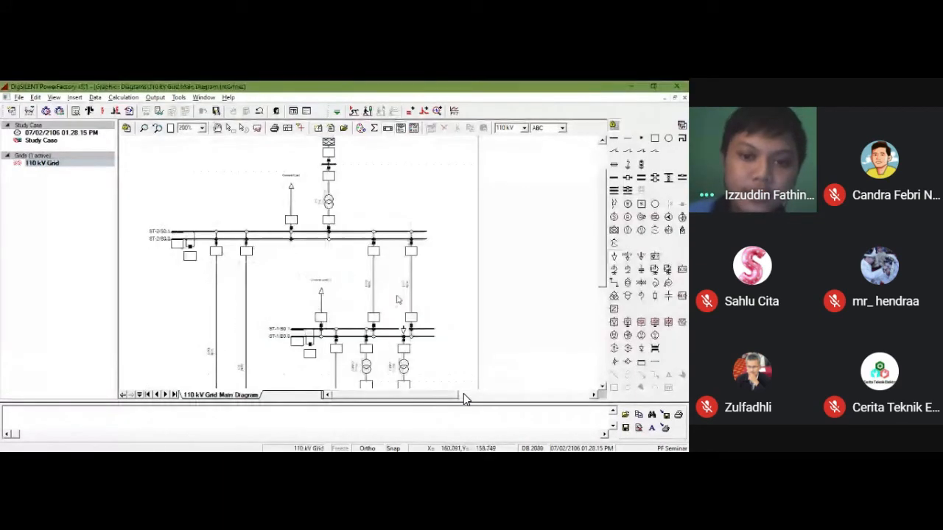
Step: Place two general loads at the traced symbols below the ST-3 busbar and connect each through a new bay with the default terminal name
scroll(375, 341, "down", 2)
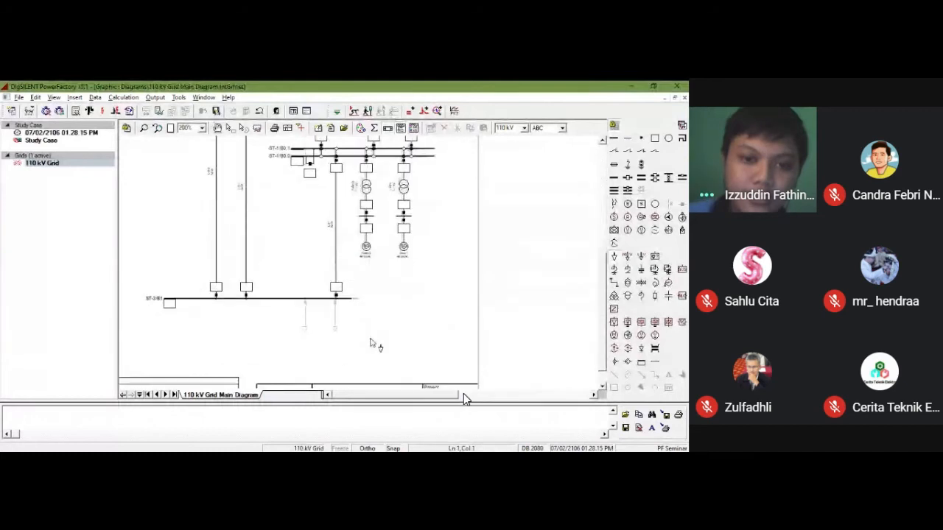
left_click(305, 330)
left_click(305, 299)
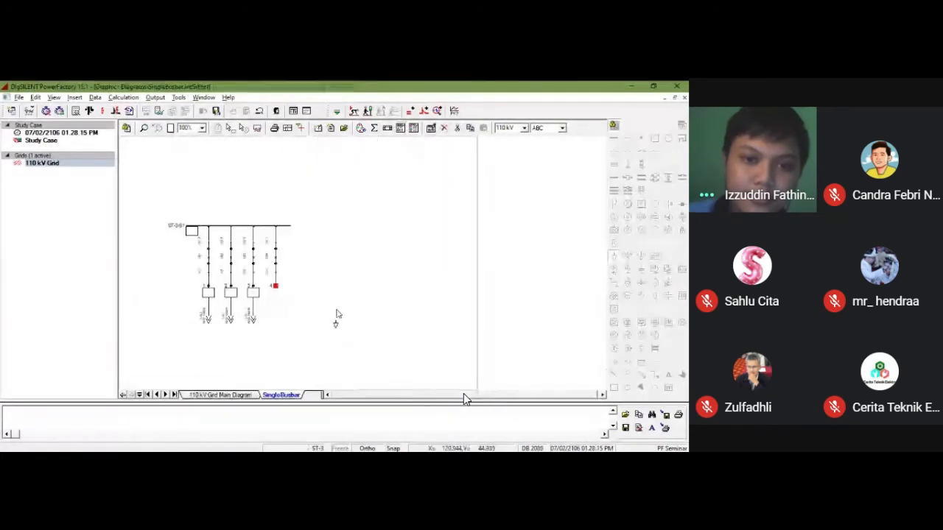
left_click(275, 287)
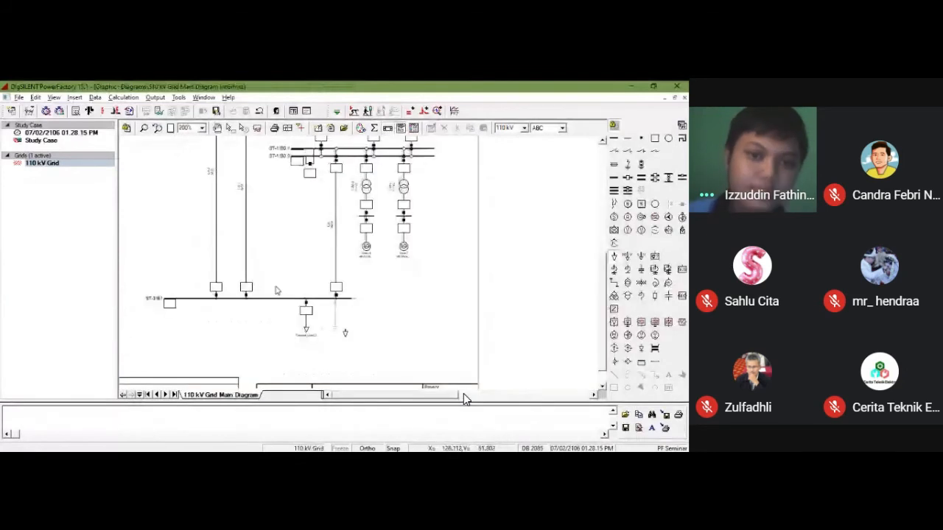
left_click(336, 329)
left_click(337, 299)
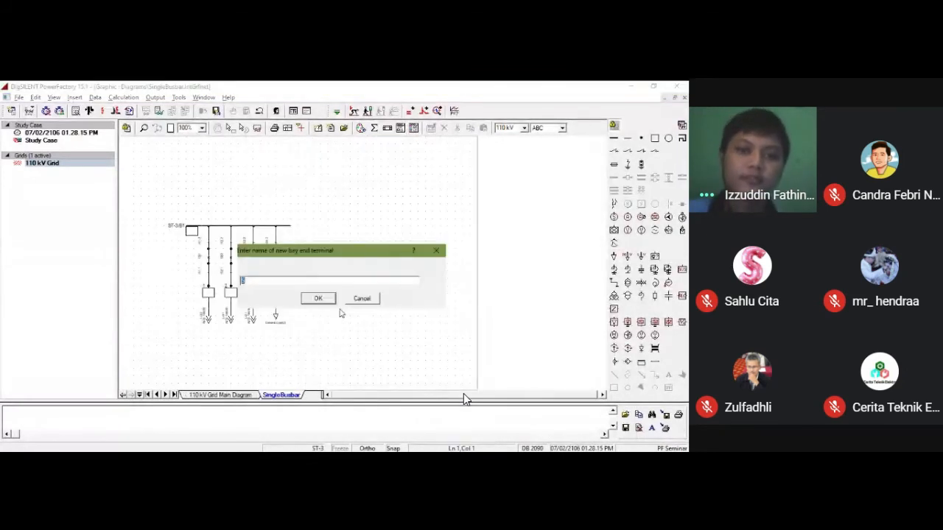
key("Return")
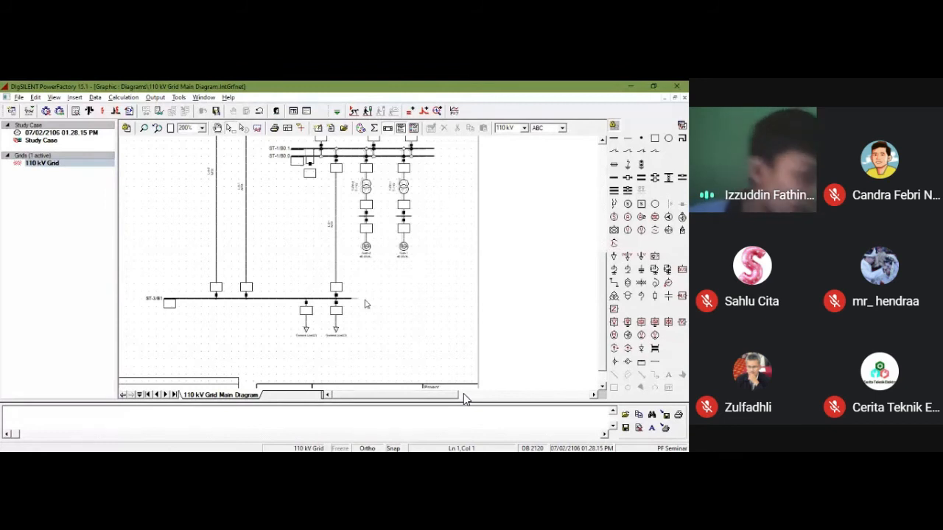
Step: Rename the general load above the ST-2 busbar as BL-ST2
scroll(464, 399, "up", 3)
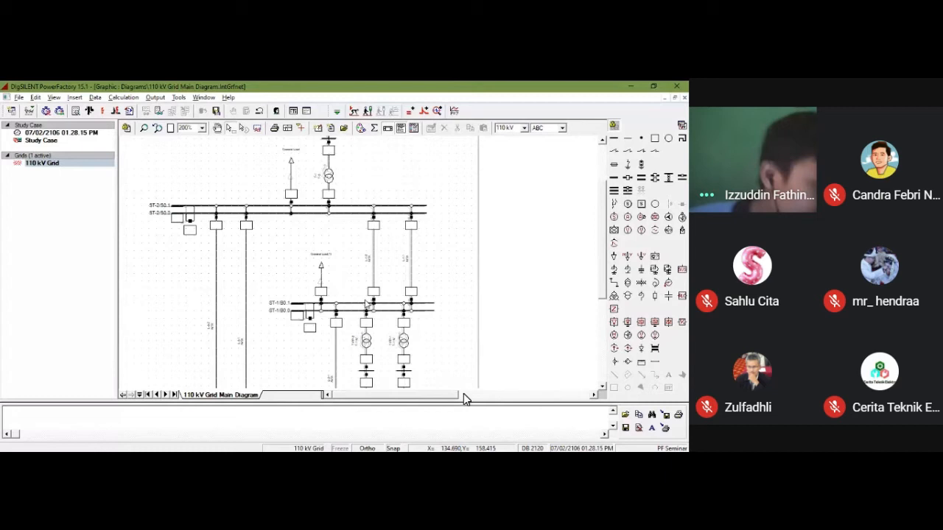
scroll(464, 398, "up", 2)
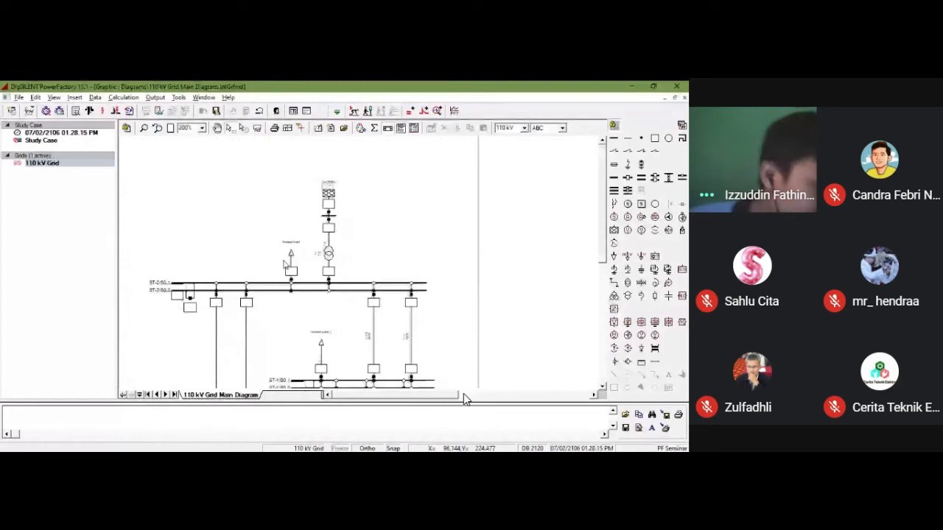
double_click(290, 256)
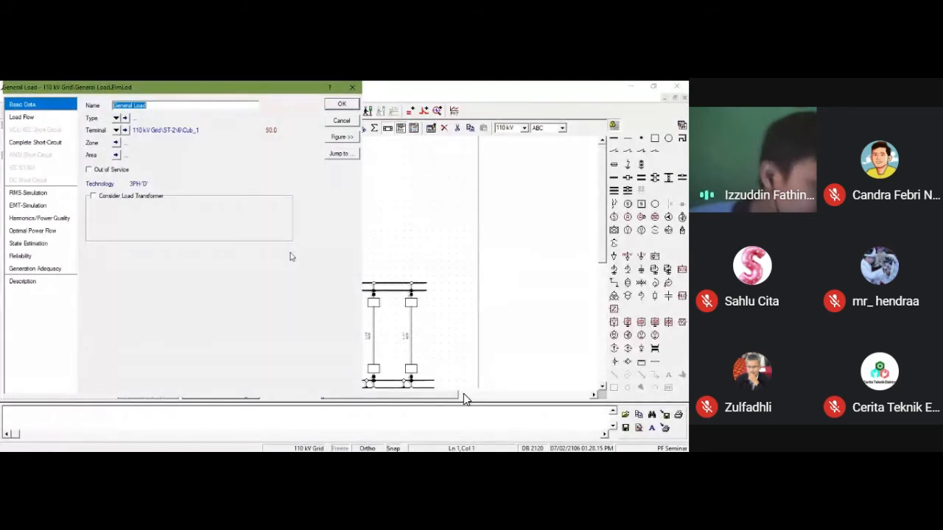
type("M")
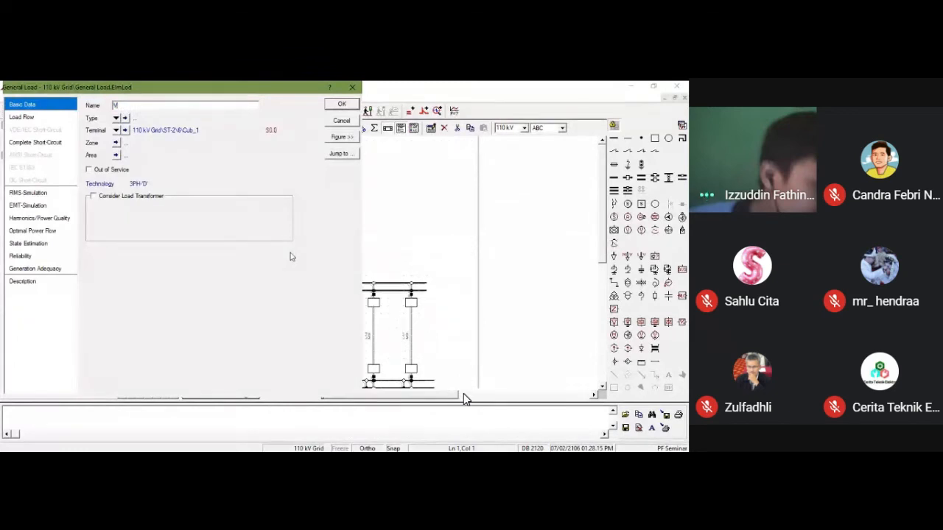
key("BackSpace")
type("BL-ST2")
key("Return")
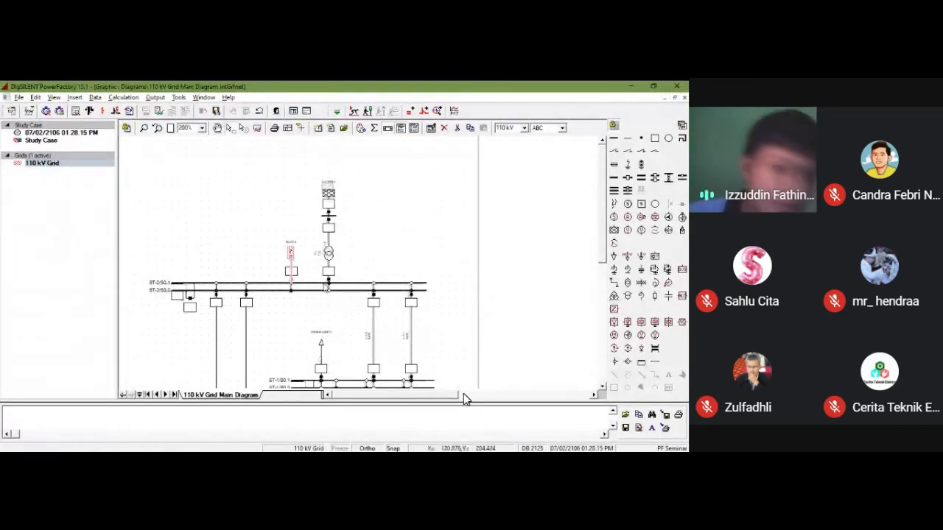
Step: Rename the general load above the ST-1 busbar as BL-ST1
scroll(464, 398, "down", 1)
double_click(322, 318)
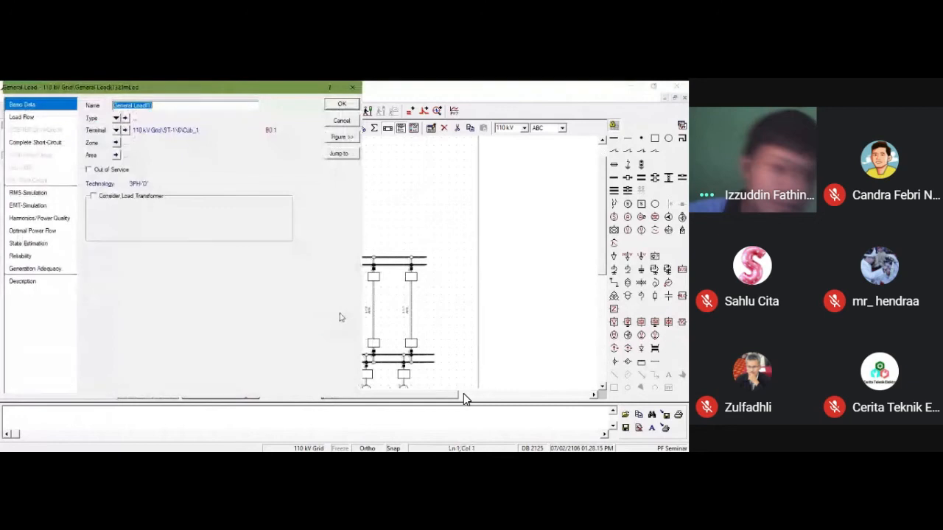
type("BL-ST")
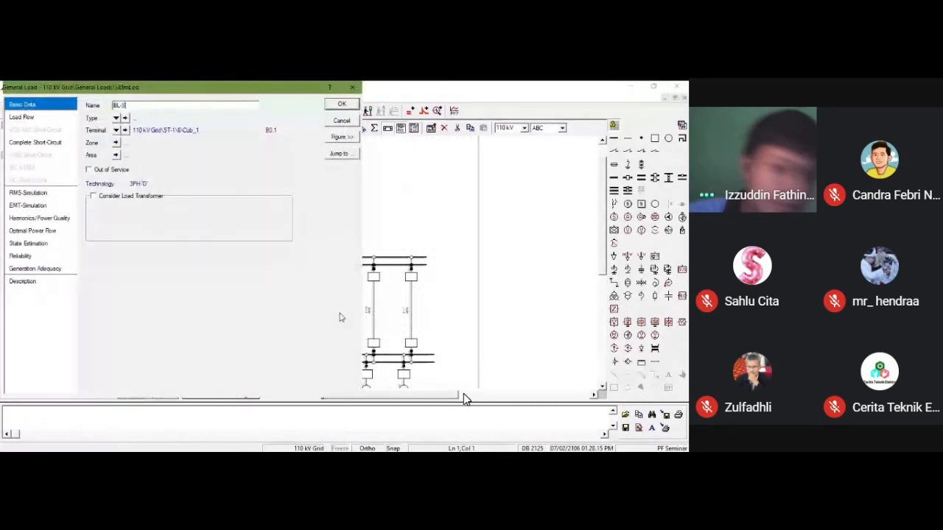
key("Return")
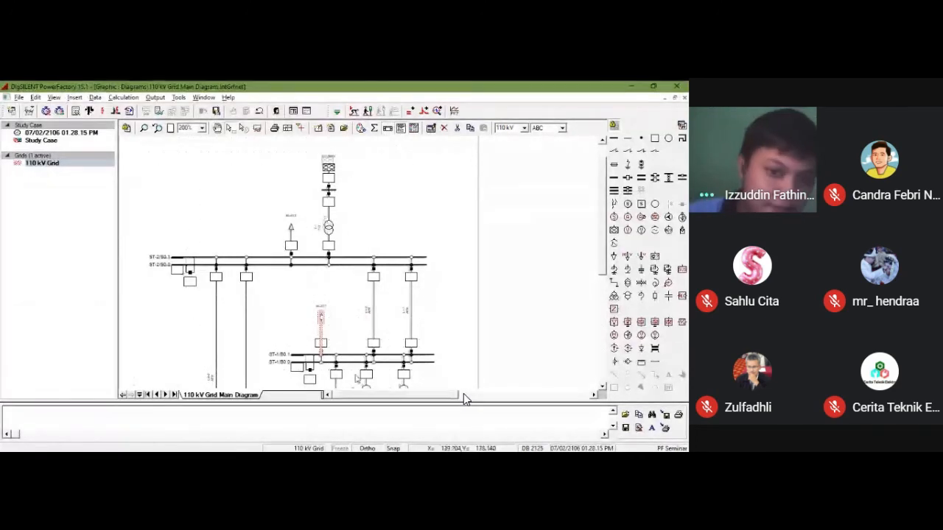
Step: Rename the right-hand general load below the ST-3 busbar, using the BL-ST prefix with its station number
scroll(357, 375, "down", 3)
scroll(361, 393, "down", 2)
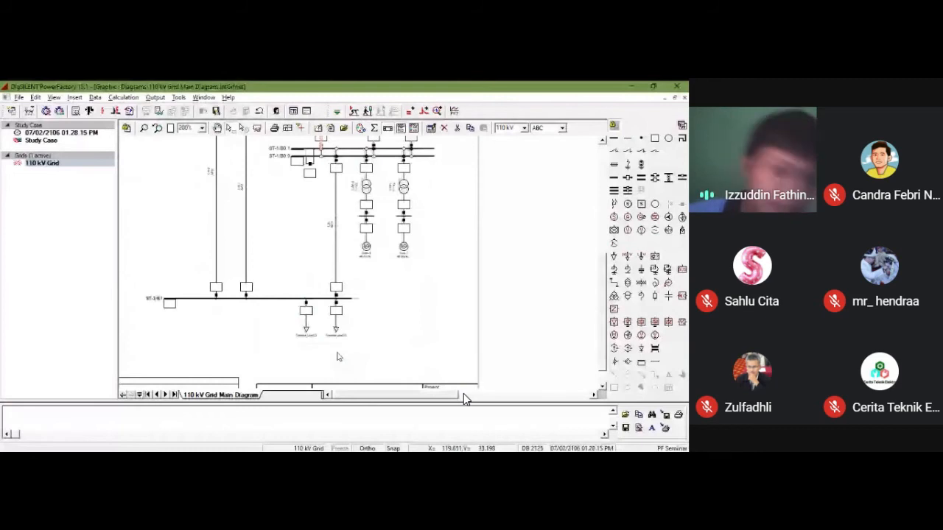
double_click(337, 334)
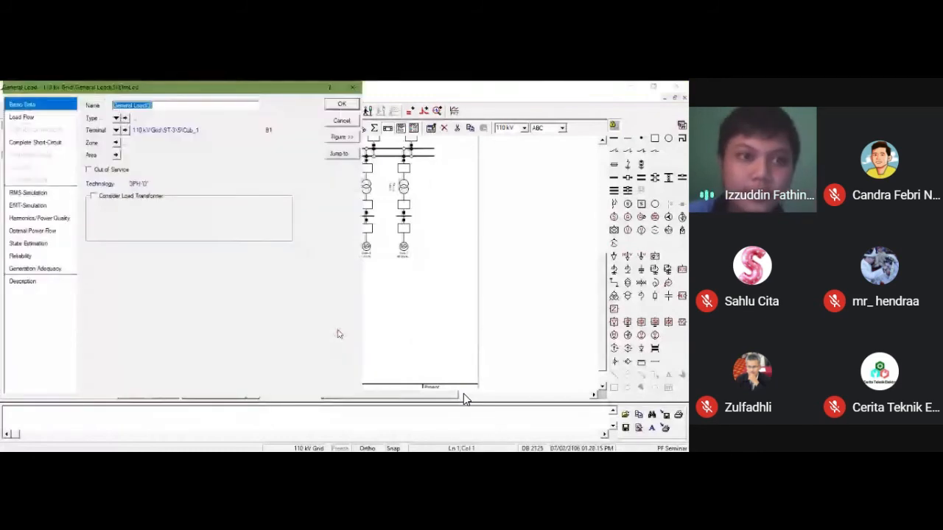
type("BL-ST3.")
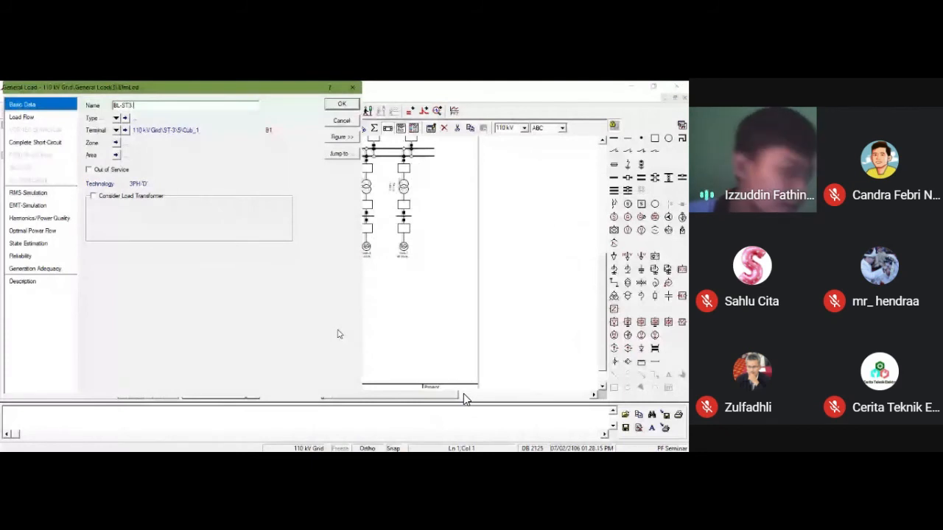
key("Return")
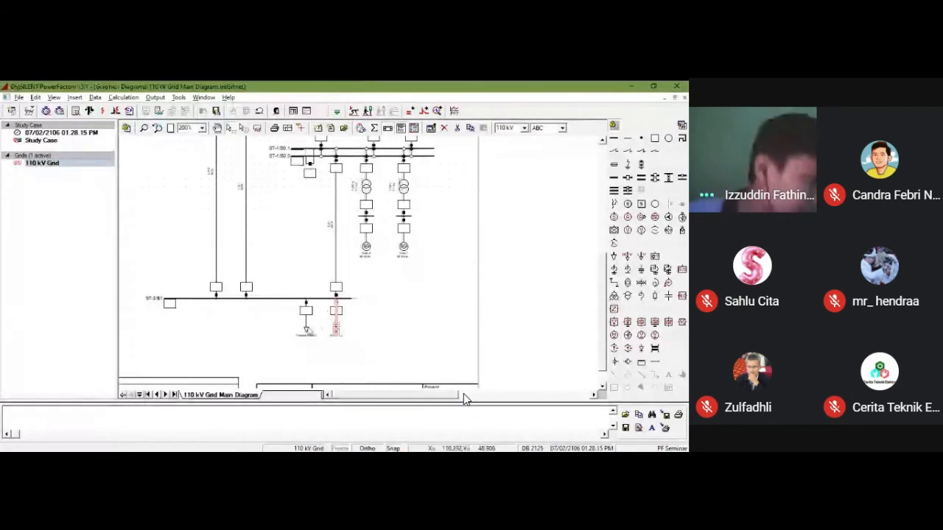
Step: Rename the left-hand general load below the ST-3 busbar as BL-ST3.1
double_click(307, 334)
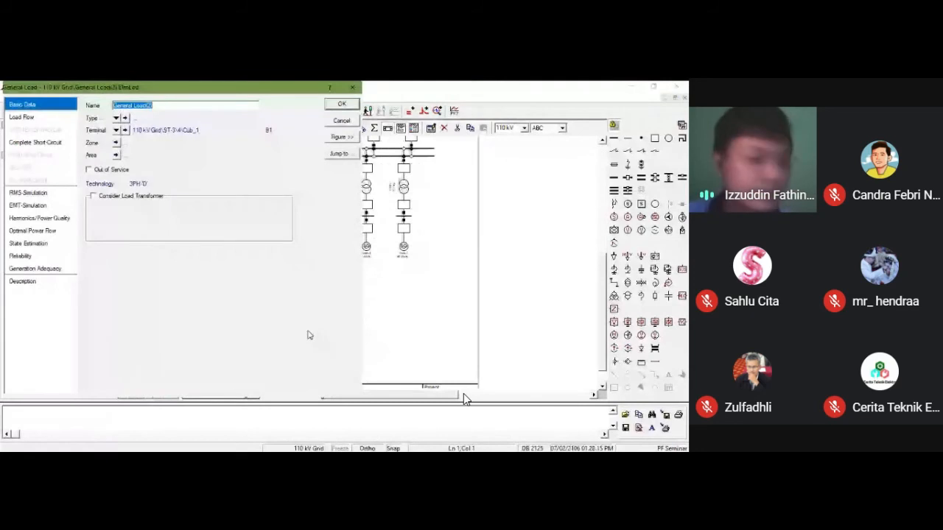
type("BL-ST")
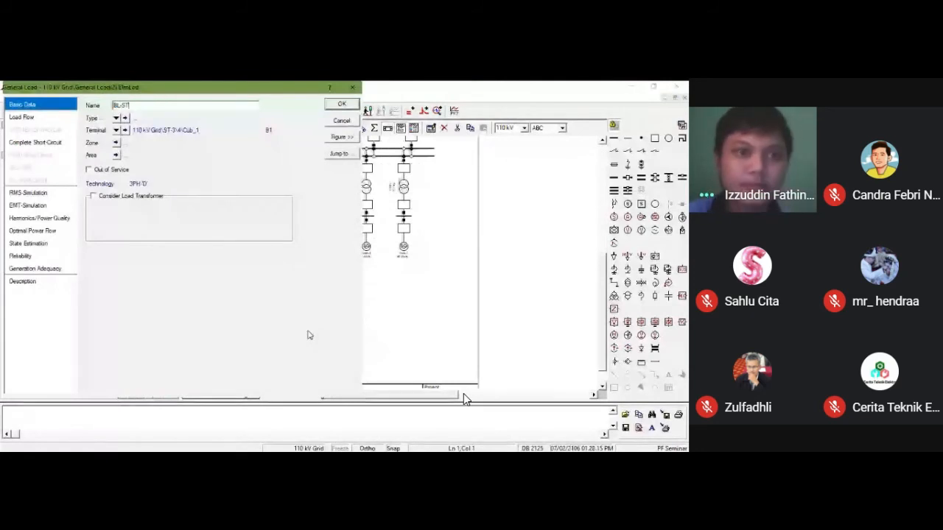
type("3")
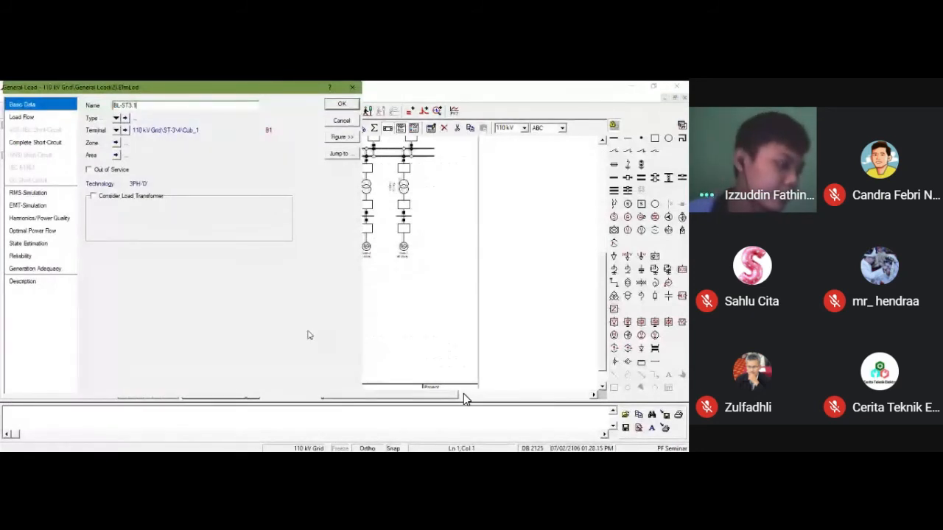
type(".1")
key("Return")
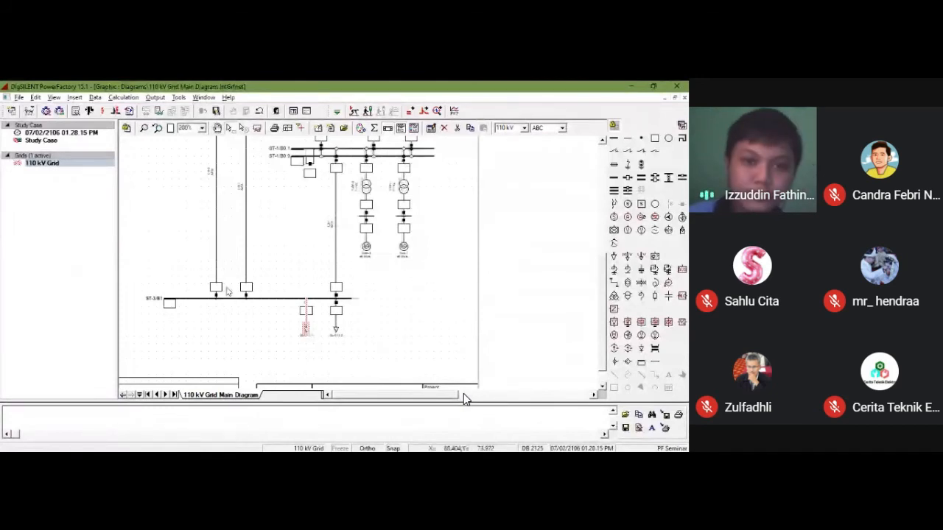
Step: In the load flow data of load BL-ST1, set the input mode to P, cos(phi)
scroll(255, 275, "up", 3)
scroll(257, 274, "down", 2)
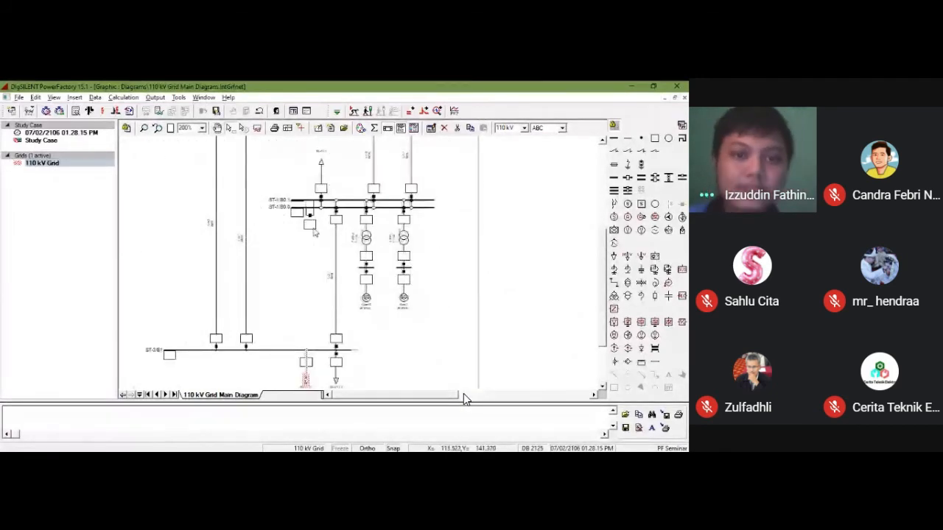
scroll(463, 399, "up", 2)
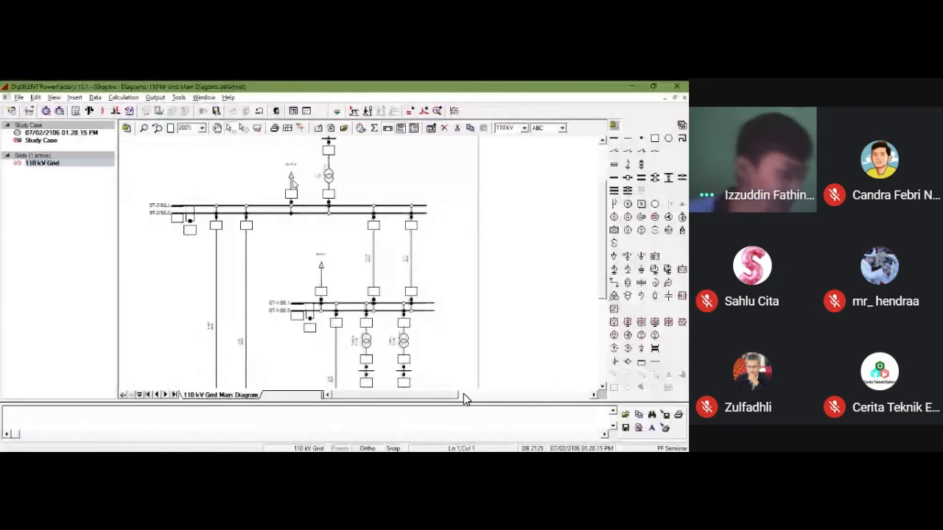
double_click(292, 183)
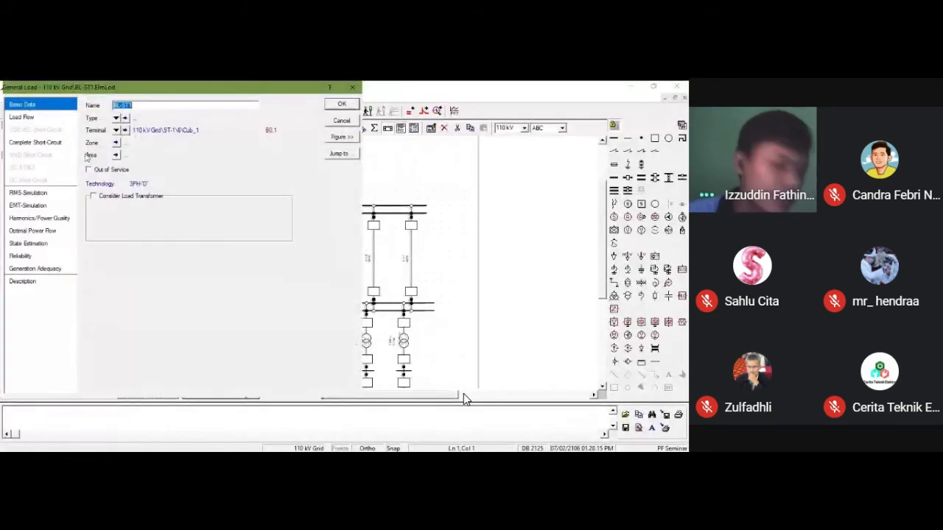
left_click(53, 116)
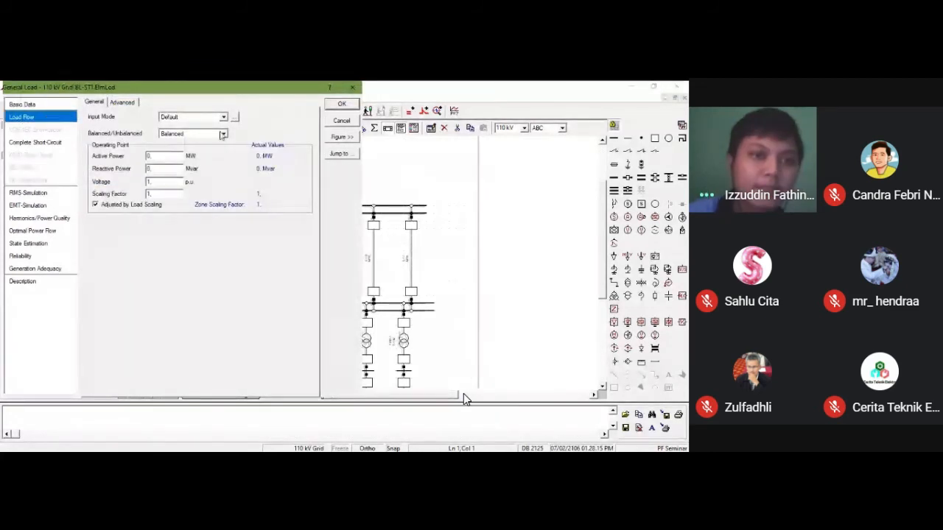
left_click(223, 118)
left_click(206, 141)
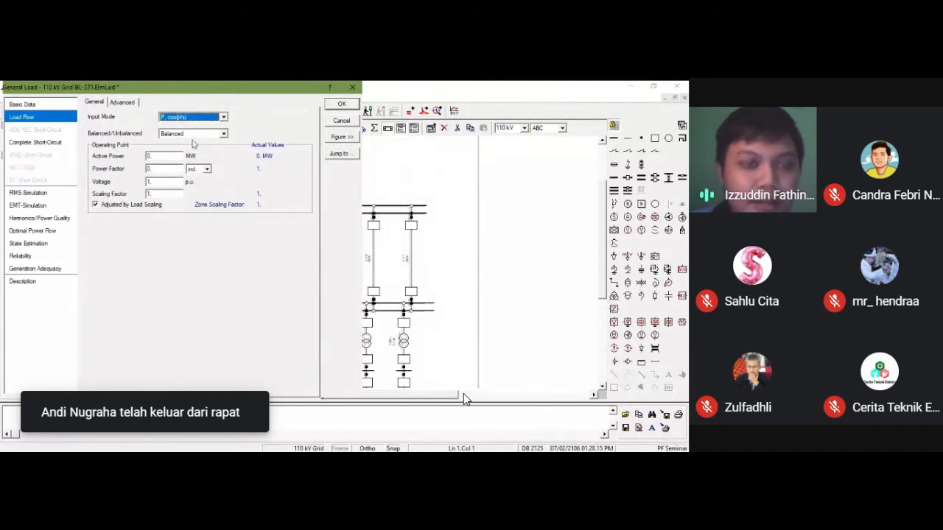
Step: Try the P, Q and I, cos(phi) input modes for load BL-ST1 and return to P, cos(phi)
left_click(224, 119)
left_click(193, 142)
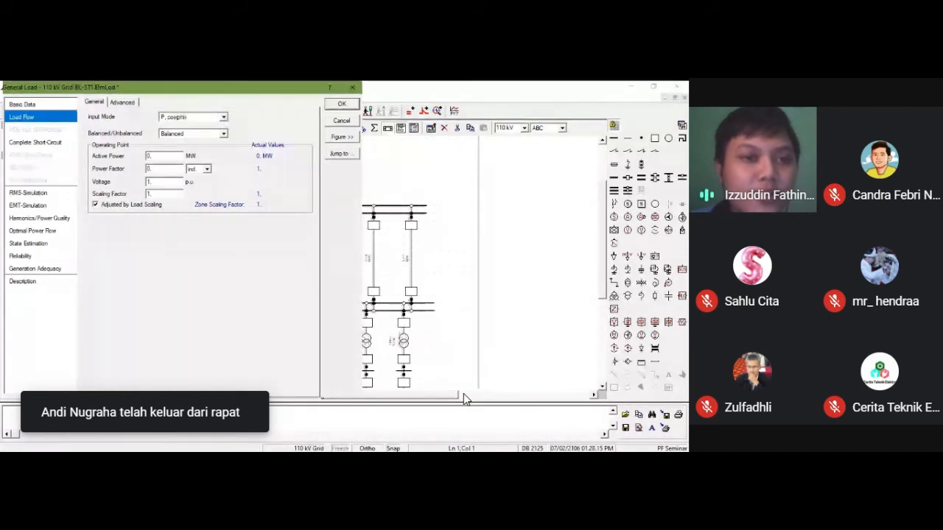
key("Up")
left_click(194, 135)
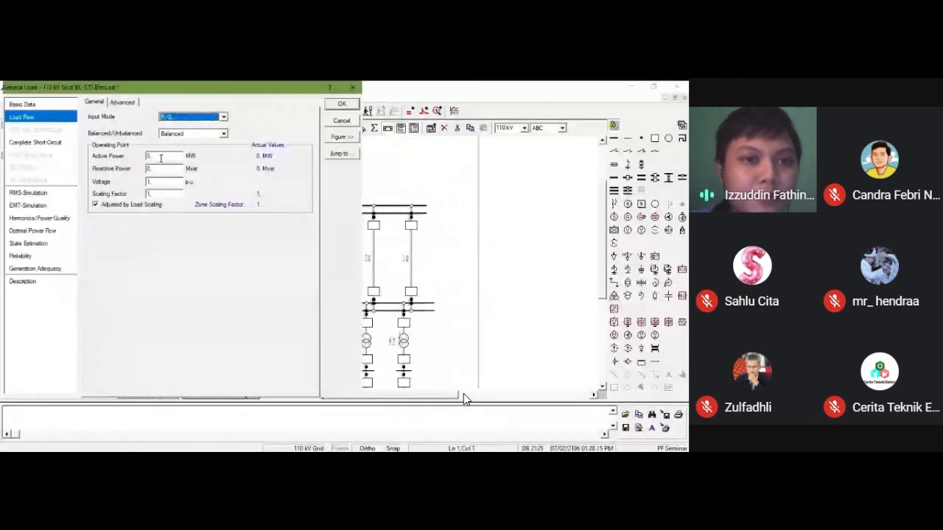
left_click(223, 120)
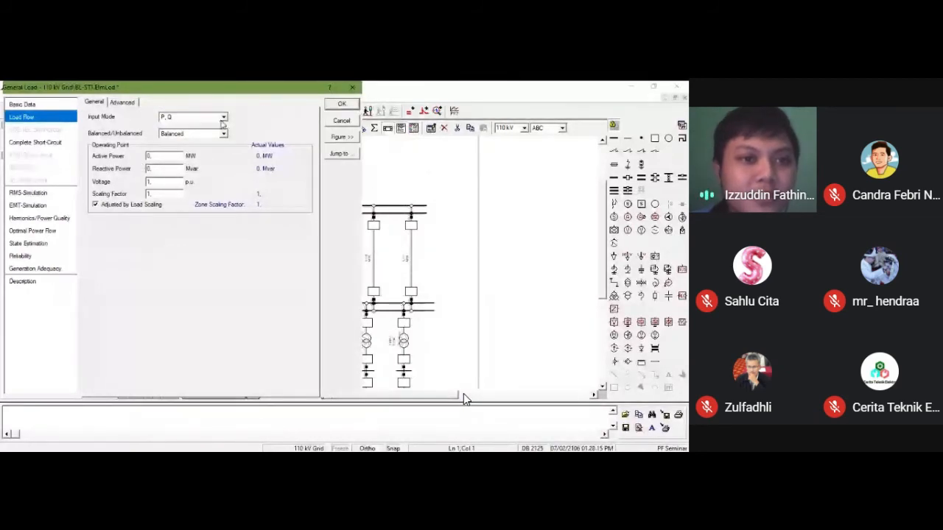
left_click(165, 159)
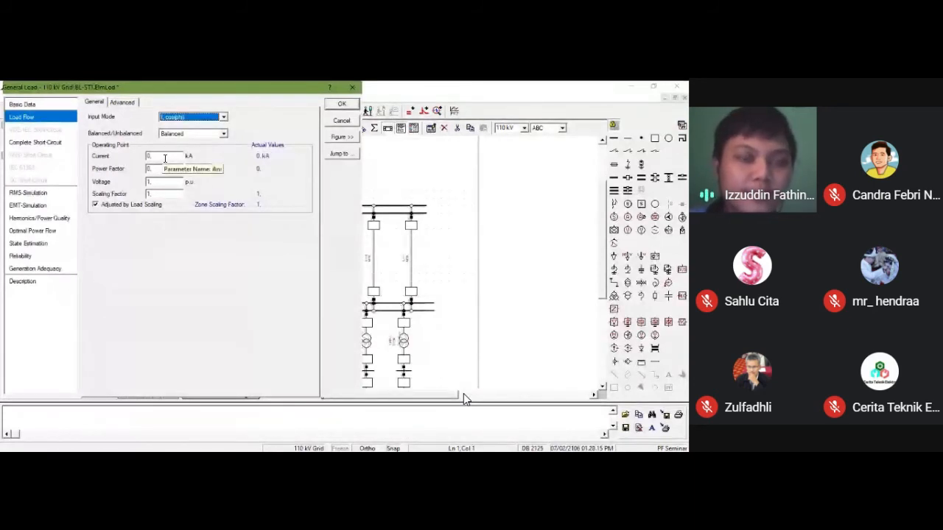
left_click(224, 121)
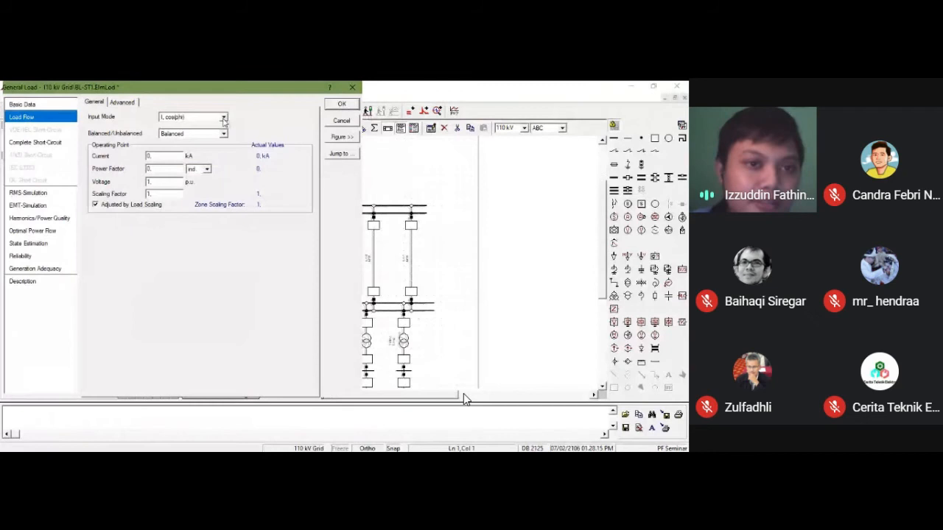
left_click(170, 147)
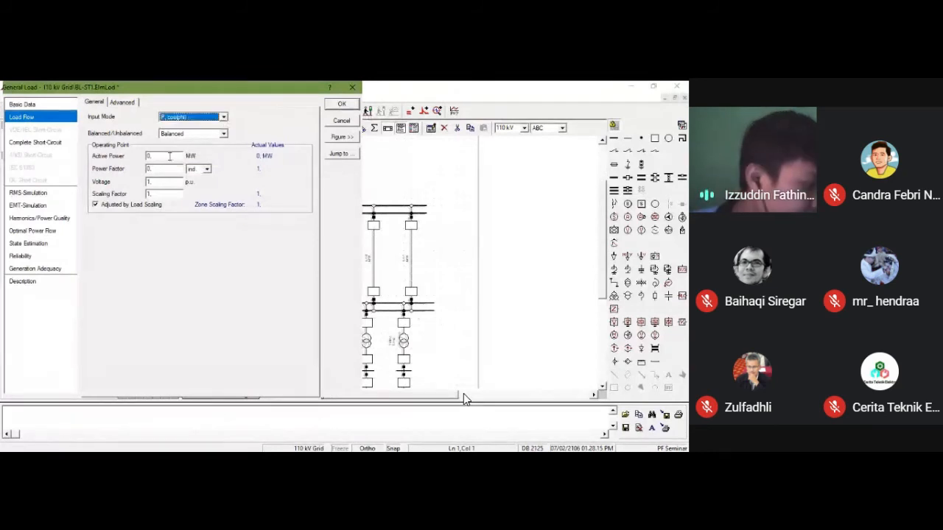
Step: Set load BL-ST1's active power to 22 MW and its power factor to 0.86, and accept the load data
left_click_drag(170, 156, 126, 166)
type("22")
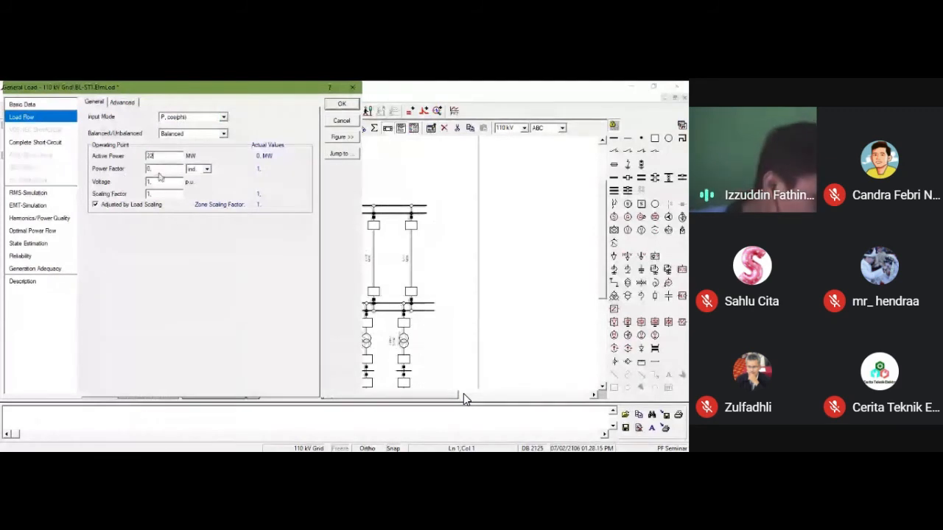
left_click(161, 169)
left_click_drag(161, 169, 116, 175)
type("0")
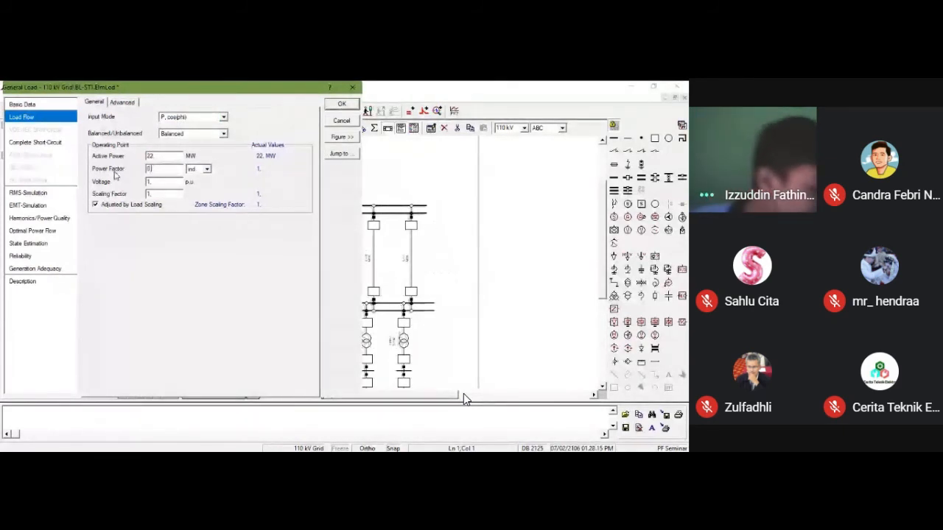
type(".86")
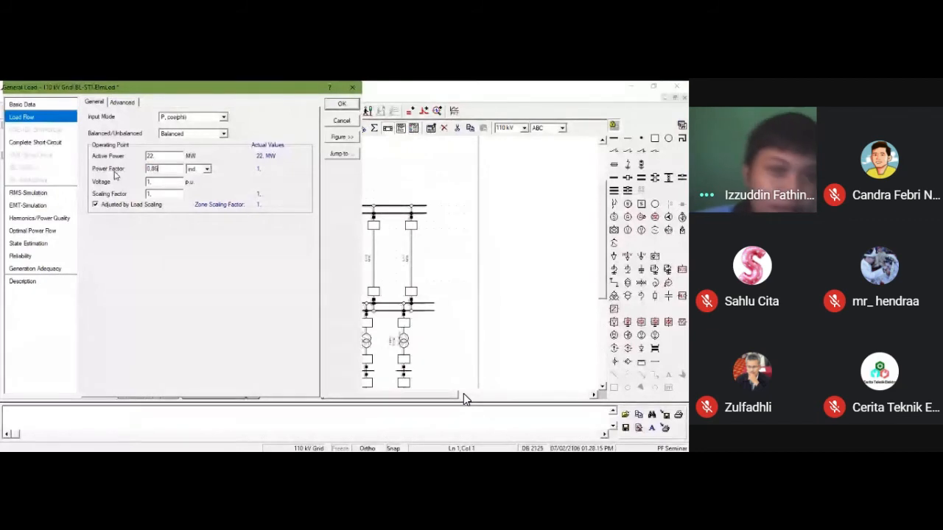
left_click(338, 104)
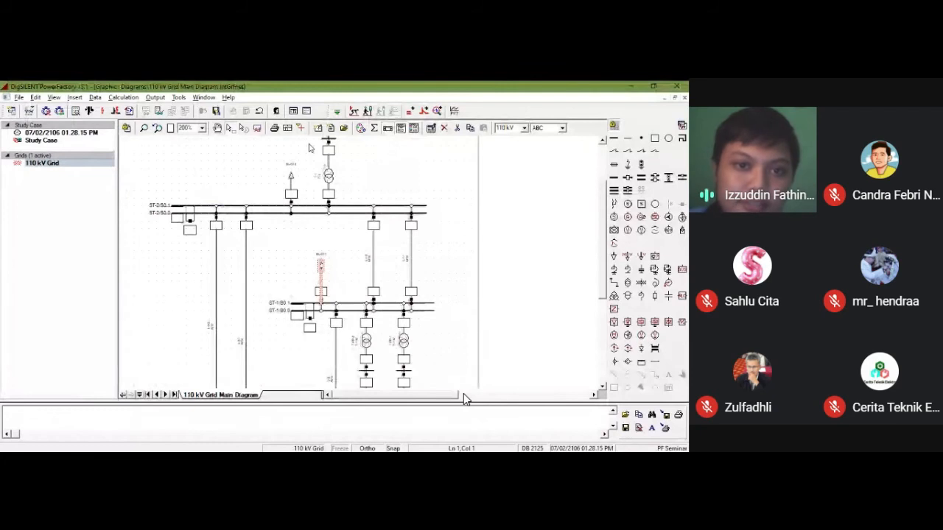
Step: List all general loads of the 110 kV grid in the object filter
left_click(280, 179)
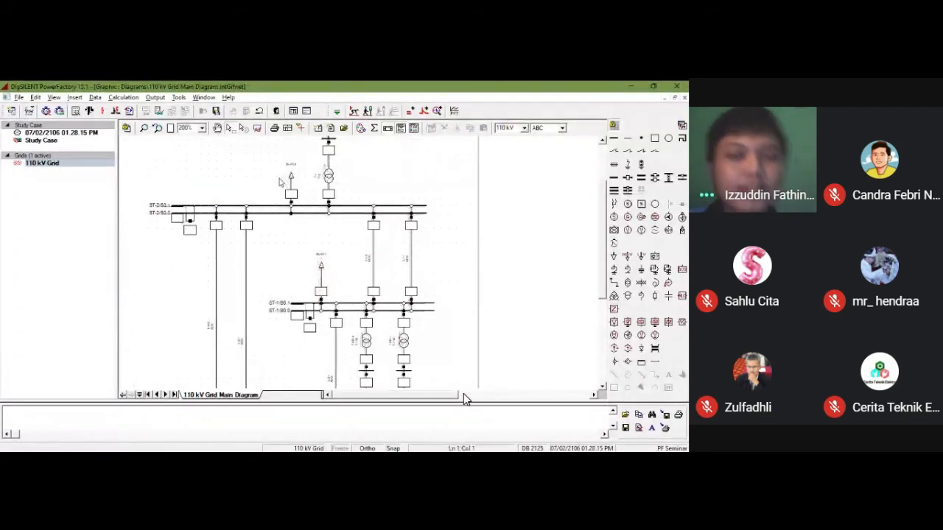
scroll(280, 181, "down", 6)
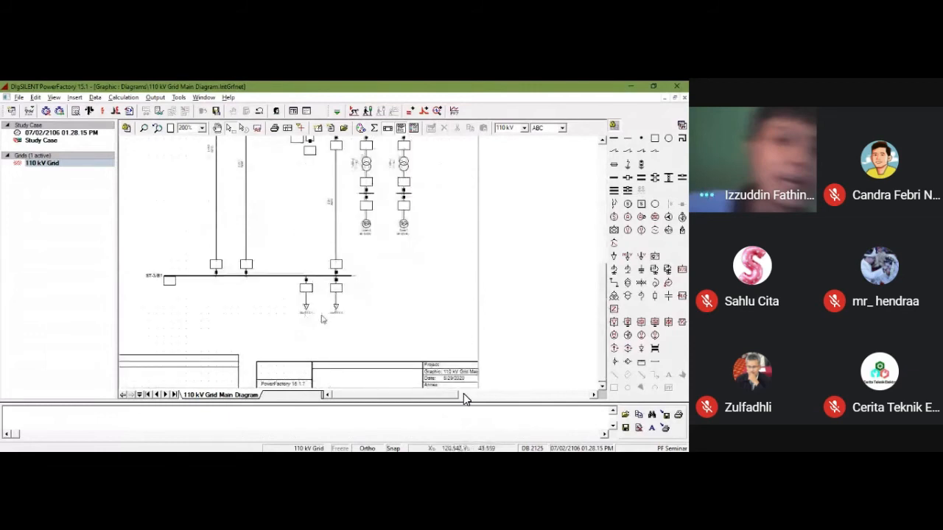
scroll(306, 318, "up", 6)
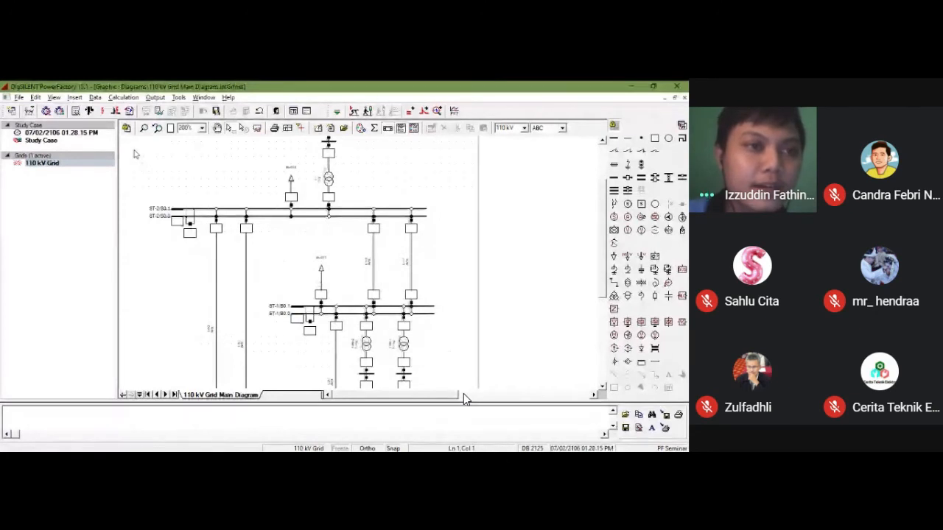
left_click(30, 112)
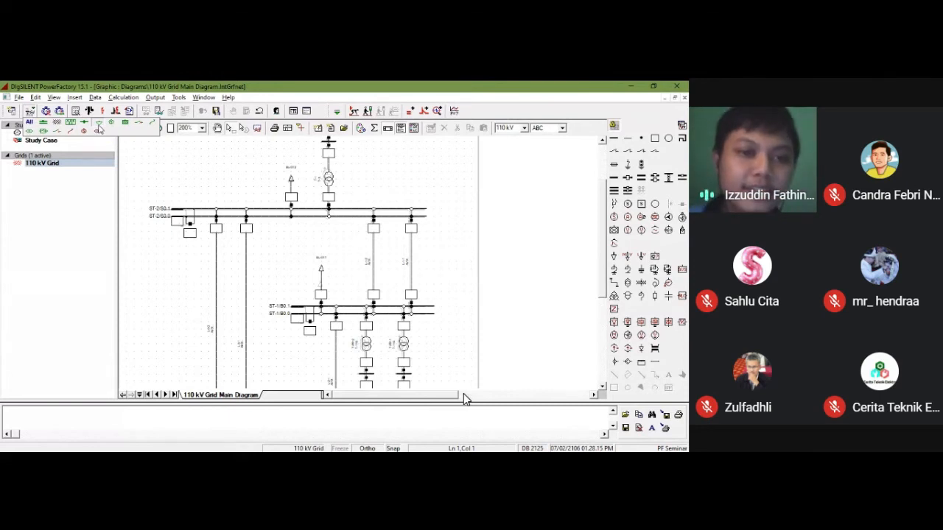
left_click(98, 129)
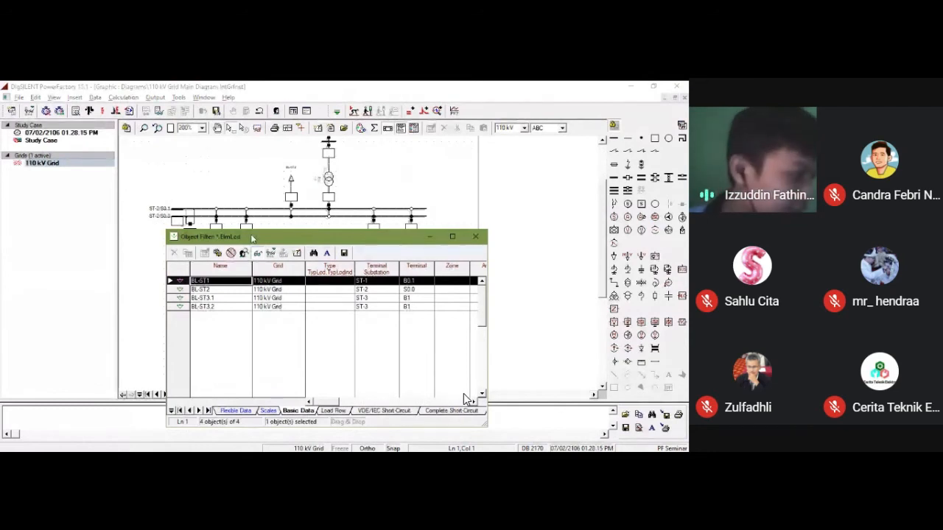
left_click_drag(251, 237, 328, 174)
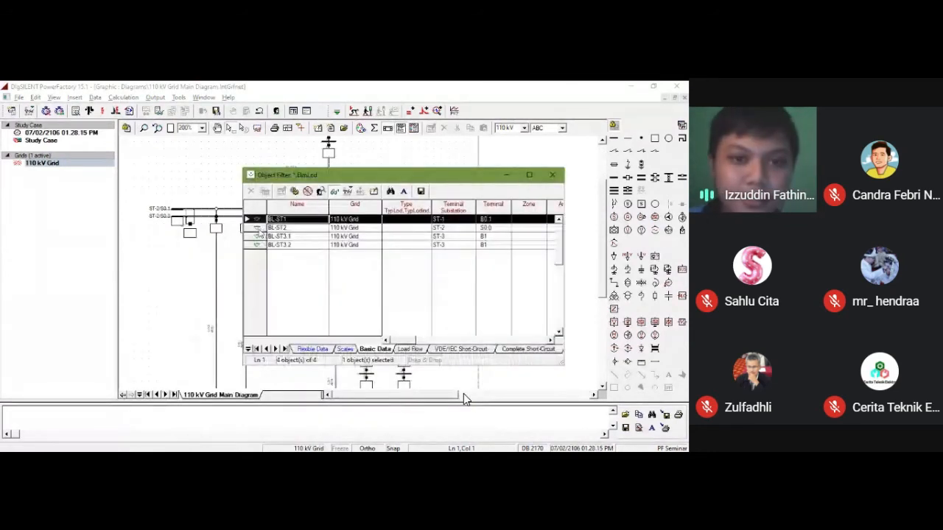
Step: Set load BL-ST2's load flow input mode to P, cos(phi), with 35 MW active power and a 0.88 power factor
left_click(257, 229)
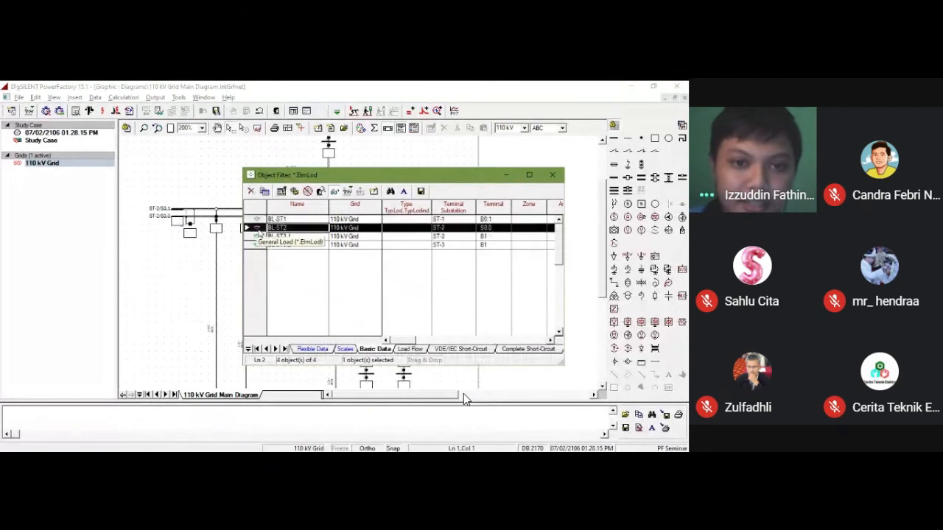
right_click(258, 230)
left_click(280, 208)
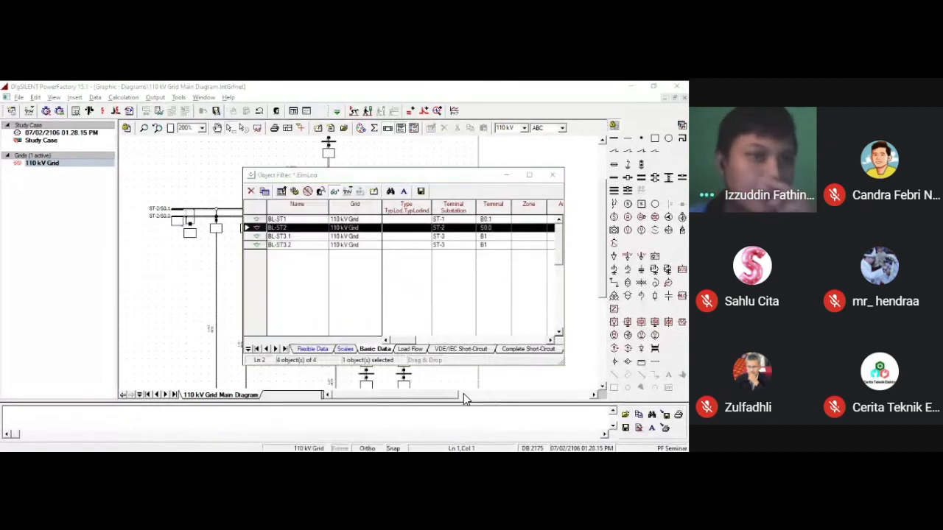
left_click(32, 118)
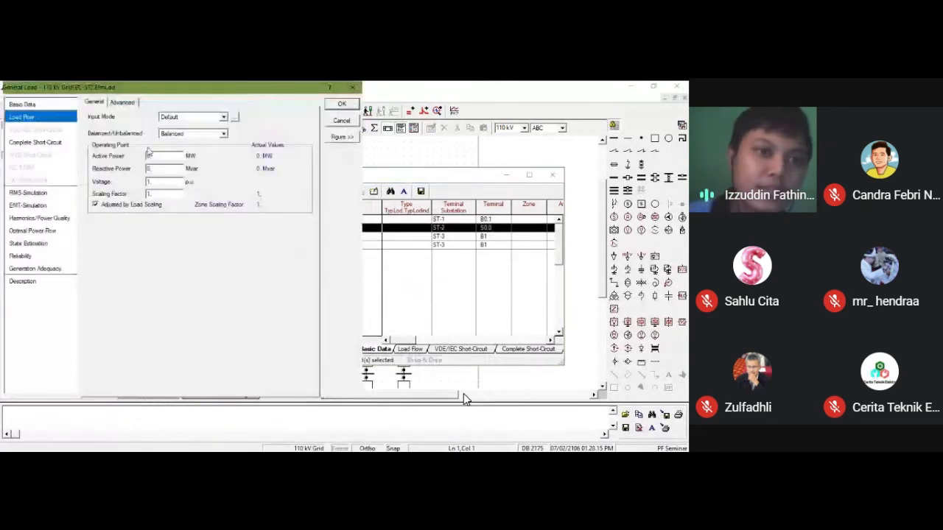
left_click(184, 119)
left_click(182, 139)
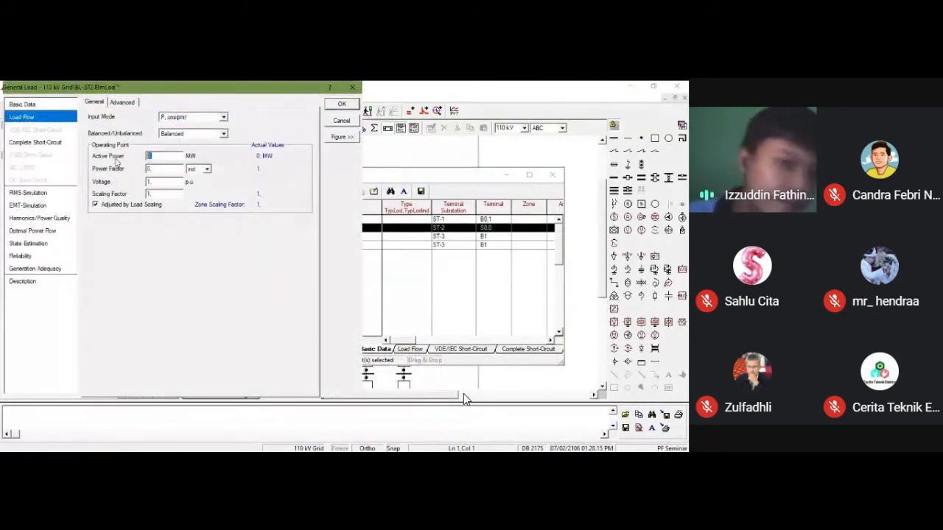
type("35")
key("Tab")
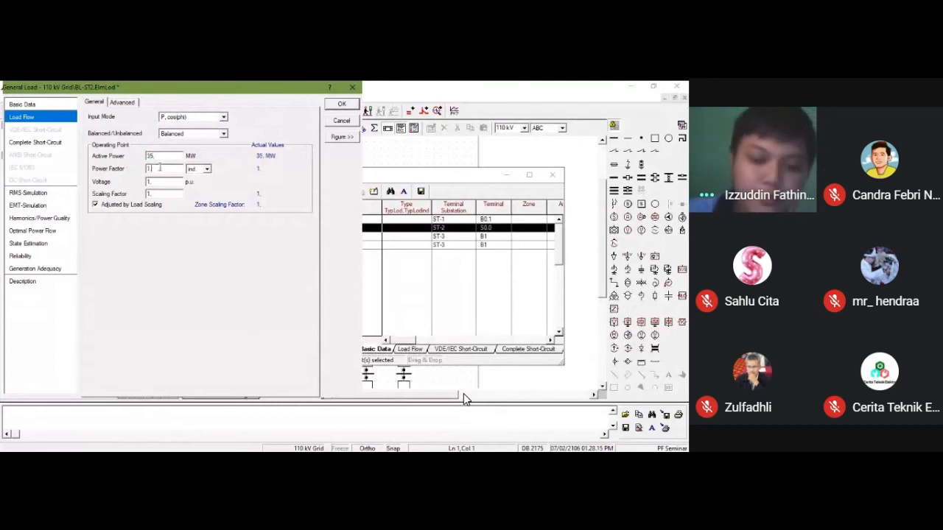
type("0.88")
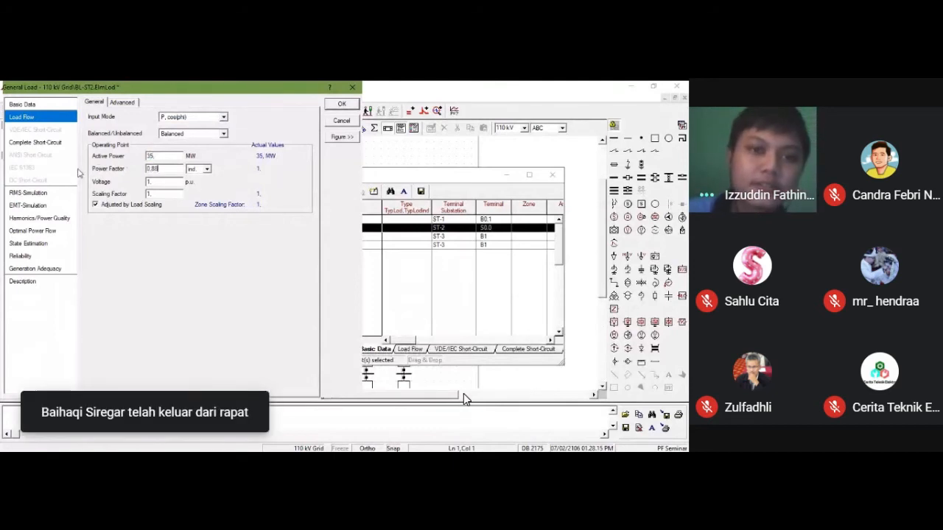
key("Return")
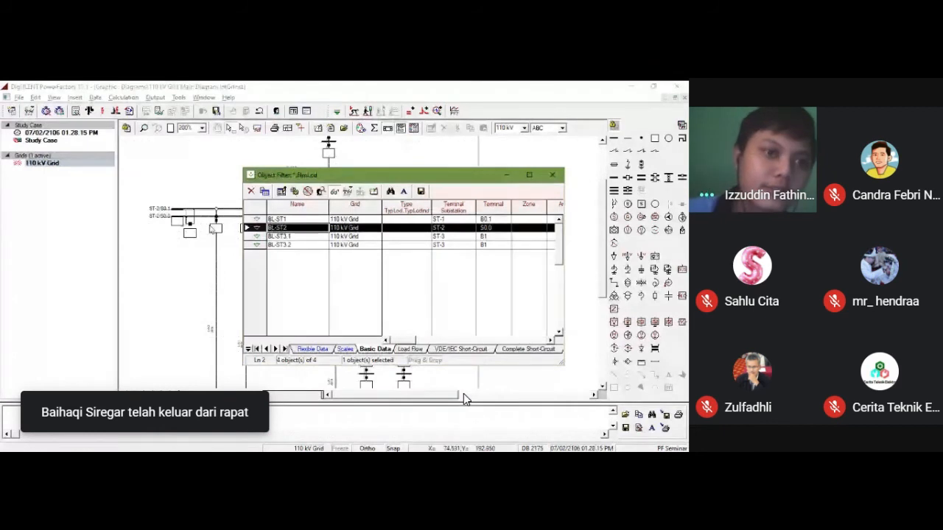
Step: Set the active power of load BL-ST3.1 to 46.4 MW in its load flow data
right_click(257, 236)
left_click(294, 208)
left_click(70, 117)
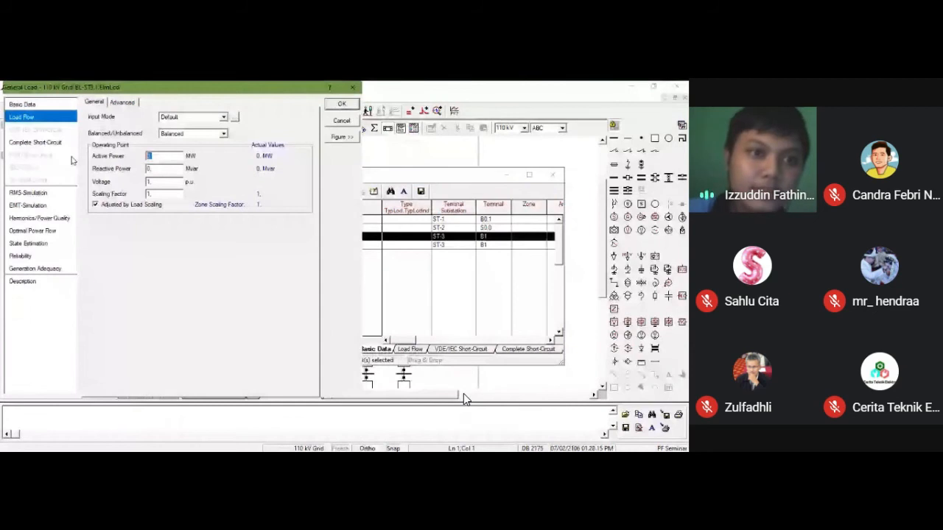
type("46,4")
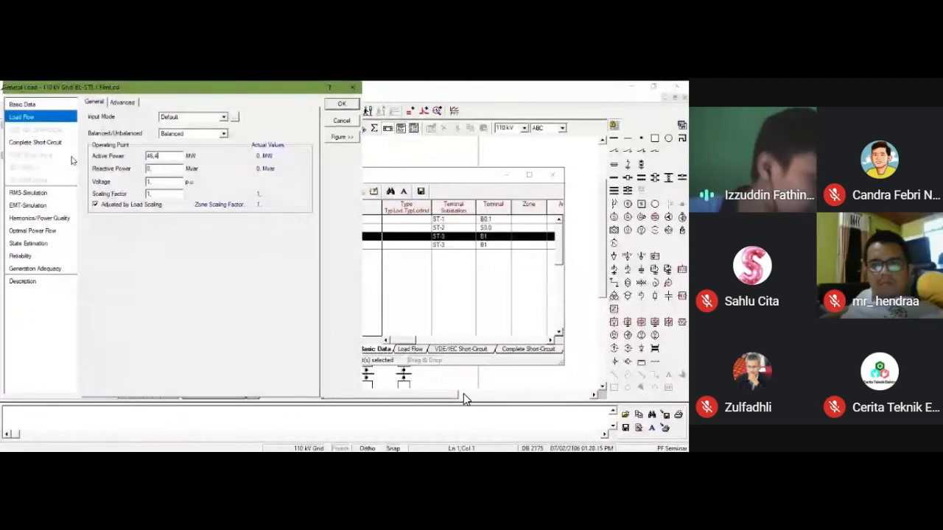
key("Tab")
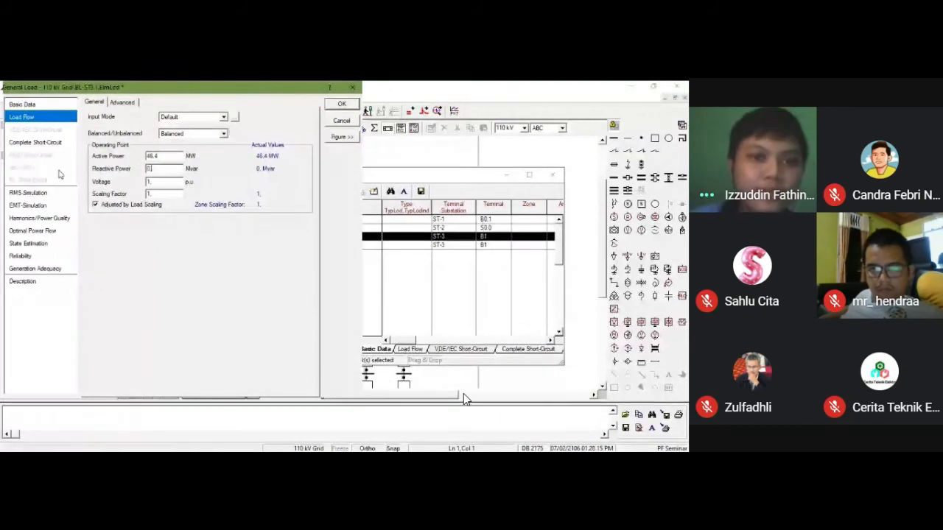
key("Return")
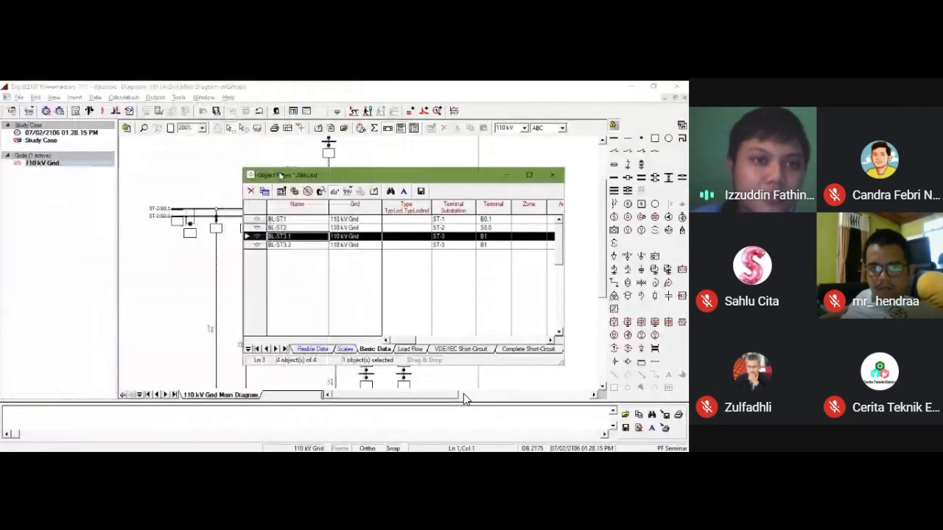
Step: Set load BL-ST3.2's input mode to P, cos(phi), with 50 MW and a 0.85 power factor, and close the load list
double_click(259, 245)
left_click(42, 118)
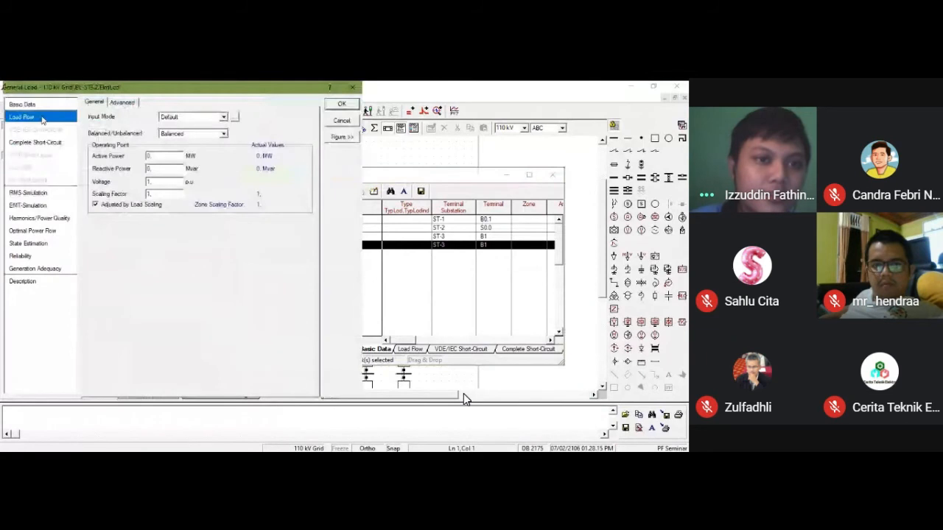
left_click(181, 119)
left_click(182, 142)
left_click(160, 158)
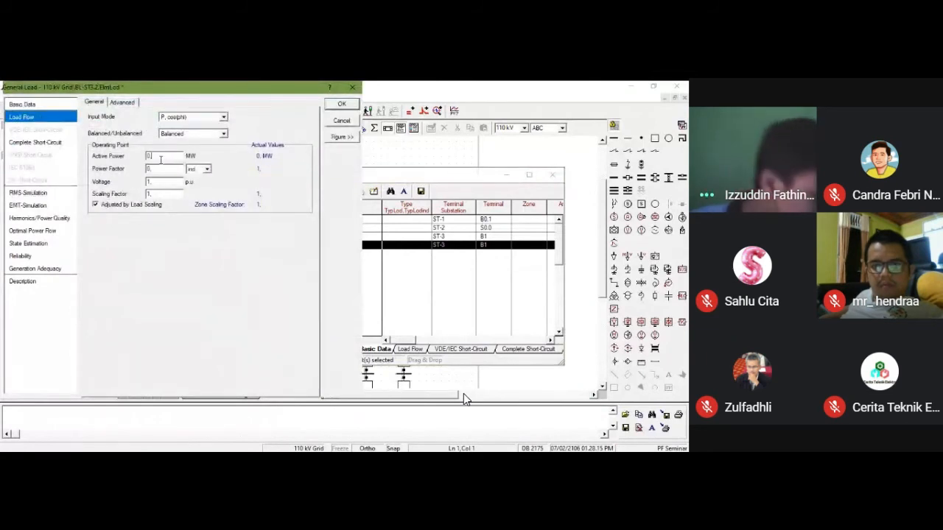
type("50")
key("Tab")
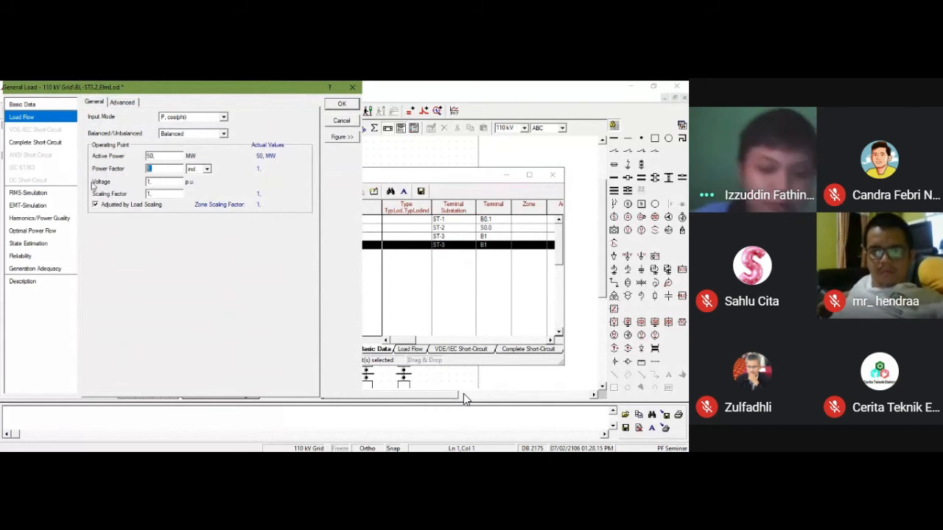
type("0.85")
key("Return")
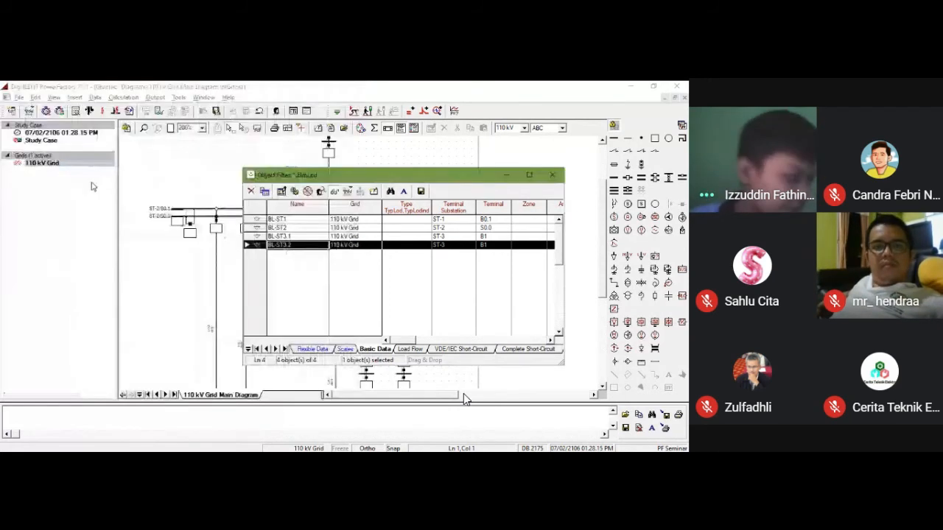
left_click(560, 177)
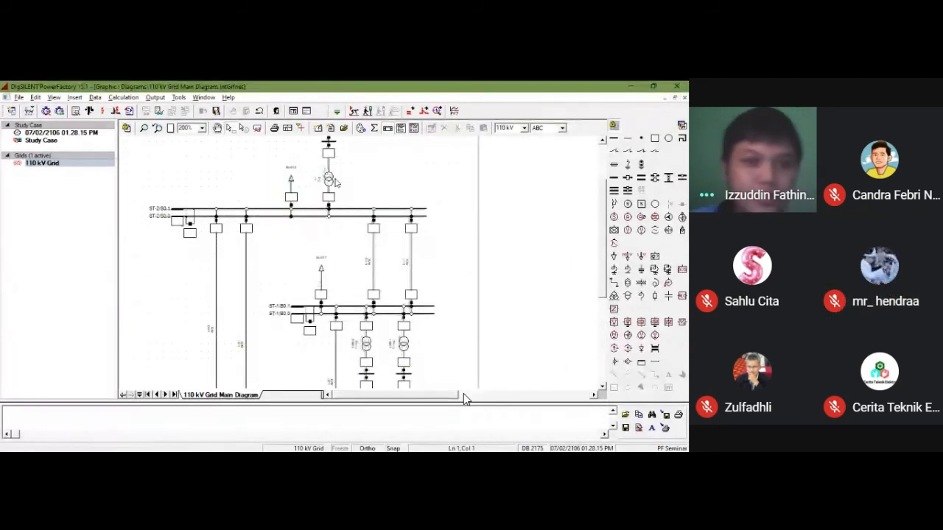
Step: Make the Background layer of the 110 kV Grid main diagram invisible
scroll(323, 209, "down", 3)
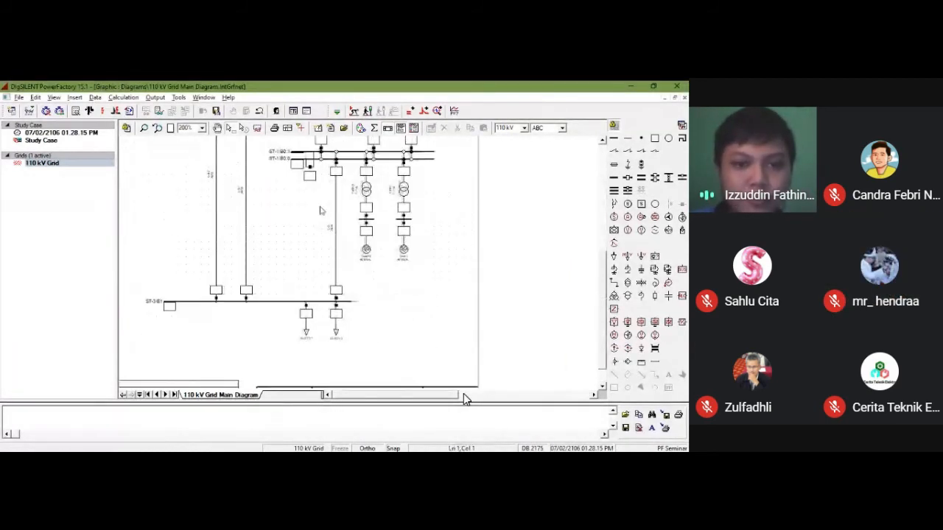
scroll(322, 210, "up", 7)
scroll(322, 211, "down", 9)
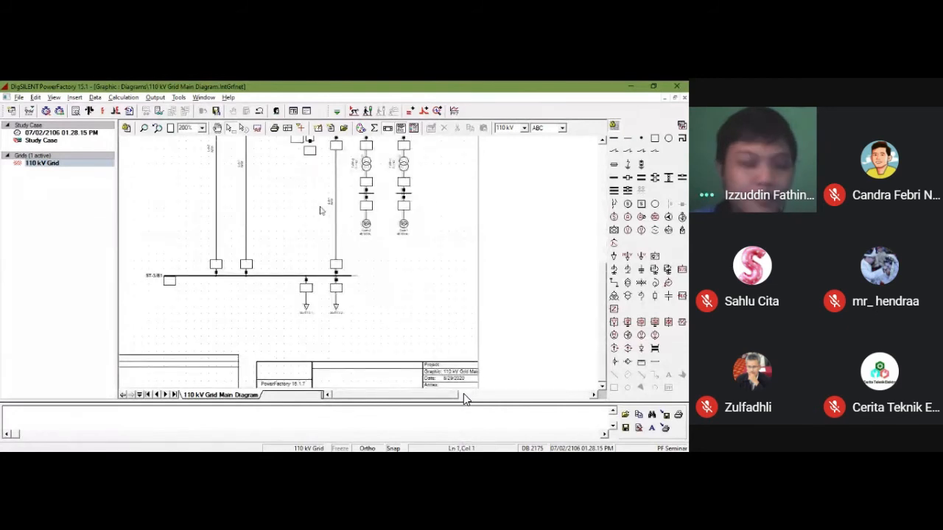
scroll(463, 398, "up", 6)
scroll(463, 398, "down", 3)
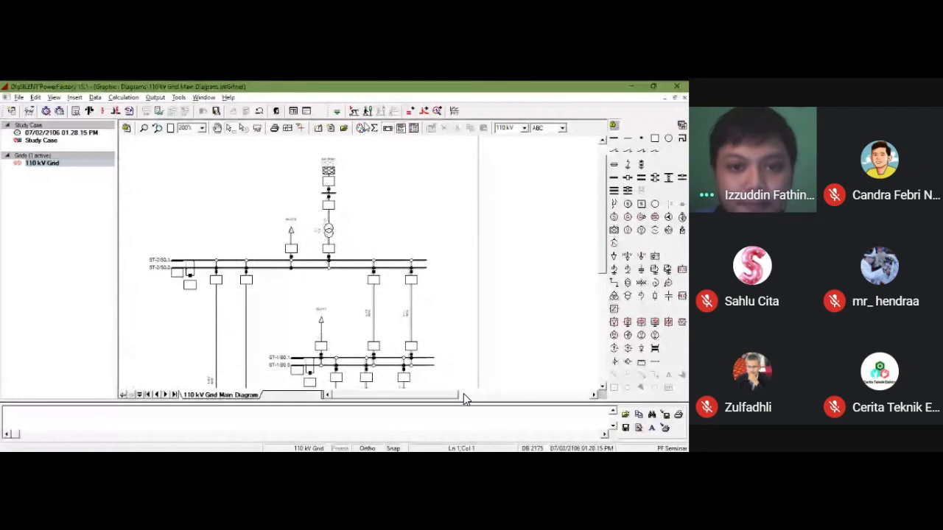
left_click(366, 127)
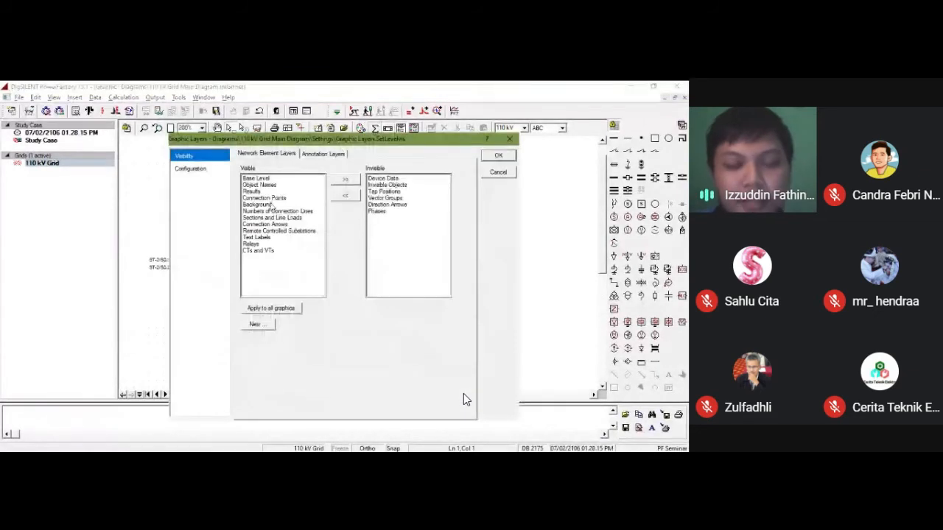
left_click(258, 204)
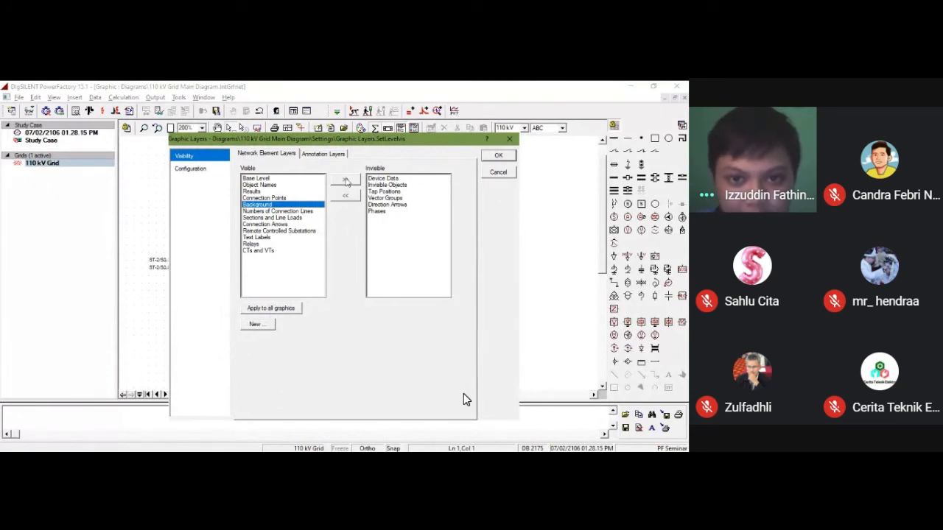
left_click(345, 181)
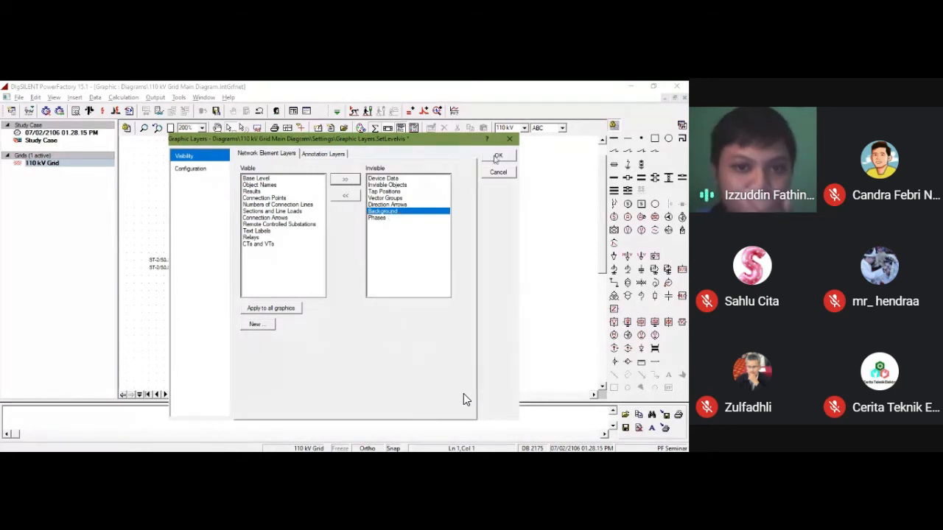
left_click(498, 155)
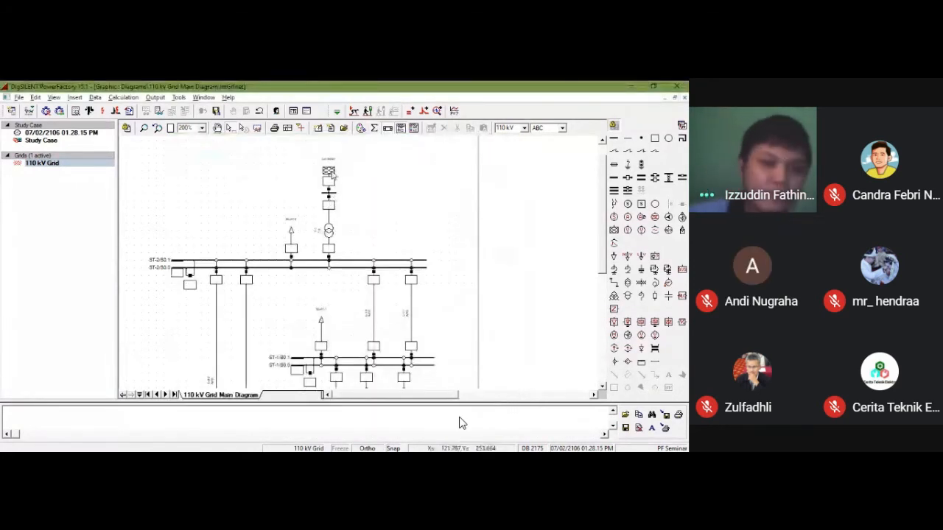
scroll(351, 274, "down", 2)
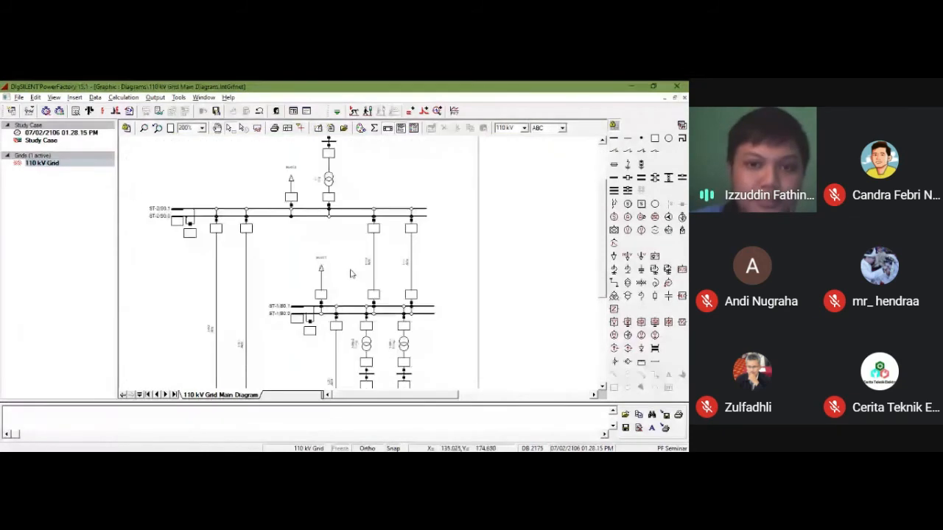
scroll(352, 274, "down", 3)
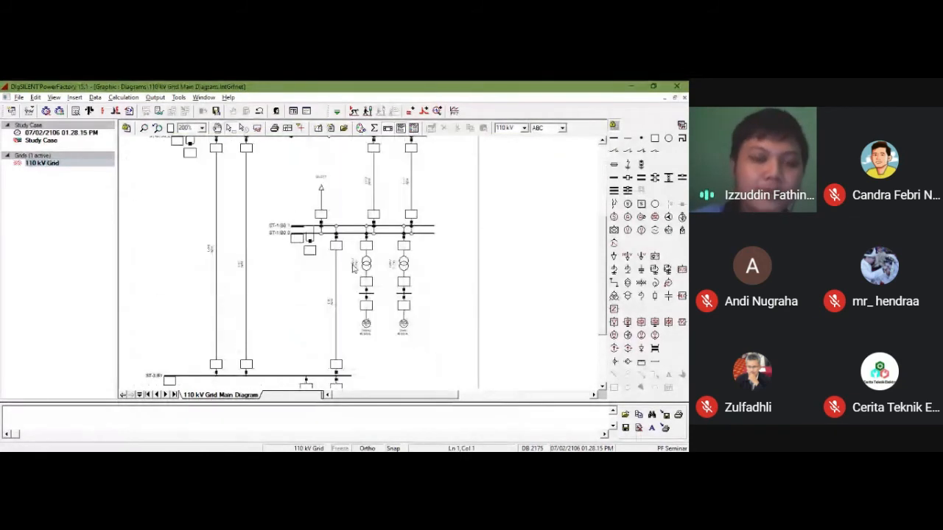
Step: Open the title text of the main diagram's title block for editing and enter PF Seminar as the project
scroll(352, 269, "down", 4)
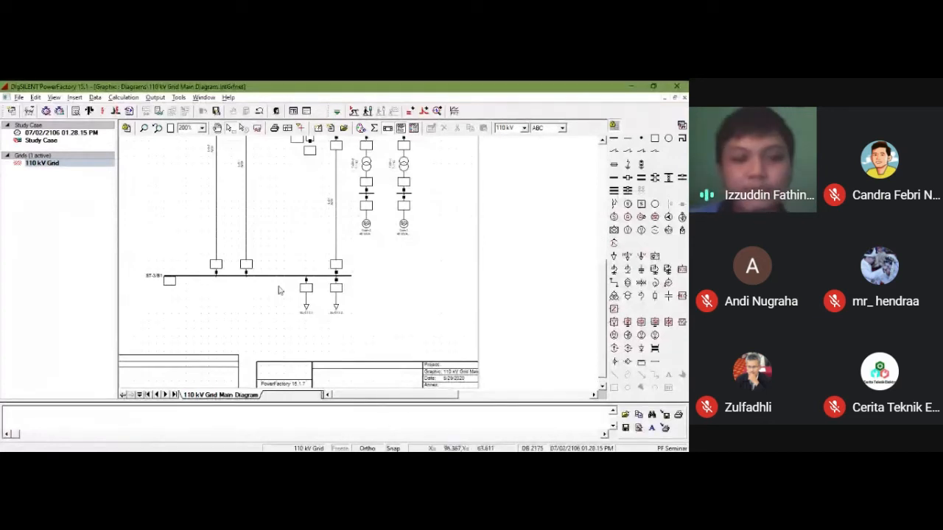
scroll(278, 266, "up", 6)
scroll(274, 247, "down", 6)
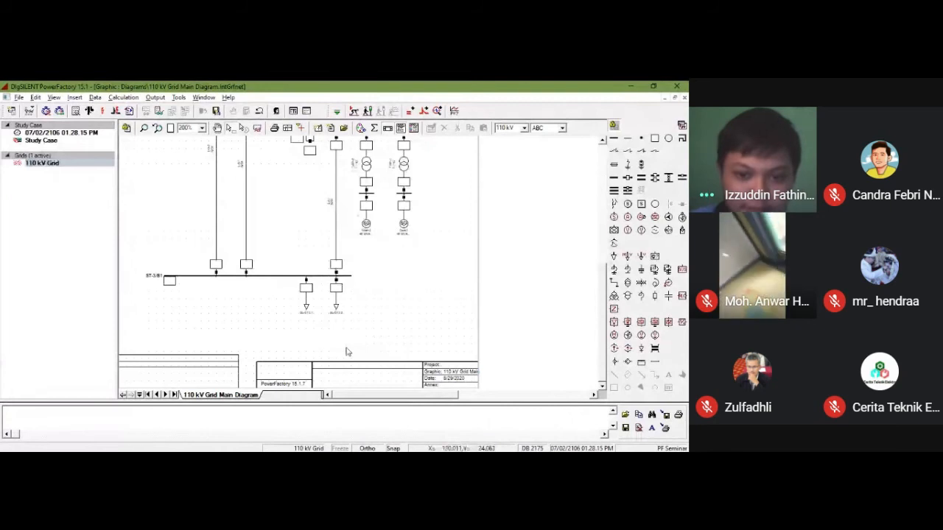
left_click(326, 372)
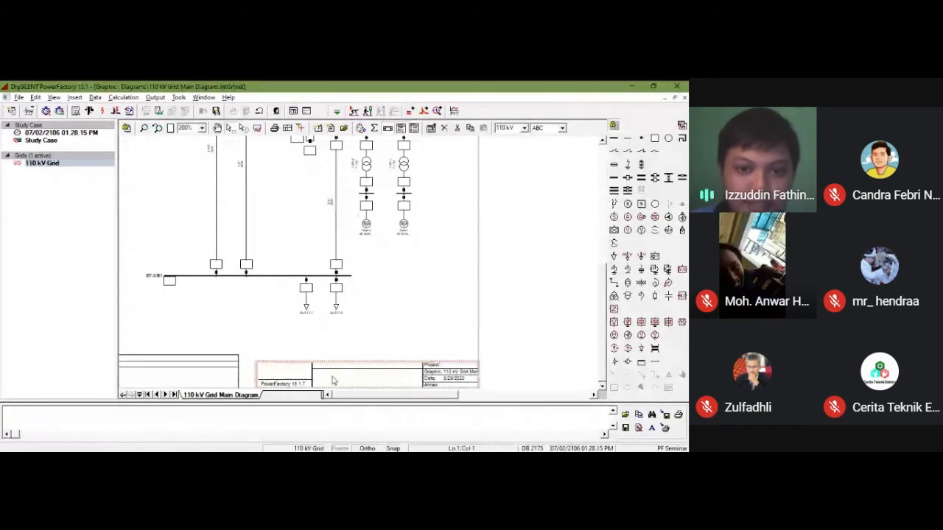
right_click(331, 373)
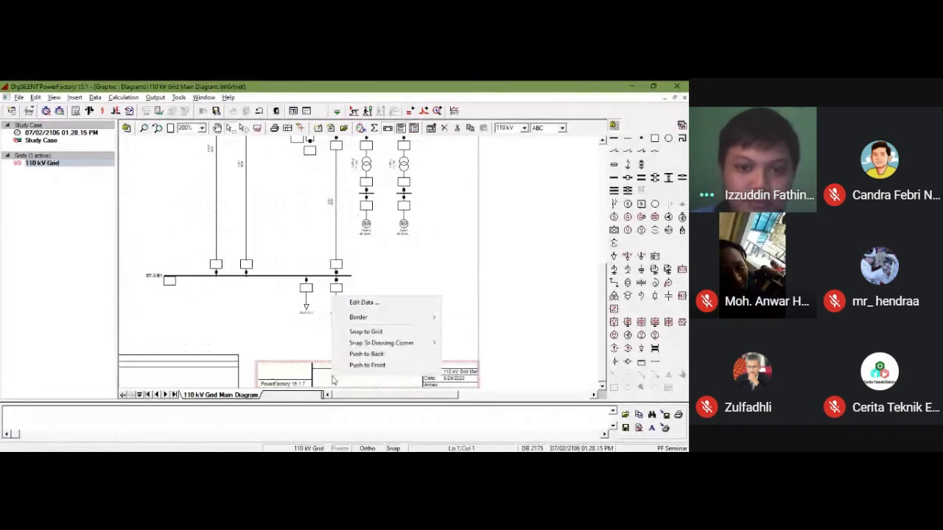
left_click(374, 303)
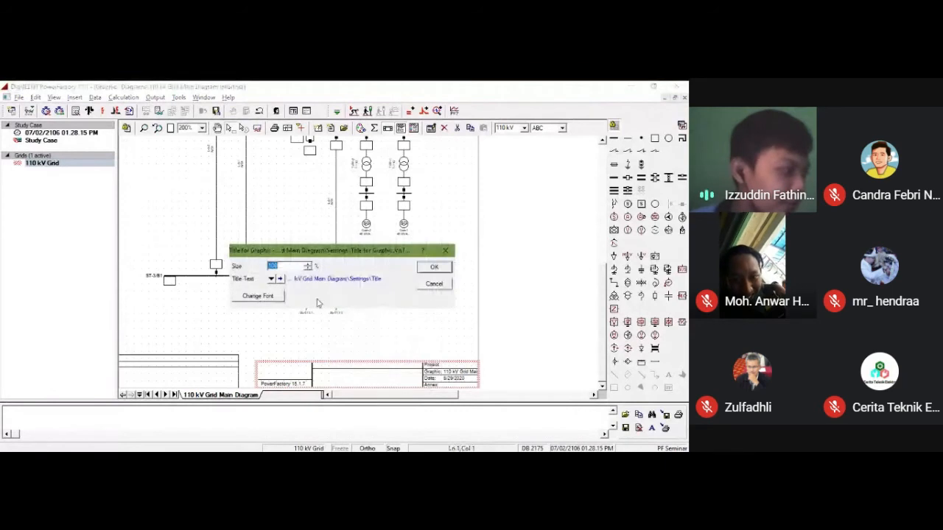
left_click(279, 280)
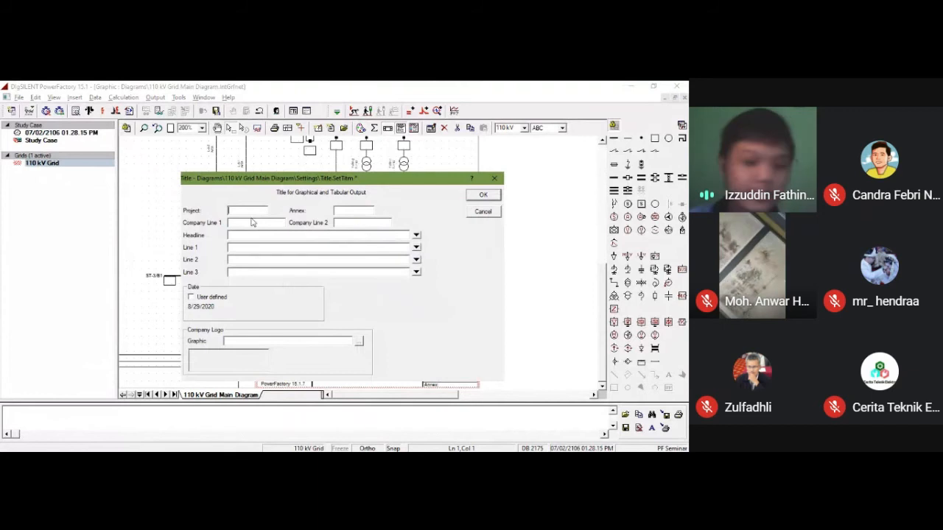
type("PF Sem")
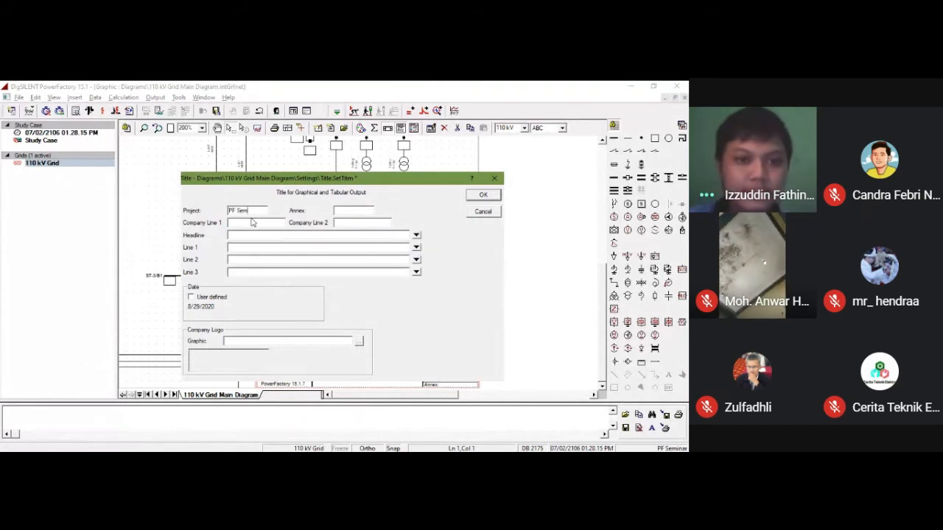
type("inar")
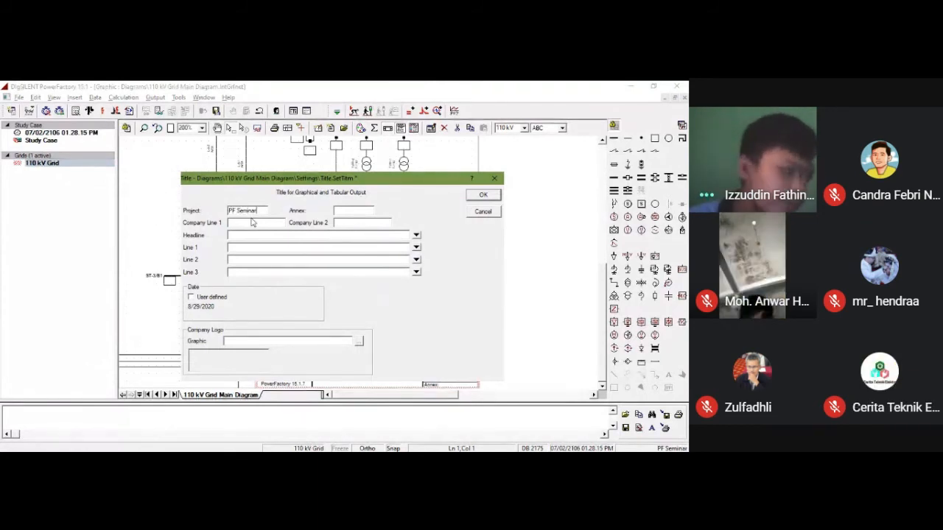
Step: Set the title block's headline to 110 kV Grid and its Line 1 to PowerFactory Seminar
left_click(254, 223)
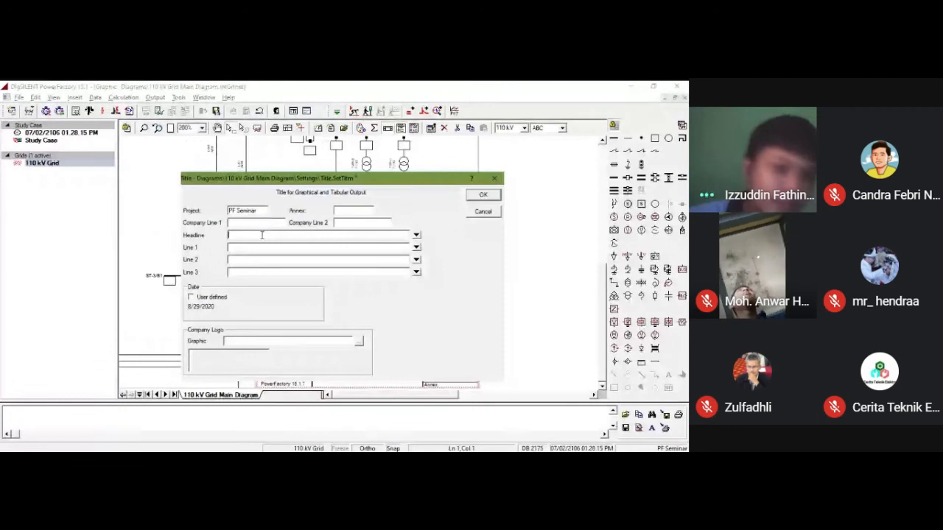
type("110 k")
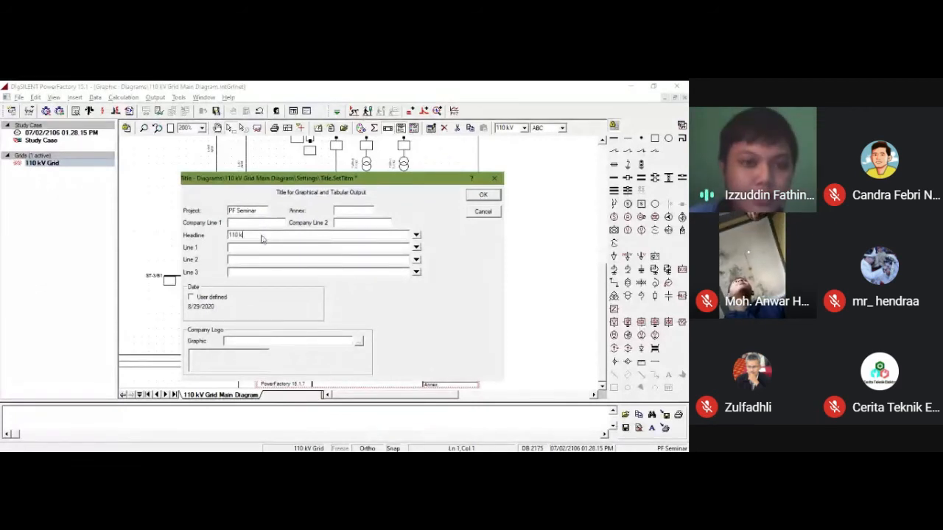
type("VGrid")
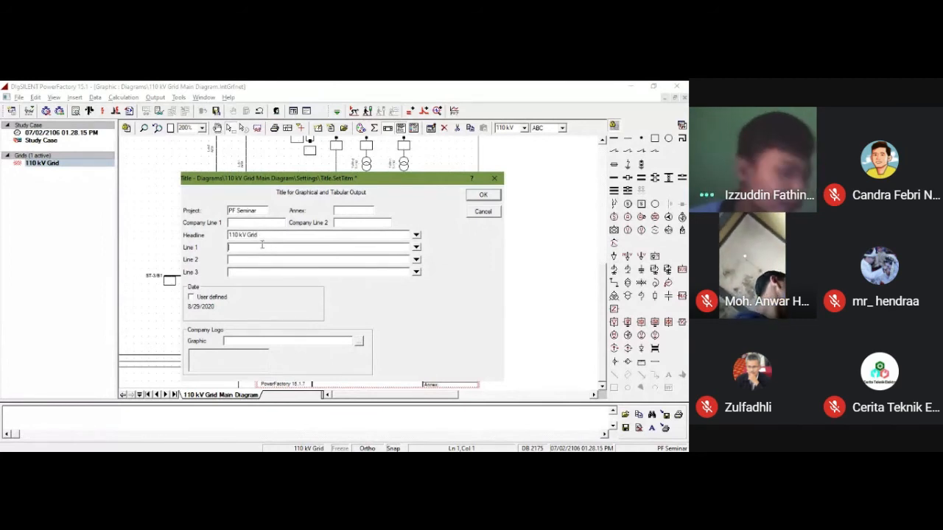
type("PowerF")
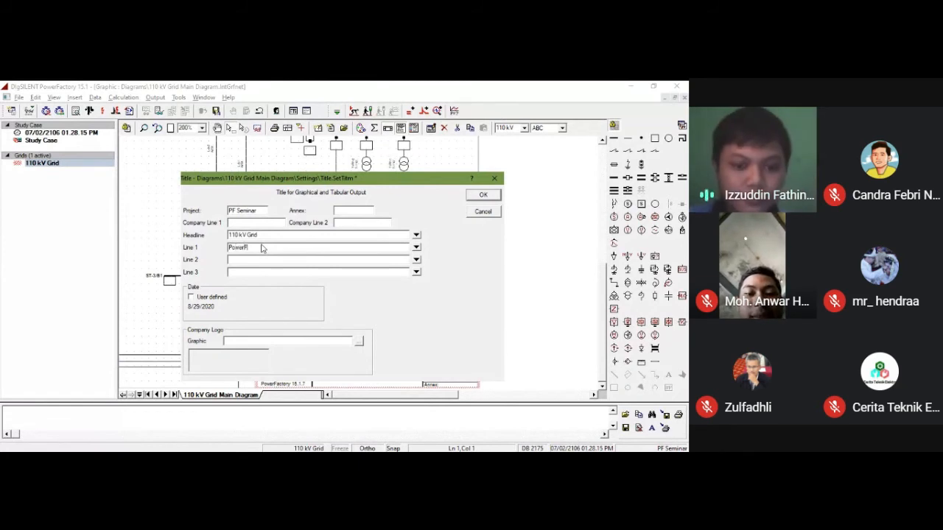
type("actory Seminar")
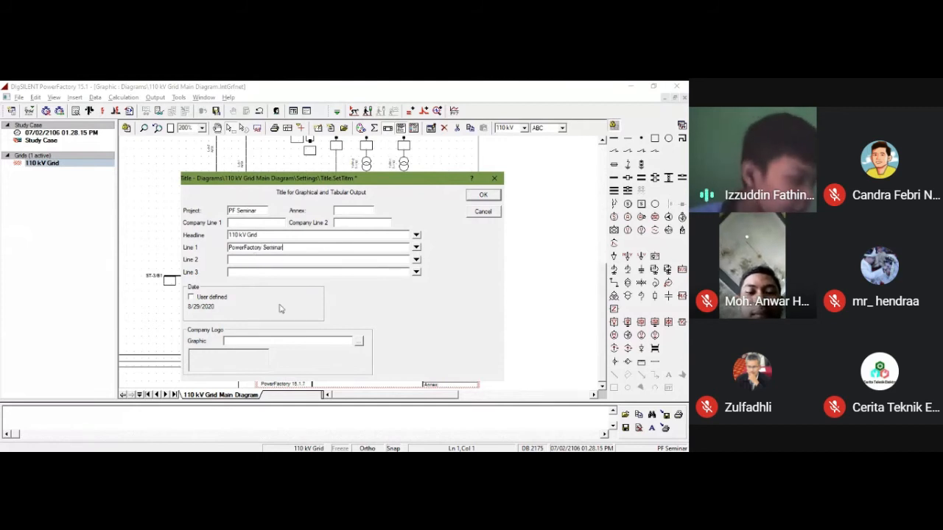
Step: Choose DIgSILENT_Logo.bmp from the Pelatihan Powerfactory folder as the title block's company logo and apply the title settings
left_click(359, 342)
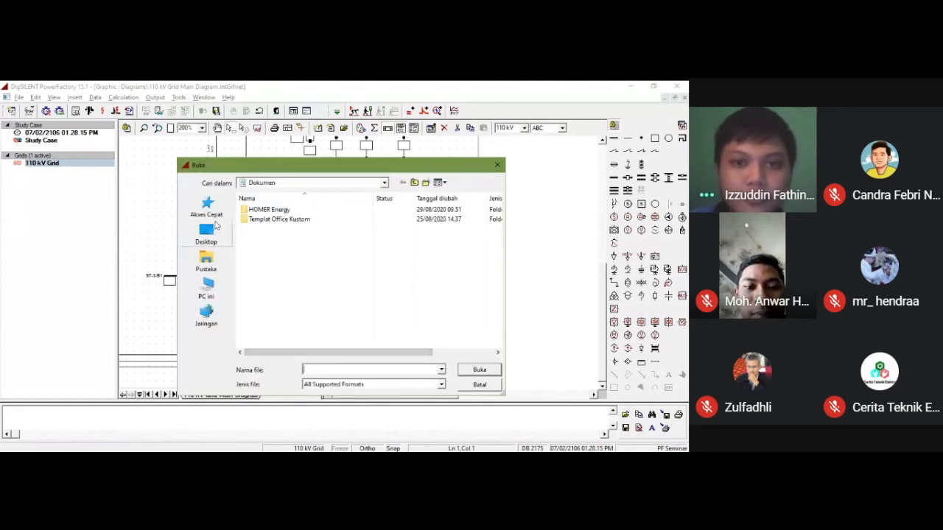
left_click(385, 183)
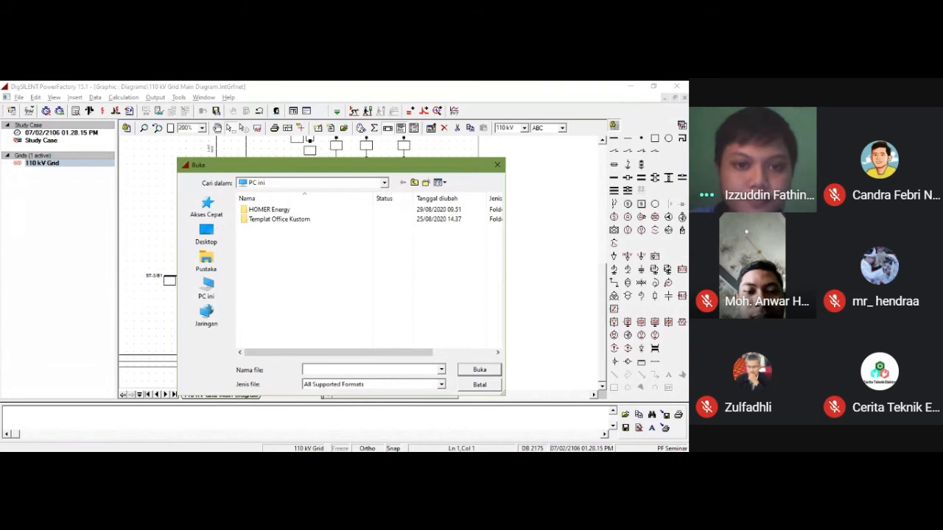
left_click(270, 260)
double_click(272, 218)
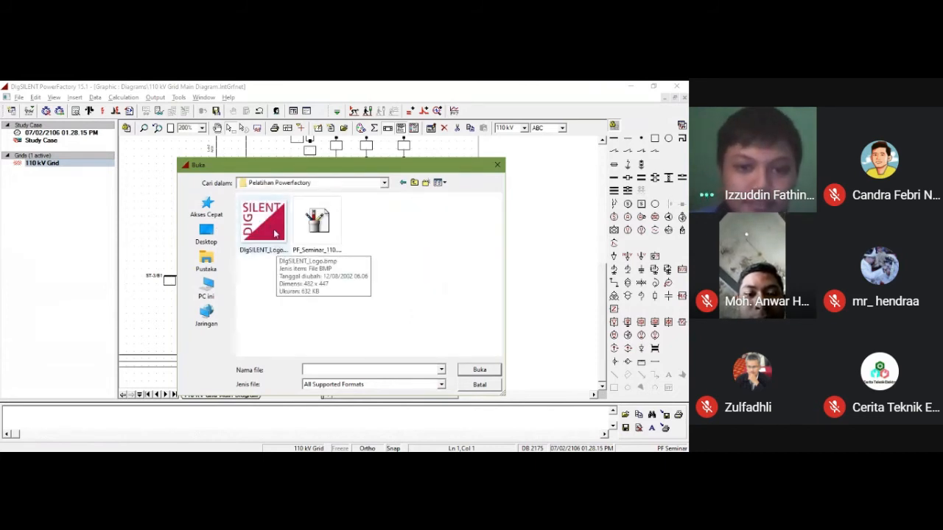
left_click(274, 233)
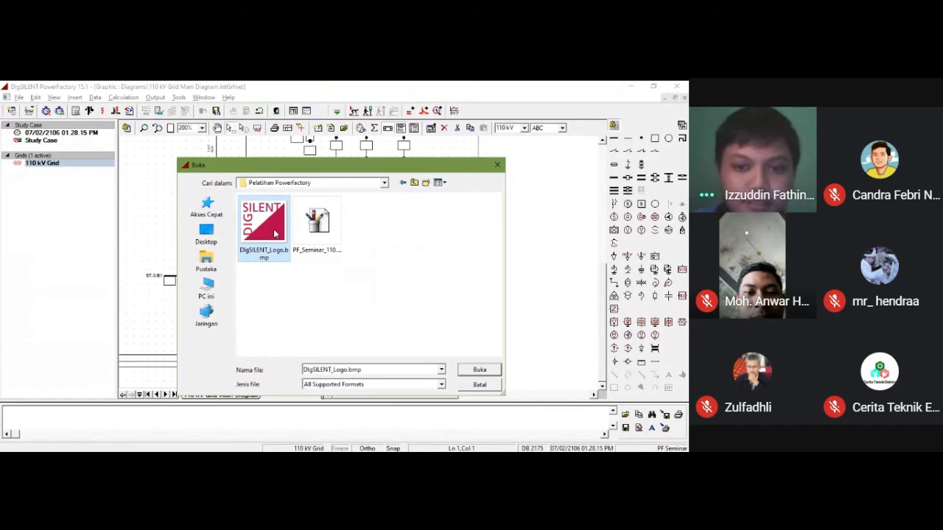
left_click(476, 371)
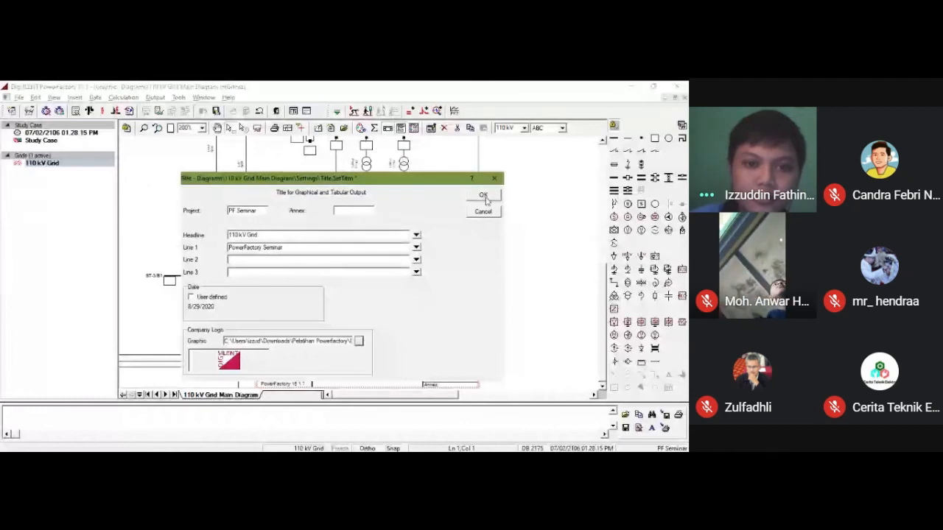
left_click(483, 196)
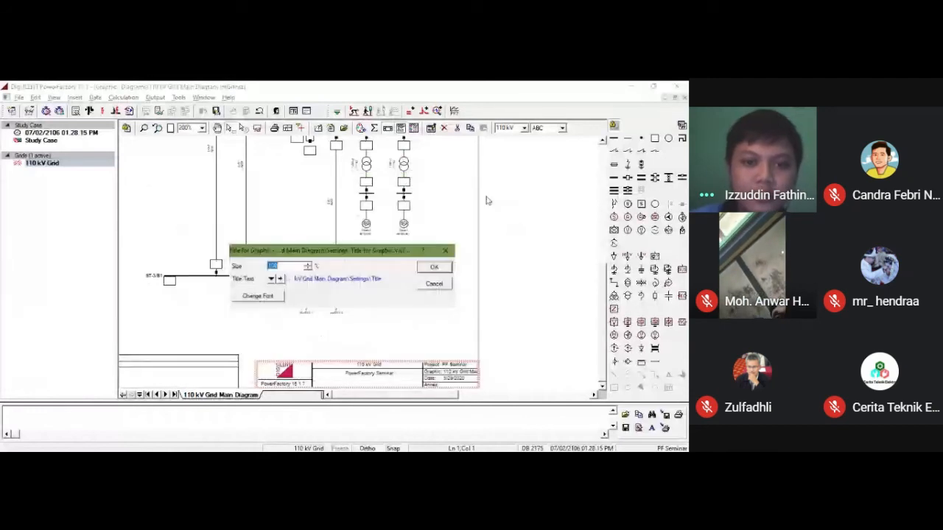
left_click(435, 266)
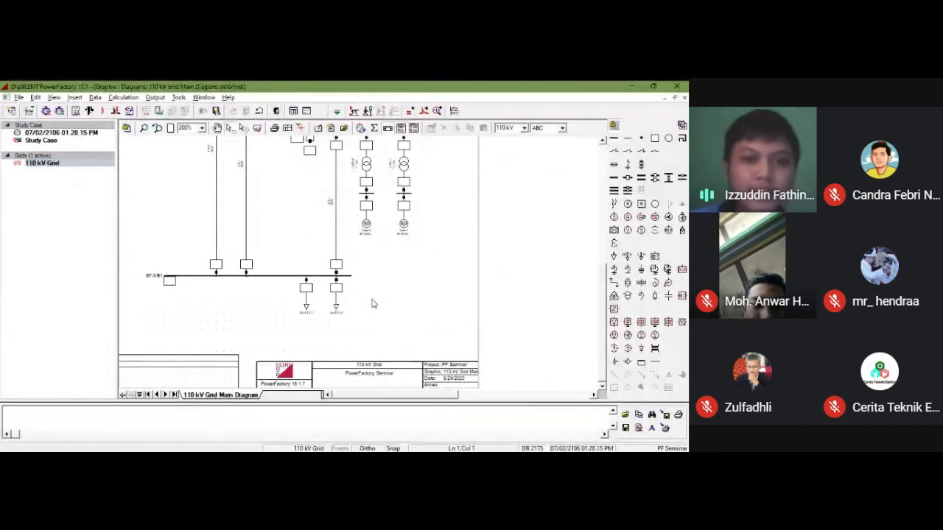
Step: Enable the Other colouring option for the diagram's basic data and colour it by Topology, Voltage Levels
scroll(372, 302, "up", 5)
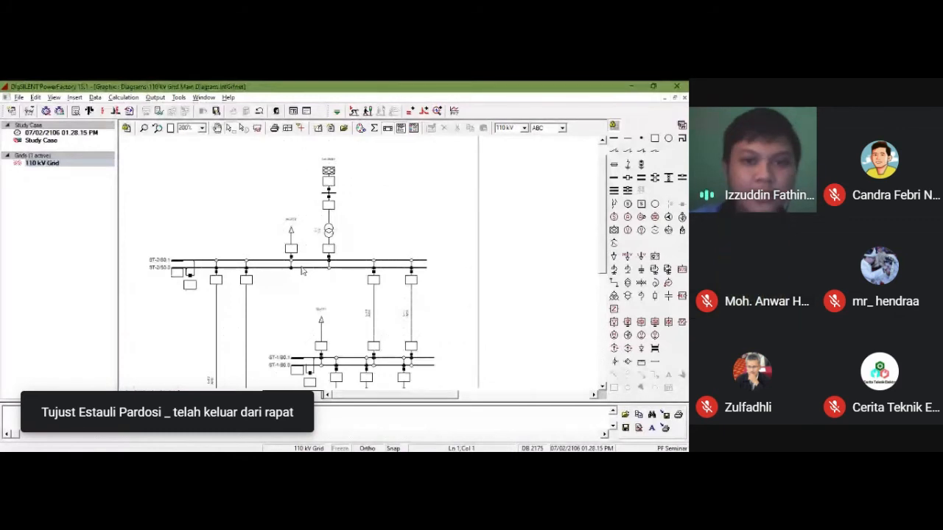
left_click(360, 129)
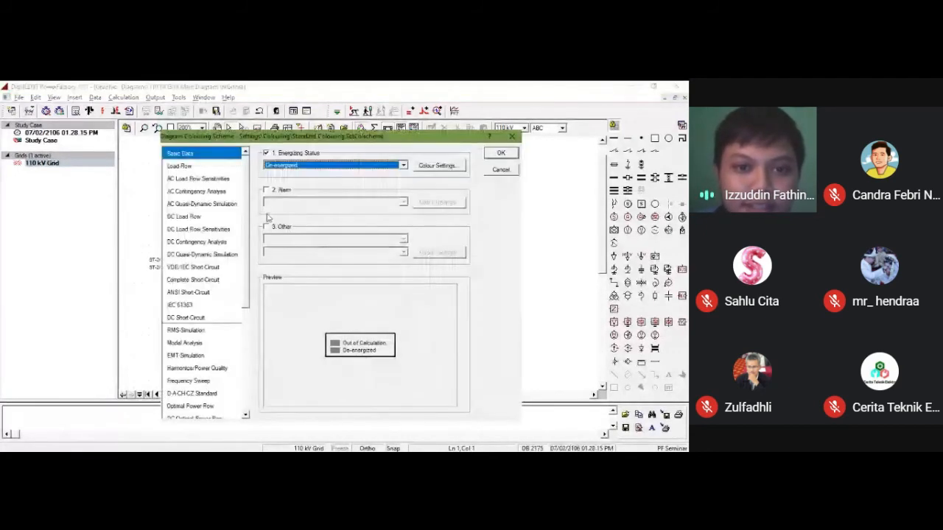
left_click(268, 228)
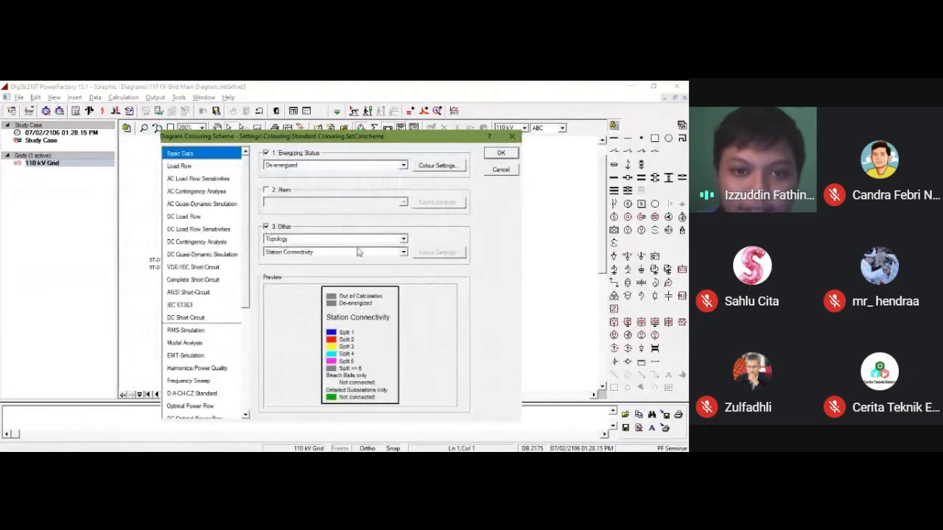
left_click(405, 241)
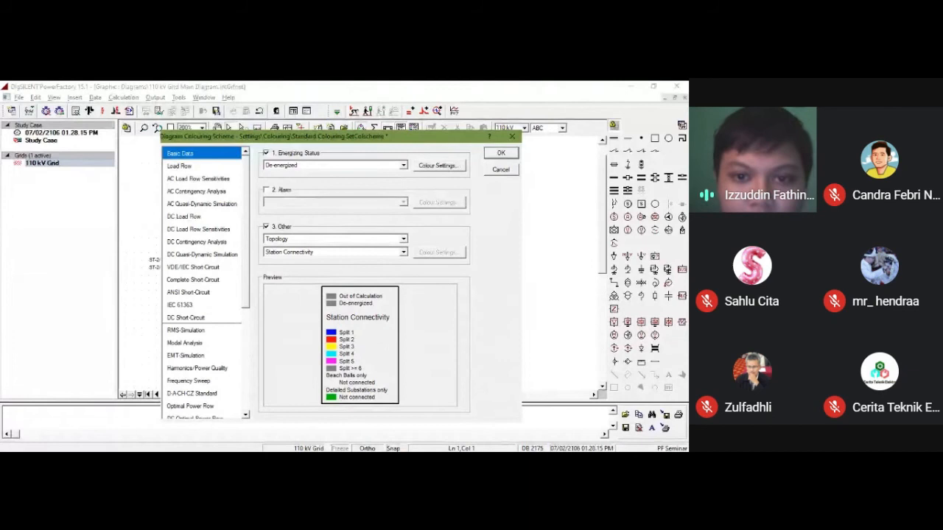
left_click(400, 256)
left_click(403, 255)
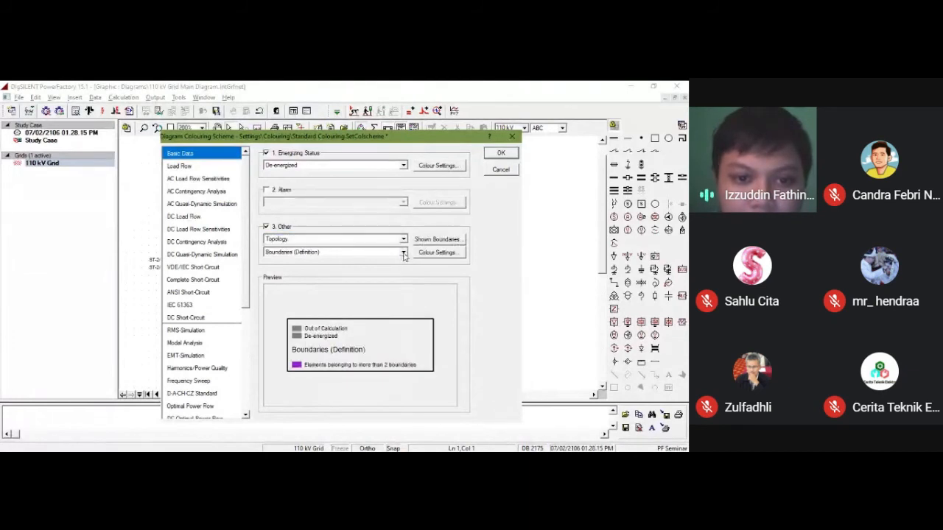
left_click(372, 340)
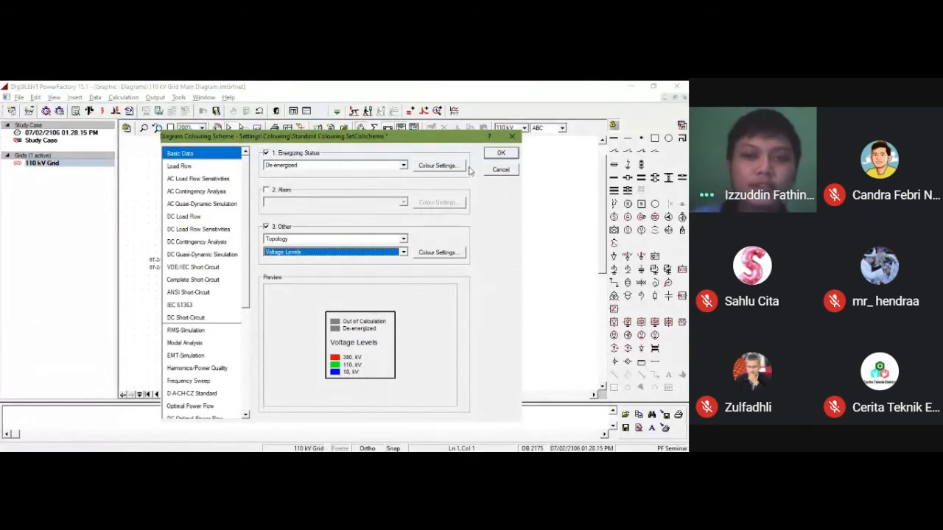
left_click(493, 156)
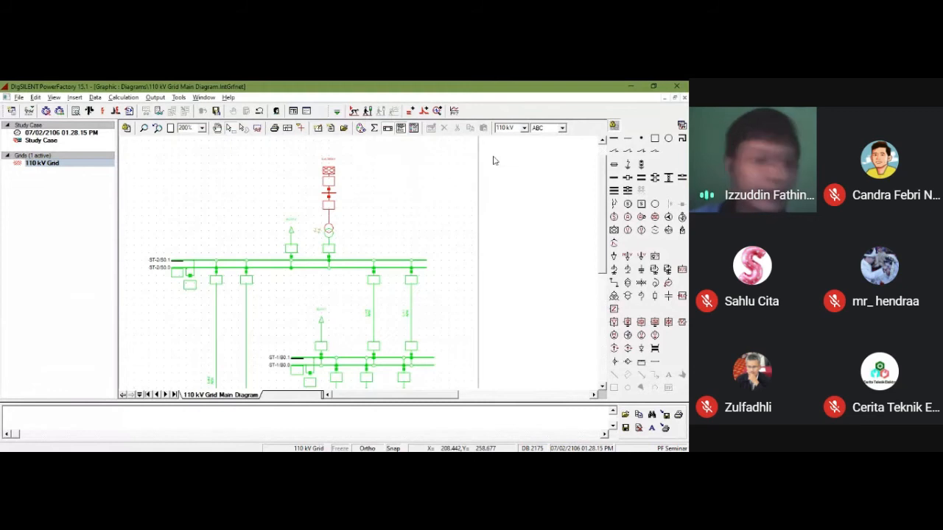
Step: Make the Vector Groups layer visible in the 110 kV Grid main diagram
scroll(352, 307, "down", 5)
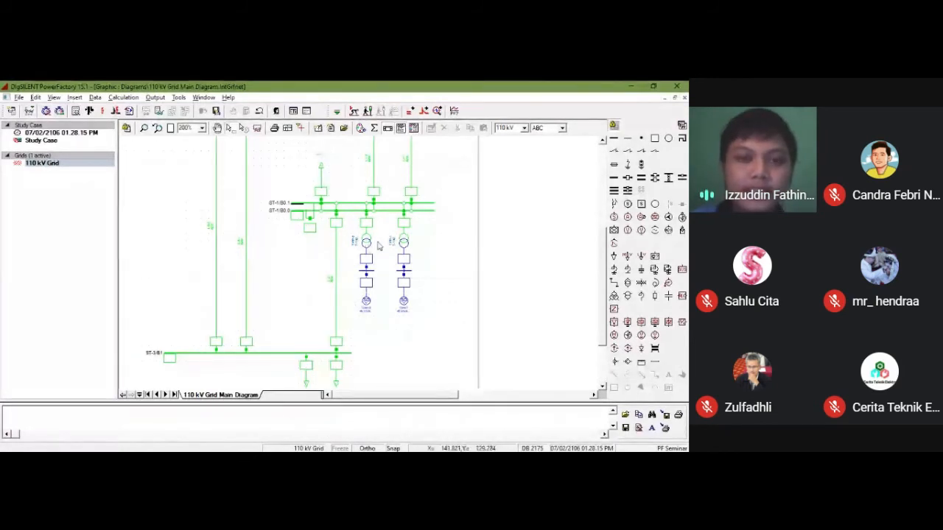
scroll(371, 186, "up", 4)
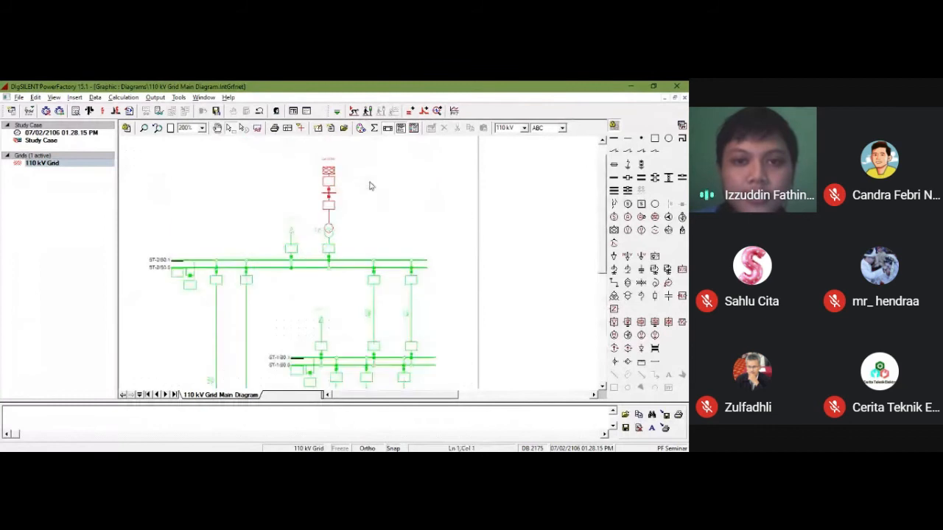
left_click(374, 129)
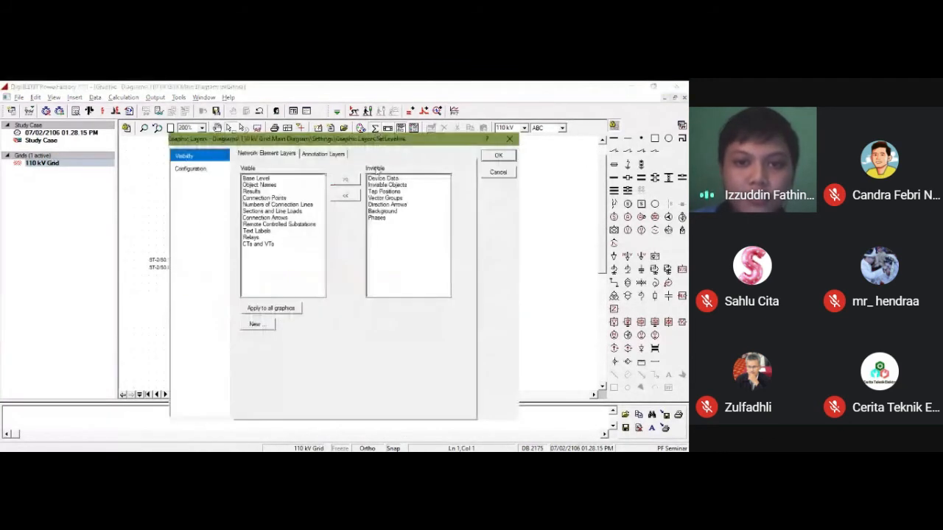
double_click(382, 203)
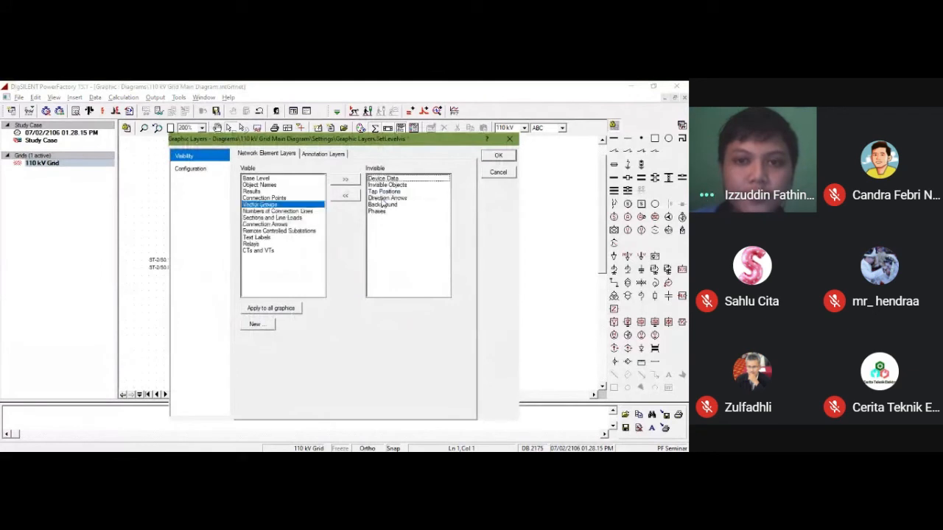
left_click(498, 157)
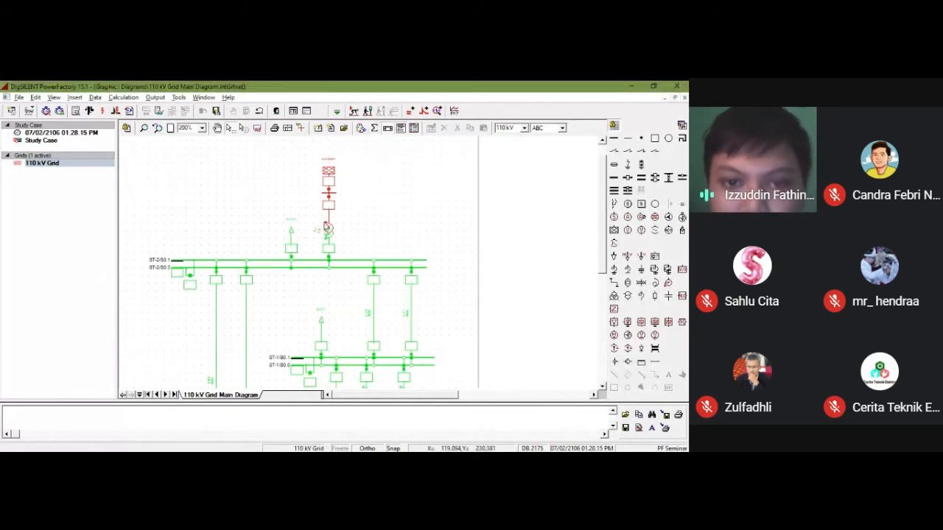
Step: Enlarge the diagram to 500% and examine the text label of line L-1-2
scroll(372, 326, "down", 1)
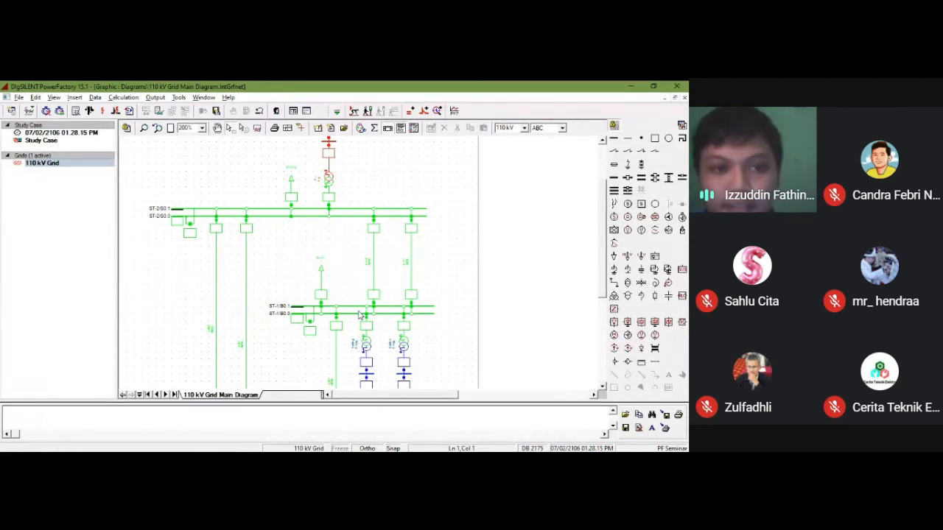
left_click(202, 131)
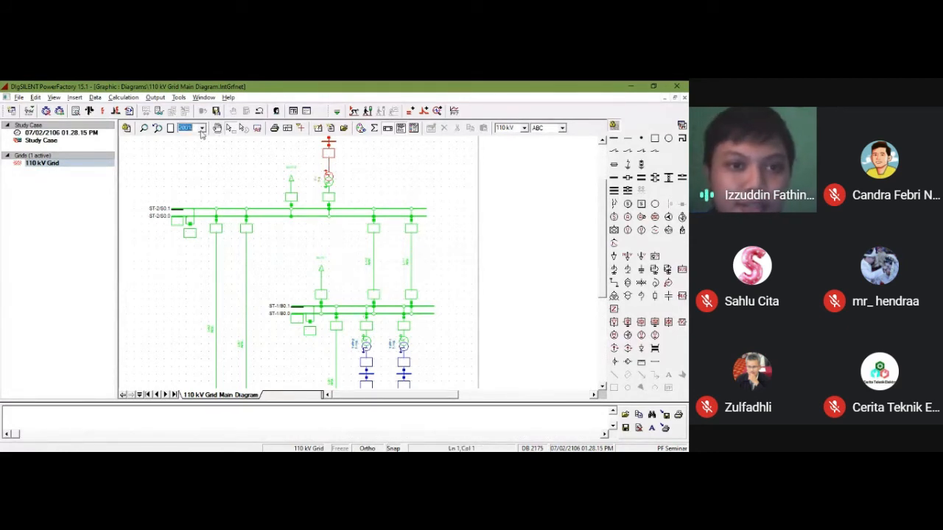
left_click(189, 158)
scroll(307, 219, "up", 1)
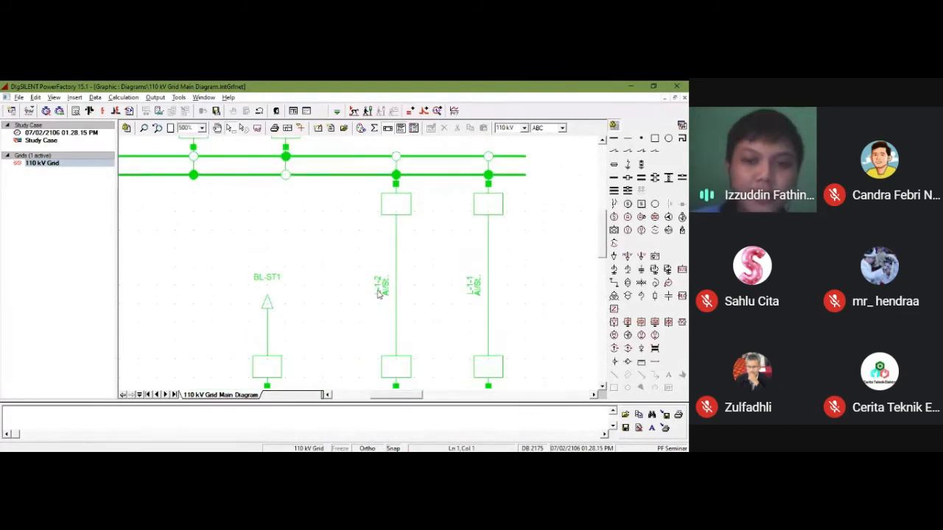
mouse_move(390, 295)
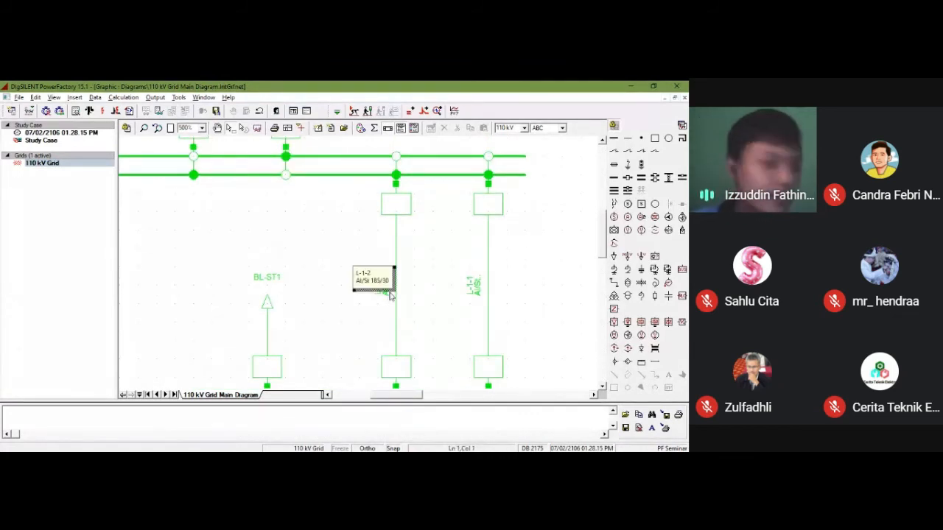
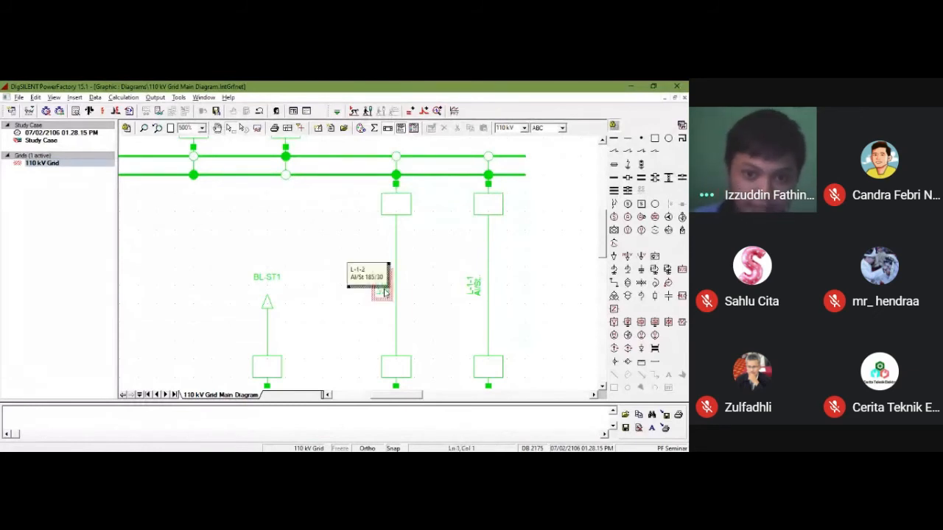
Step: Open the edge element label format from line L-1-2's text box and append a third row to its selected variables
left_click(383, 293)
right_click(398, 291)
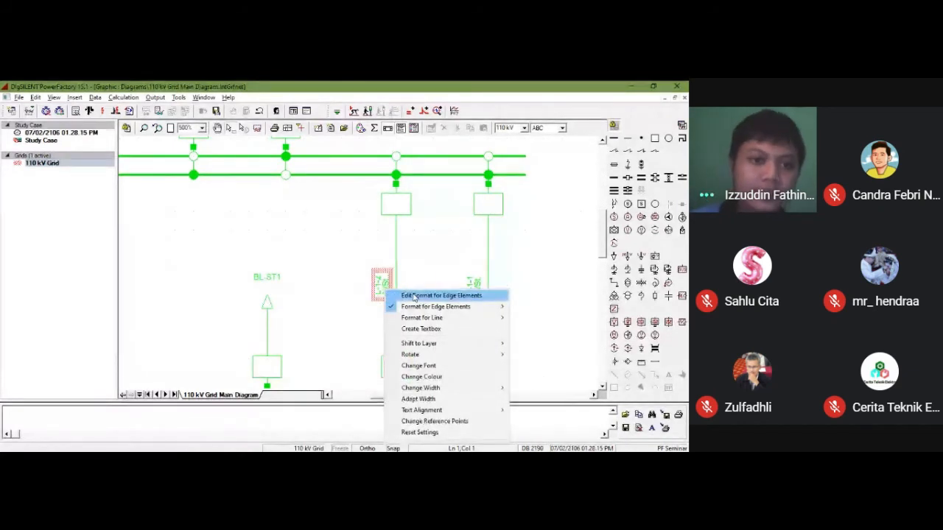
left_click(414, 296)
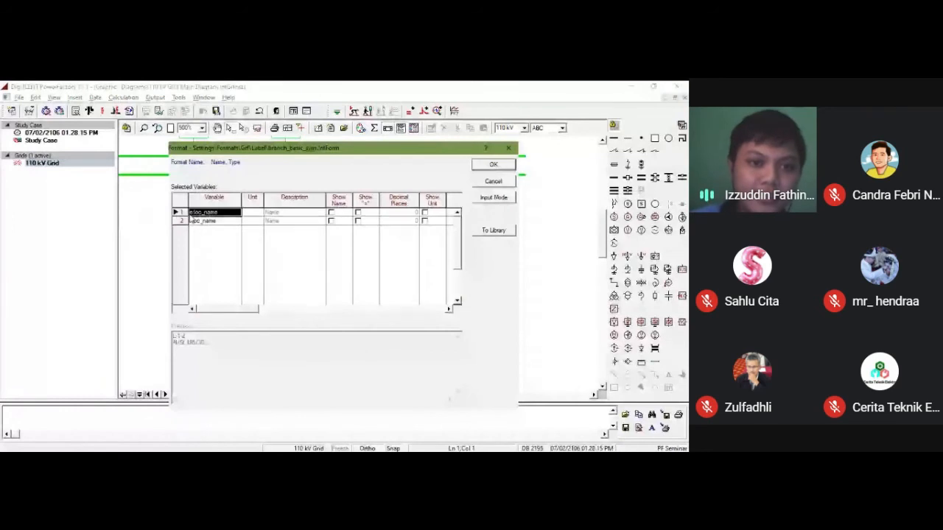
left_click(185, 221)
left_click(185, 213)
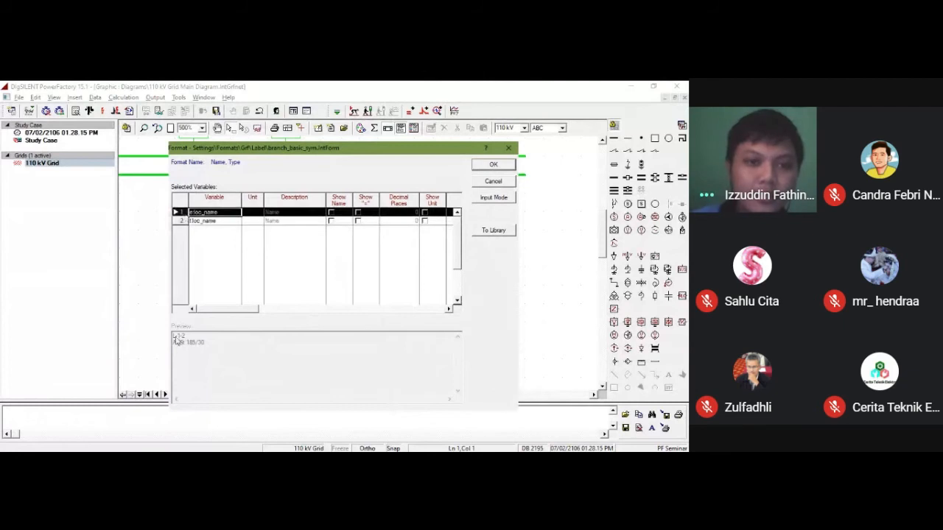
left_click(229, 215)
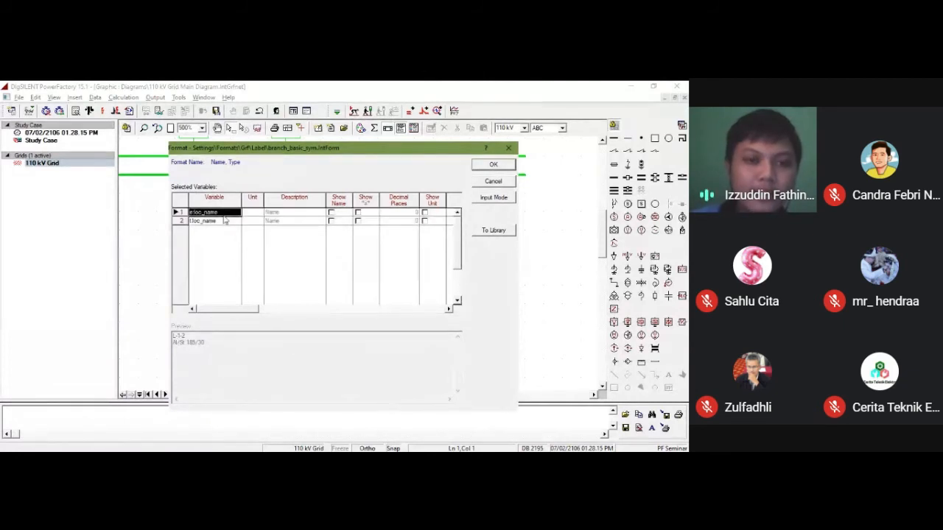
left_click(187, 222)
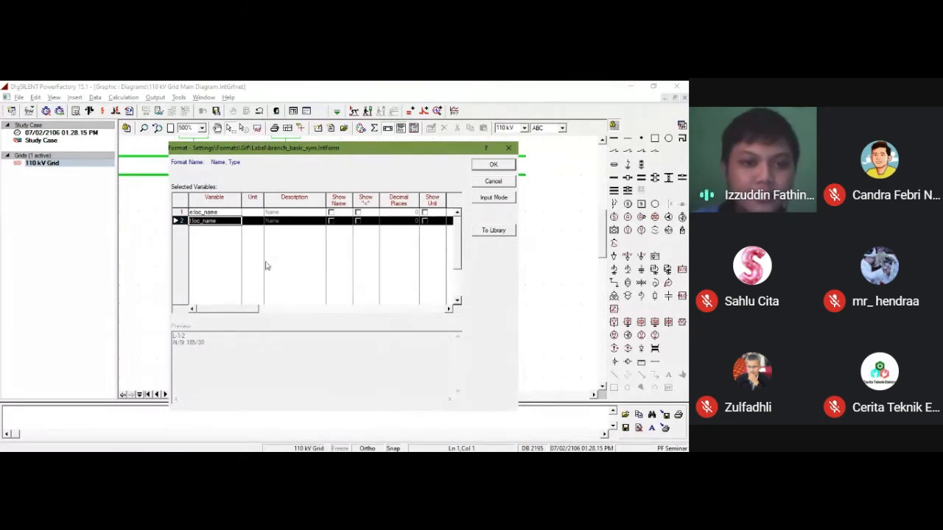
right_click(207, 251)
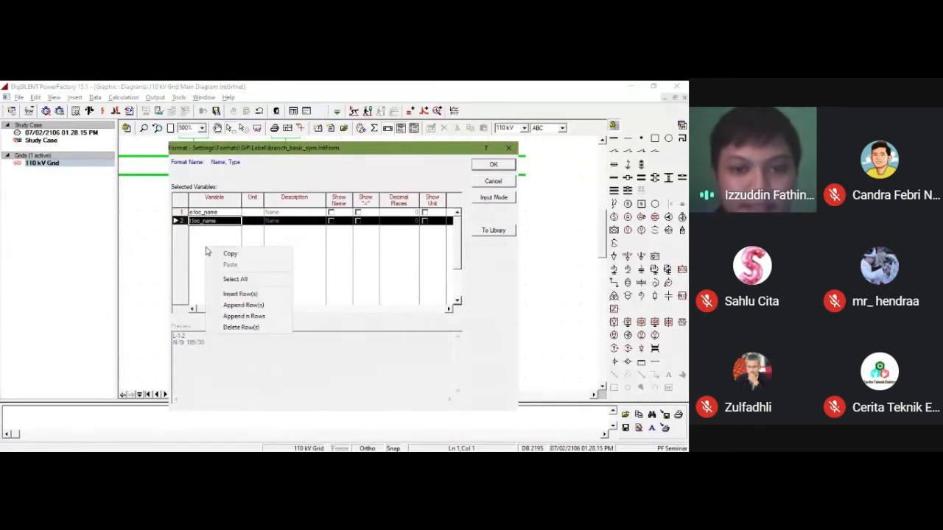
left_click(241, 305)
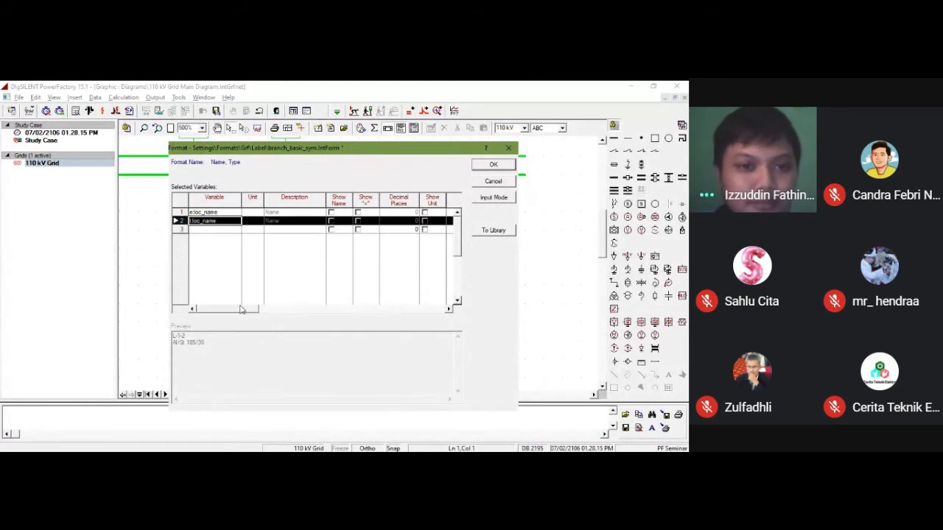
Step: Assign the element parameter dline (Length of Line) from the basic data to the new third row of the label format
left_click(207, 232)
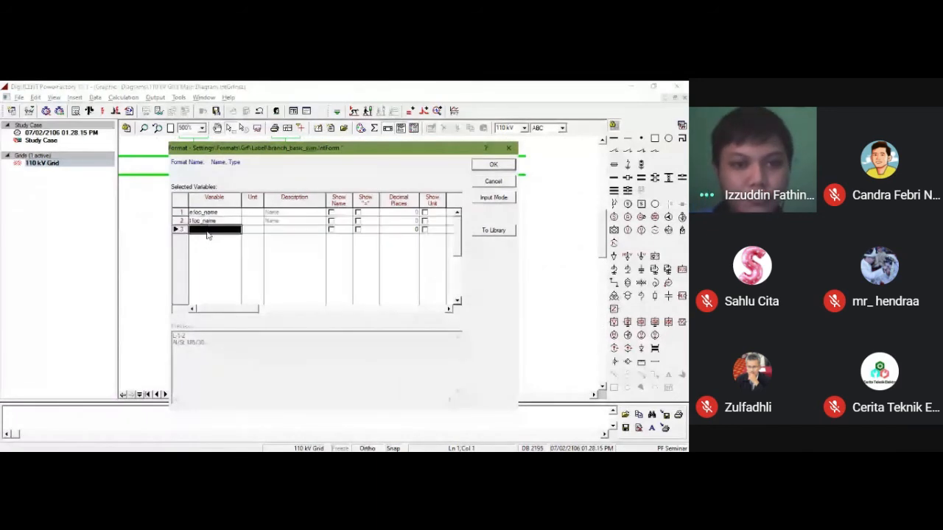
key("Tab")
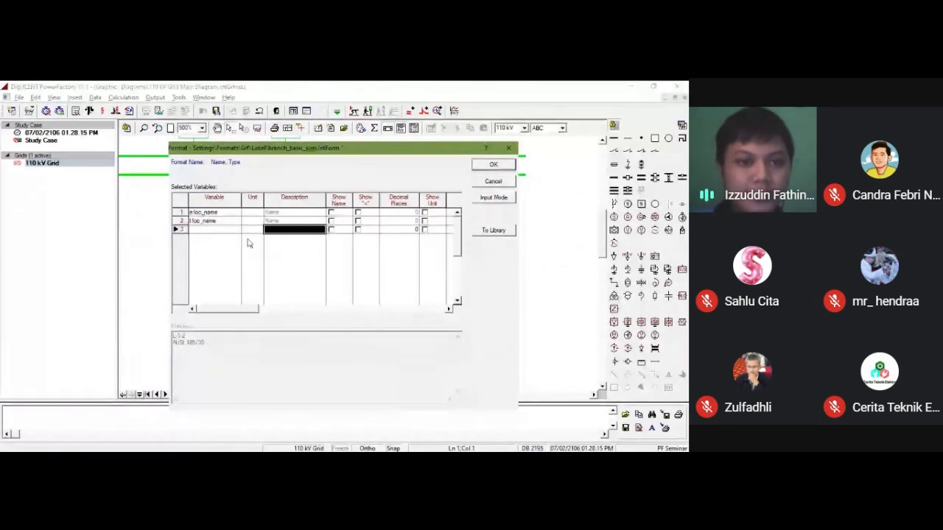
left_click(210, 231)
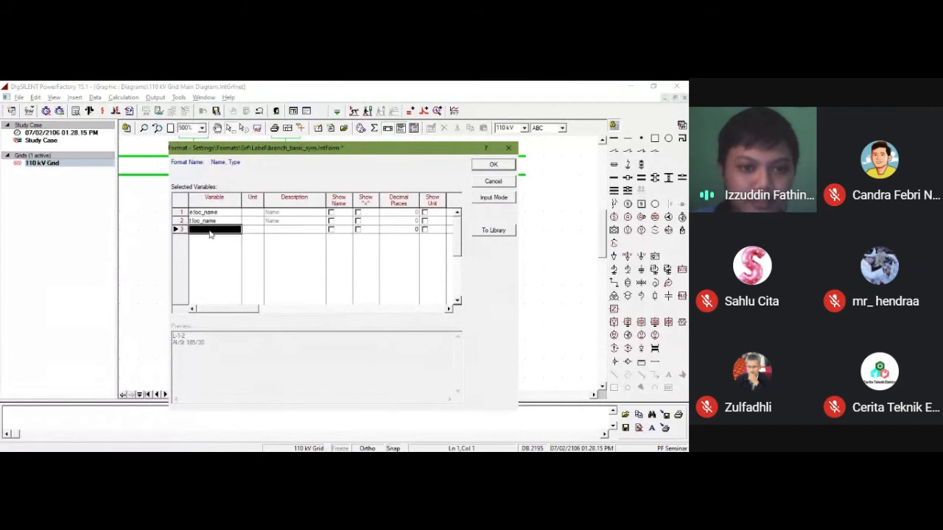
double_click(211, 231)
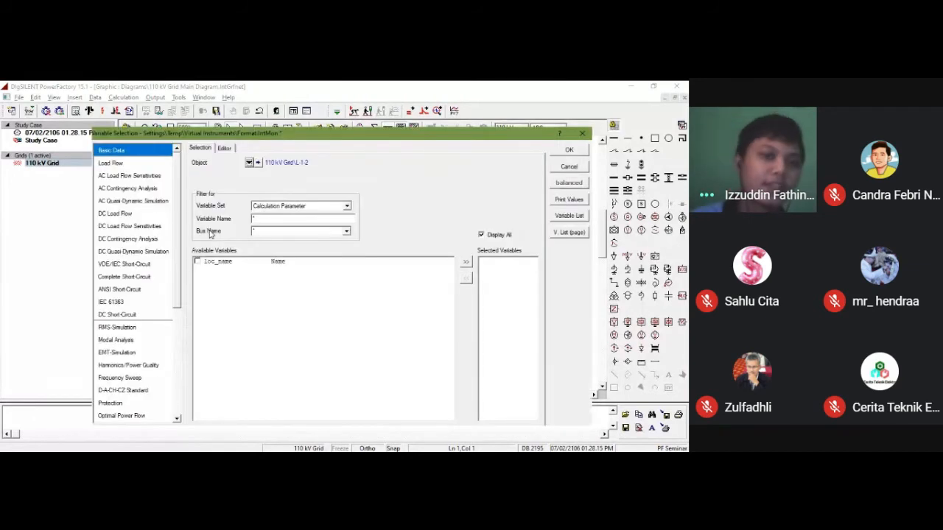
left_click(349, 211)
left_click(348, 209)
left_click(348, 210)
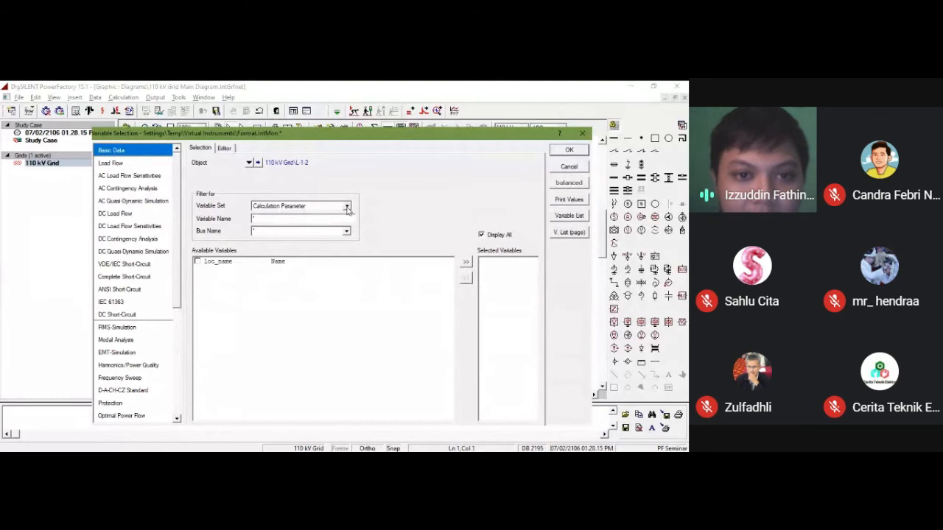
left_click(302, 241)
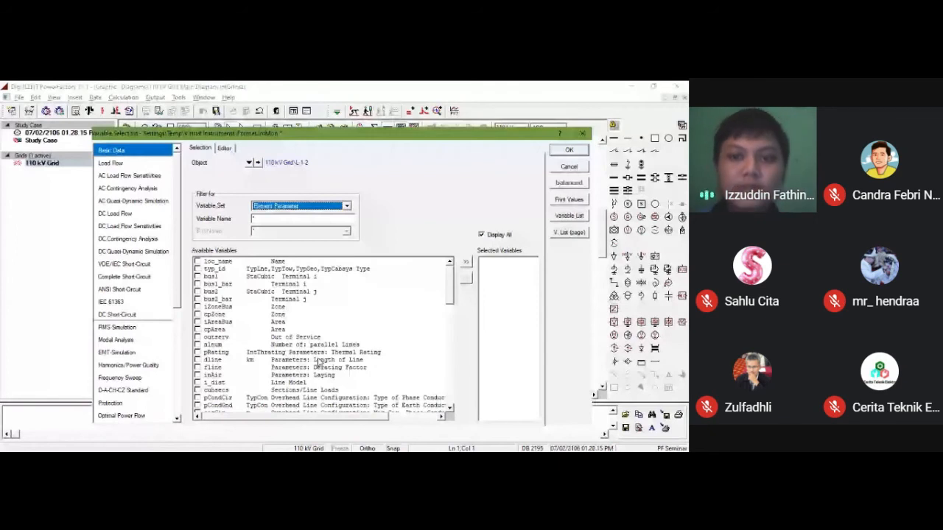
left_click(197, 360)
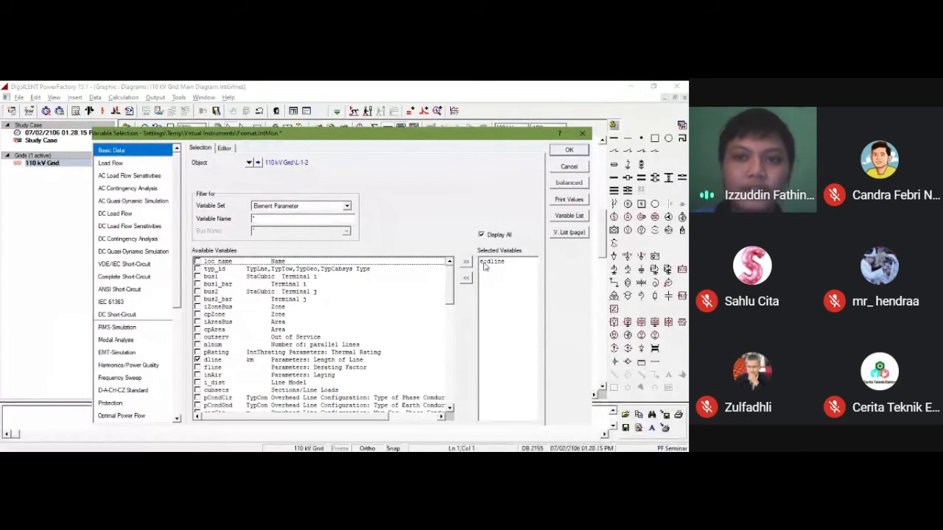
left_click(569, 150)
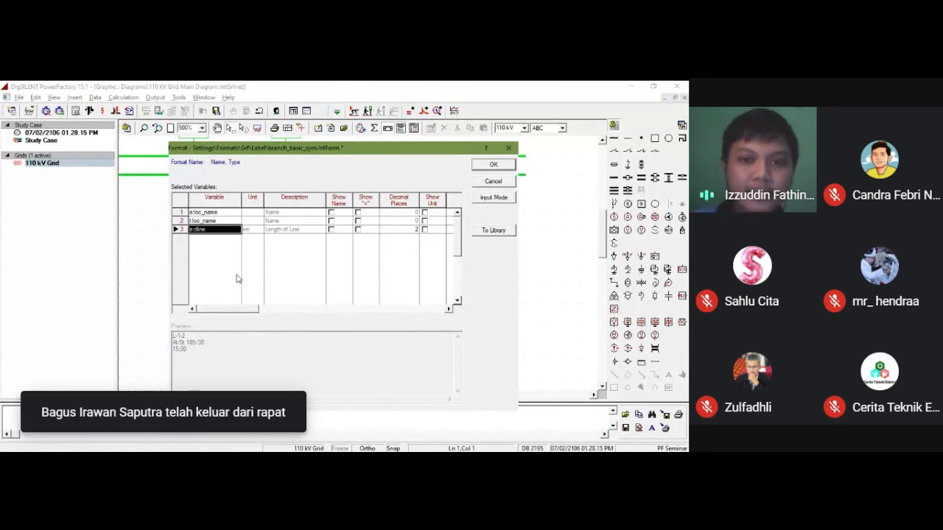
Step: Show the unit for the line length, delete the type name row from the label format, and apply the format
left_click(425, 229)
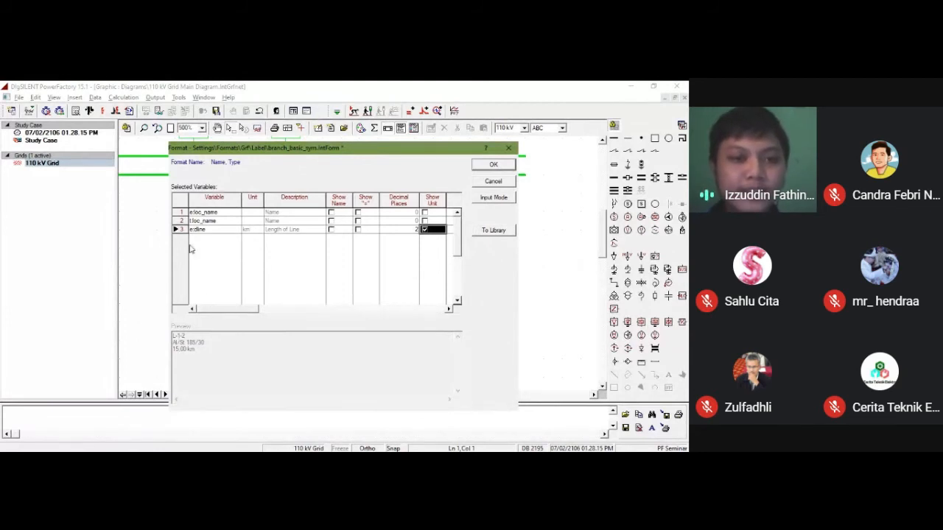
left_click(180, 221)
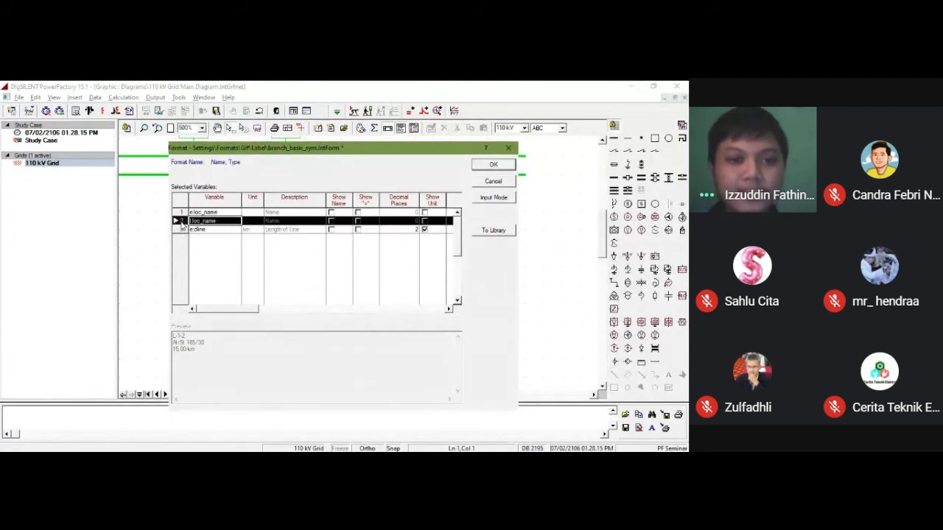
right_click(181, 226)
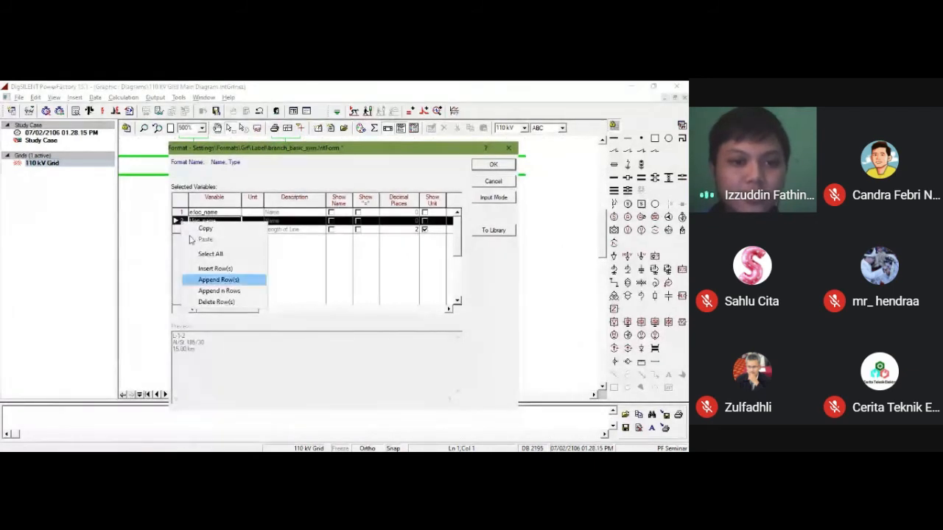
left_click(232, 302)
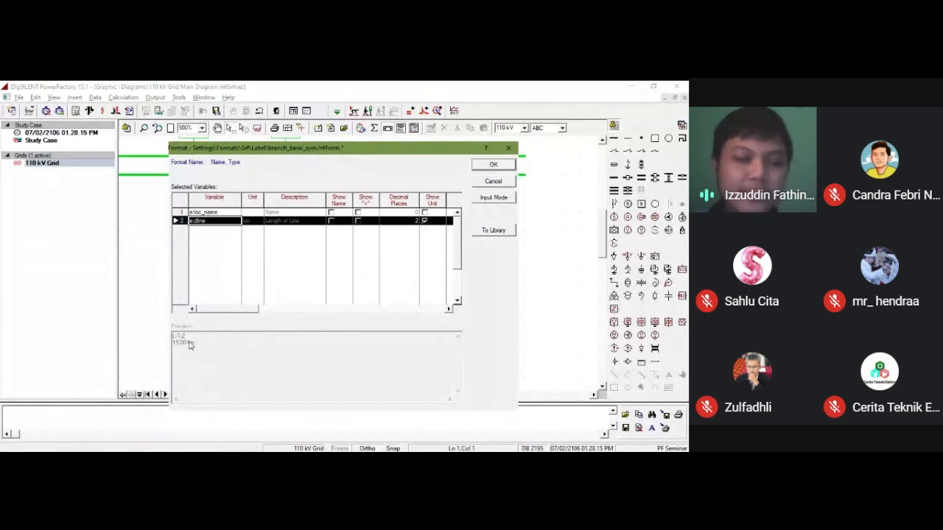
left_click(492, 165)
left_click(391, 295)
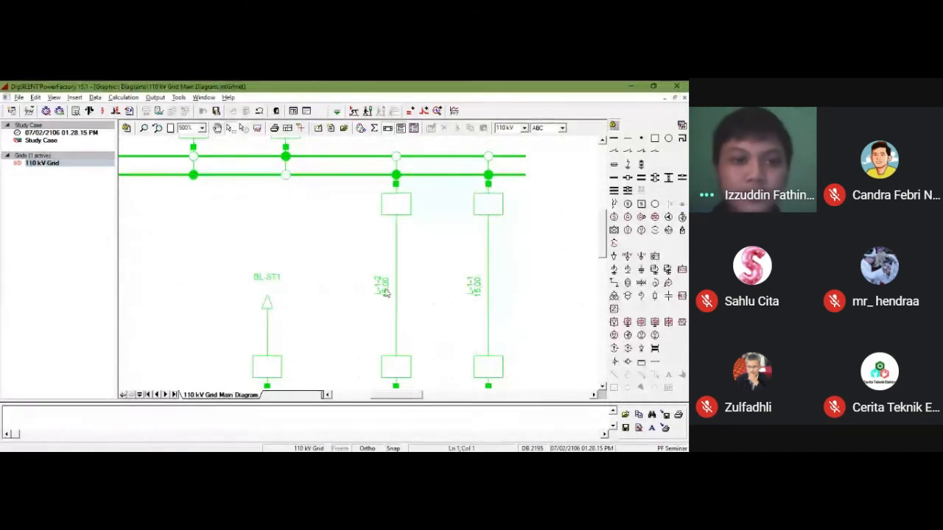
Step: Return the diagram to 100% zoom and show its colour legend block
scroll(384, 293, "up", 5)
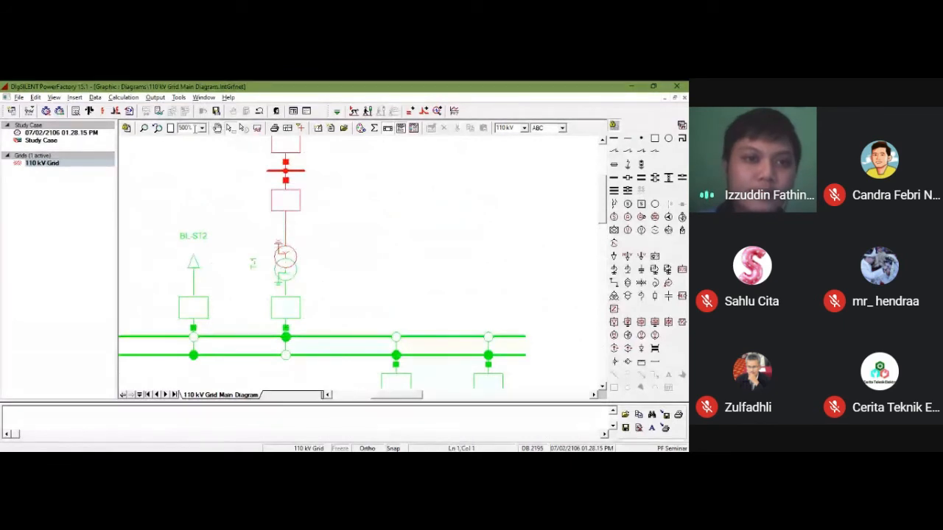
left_click(202, 130)
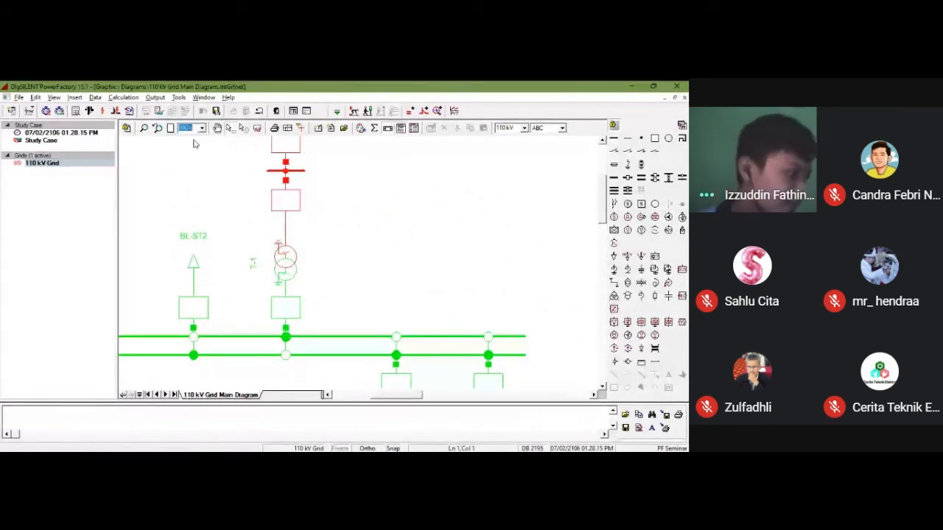
left_click(194, 141)
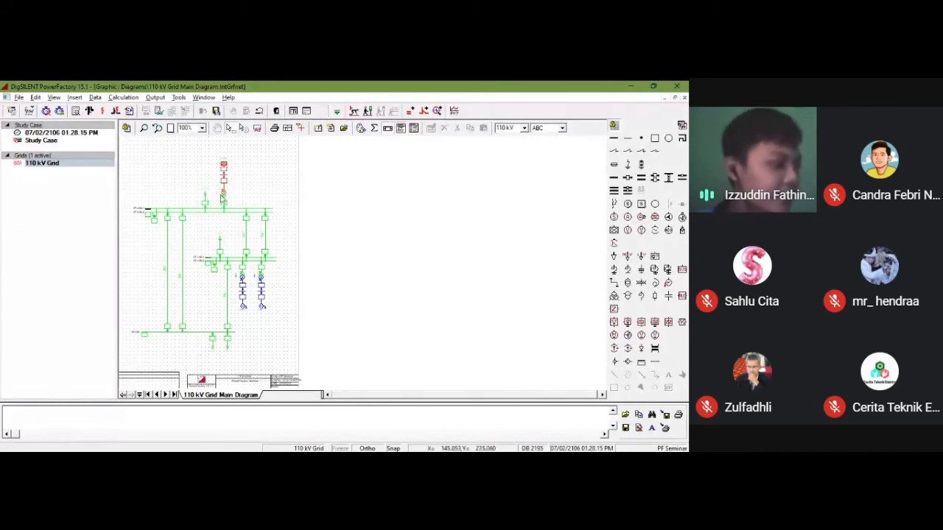
left_click(414, 128)
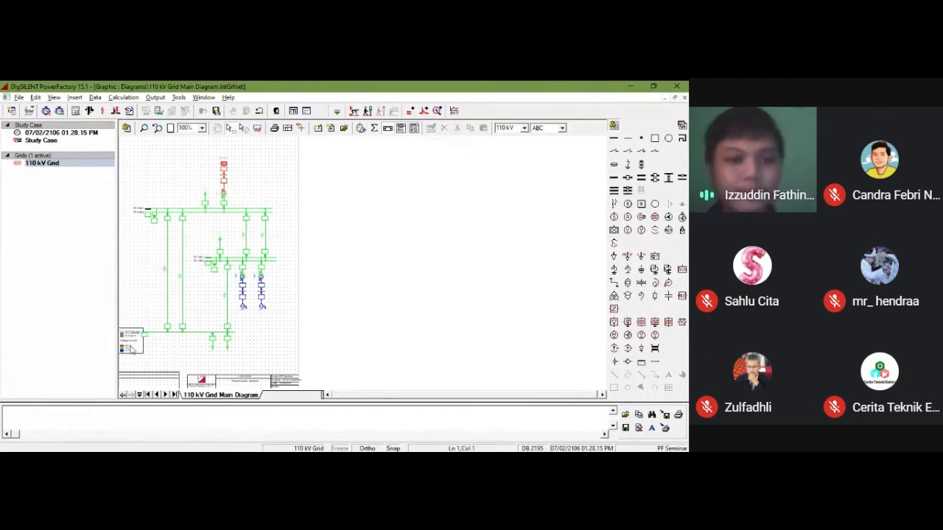
Step: Enlarge the diagram to 500% and move the colour legend block clear of busbar ST-3/B1, into the empty area just below it
left_click(202, 128)
left_click(188, 180)
left_click_drag(603, 260, 605, 338)
left_click_drag(402, 396, 362, 396)
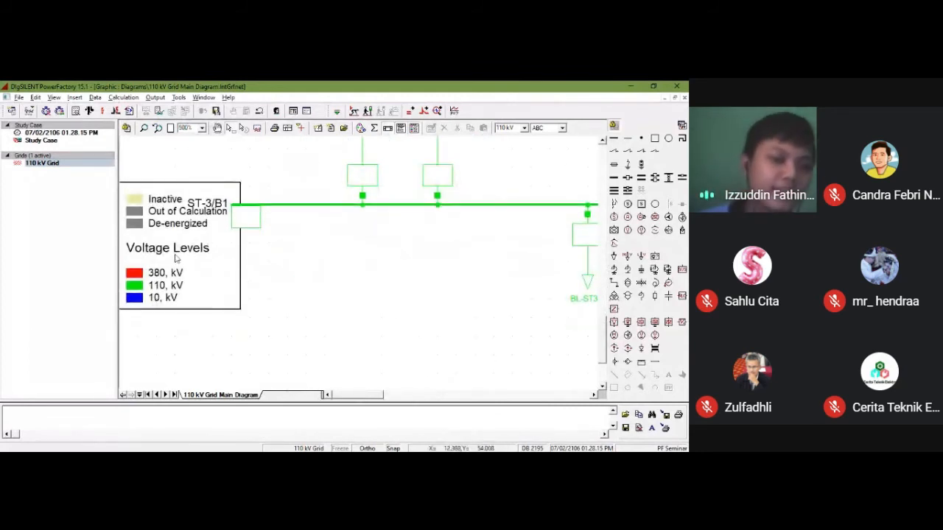
scroll(178, 267, "down", 1)
scroll(187, 232, "up", 1)
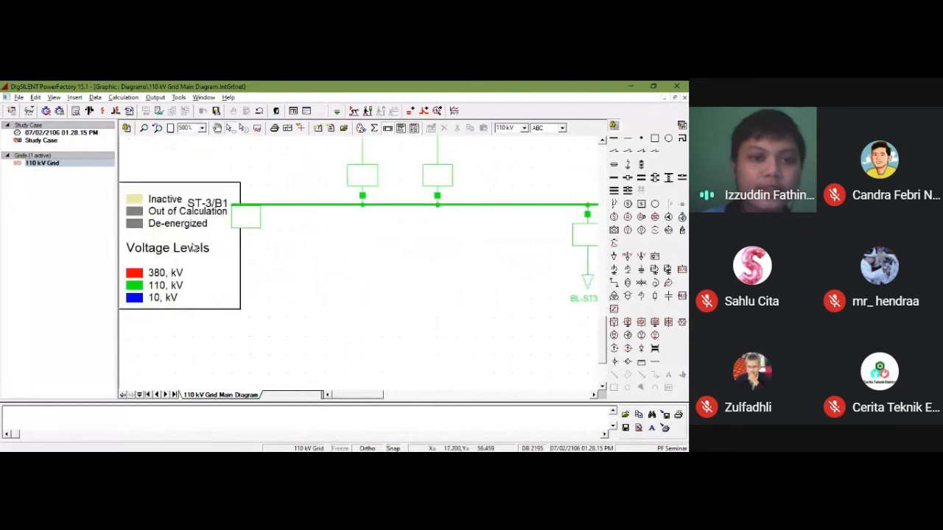
scroll(193, 247, "down", 1)
left_click(189, 286)
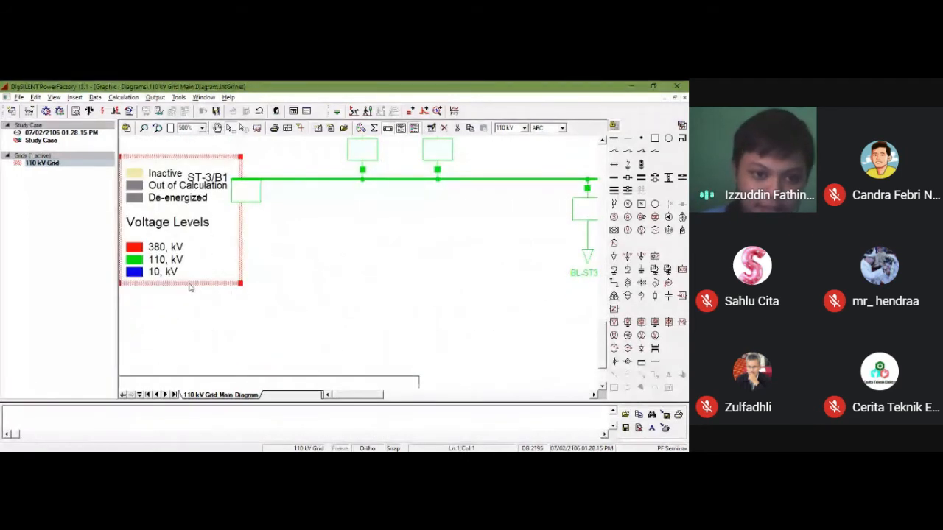
left_click_drag(189, 283, 225, 356)
left_click(363, 284)
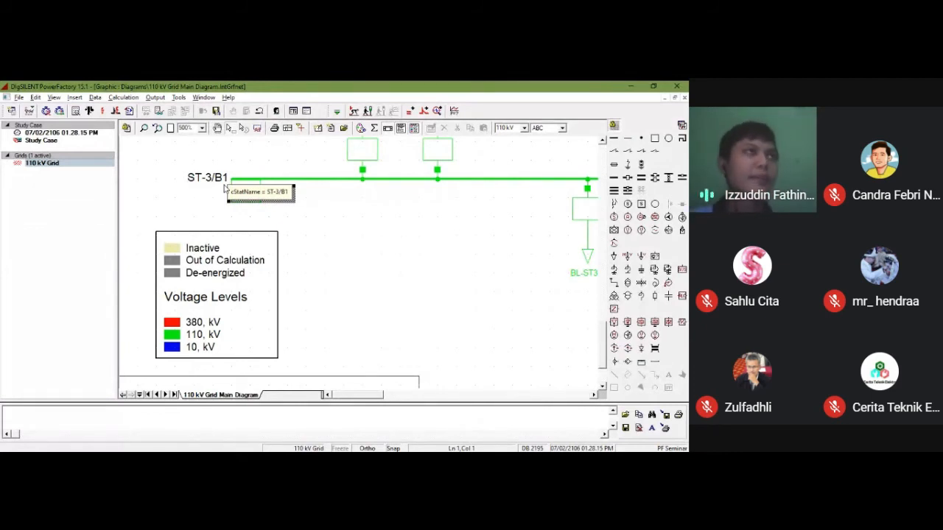
left_click(179, 98)
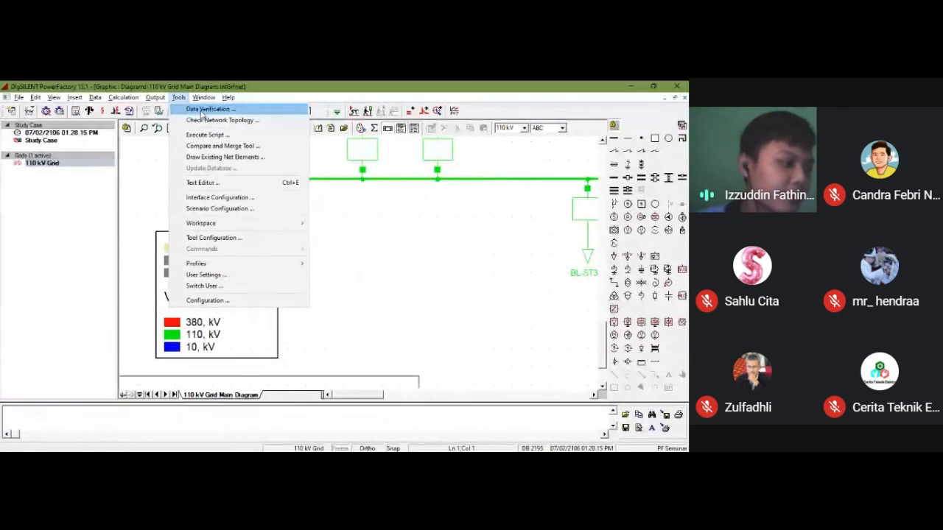
left_click(202, 87)
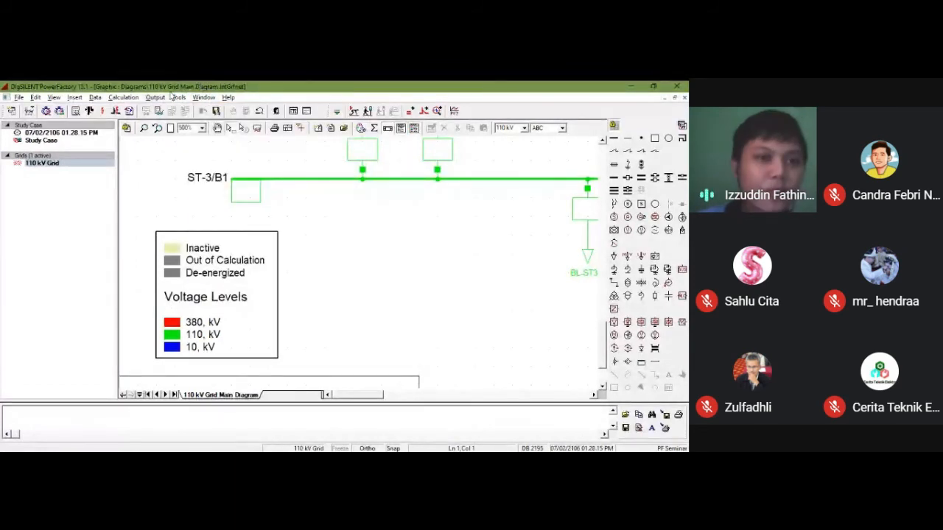
left_click(156, 97)
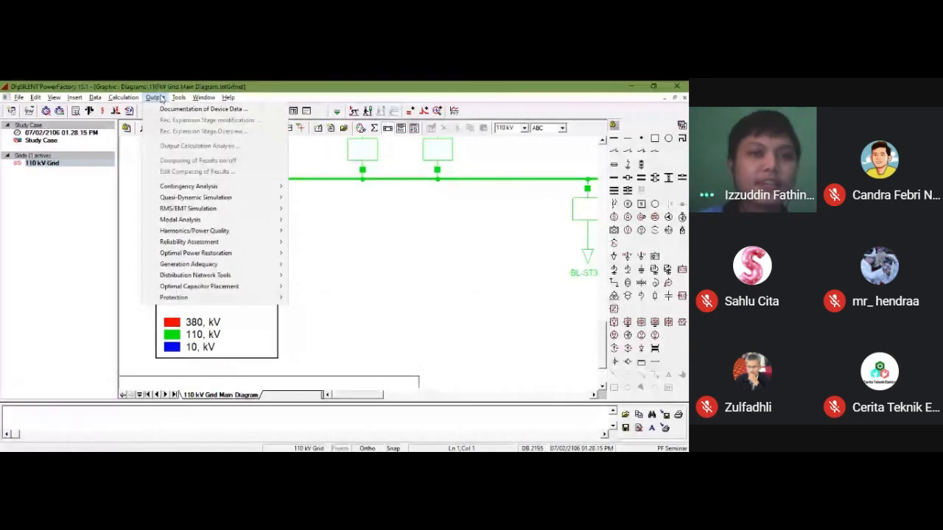
left_click(171, 100)
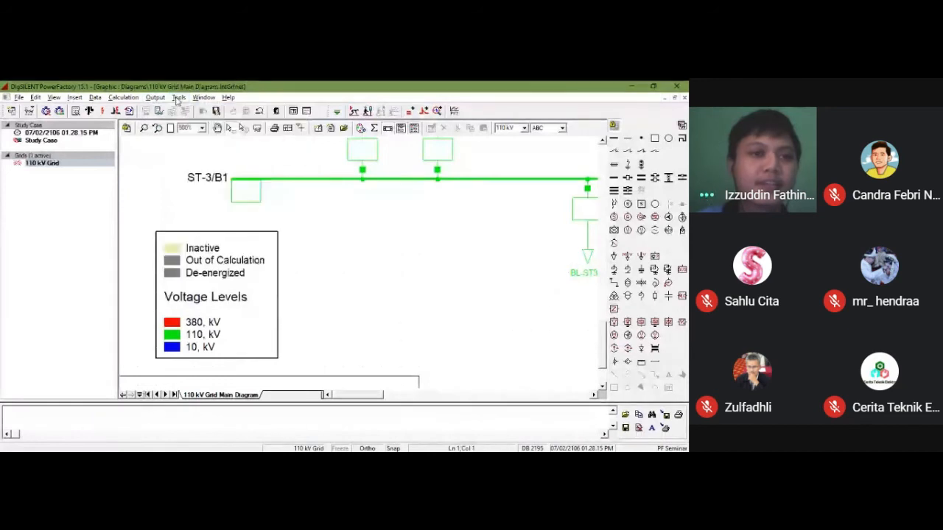
left_click(171, 100)
left_click(161, 100)
left_click(162, 100)
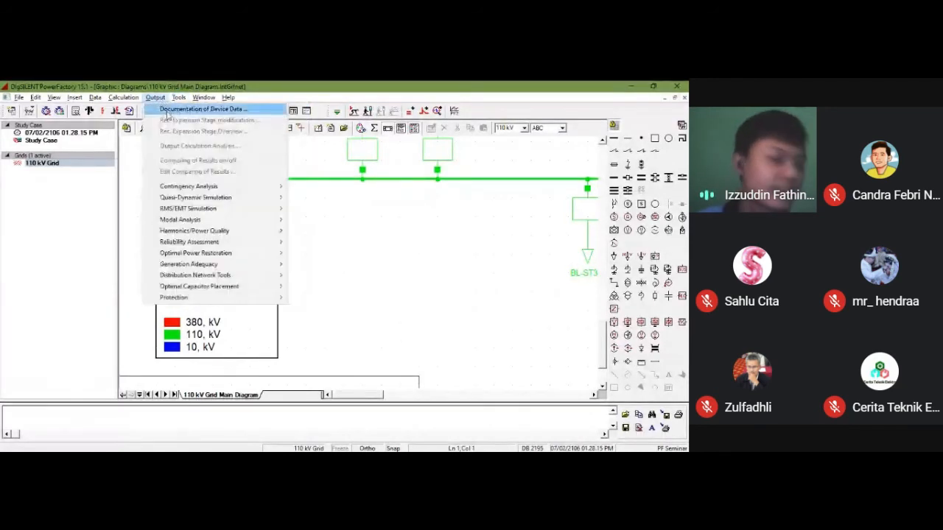
left_click(176, 87)
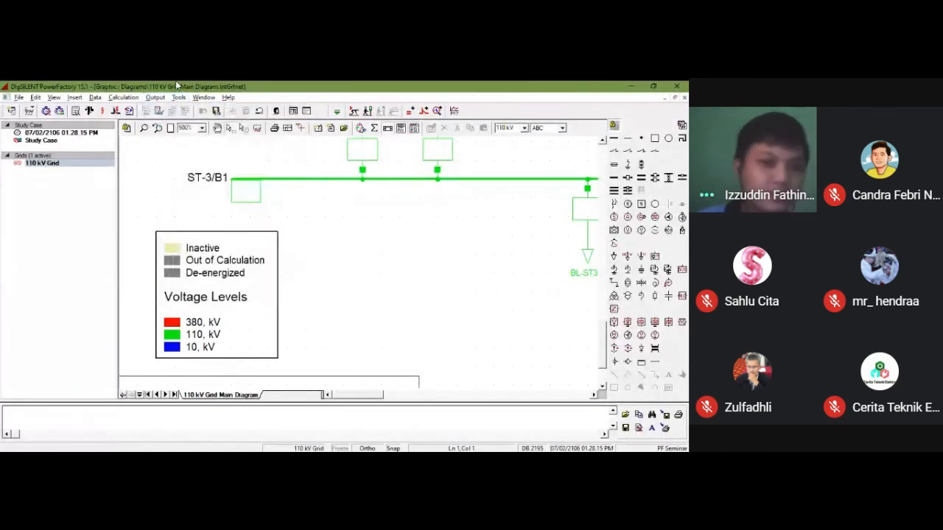
Step: Set the diagram zoom back to 100% to view the whole 110 kV grid page
left_click(203, 128)
left_click(200, 216)
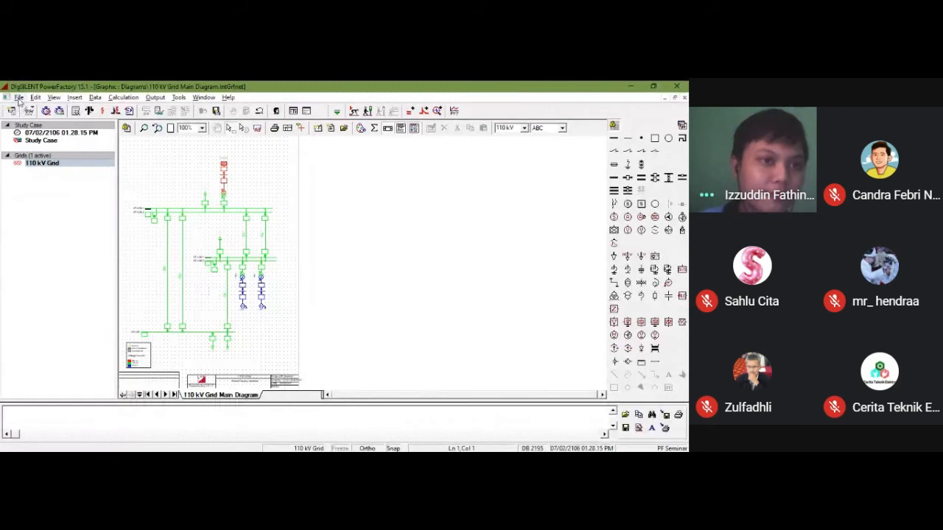
Step: Start exporting the 110 kV grid diagram as a Windows Metafile named SLD Hasil in the Pelatihan Powerfactory folder
left_click(19, 97)
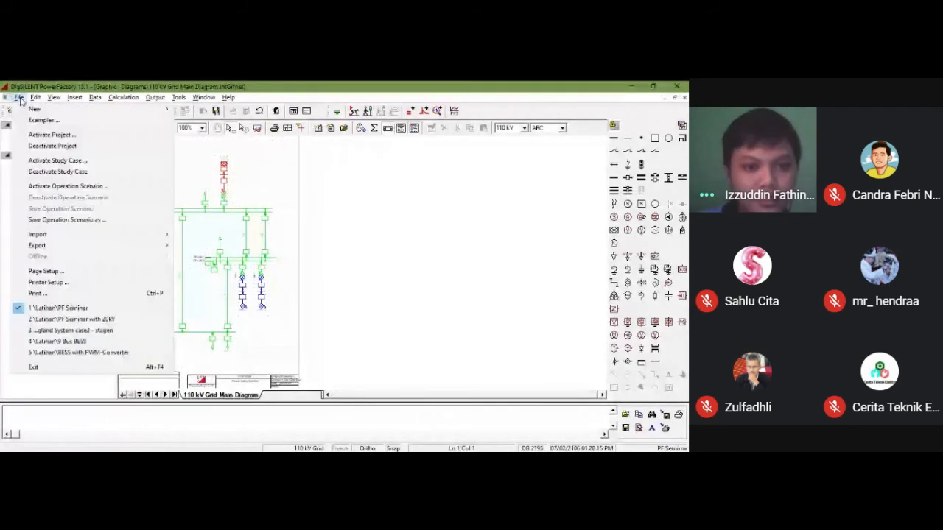
mouse_move(89, 245)
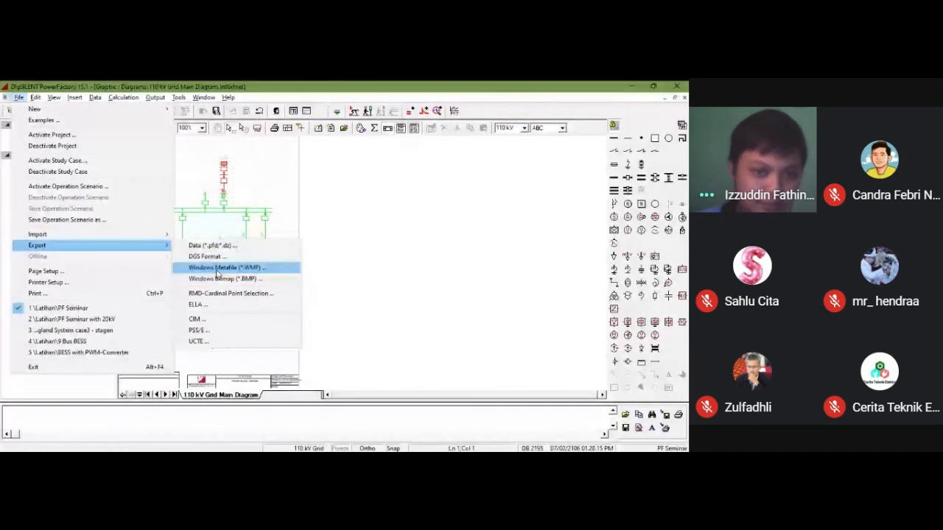
left_click(217, 270)
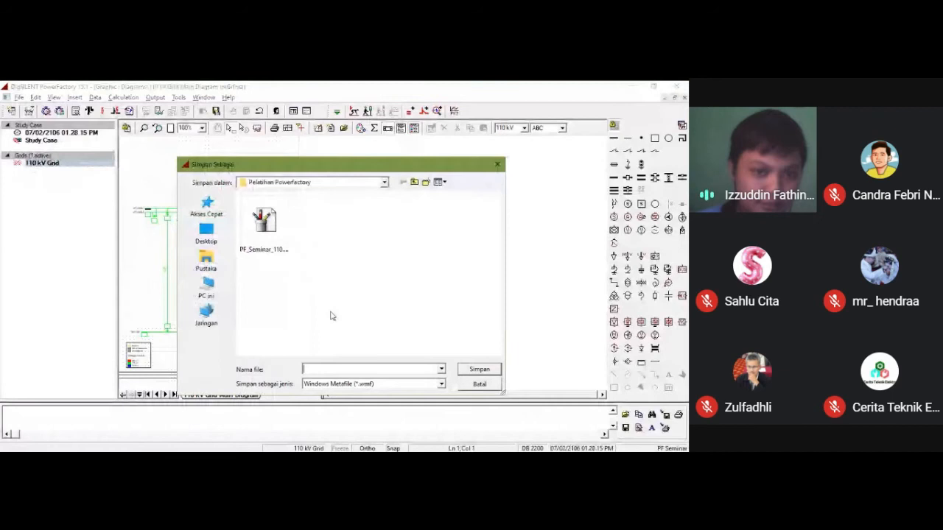
type("SLD")
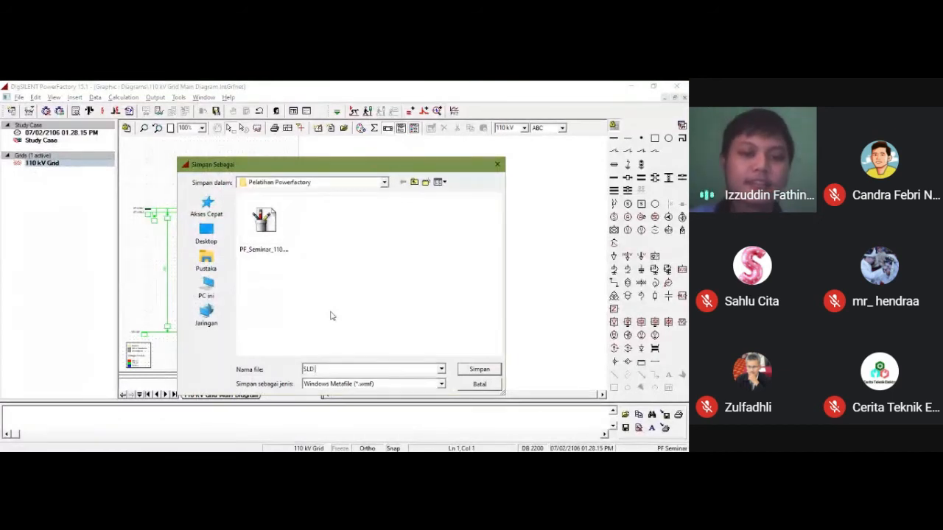
type(" Hasil")
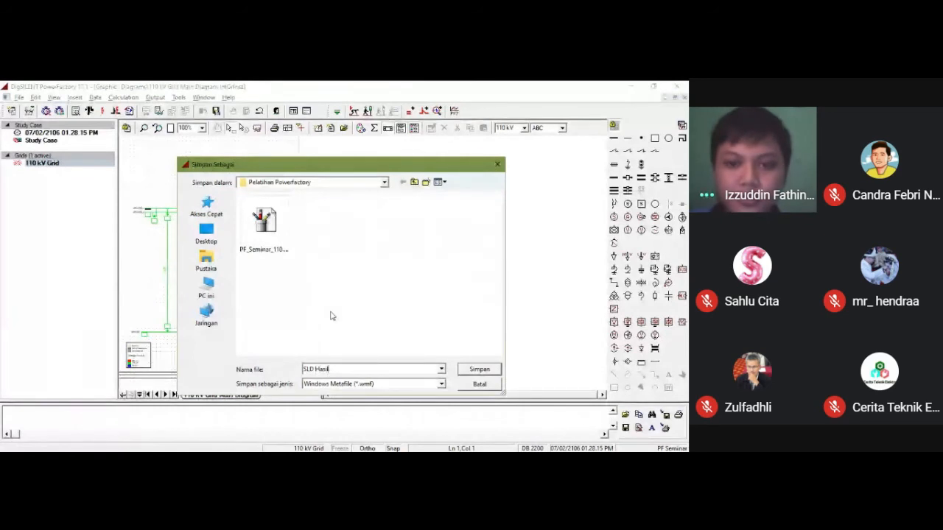
left_click(480, 369)
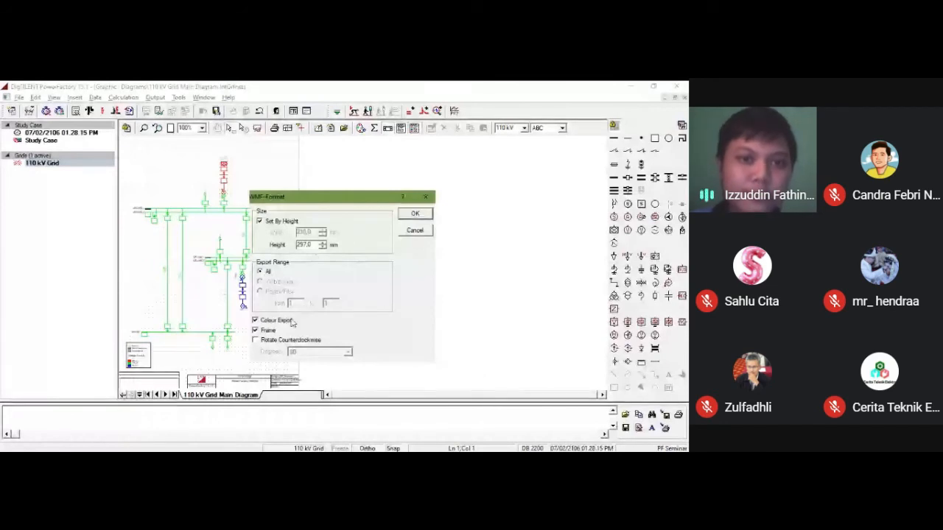
Step: Export the whole diagram in colour with its frame, sized by a height of 297 mm and without rotation
left_click_drag(323, 199, 397, 170)
left_click(331, 291)
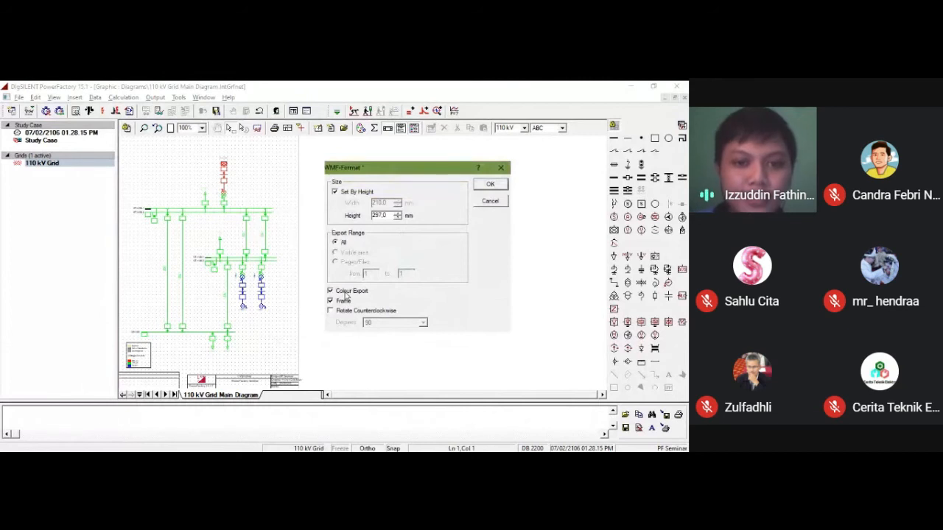
left_click(330, 291)
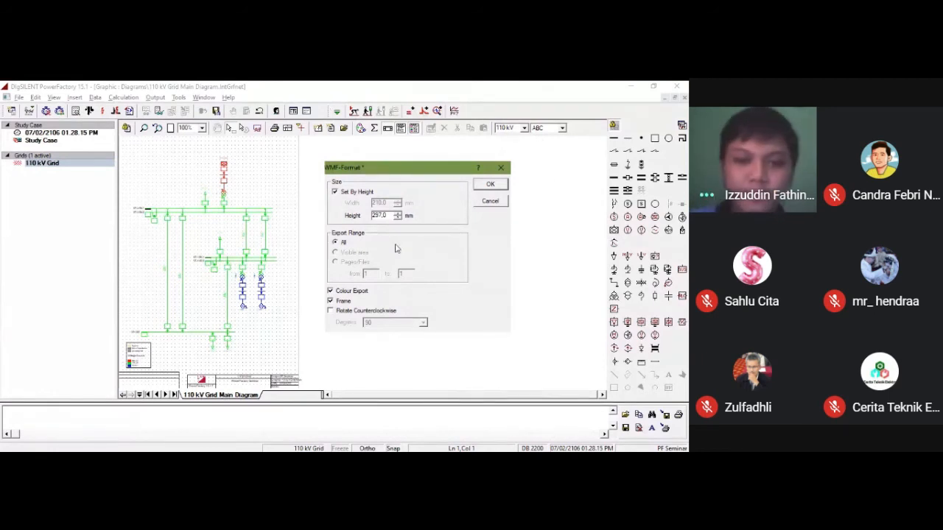
left_click(491, 185)
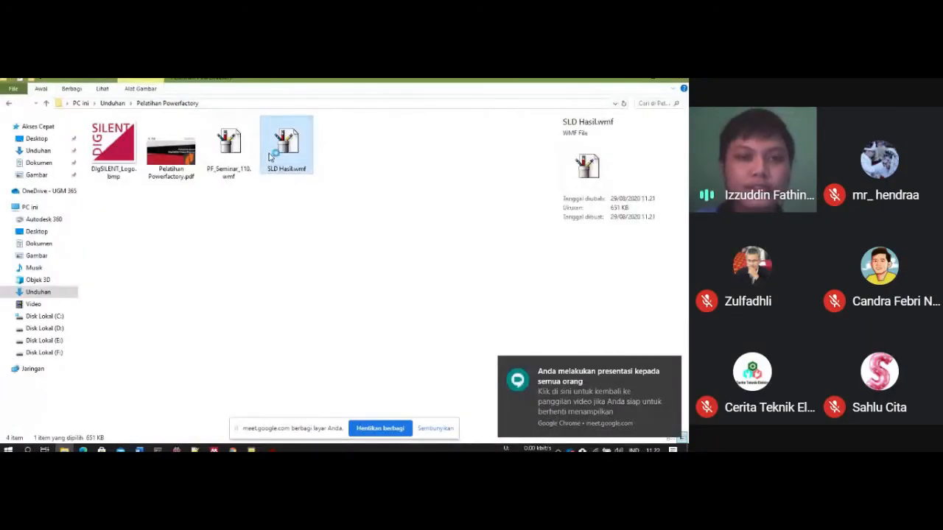
Step: View the exported SLD Hasil.wmf in Paint, checking the diagram, colour legend and title block, and close it
scroll(287, 227, "down", 5)
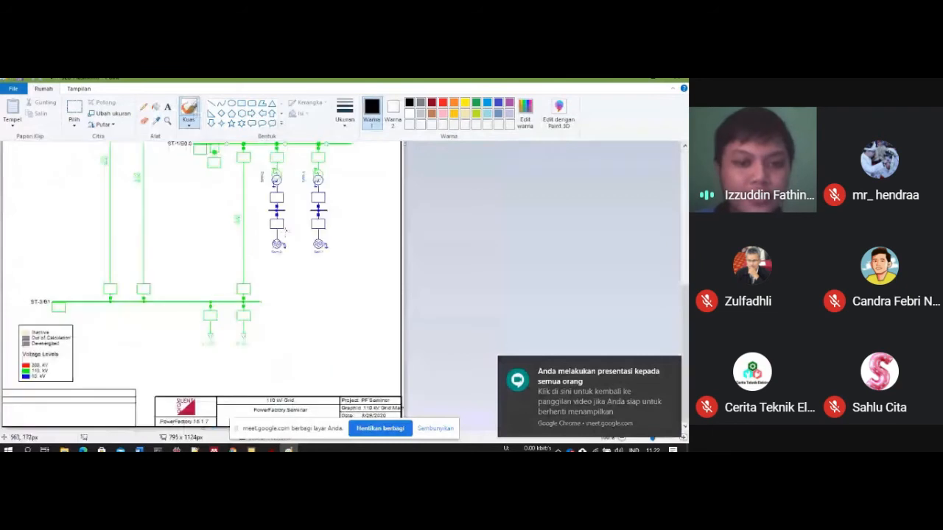
scroll(172, 310, "up", 1)
scroll(172, 309, "down", 1)
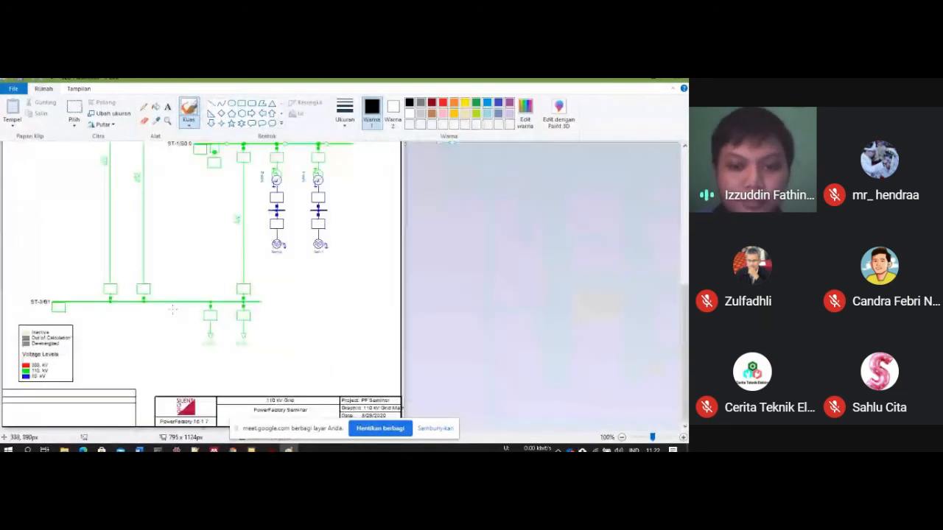
scroll(202, 287, "up", 5)
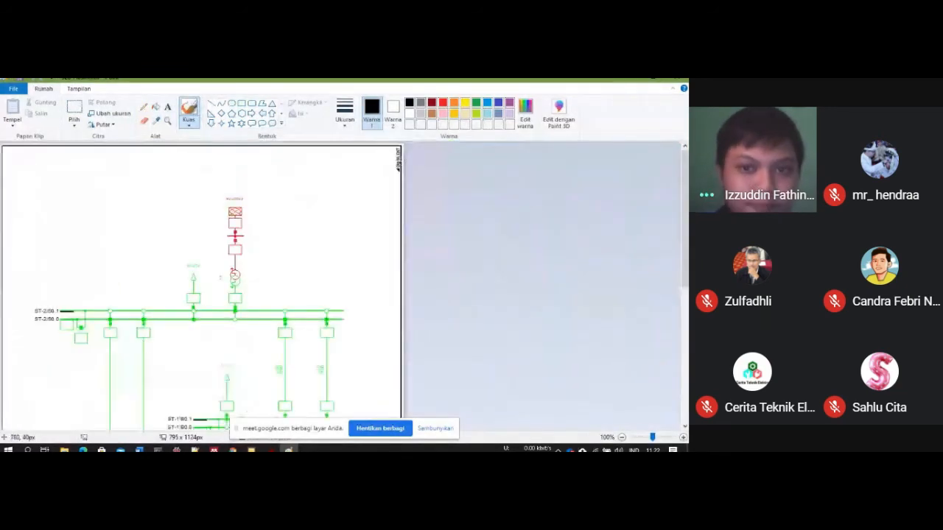
left_click(675, 79)
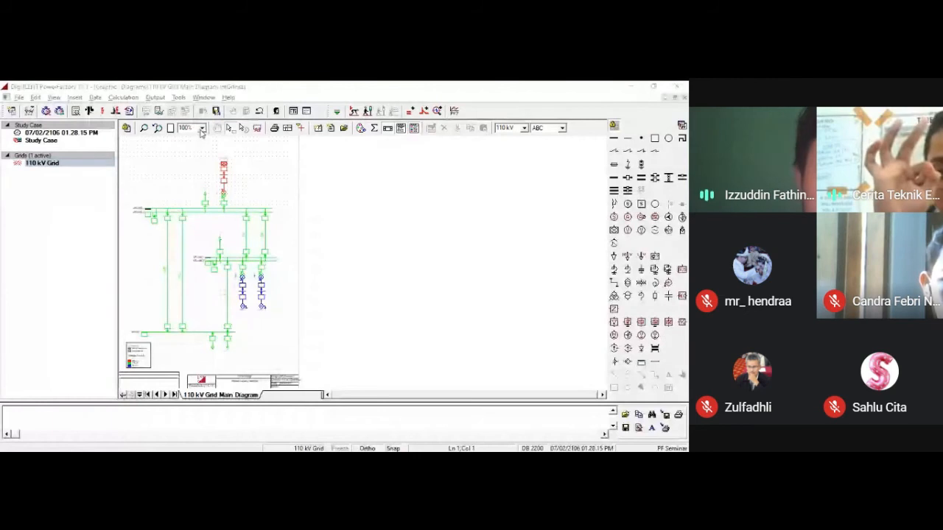
Step: Enlarge the diagram to 500% and examine the double busbars ST-1/B0.1 and ST-1/B0.0
left_click(203, 129)
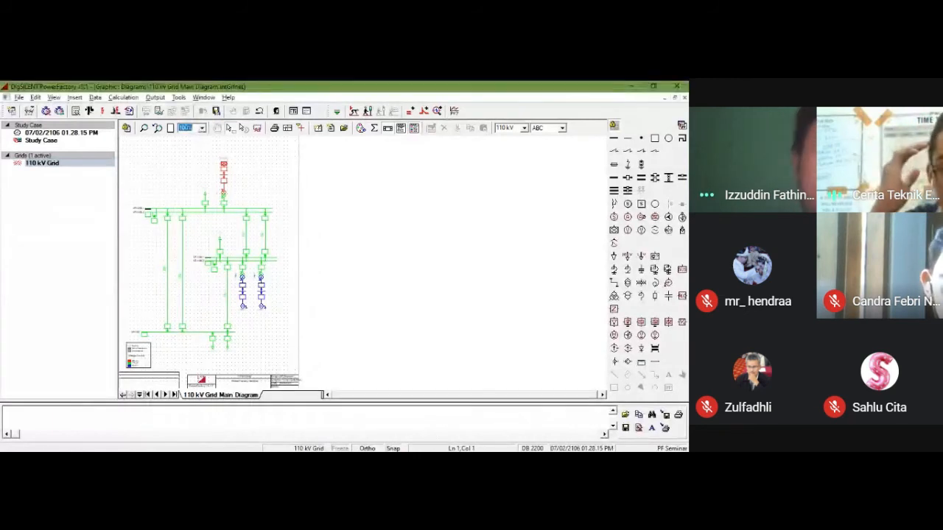
left_click(194, 158)
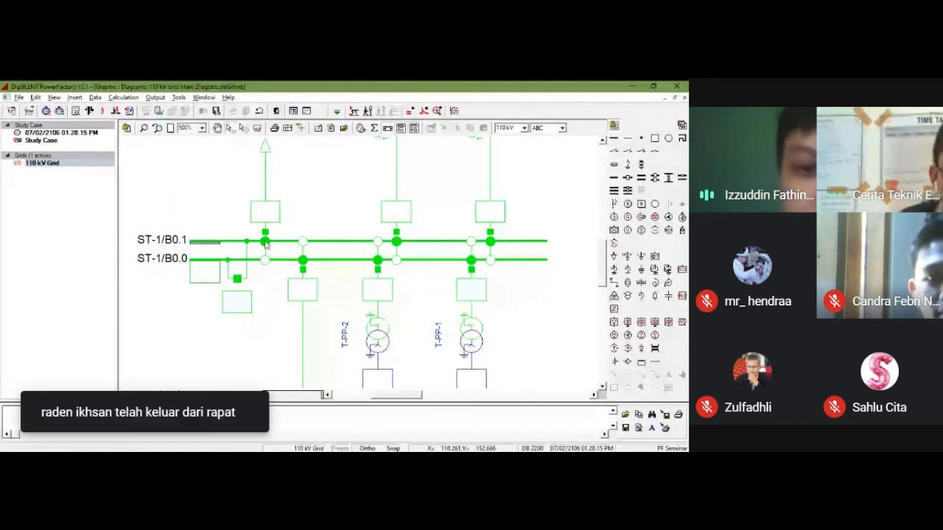
scroll(294, 259, "up", 1)
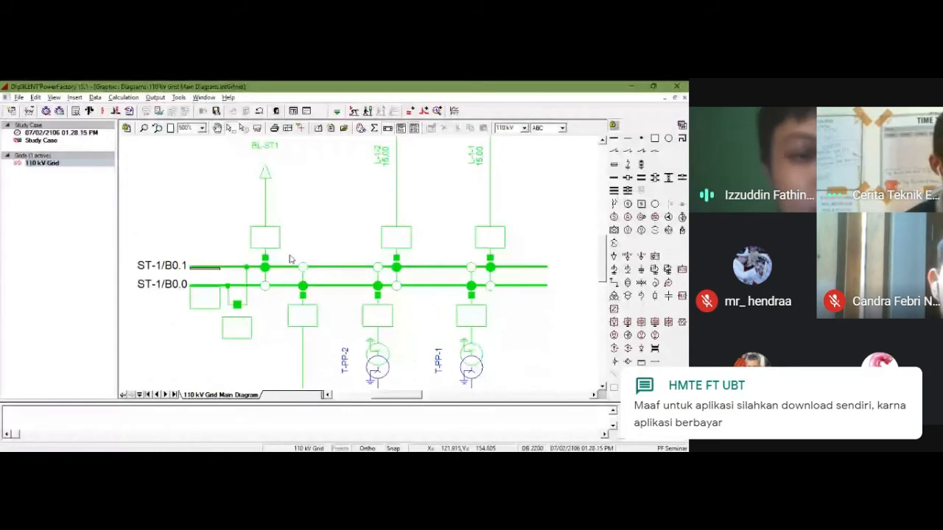
scroll(289, 267, "up", 1)
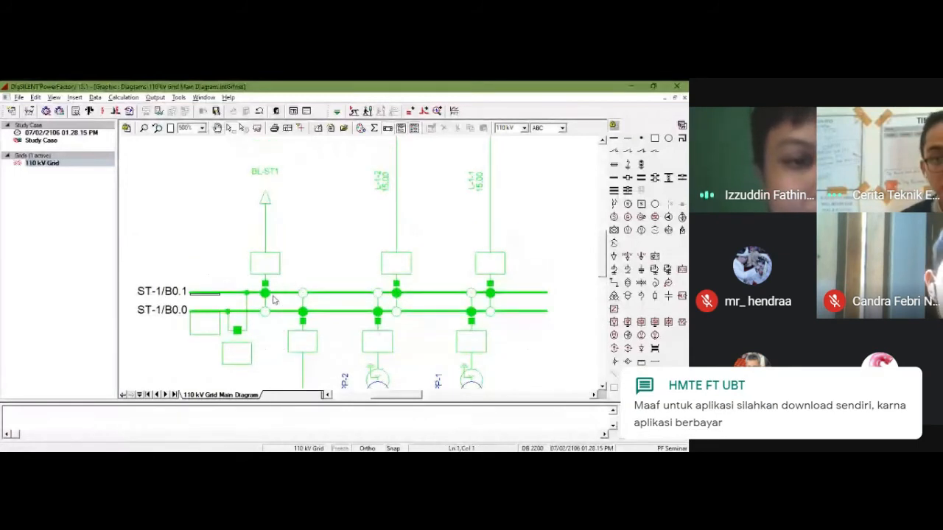
left_click(216, 294)
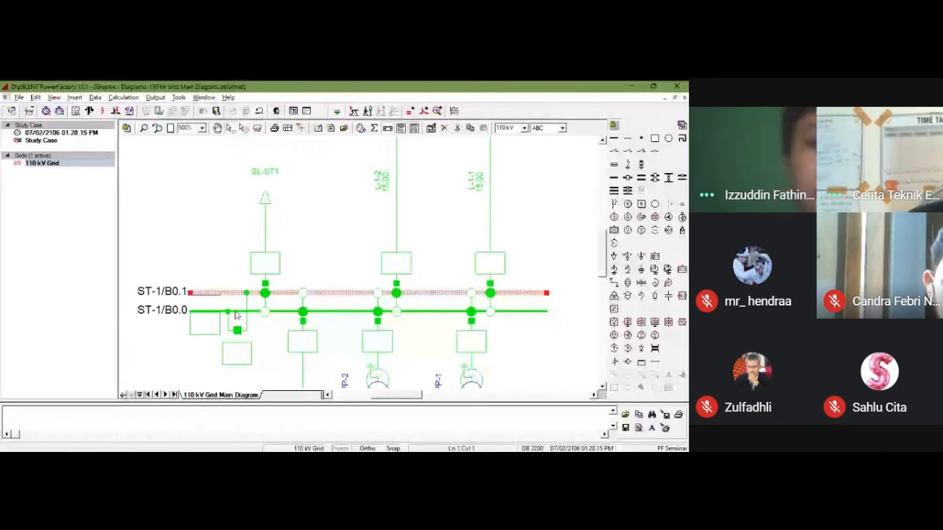
left_click(235, 313)
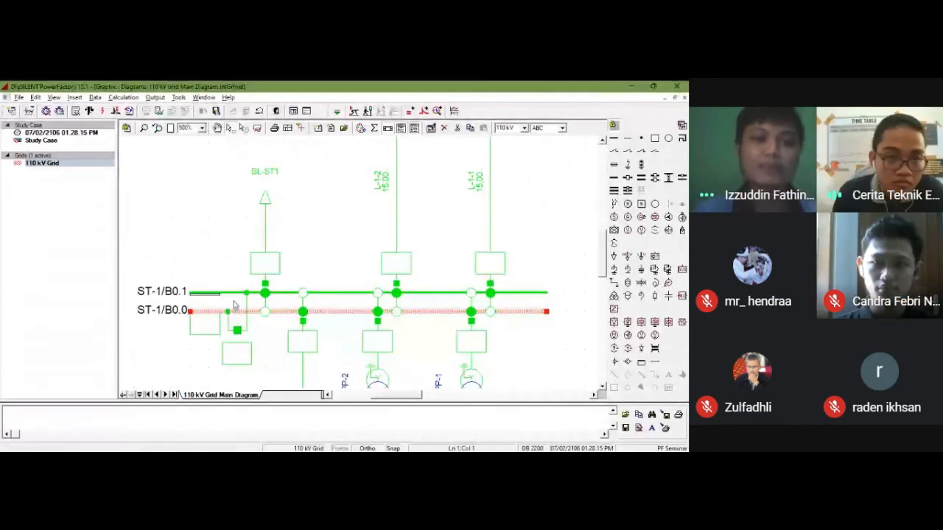
left_click(234, 283)
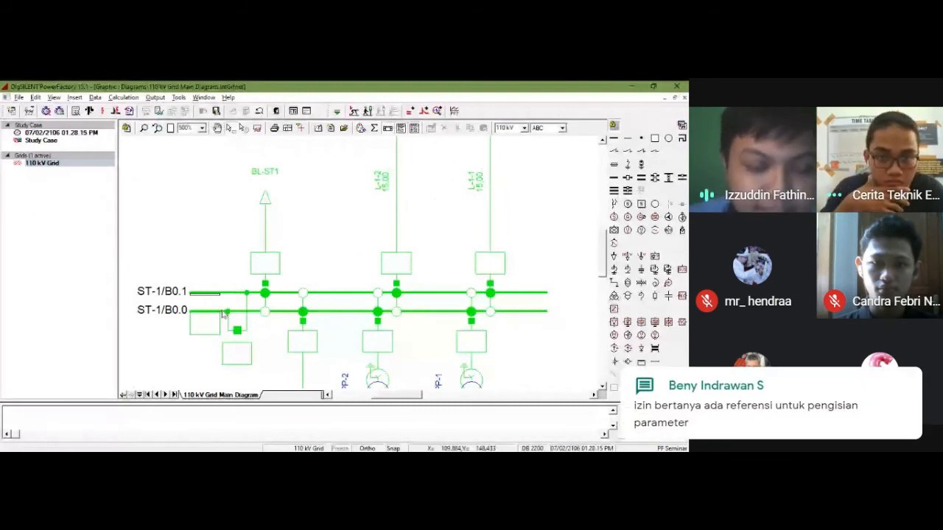
Step: Open the coupler breaker between busbars ST-1/B0.1 and ST-1/B0.0
left_click(242, 334)
left_click(269, 339)
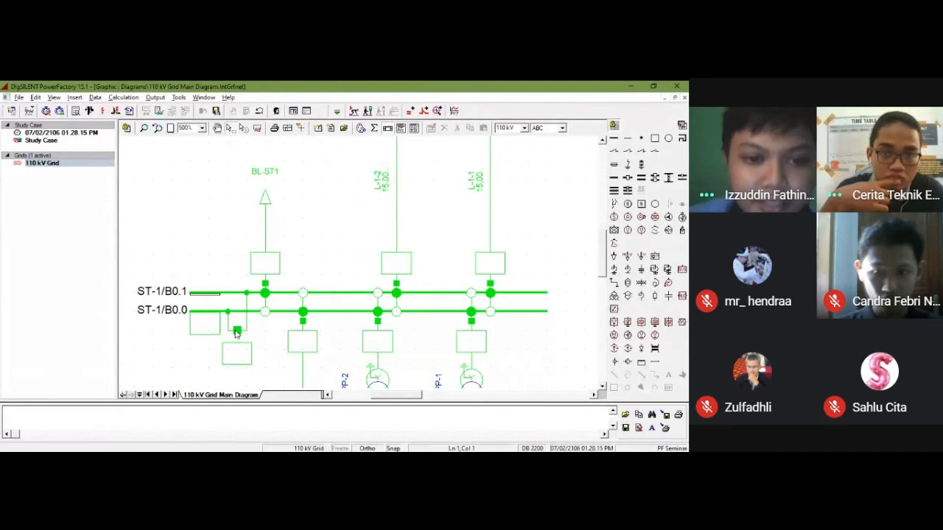
double_click(237, 332)
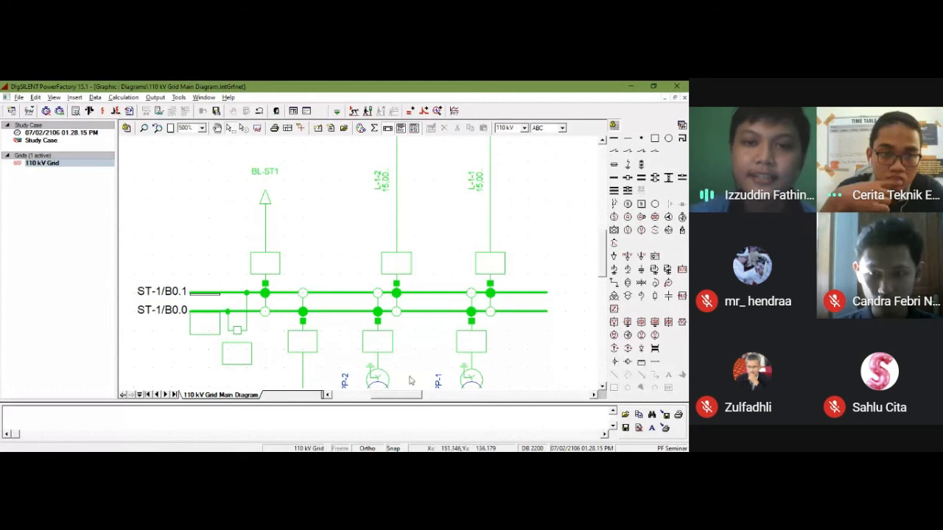
Step: Examine the lines, loads, transformers and generators connected around the ST-1 busbars with the coupler open
scroll(292, 217, "down", 1)
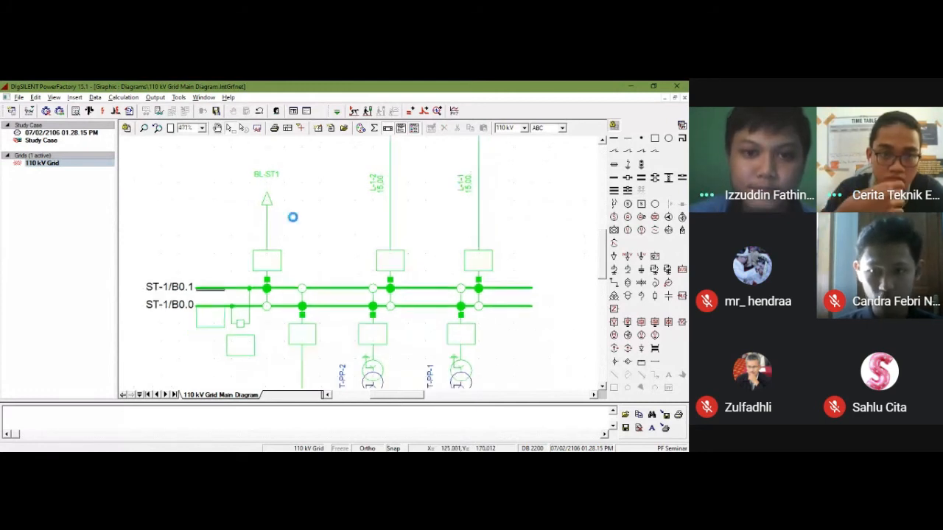
scroll(295, 221, "down", 2)
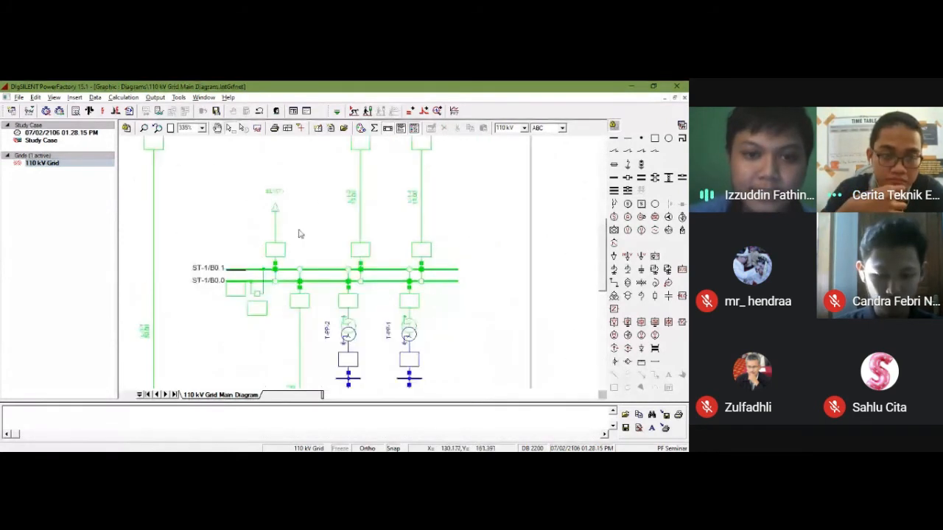
scroll(258, 313, "down", 1)
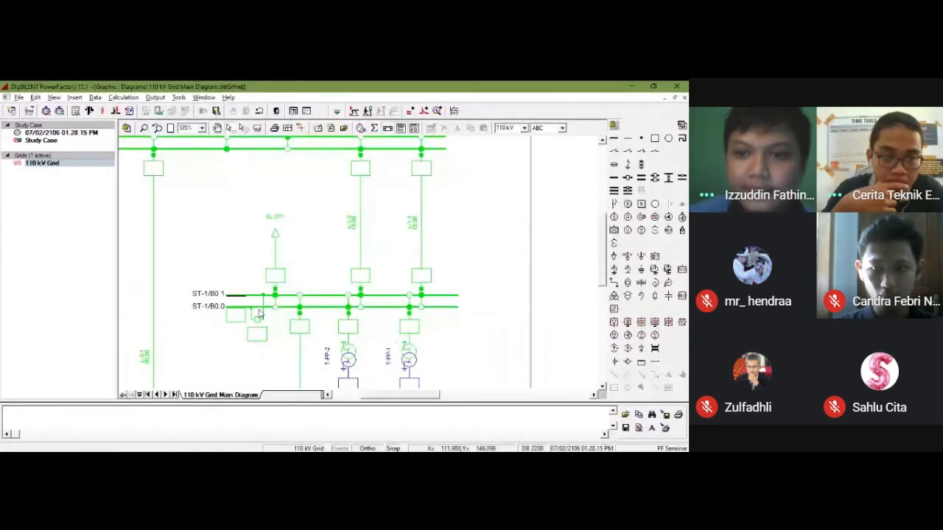
scroll(475, 281, "down", 4)
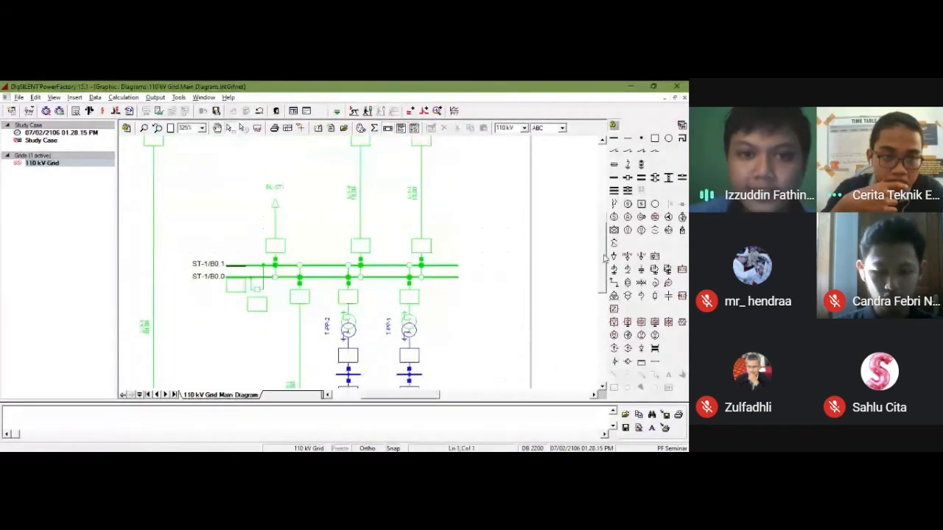
scroll(464, 278, "down", 1)
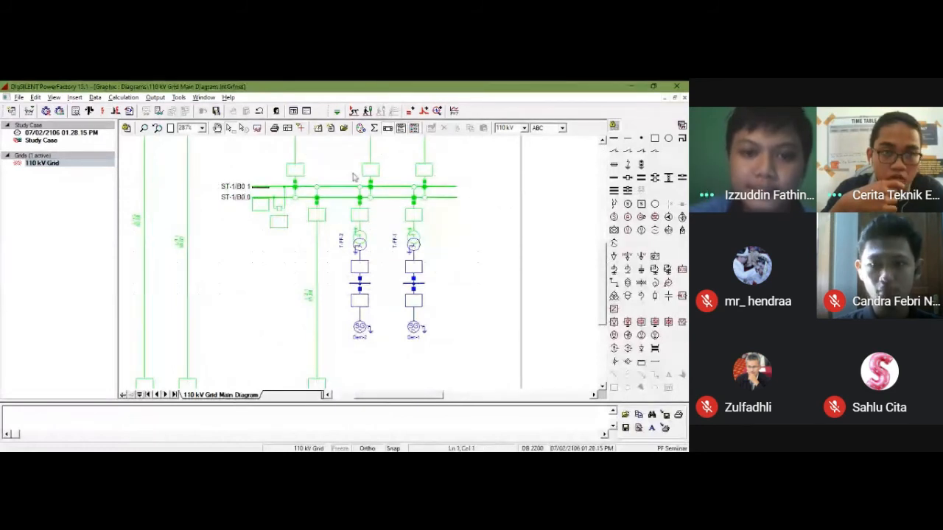
scroll(354, 176, "up", 2)
scroll(361, 179, "down", 3)
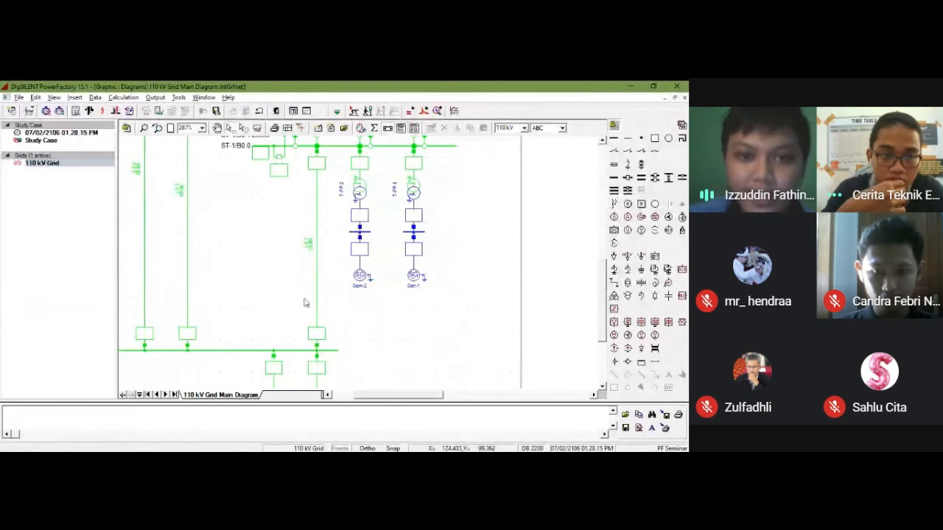
scroll(335, 254, "up", 1)
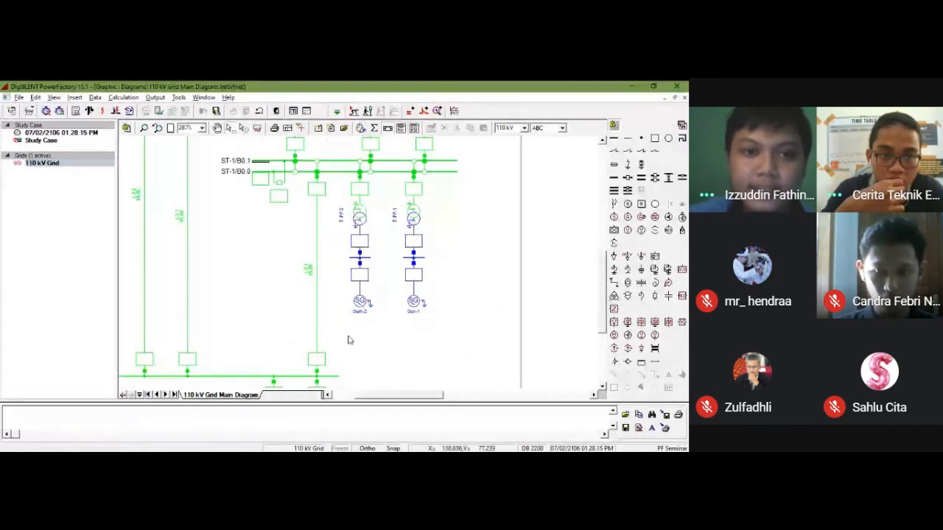
scroll(177, 329, "up", 5)
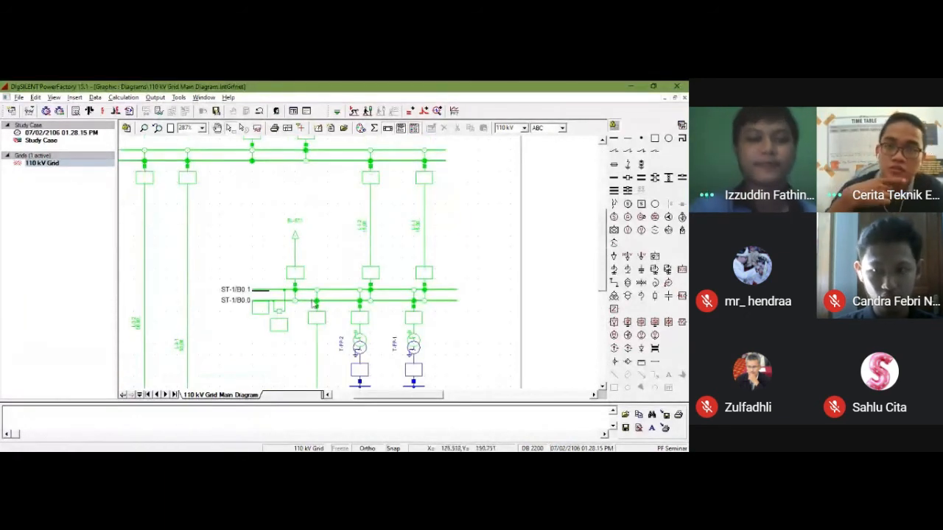
scroll(314, 305, "down", 2)
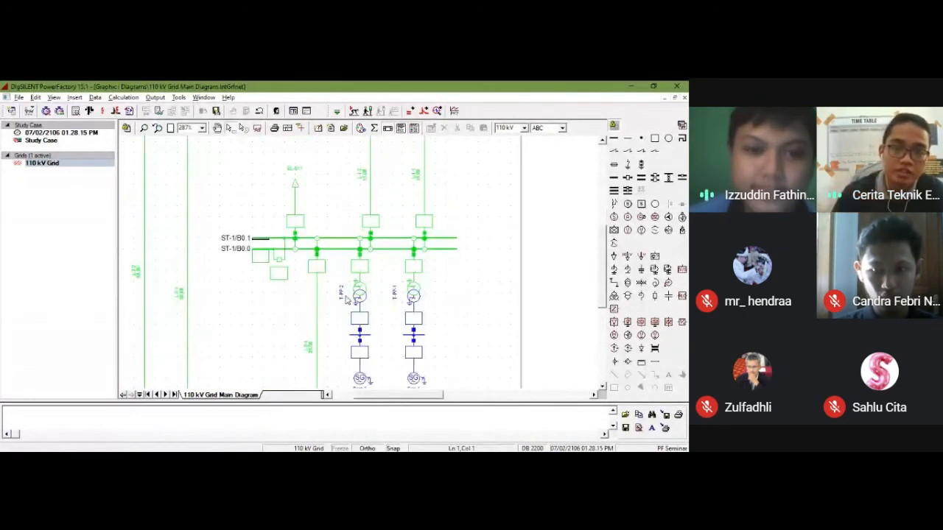
Step: Close the coupler breaker between busbars ST-1/B0.1 and ST-1/B0.0 again
scroll(287, 259, "up", 2)
left_click(277, 263)
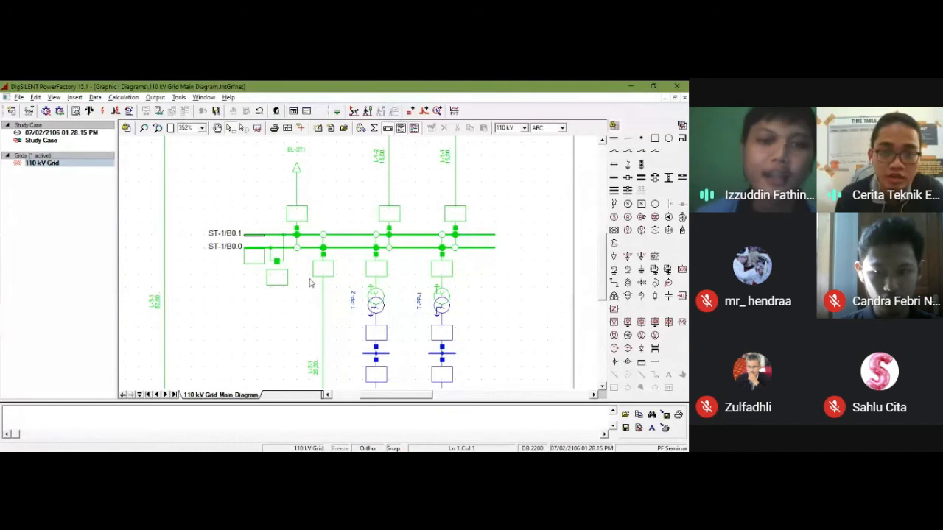
Step: Look through the global synchronous machine types for generator Gem-2, check the Transformers type folder, and leave without assigning a type
scroll(310, 283, "down", 3)
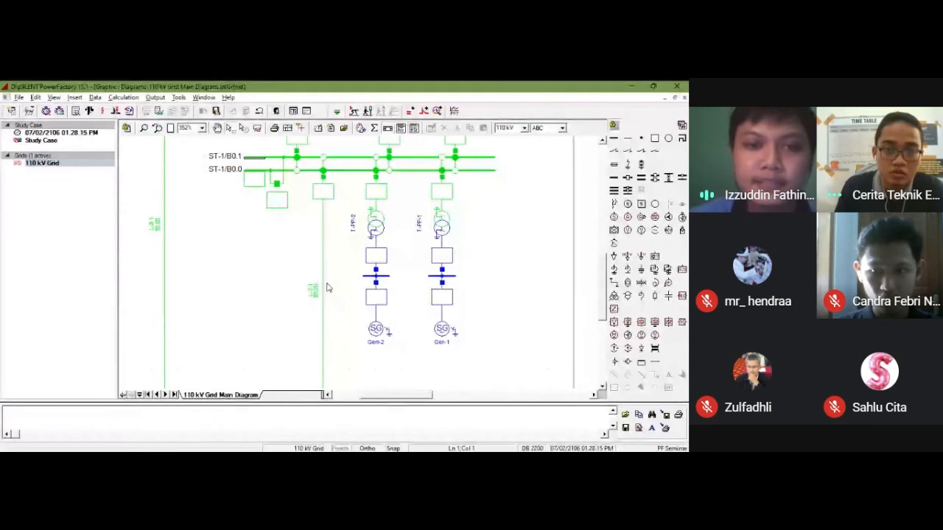
left_click(376, 330)
double_click(376, 330)
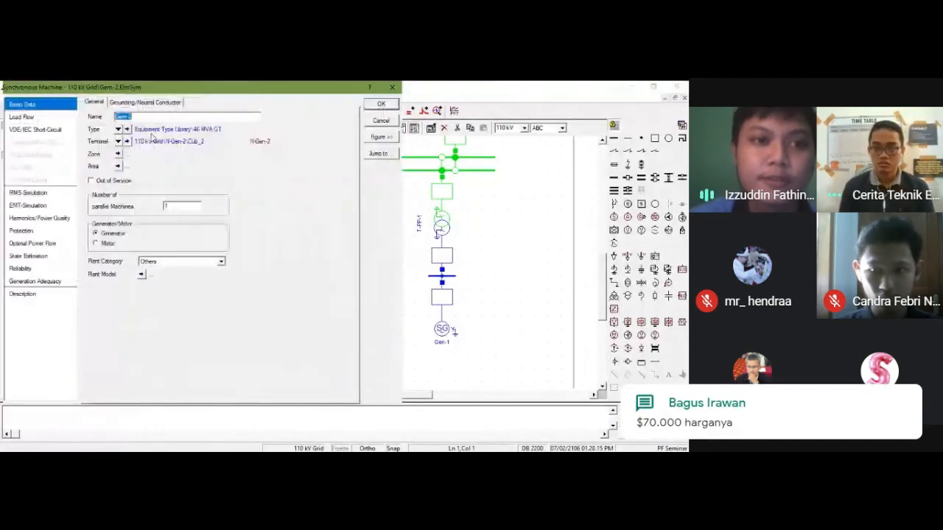
left_click(118, 129)
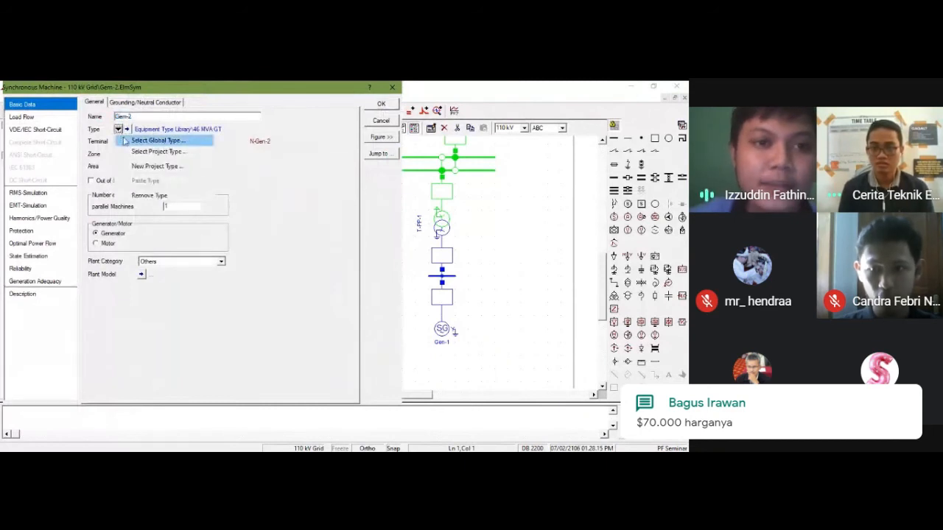
left_click(134, 137)
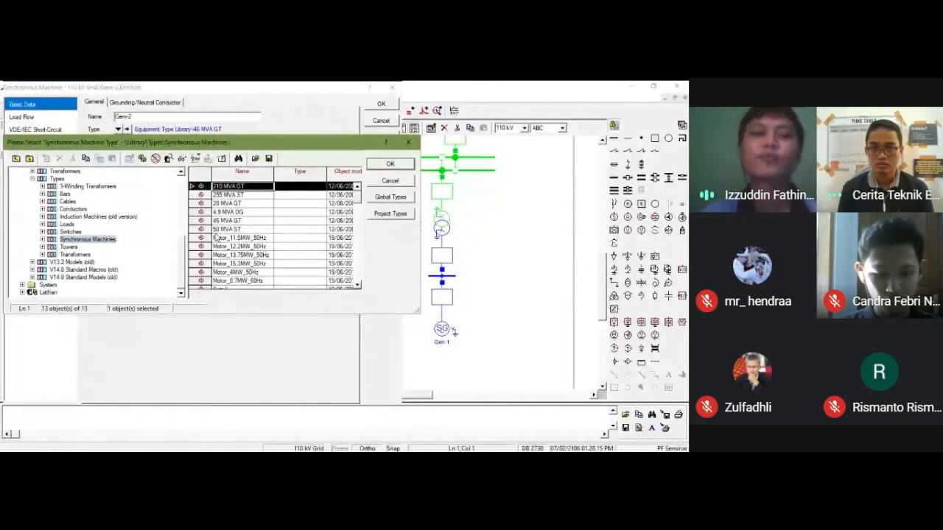
left_click(205, 196)
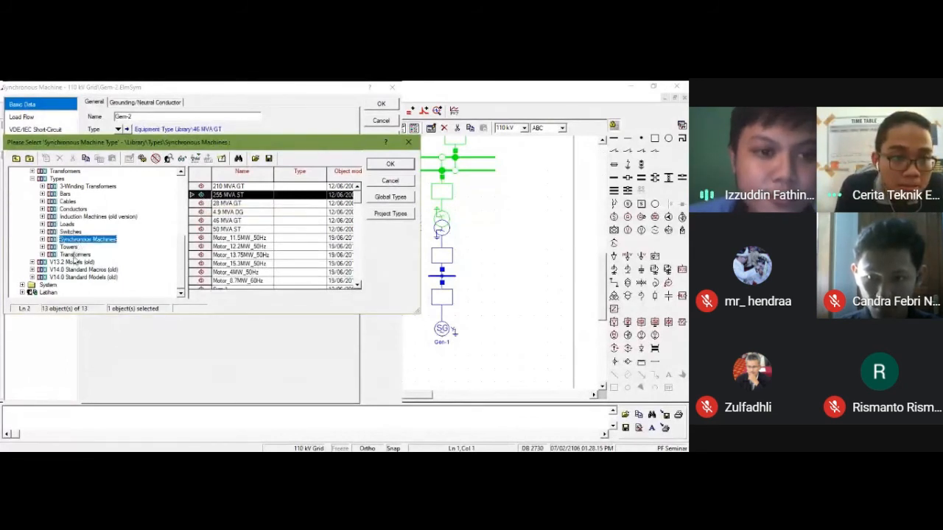
left_click(75, 255)
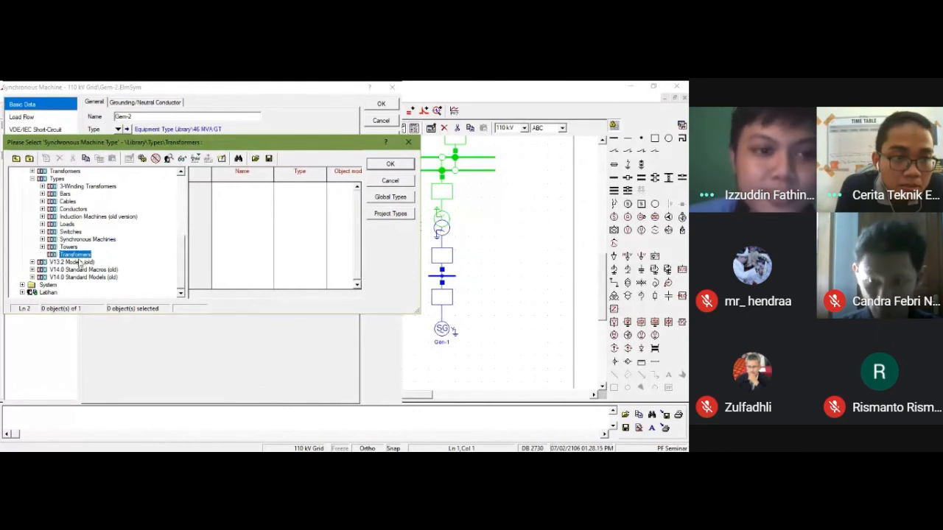
left_click(375, 183)
left_click(376, 122)
Step: Browse the global 2-winding transformer types for T-PP-2 down to the 50Hz Distribution 10kV folder, then close the type selection and transformer data
scroll(375, 294, "up", 3)
double_click(377, 304)
left_click(126, 129)
left_click(146, 140)
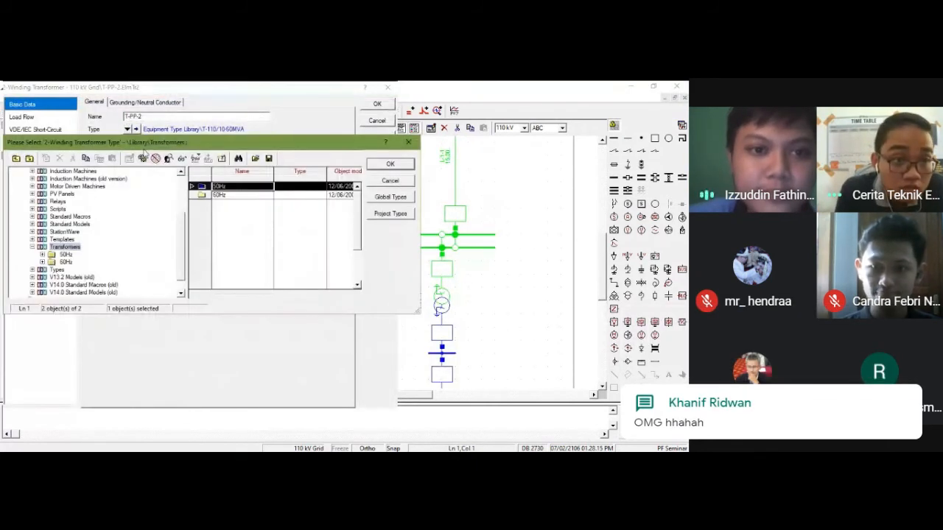
left_click(202, 195)
left_click(202, 187)
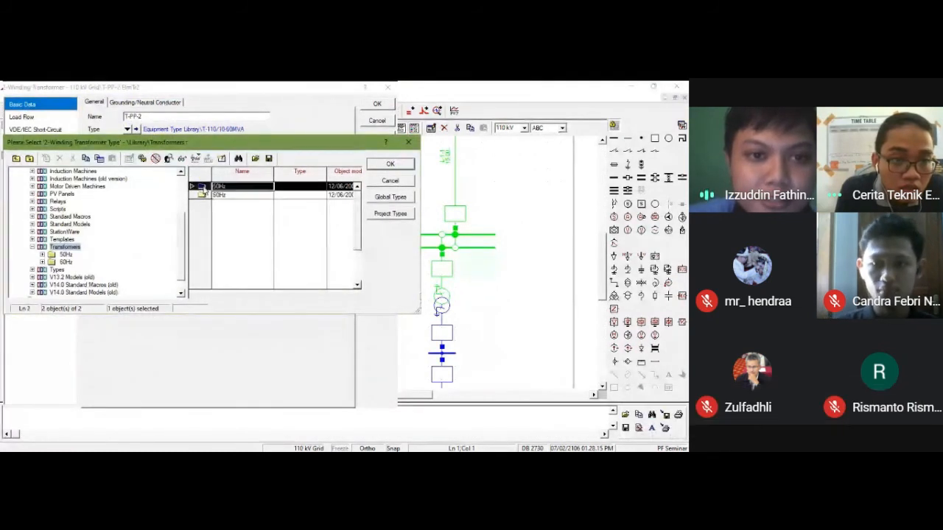
double_click(202, 189)
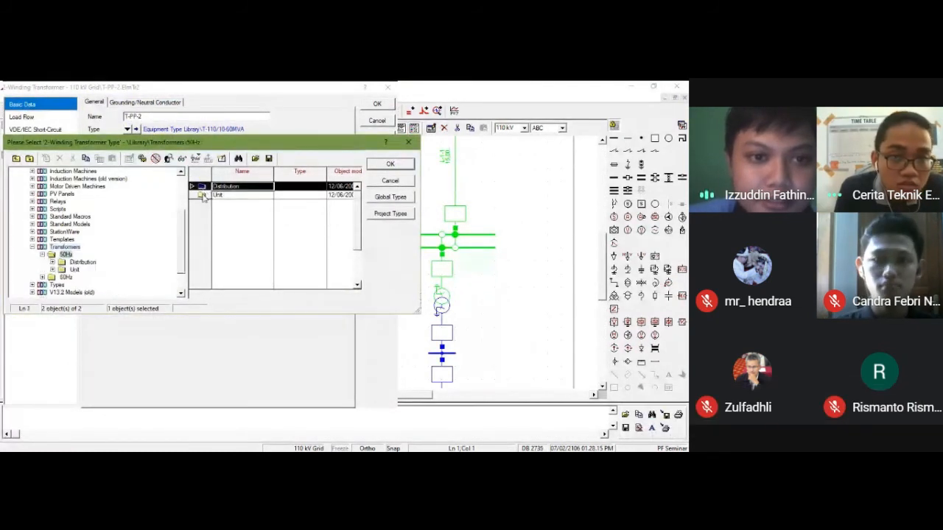
double_click(202, 188)
double_click(202, 187)
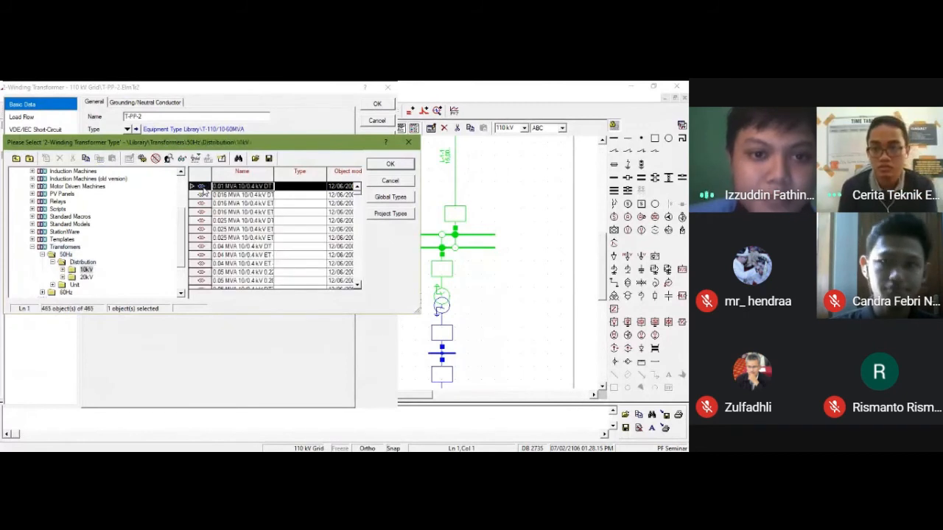
scroll(202, 190, "down", 10)
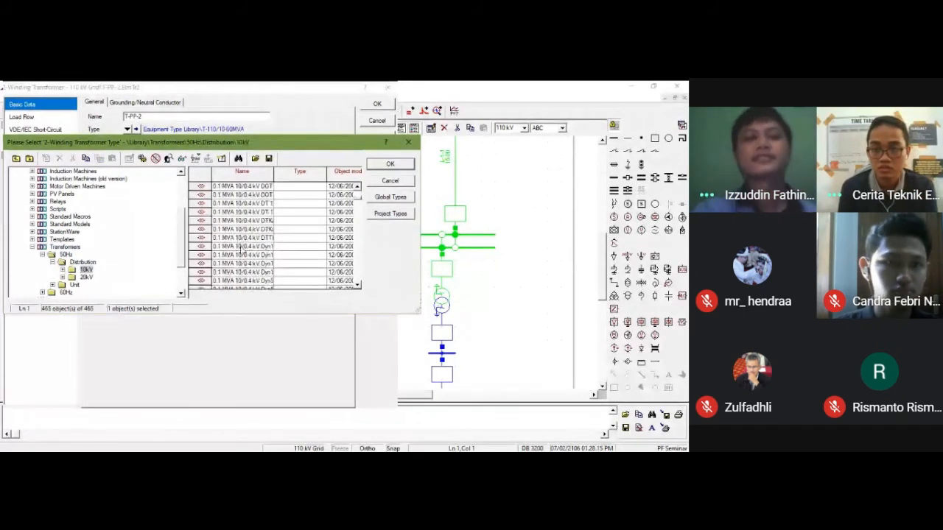
left_click(390, 163)
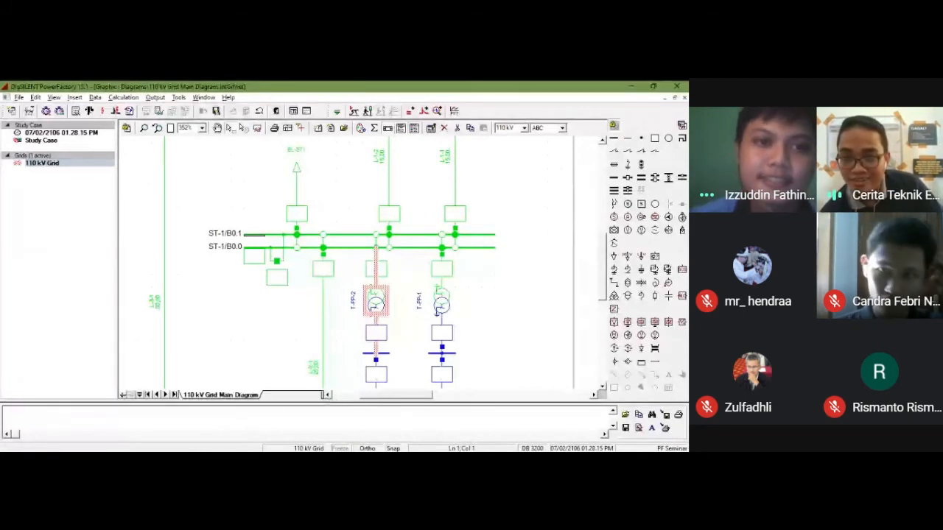
Step: Show the entire 110 kV Grid Main Diagram page and switch to another window
left_click(170, 128)
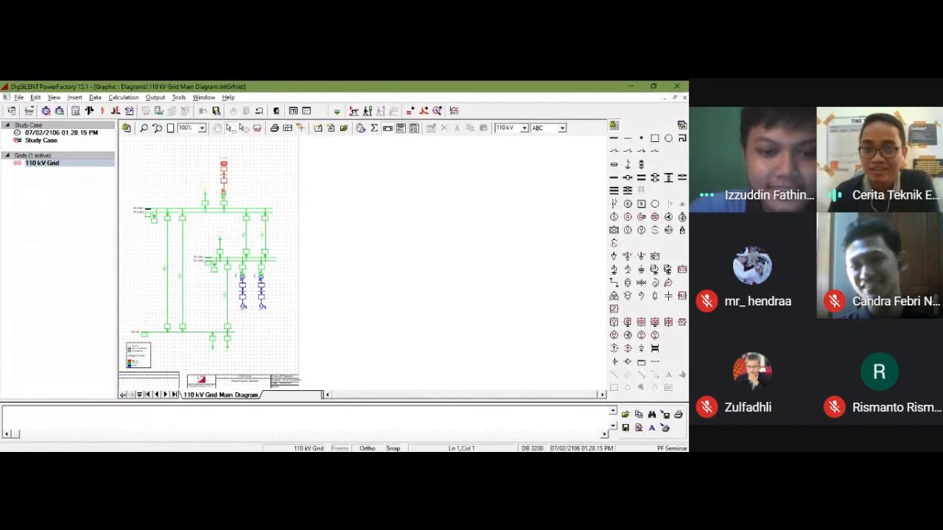
key("alt+Tab")
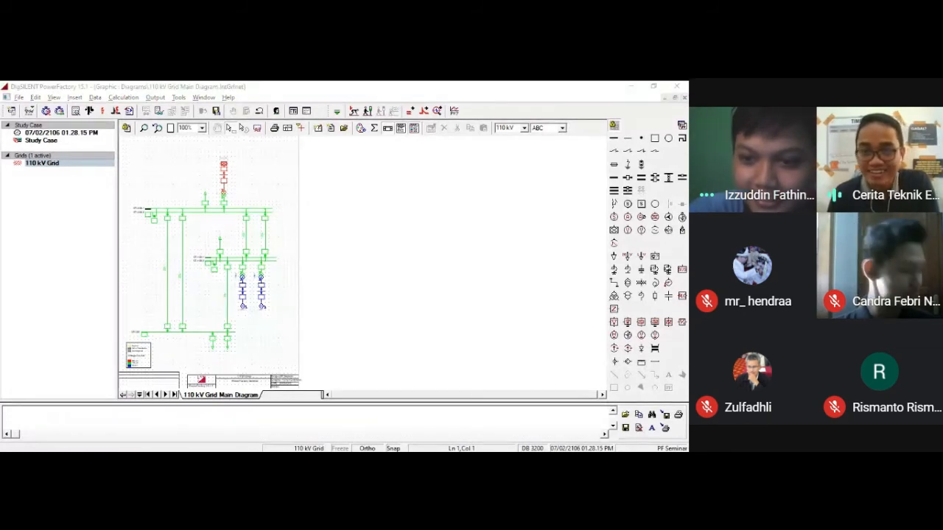
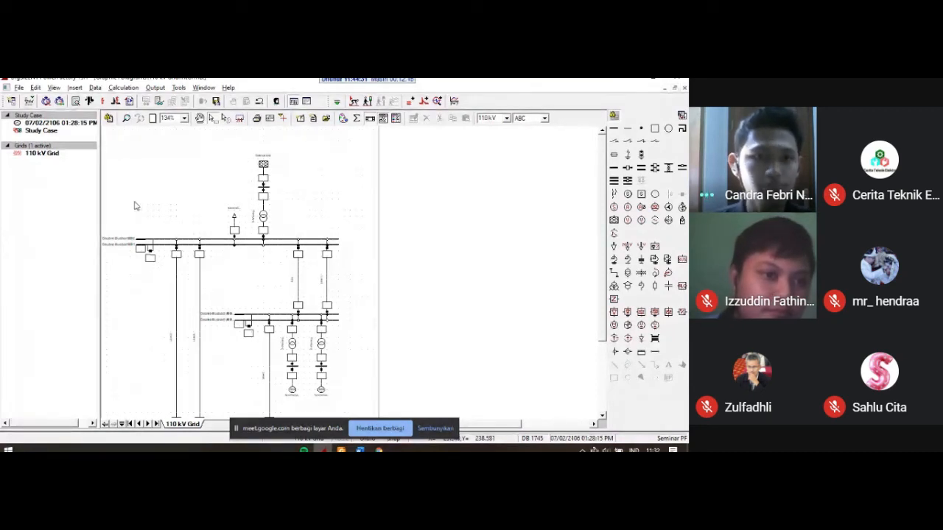
Step: Deactivate the Seminar PF project and open the 9 Bus System project from the additional examples
left_click(21, 89)
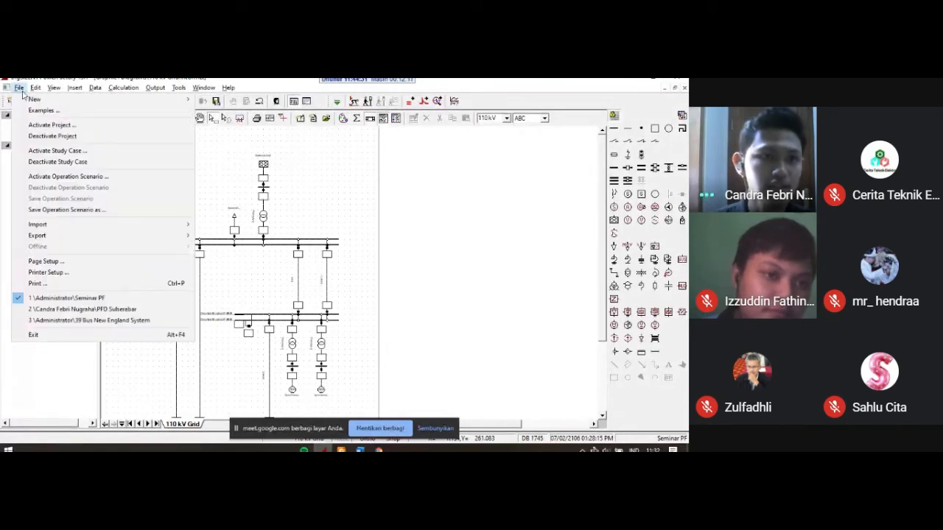
left_click(89, 138)
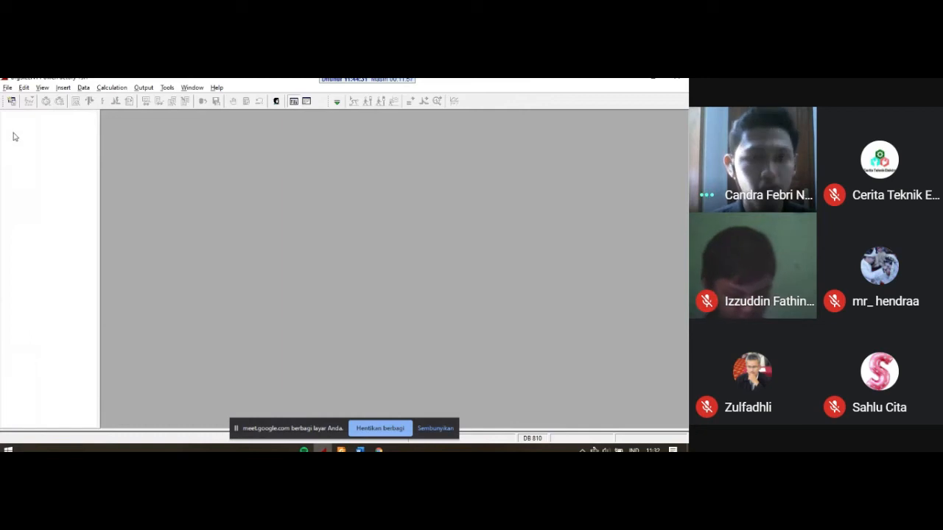
left_click(8, 88)
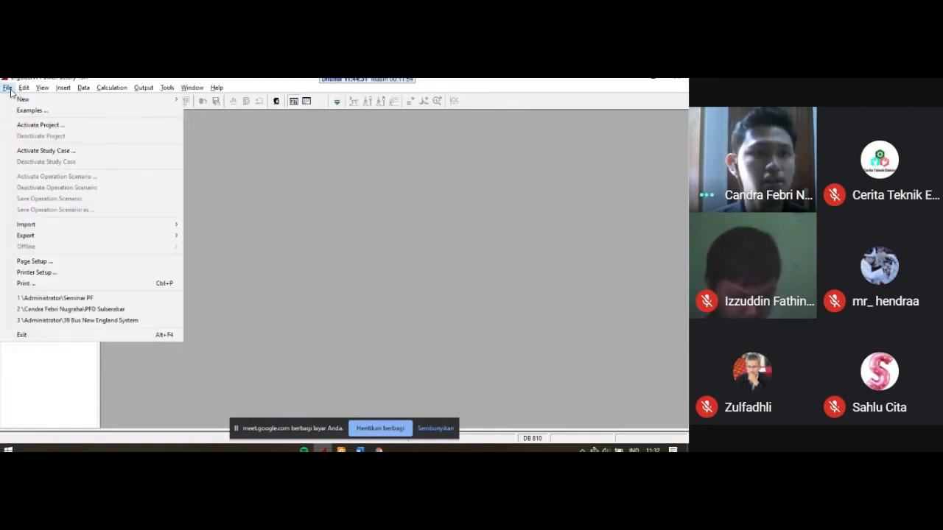
left_click(77, 111)
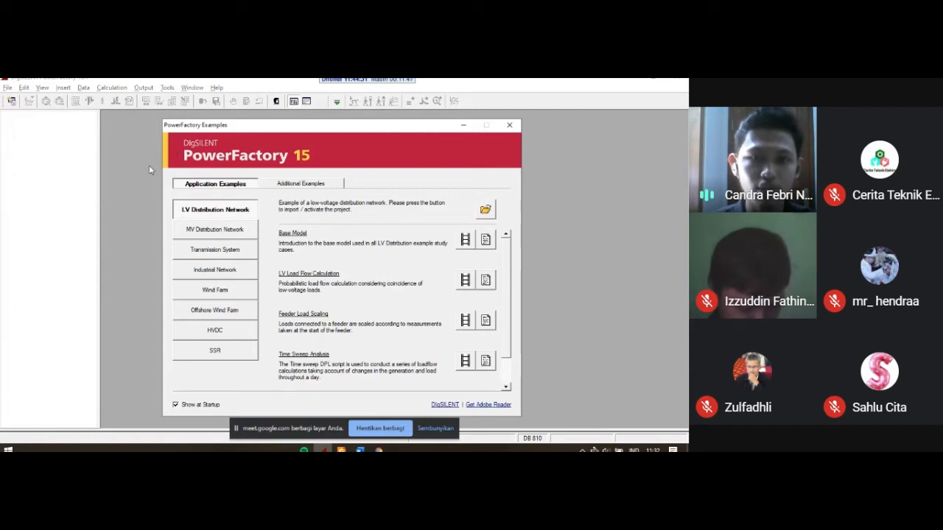
left_click(304, 187)
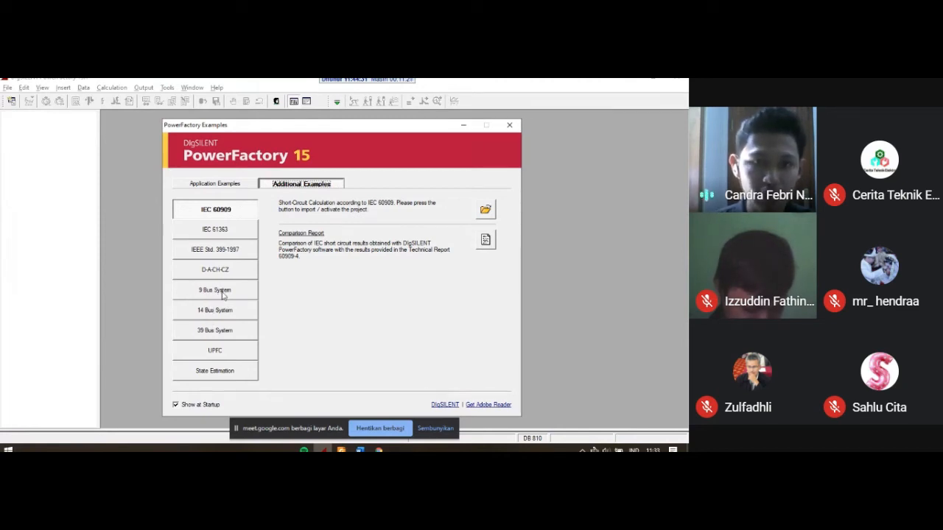
left_click(253, 294)
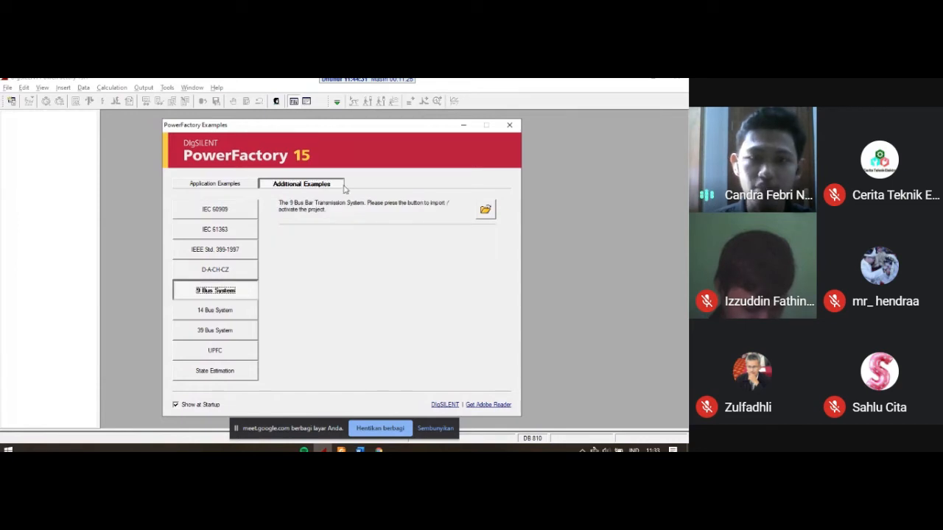
left_click(486, 210)
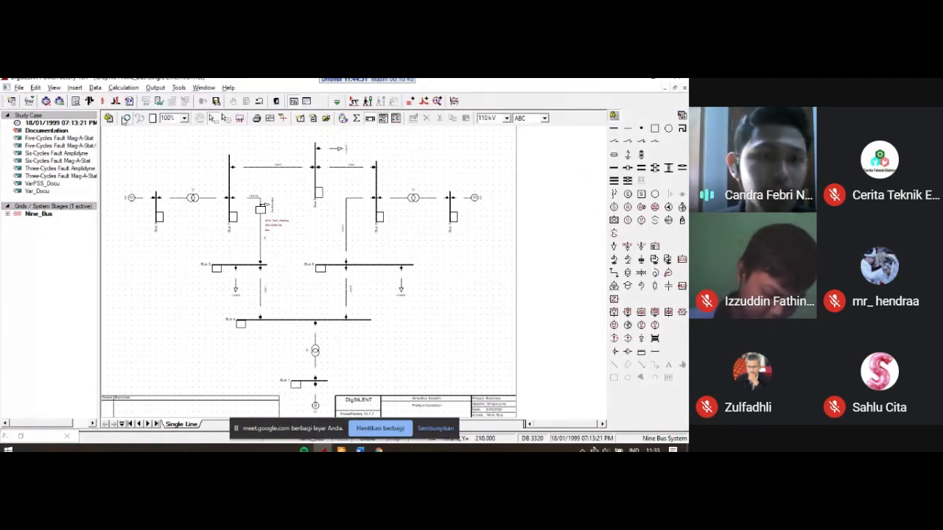
Step: Run a balanced, positive-sequence AC load flow on the nine-bus network
left_click(89, 101)
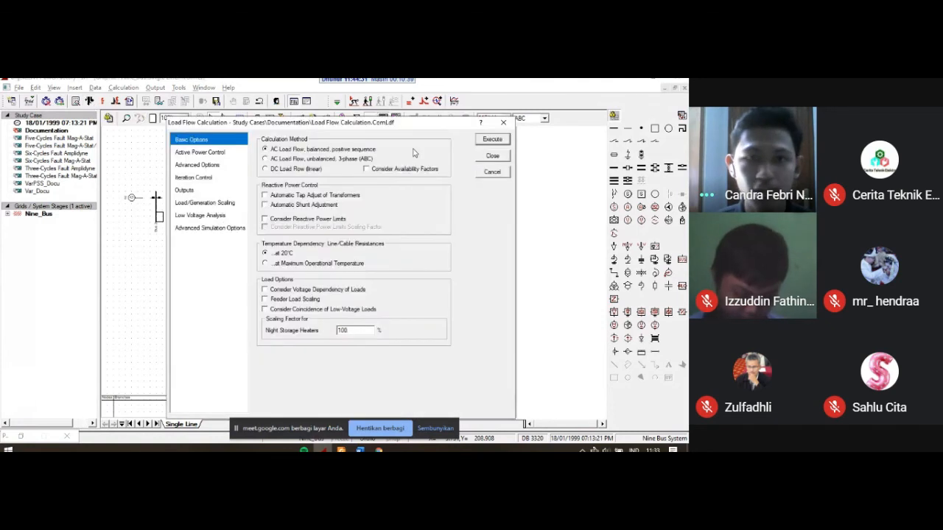
left_click(492, 142)
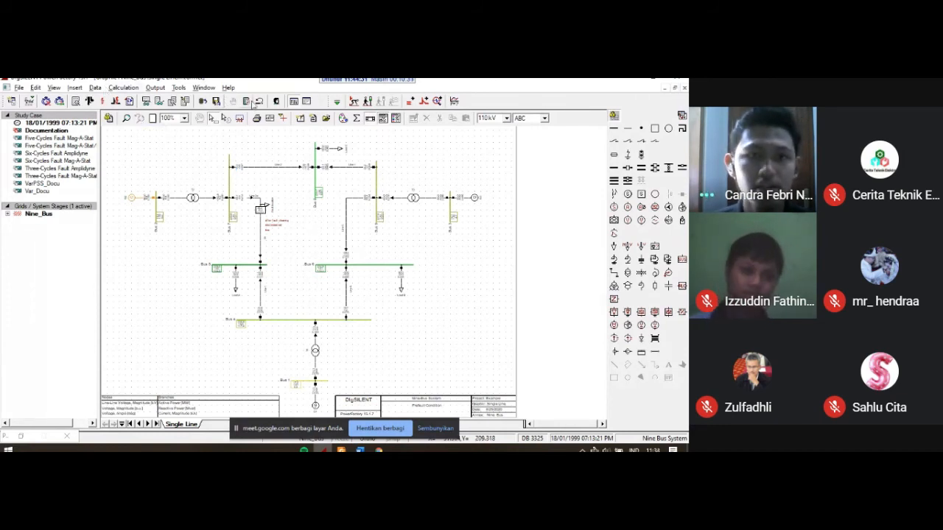
left_click(102, 101)
key("Return")
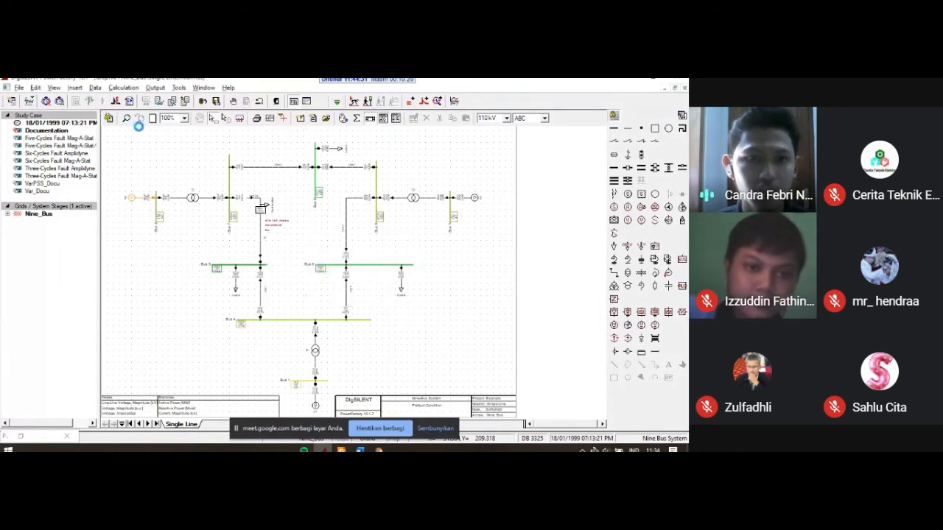
Step: Go through the unbalanced AC and DC load flow methods, return to balanced positive sequence, and execute the load flow calculation
left_click(87, 103)
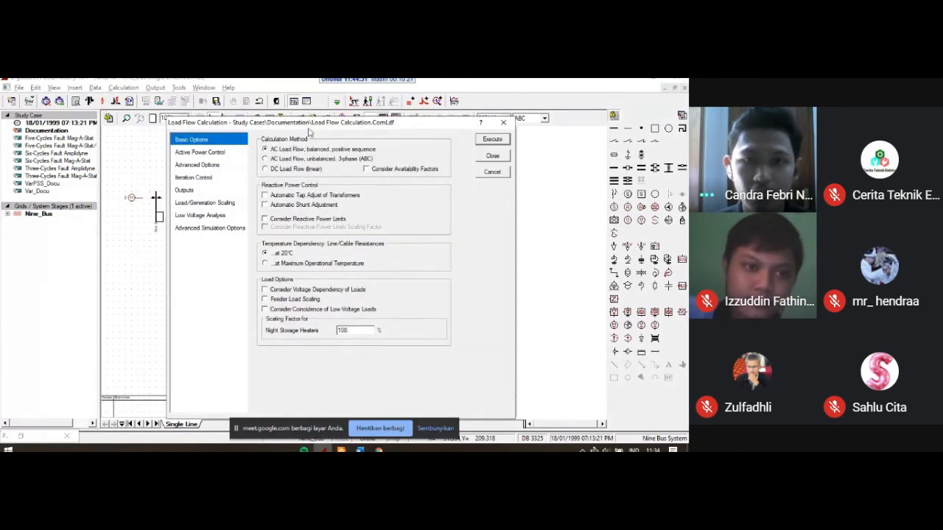
left_click_drag(309, 128, 245, 131)
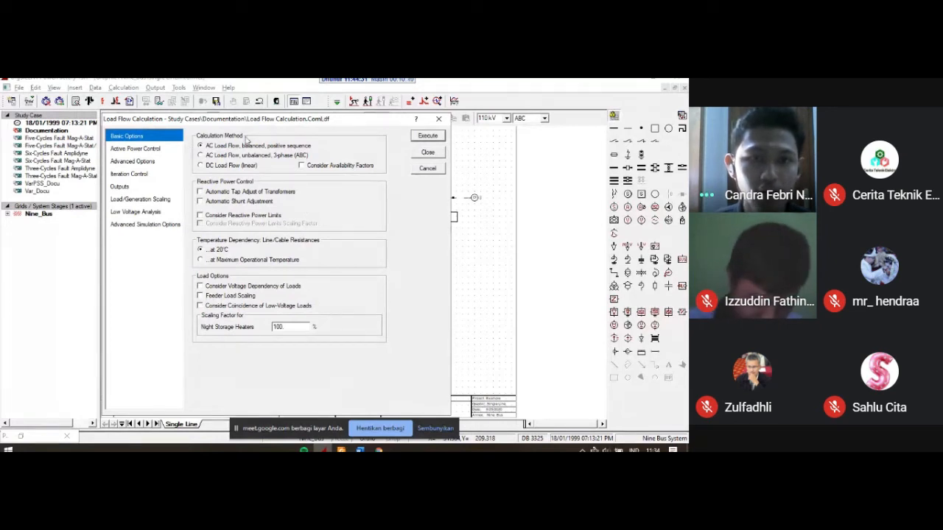
left_click_drag(232, 124, 232, 120)
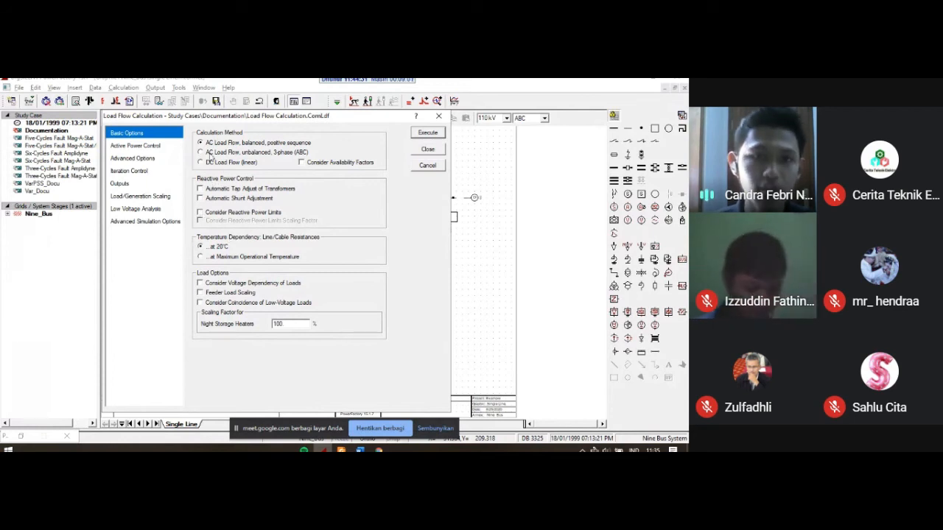
left_click(221, 153)
left_click(217, 144)
left_click(219, 164)
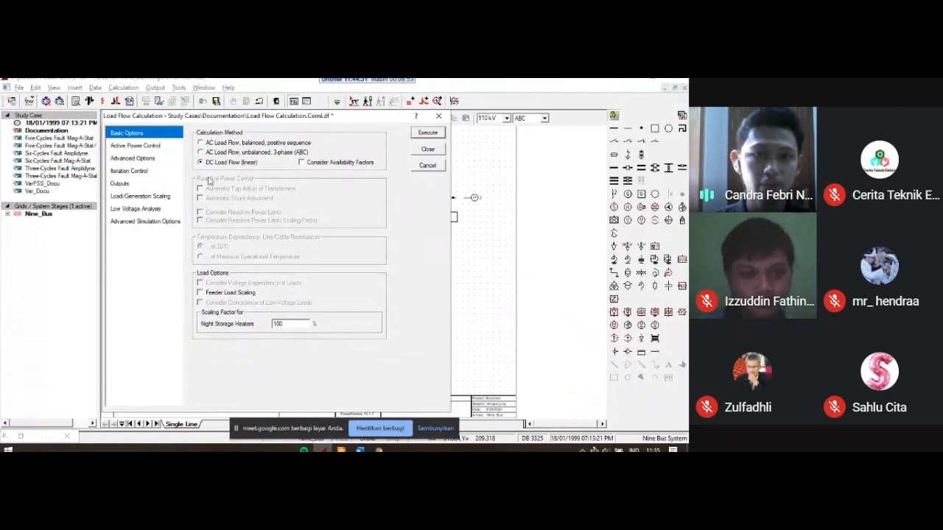
left_click(213, 143)
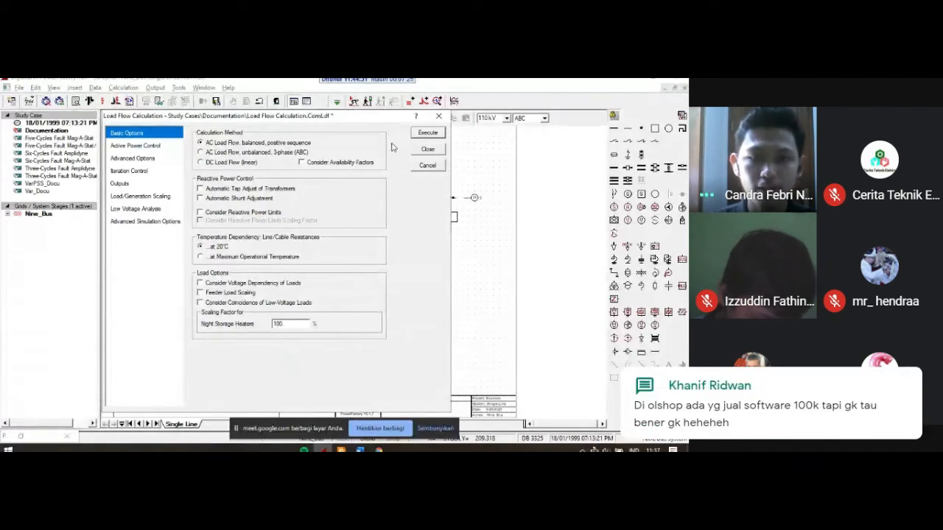
left_click(428, 133)
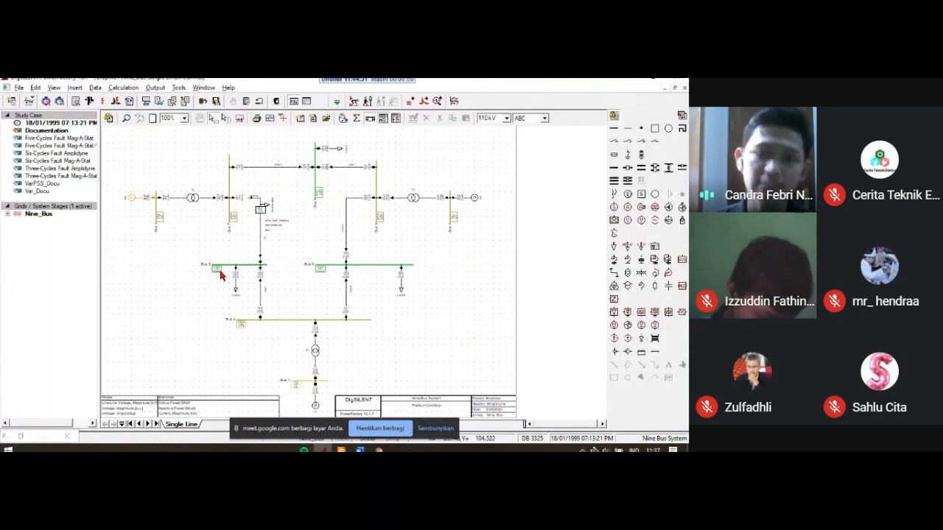
Step: Examine the load flow results at Bus 5 and up close around generator G2, Bus 2 and transformer T2
mouse_move(221, 276)
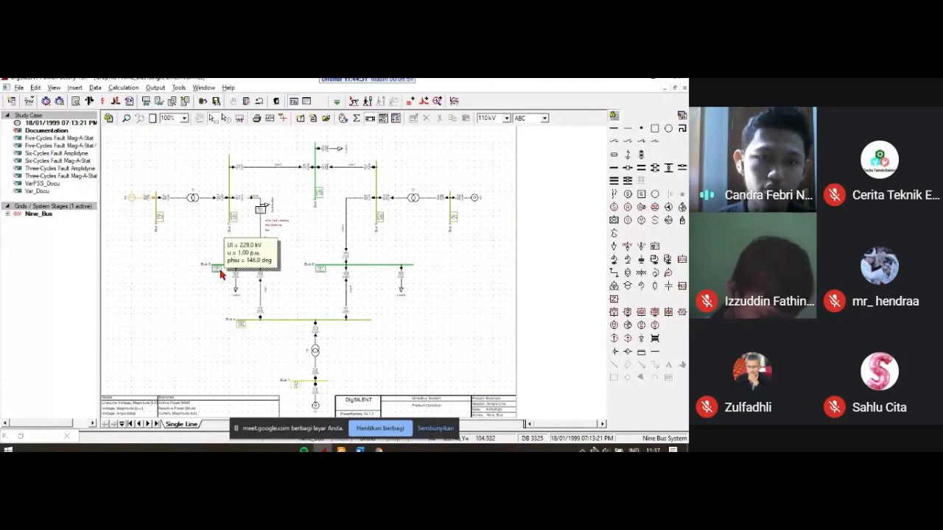
mouse_move(235, 223)
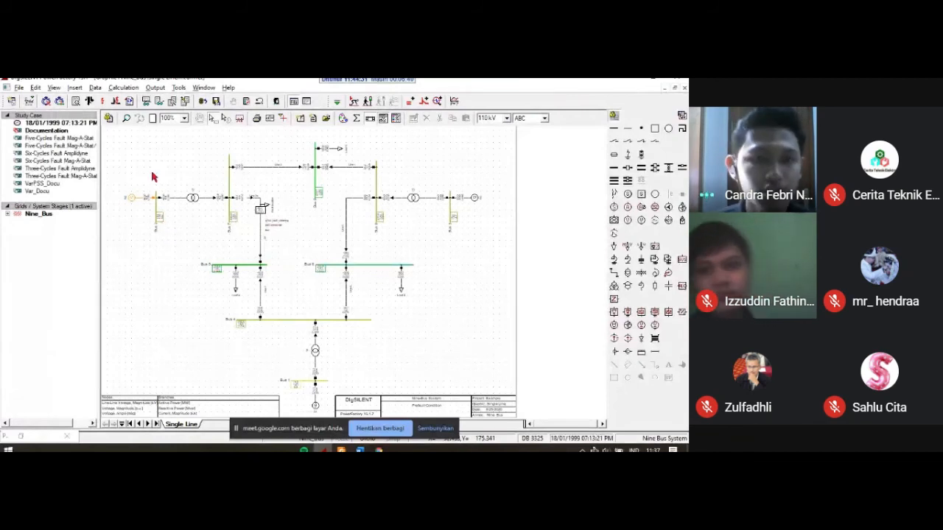
left_click(127, 118)
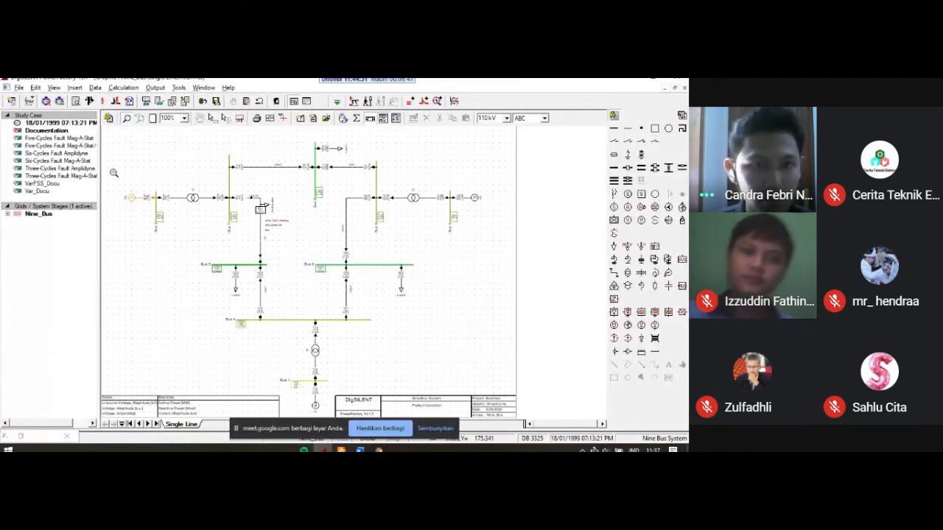
left_click_drag(112, 171, 171, 241)
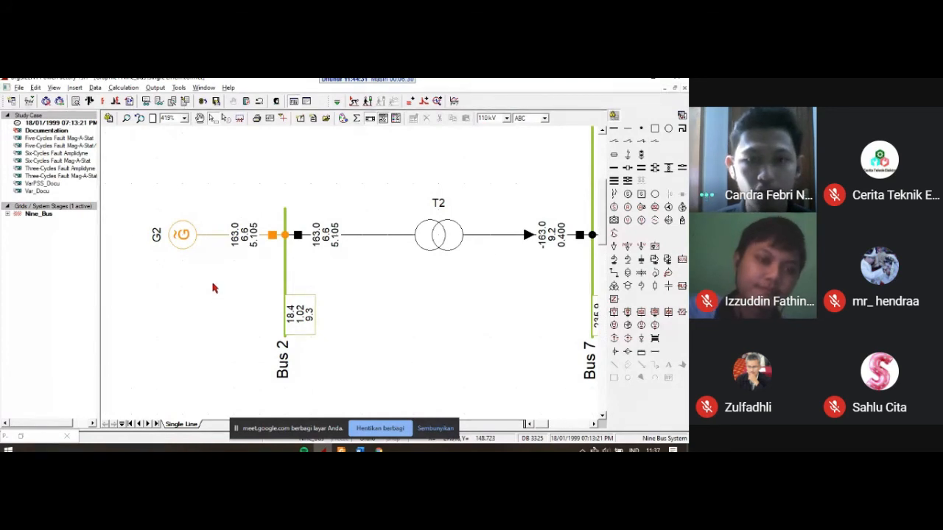
scroll(214, 284, "down", 1)
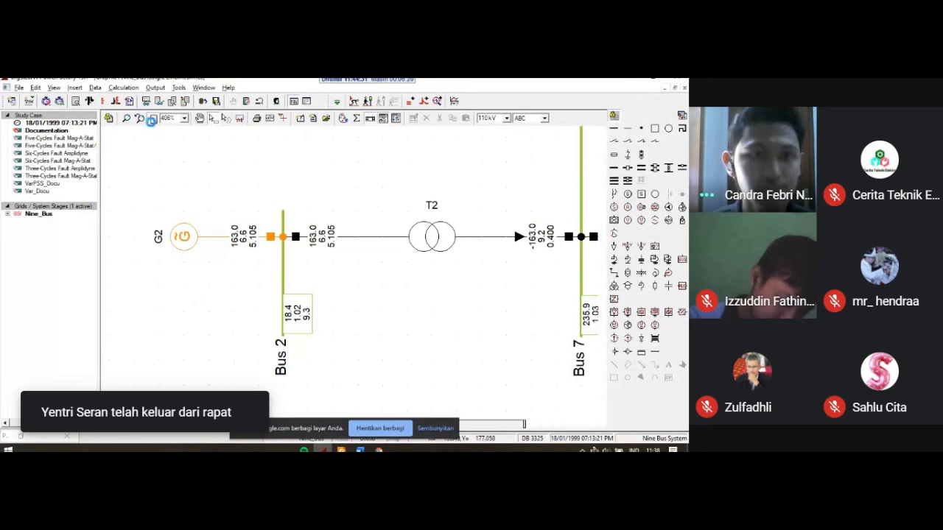
left_click(150, 120)
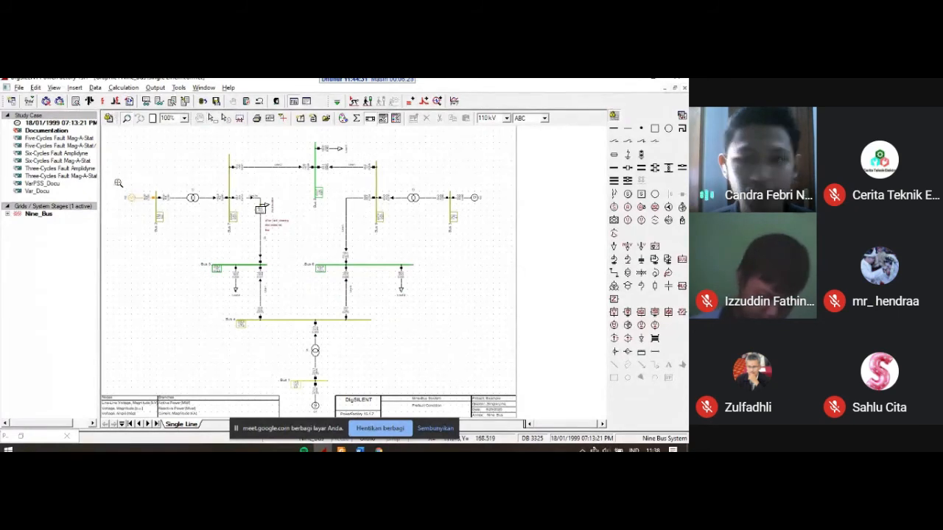
left_click_drag(118, 183, 184, 246)
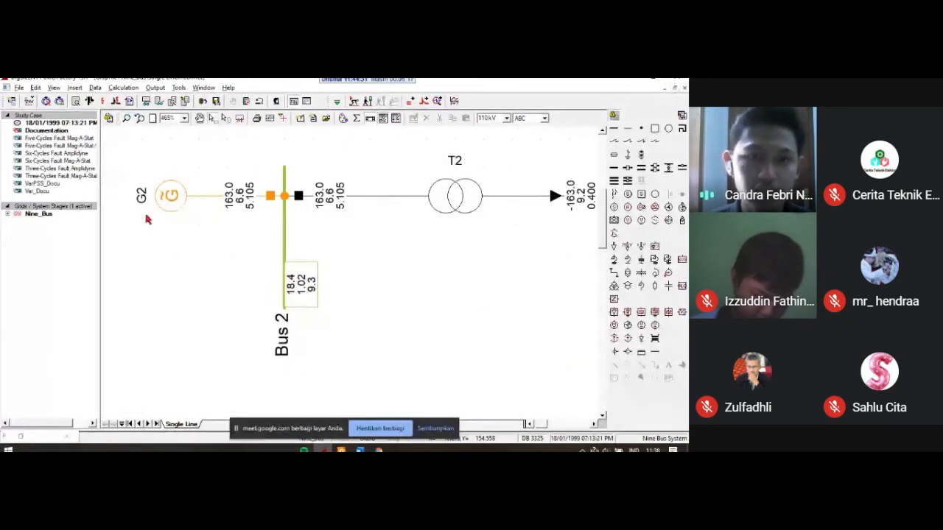
scroll(295, 263, "up", 1)
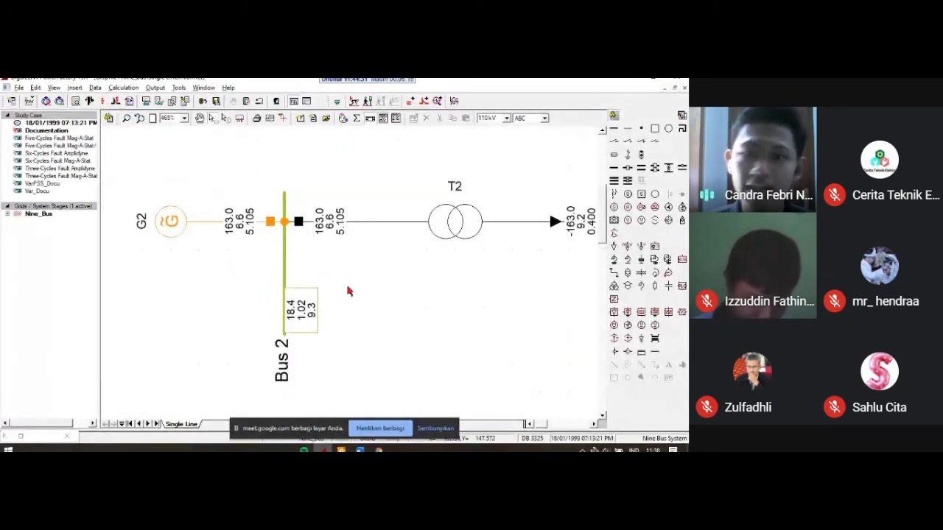
left_click_drag(415, 295, 383, 299)
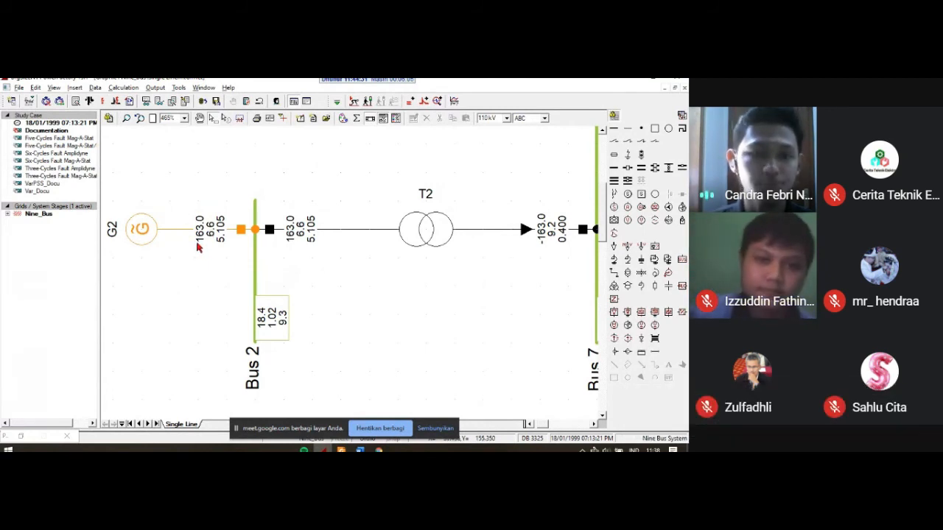
left_click_drag(183, 240, 238, 243)
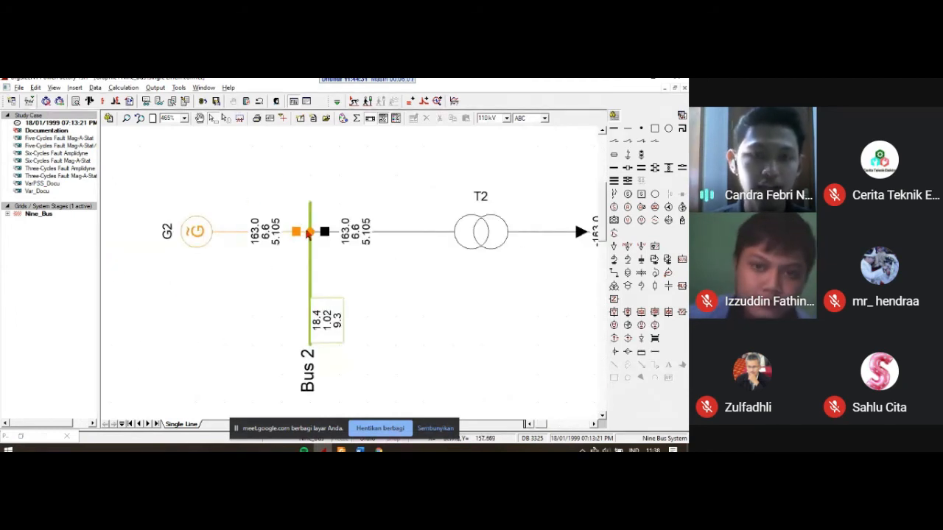
left_click_drag(420, 305, 382, 276)
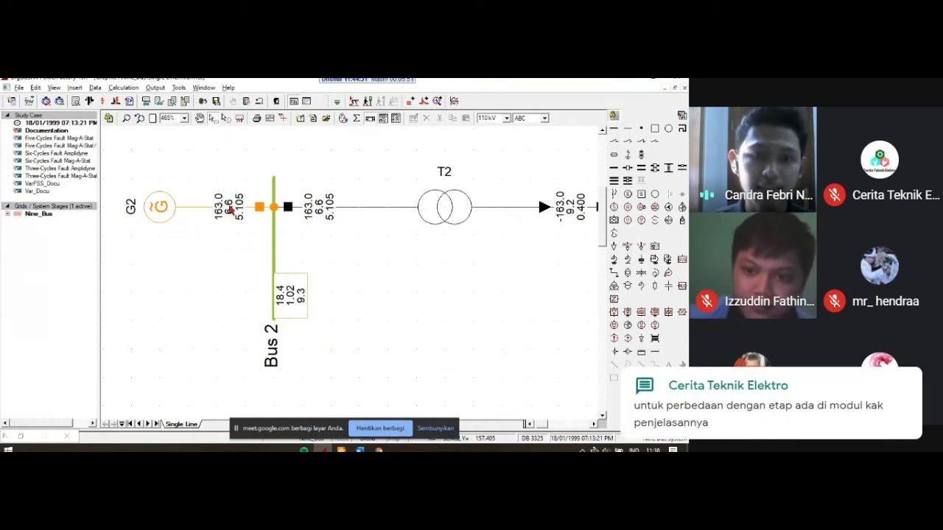
Step: Show the units of active power, reactive power and current magnitude in the Branch Flow result format for edge elements
left_click(253, 205)
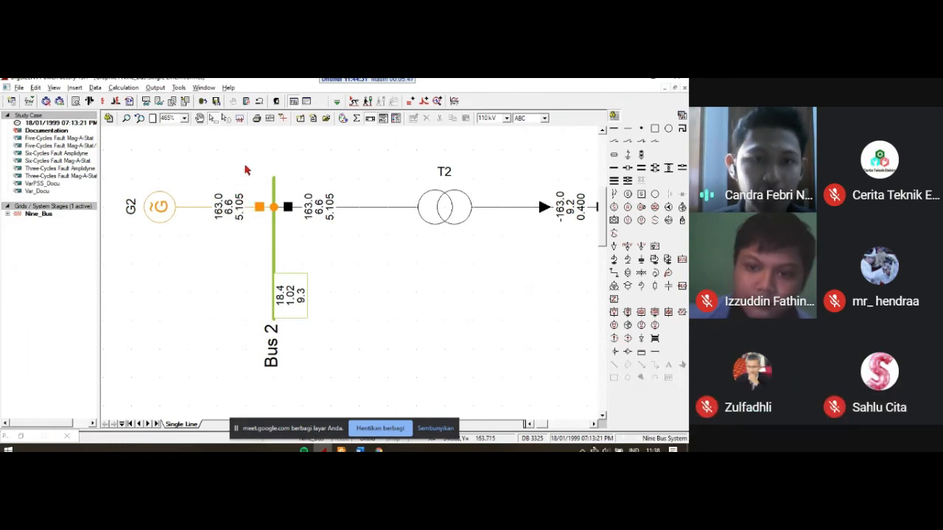
left_click(233, 197)
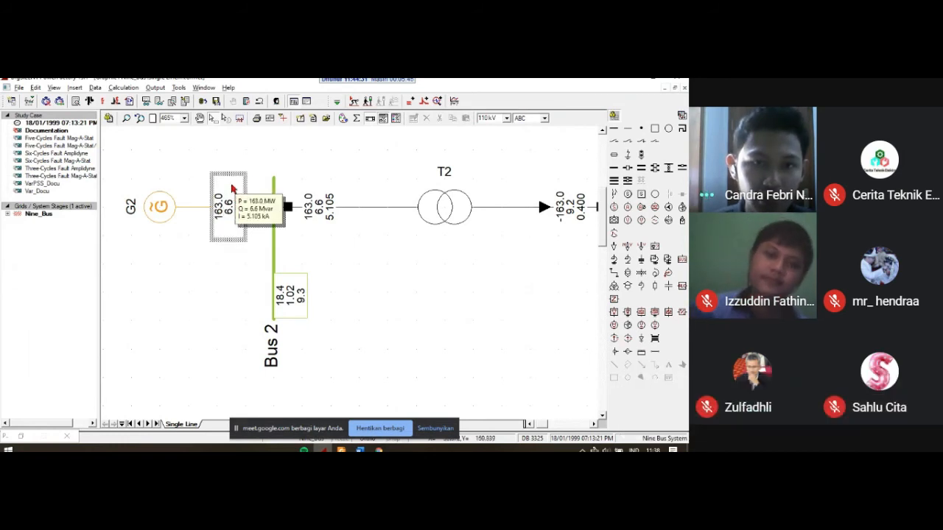
right_click(230, 184)
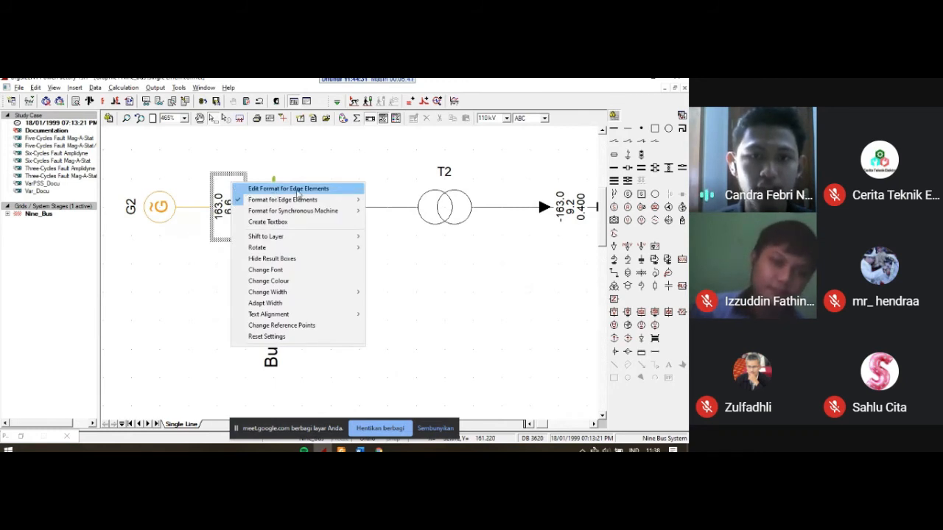
left_click(298, 191)
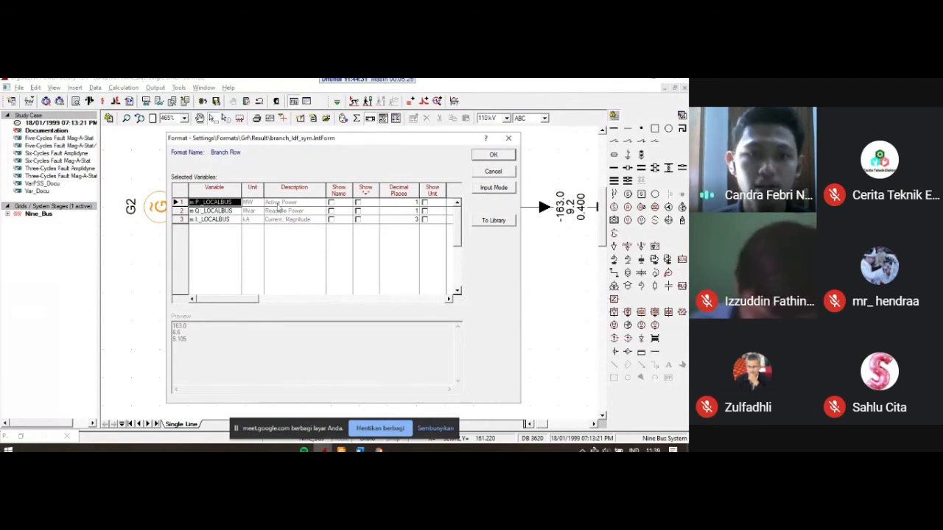
left_click_drag(268, 139, 335, 135)
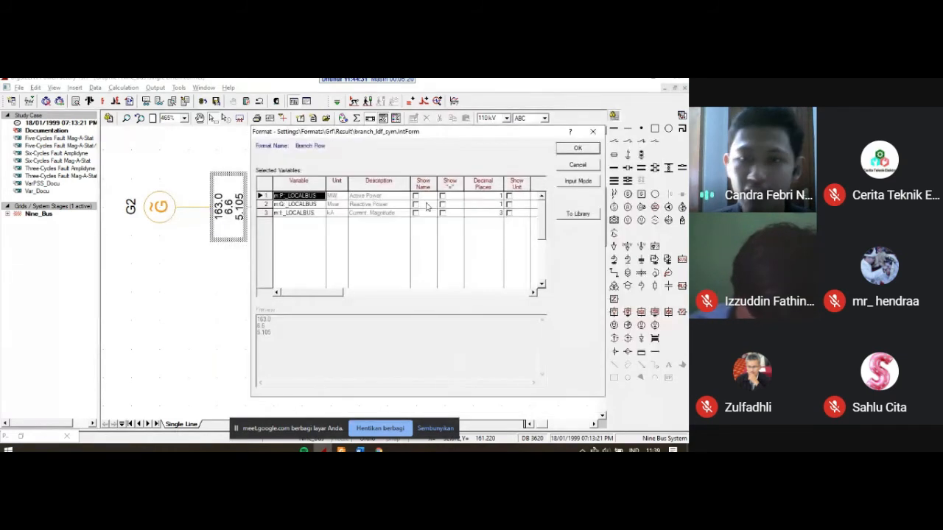
left_click(509, 196)
left_click(508, 204)
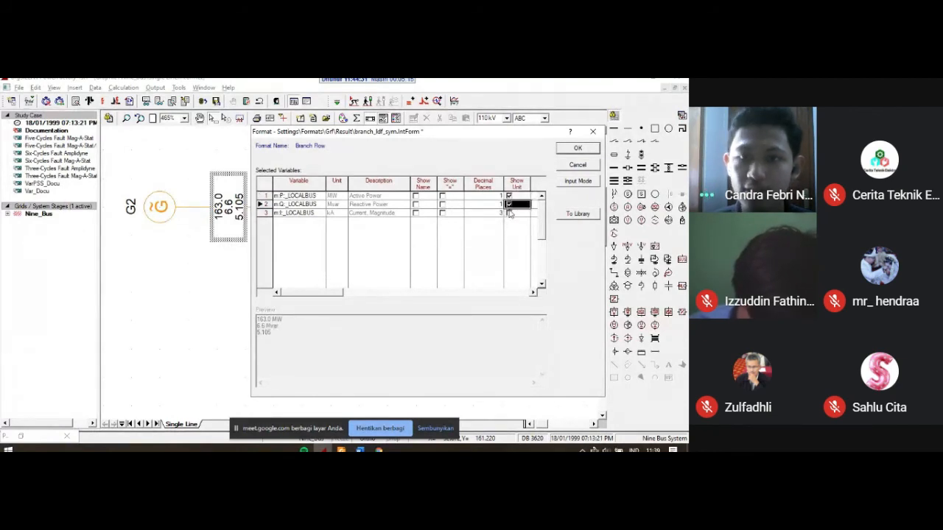
left_click(508, 213)
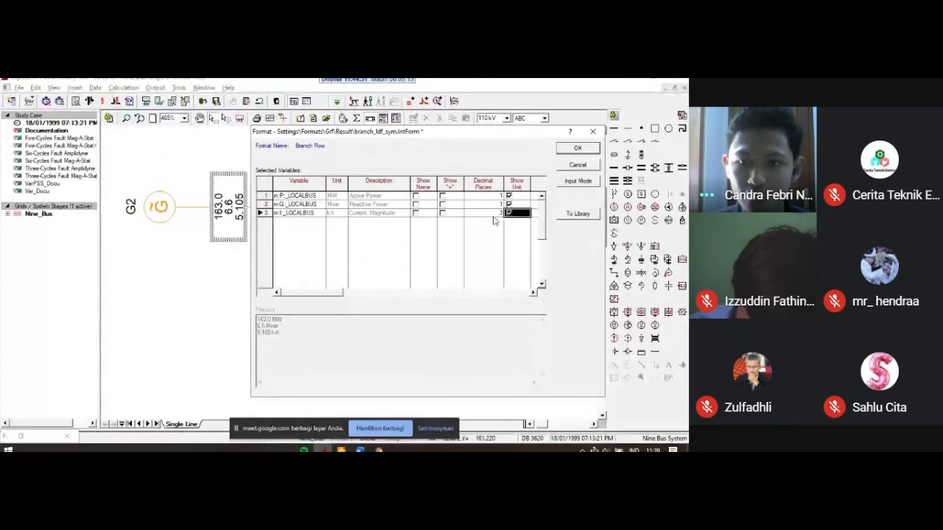
left_click_drag(406, 134, 331, 165)
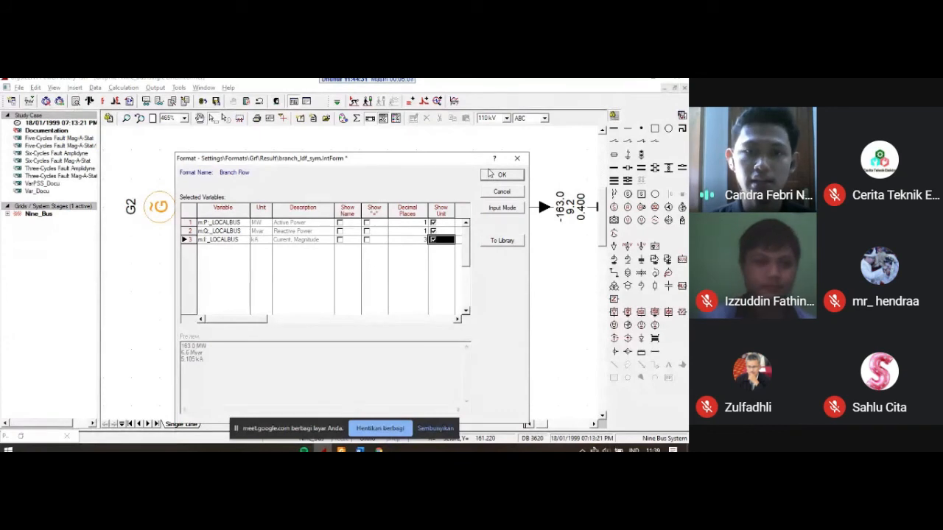
left_click(498, 175)
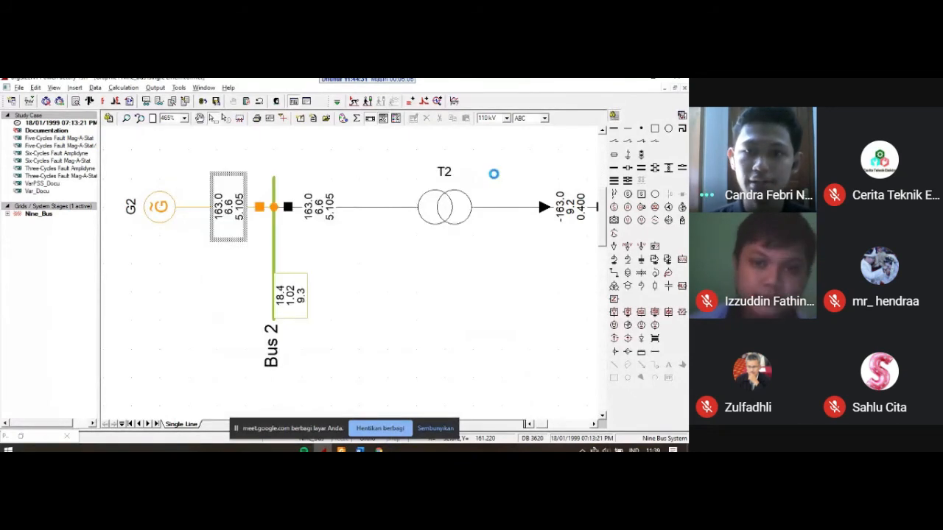
left_click(394, 168)
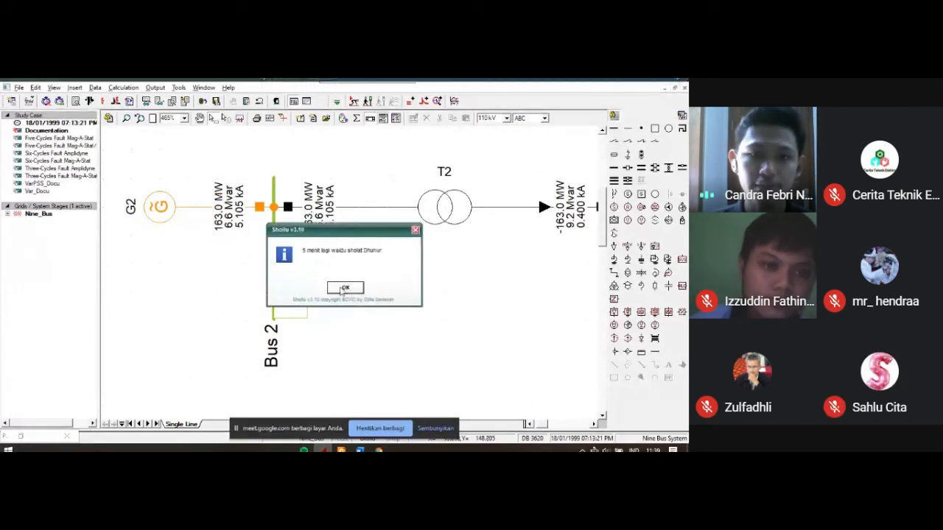
left_click(343, 288)
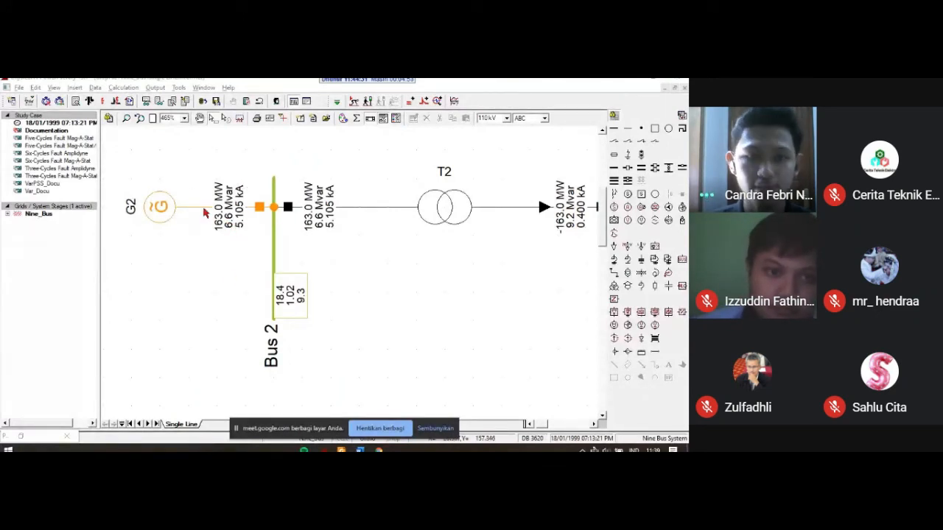
Step: Show the units of line-line voltage, voltage magnitude and voltage angle in the result box format for nodes, starting from Bus 2
left_click_drag(399, 284, 364, 270)
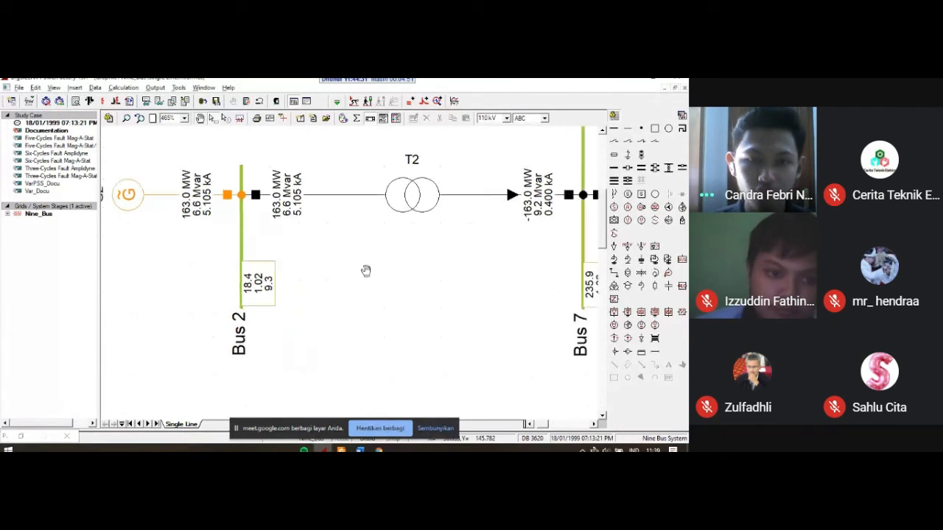
left_click(262, 268)
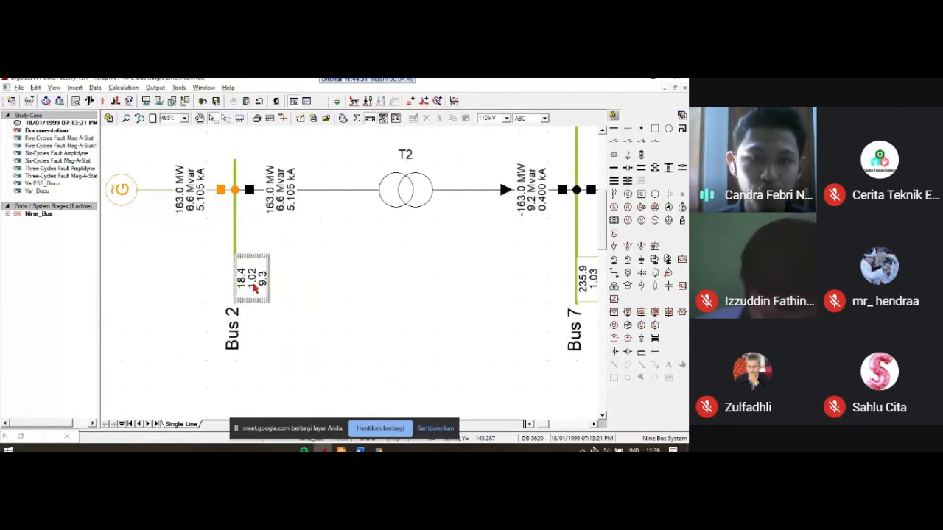
left_click(301, 223)
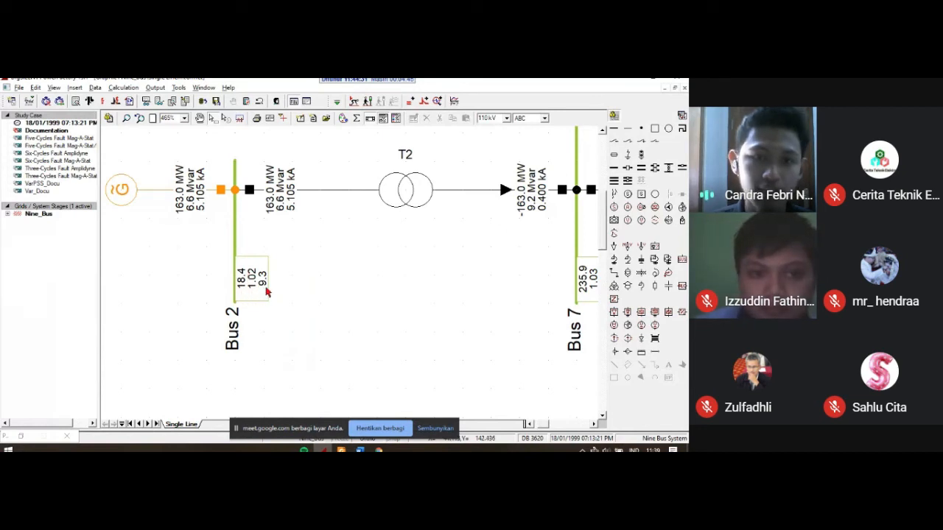
left_click(260, 287)
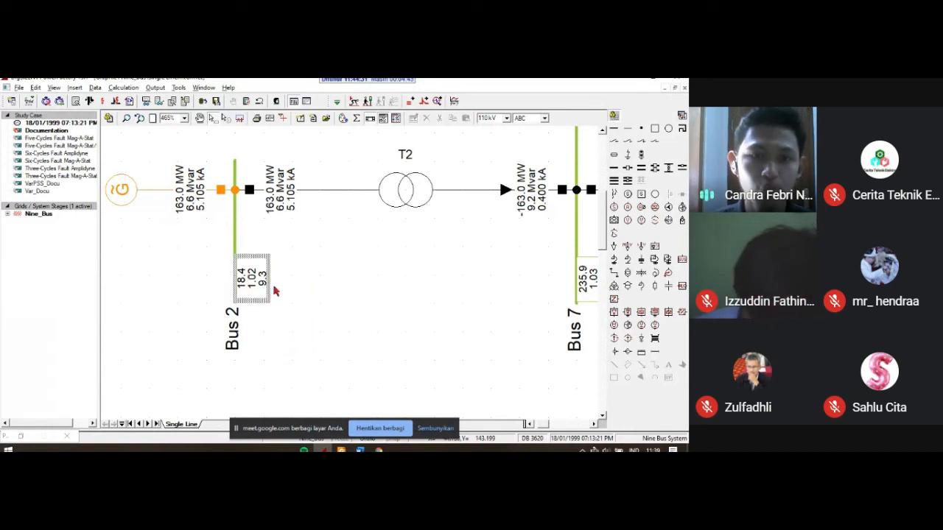
right_click(267, 266)
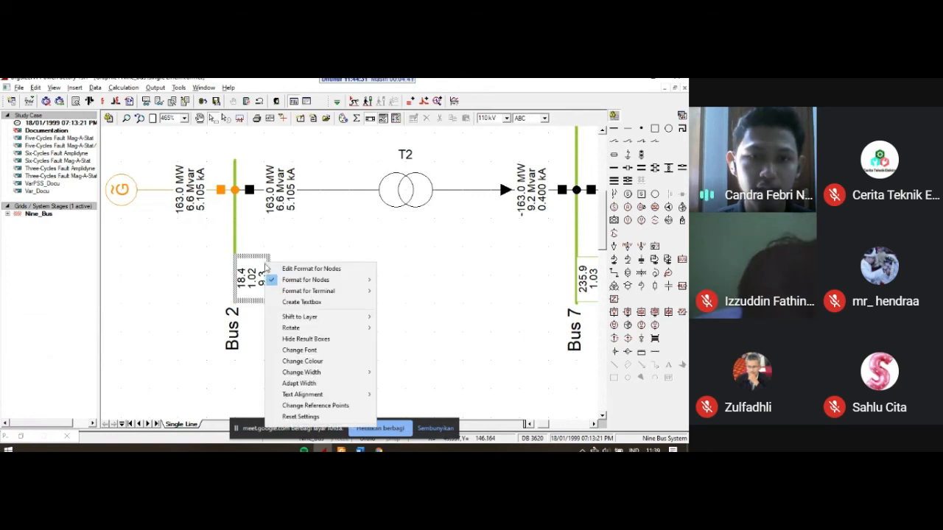
left_click(289, 270)
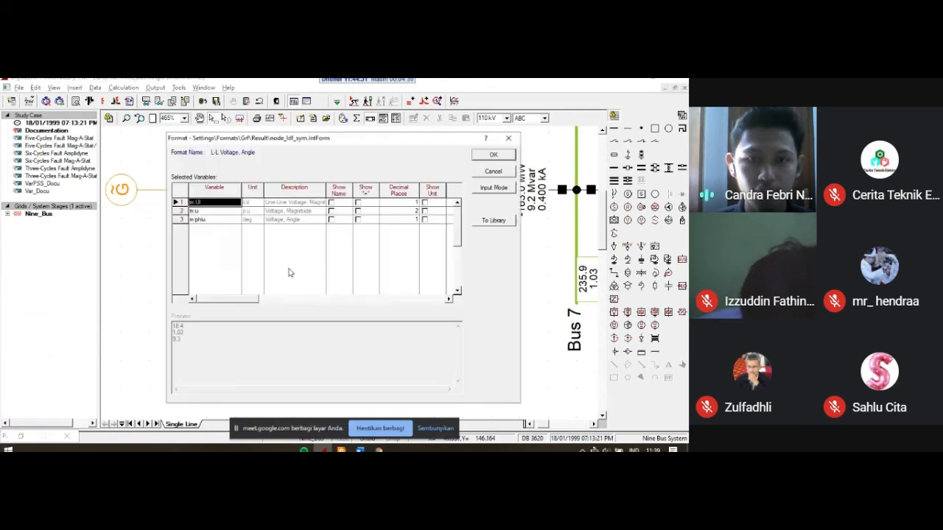
left_click_drag(261, 138, 377, 133)
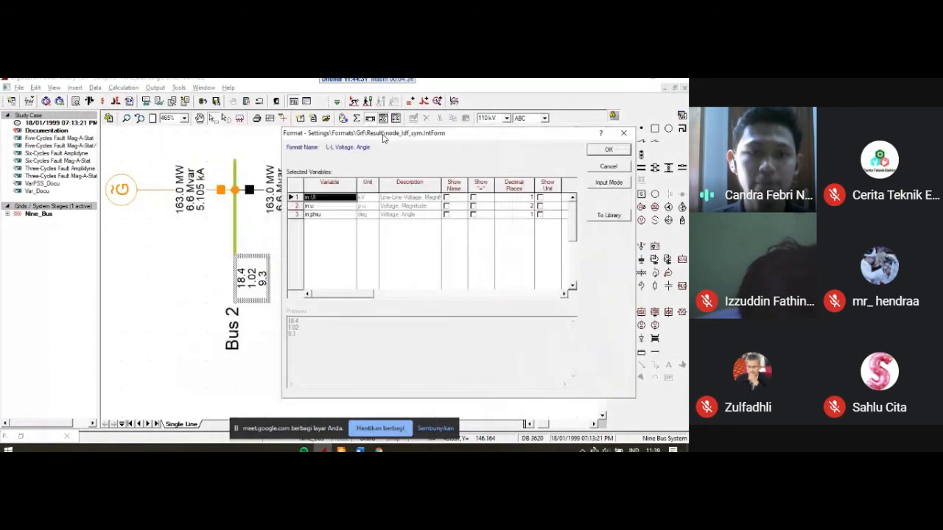
left_click(540, 198)
left_click(540, 206)
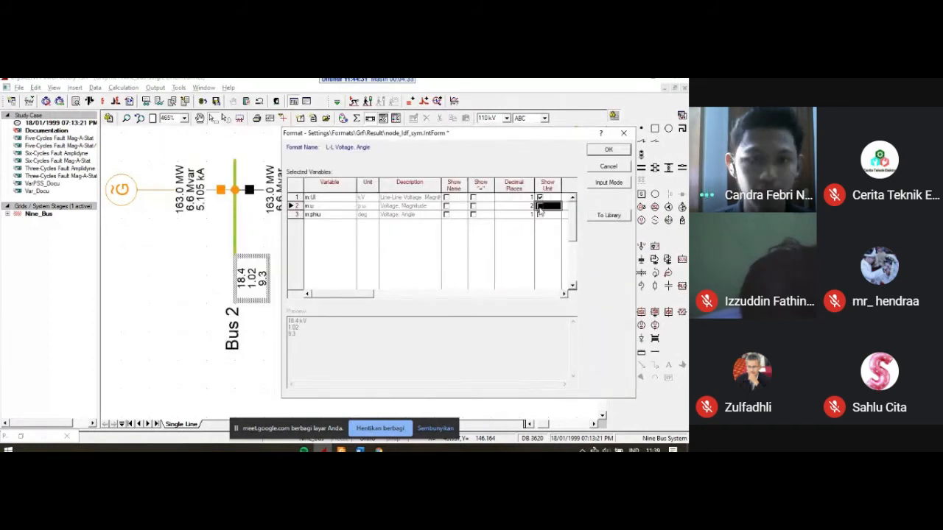
left_click(540, 215)
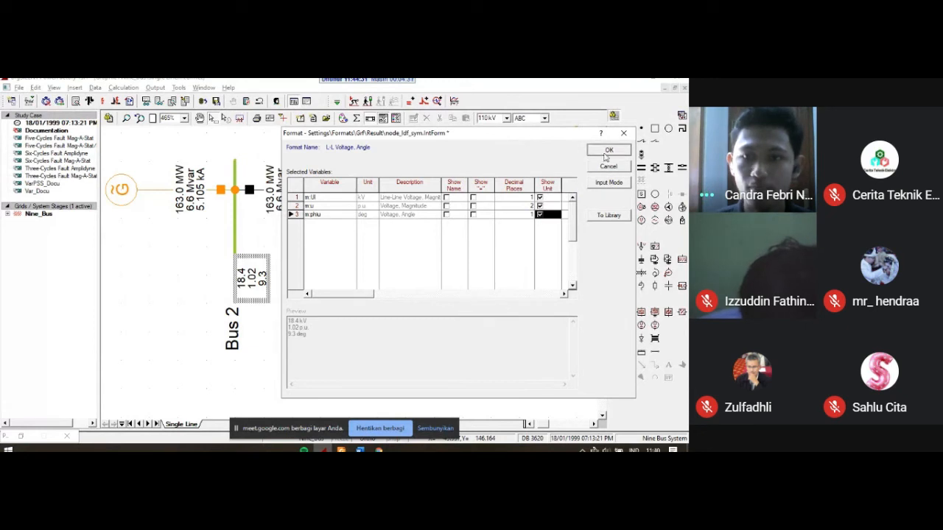
left_click(609, 150)
left_click(392, 246)
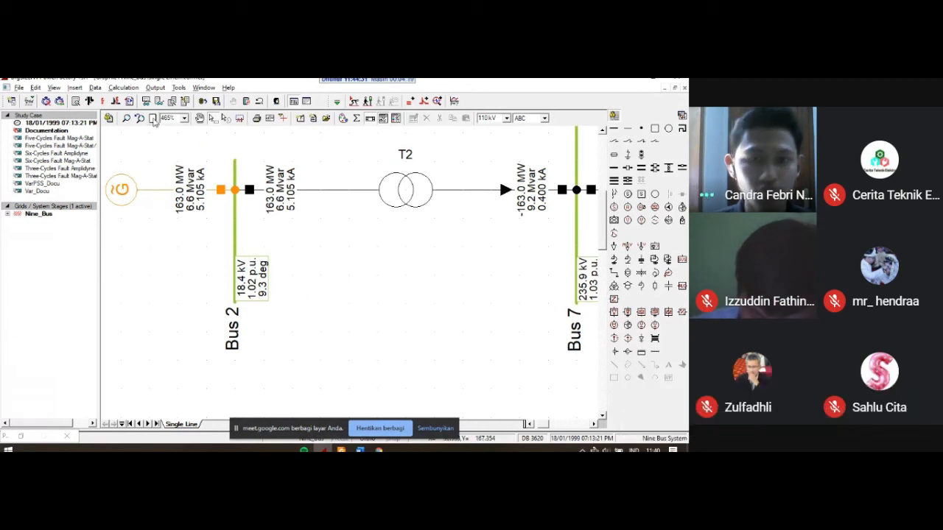
Step: List all lines of the network with their flexible data and sort them by descending voltage magnitude at terminal i
left_click(152, 119)
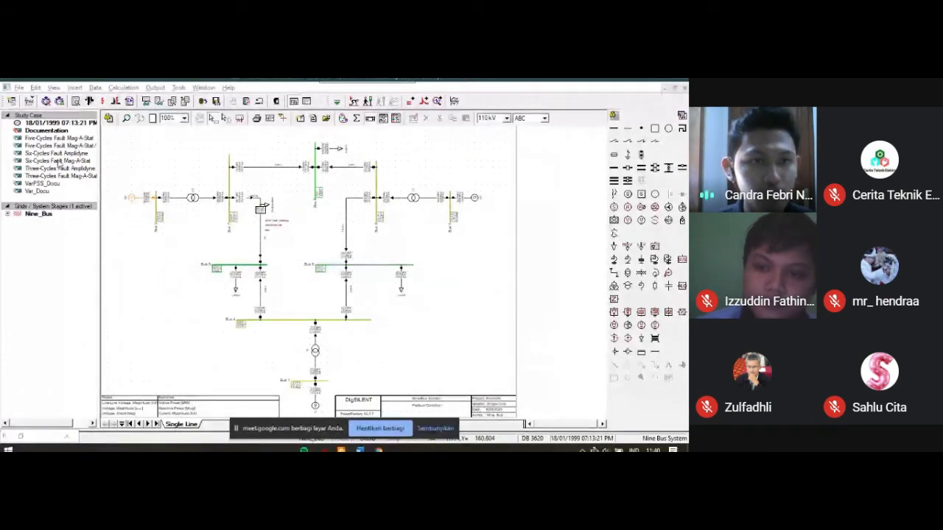
left_click(29, 102)
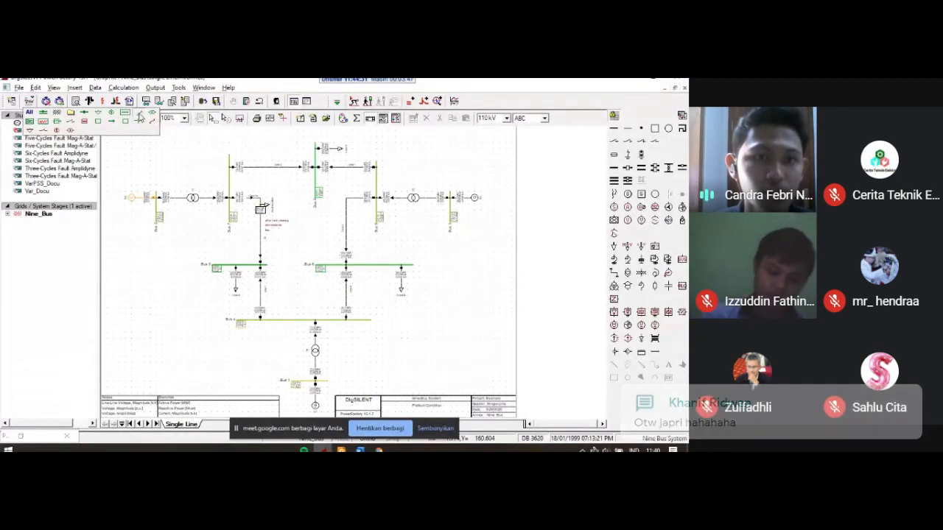
left_click(139, 117)
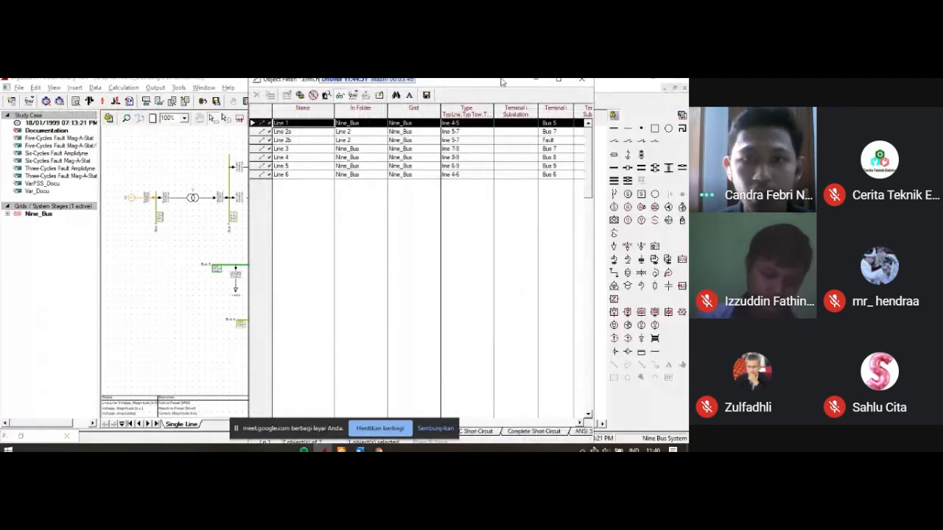
left_click(559, 79)
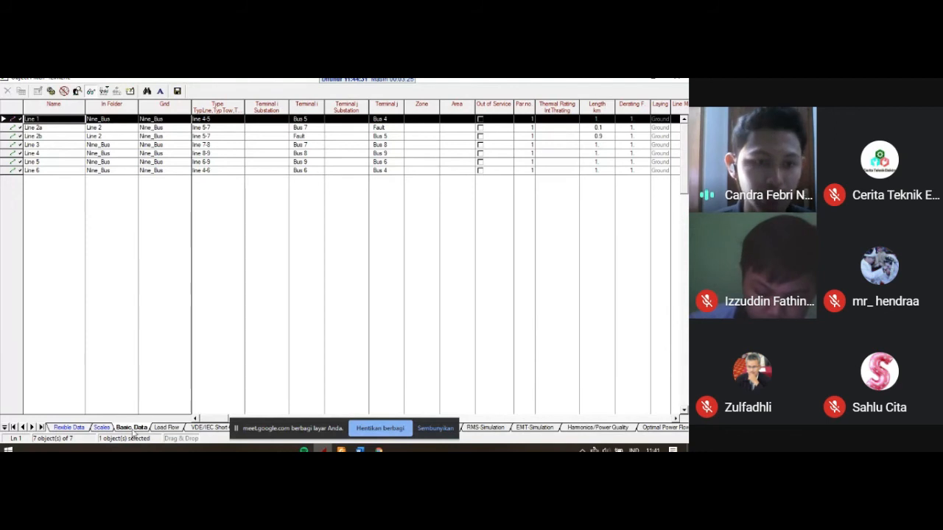
left_click(70, 429)
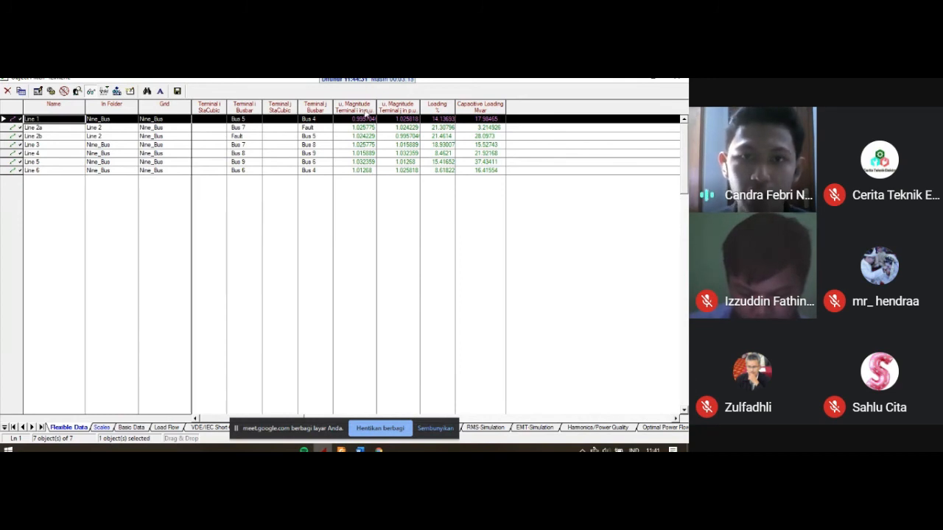
left_click(367, 107)
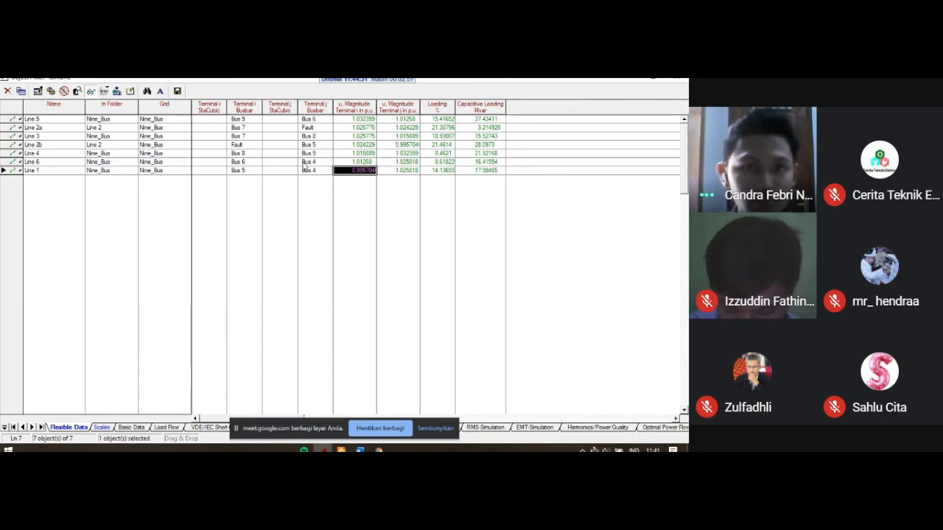
Step: Add the downstream losses variable LossPdown:bus1 from the Bus Results set to the lines' load flow flexible data
left_click(32, 120)
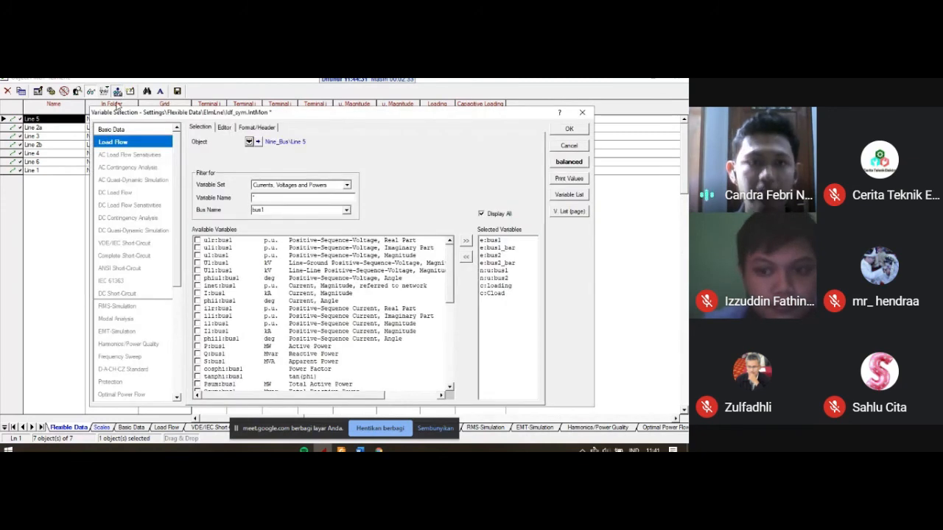
mouse_move(450, 271)
left_mouse_down()
mouse_move(451, 353)
mouse_move(444, 267)
left_mouse_up()
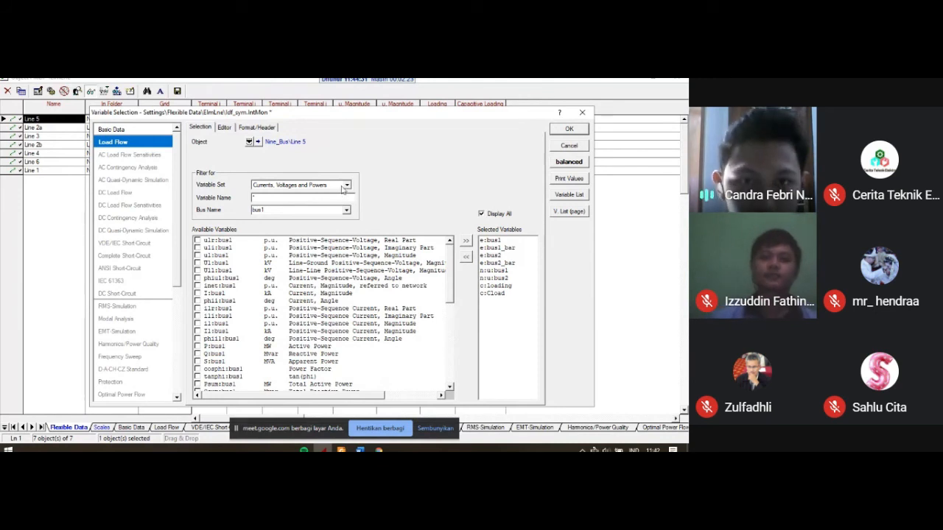
left_click(346, 185)
left_click(334, 201)
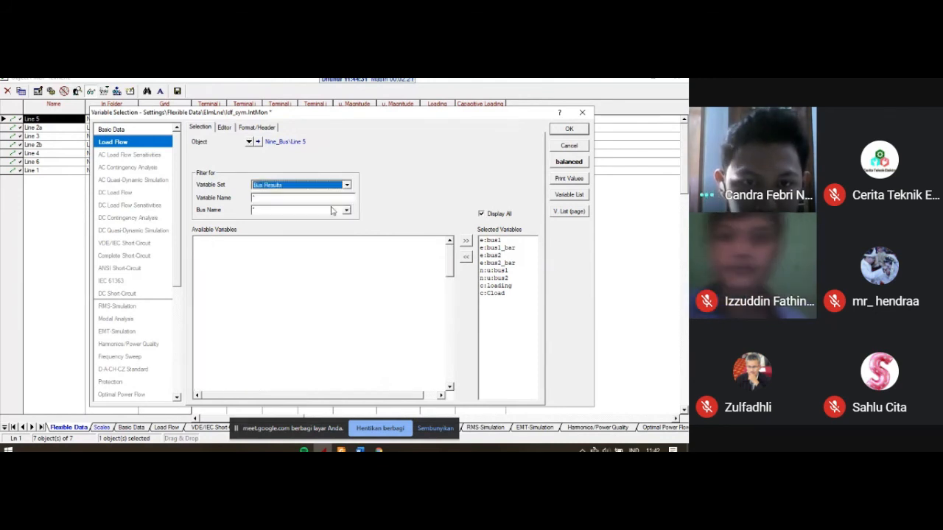
scroll(352, 283, "down", 7)
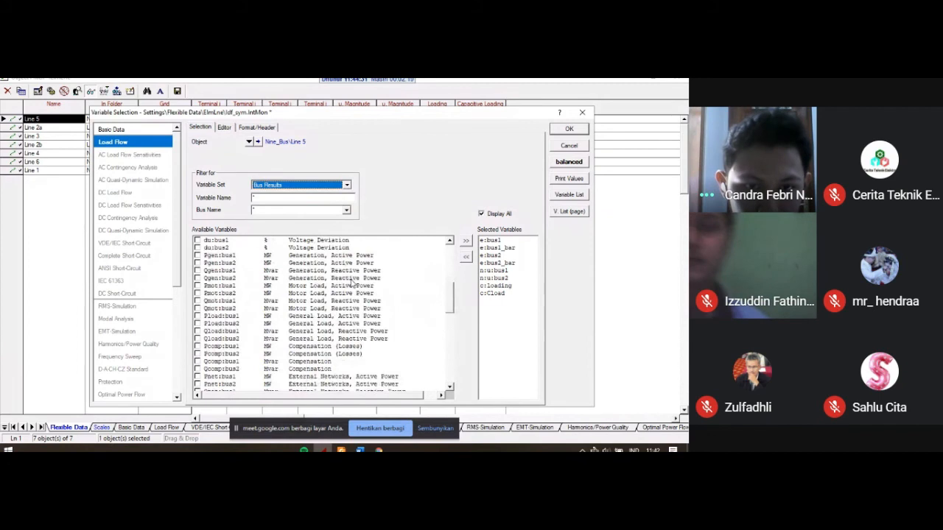
scroll(352, 284, "down", 15)
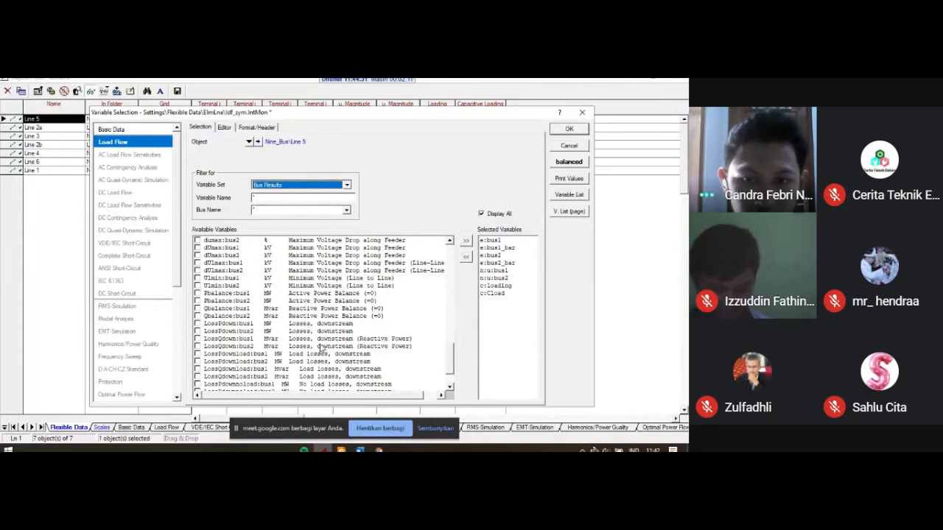
scroll(331, 335, "down", 2)
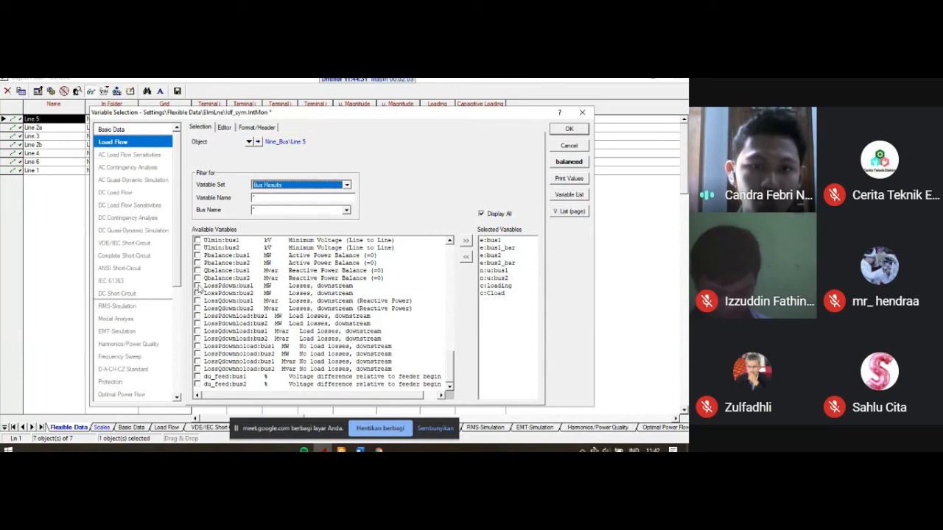
left_click(197, 286)
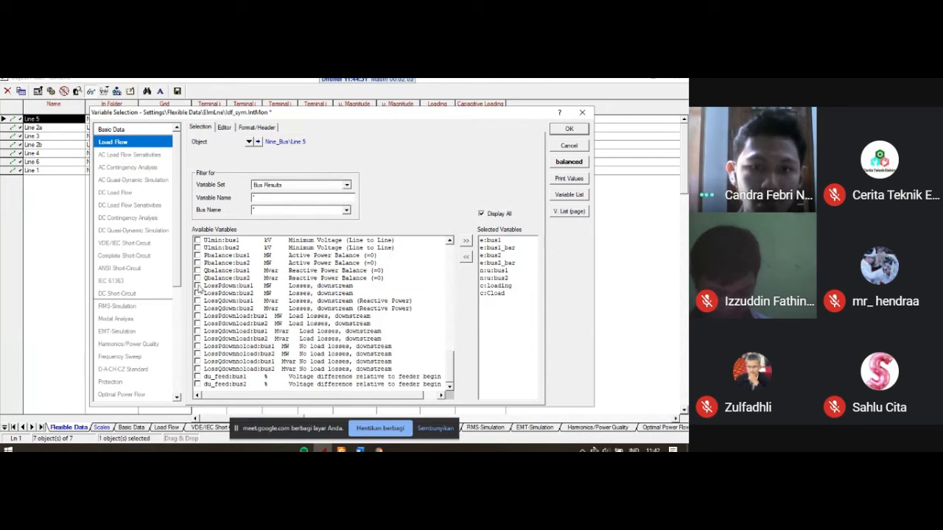
left_click(583, 129)
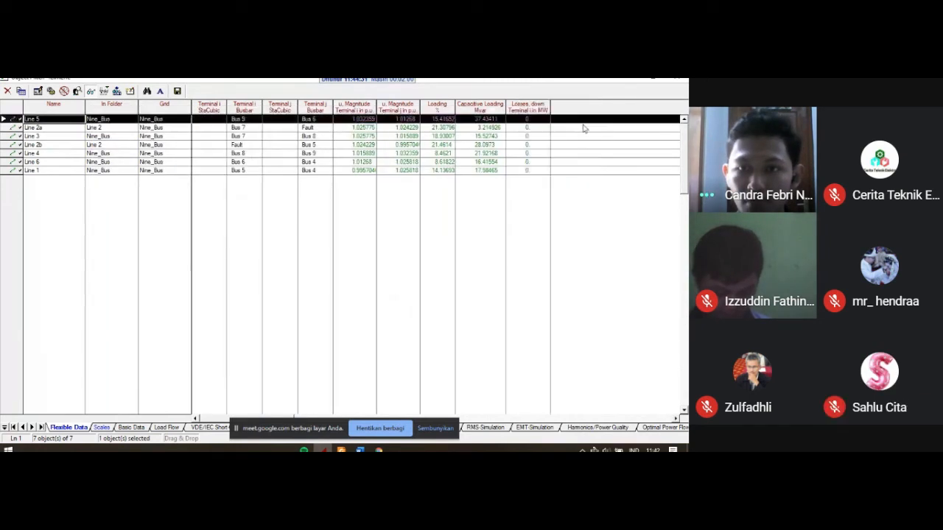
Step: Remove the downstream losses variable LossPdown:bus1 from the selected variables of the lines' load flow flexible data
left_click(522, 119)
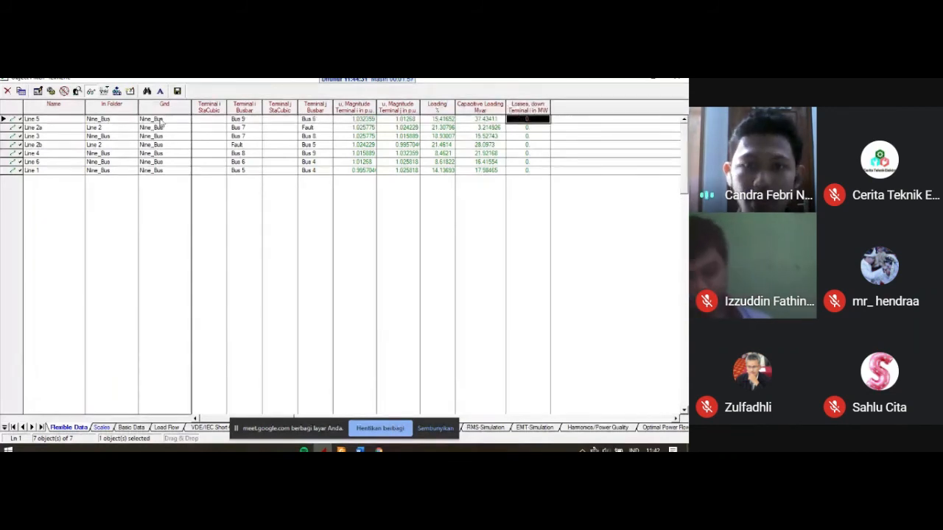
left_click(116, 91)
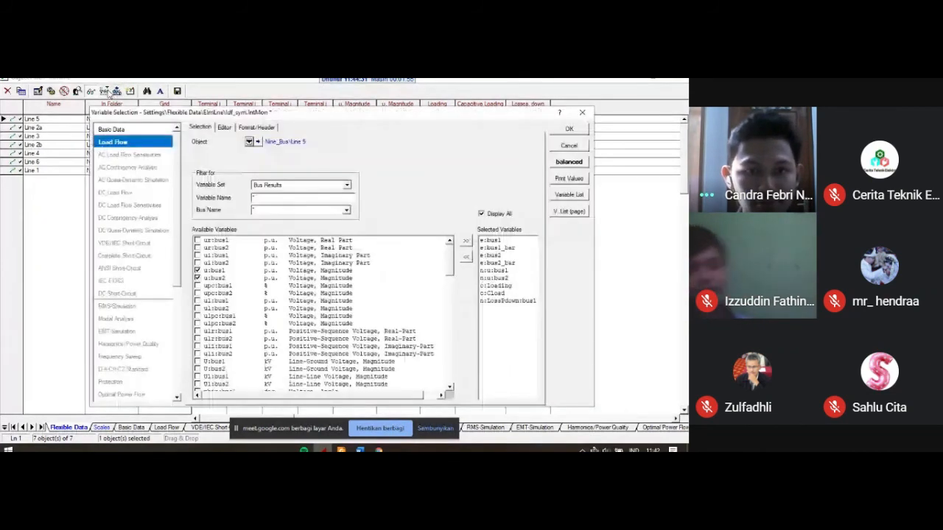
left_click(295, 185)
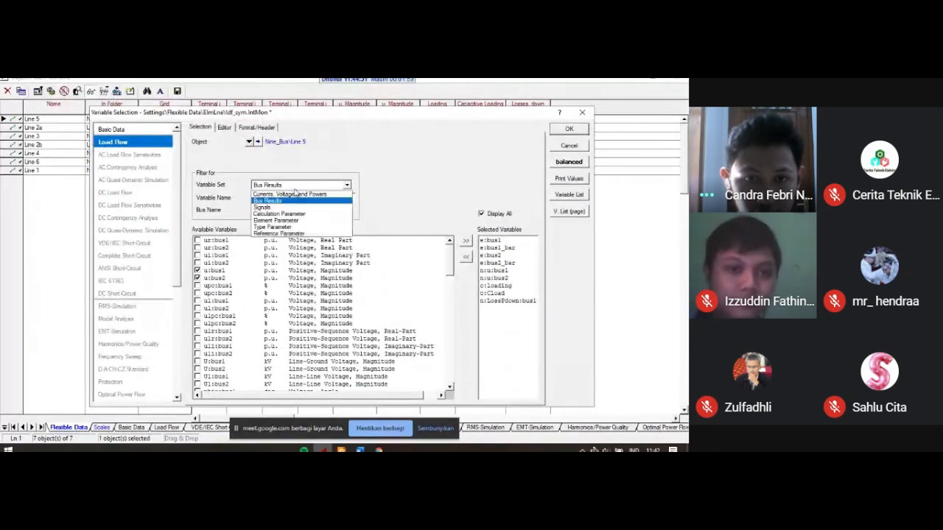
left_click(295, 194)
scroll(328, 324, "down", 10)
scroll(310, 324, "down", 6)
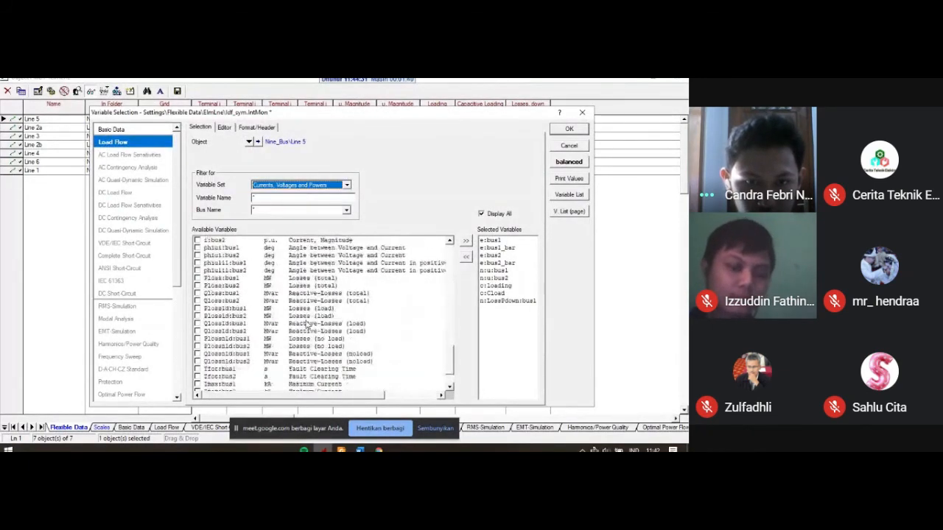
double_click(499, 302)
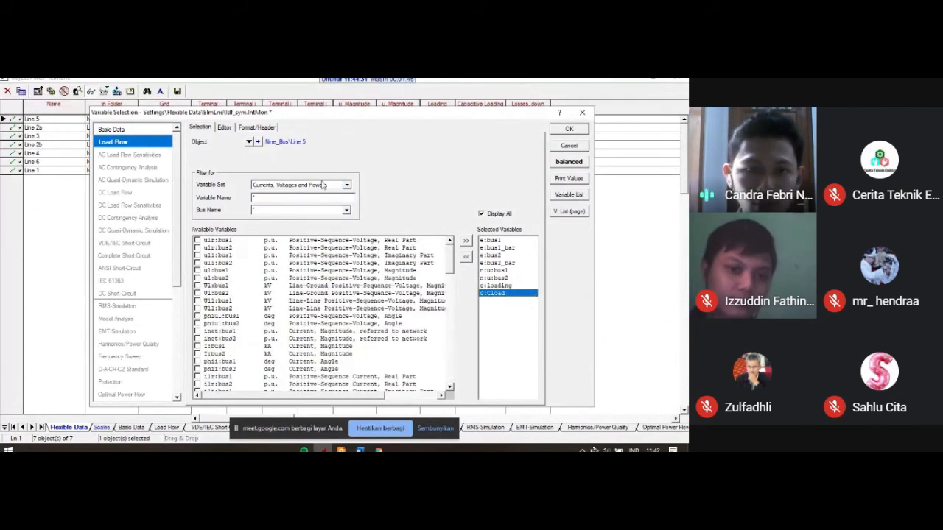
Step: Add the total losses variable Ploss:bus1 from the Currents, Voltages and Powers set to the lines' flexible data
left_click(347, 186)
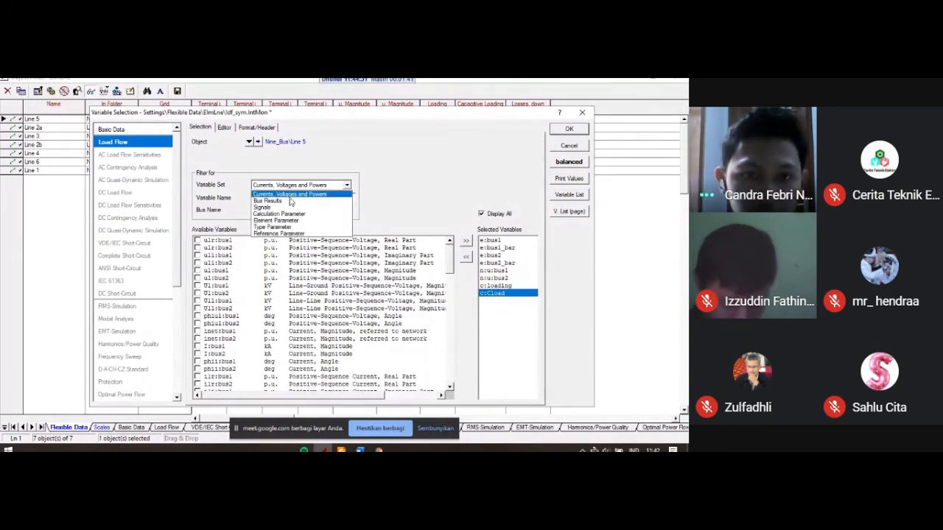
left_click(296, 195)
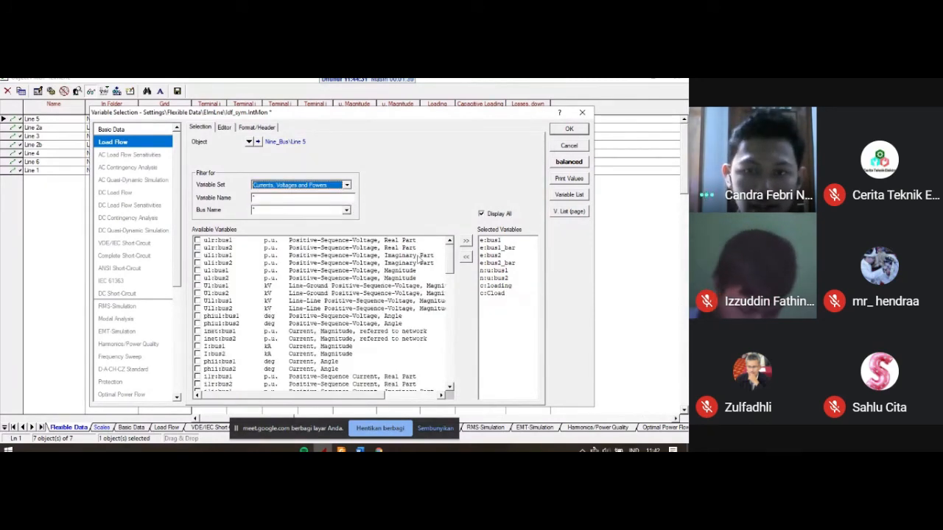
scroll(444, 274, "down", 4)
left_click_drag(444, 274, 447, 362)
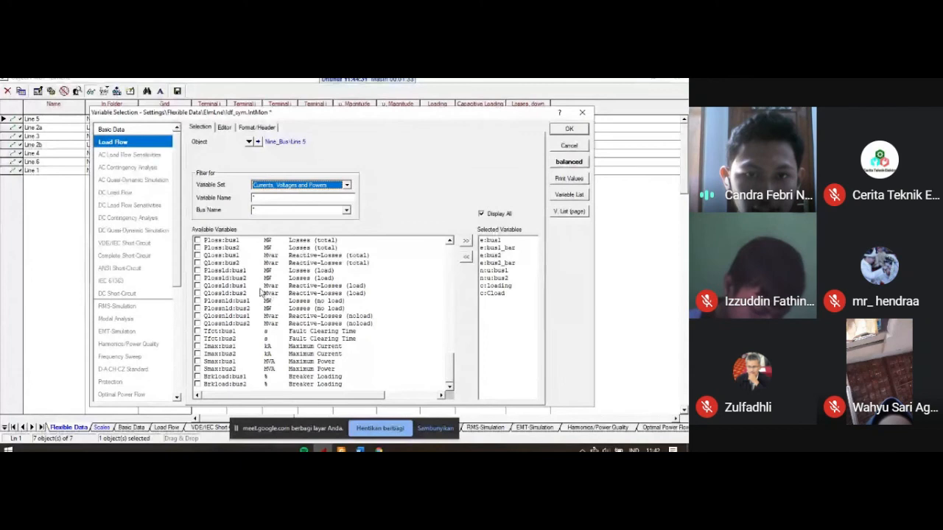
scroll(262, 293, "up", 1)
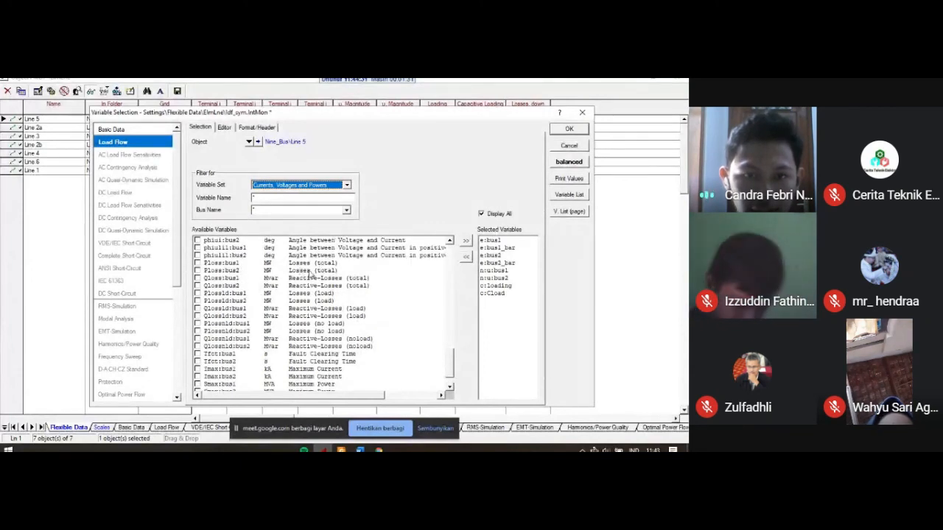
left_click(198, 263)
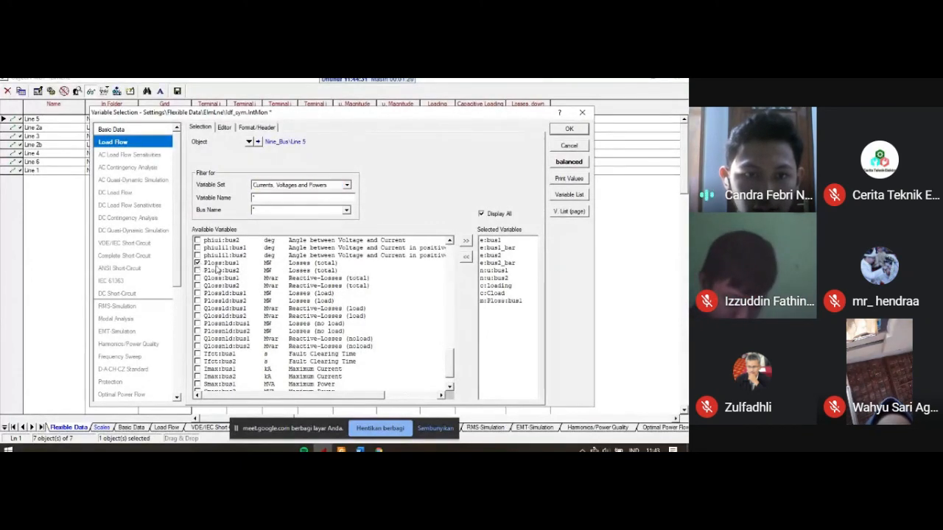
left_click(582, 133)
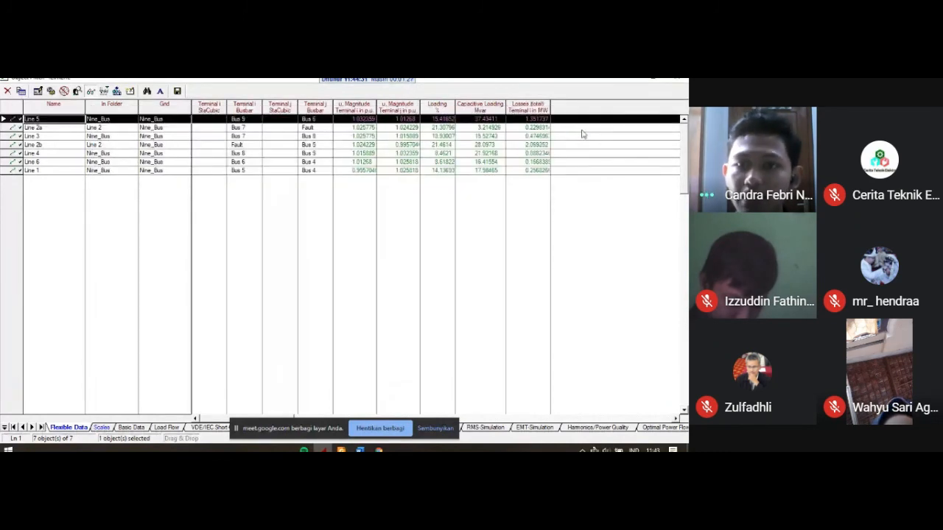
Step: Sort the line table by name in ascending order and close it
left_click(523, 120)
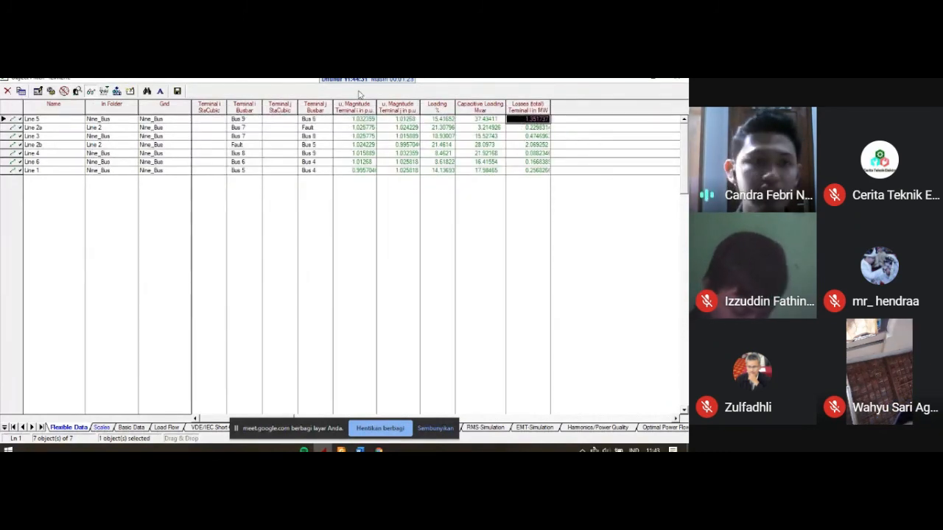
left_click(62, 110)
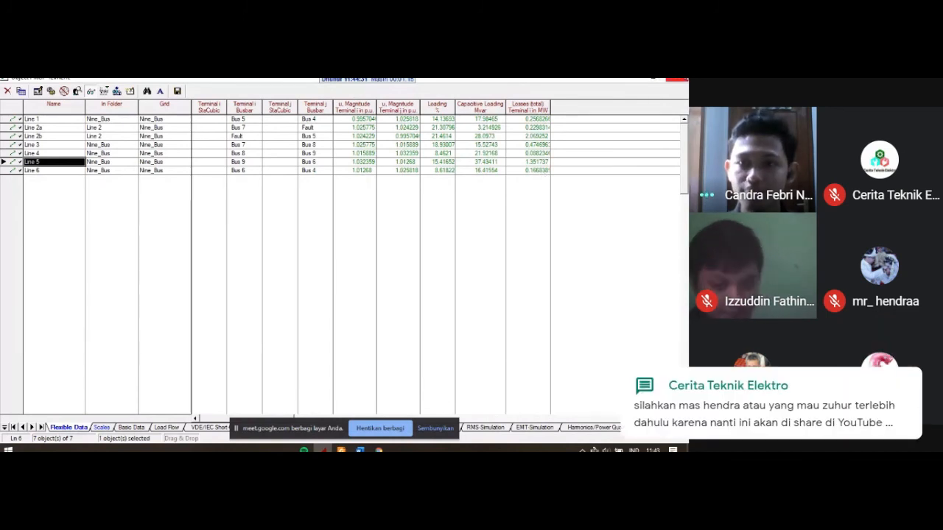
left_click(676, 79)
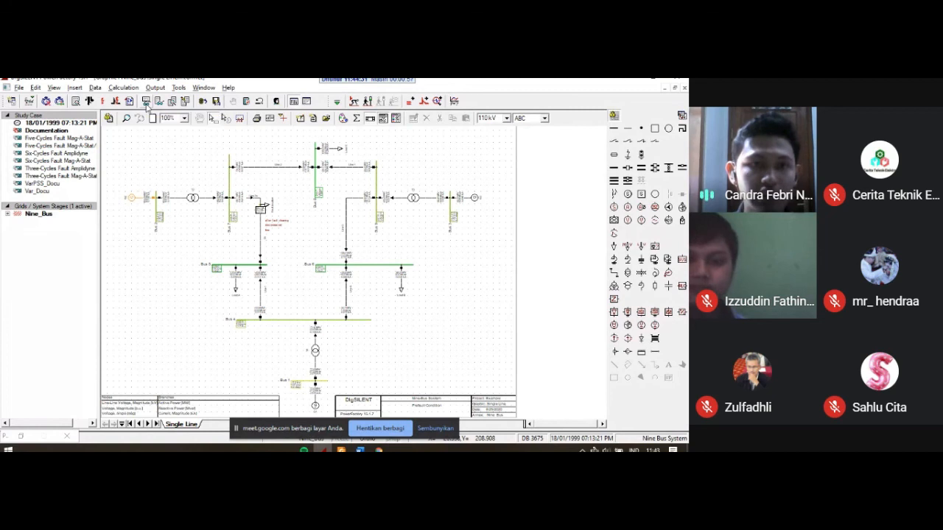
Step: Output the balanced load flow results as a Grid Summary report
left_click(147, 101)
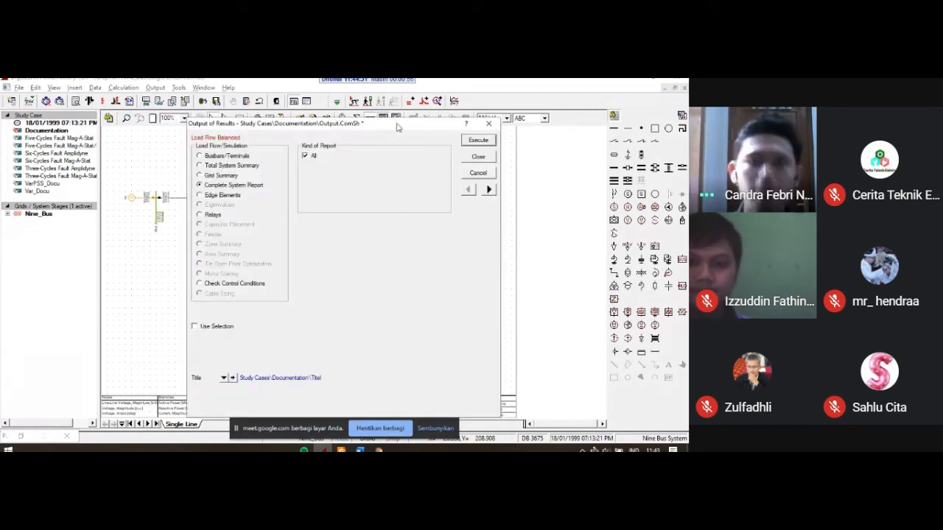
left_click_drag(397, 133, 324, 128)
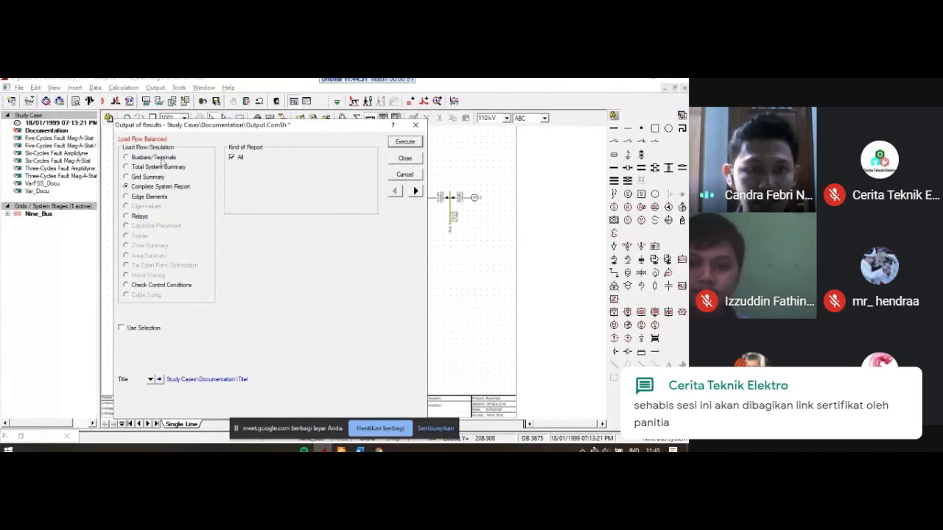
left_click(148, 178)
left_click(145, 188)
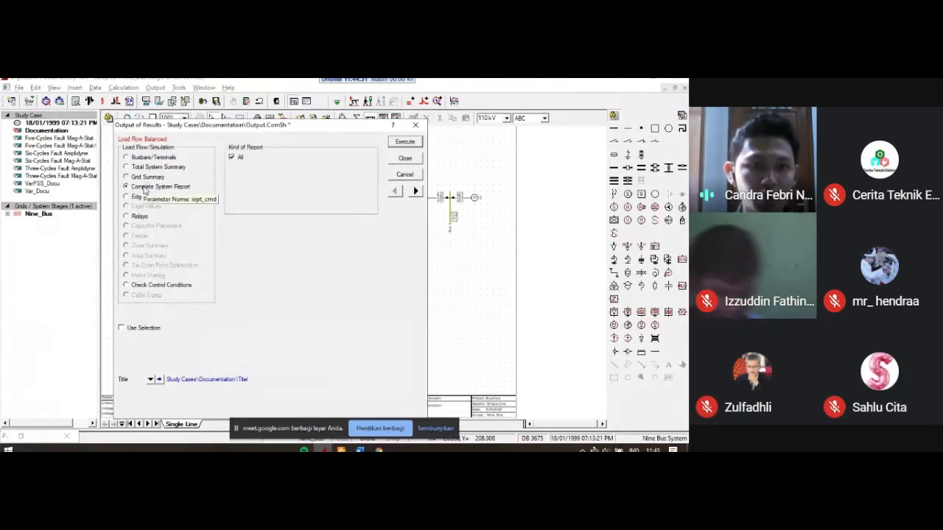
left_click(146, 177)
left_click(148, 188)
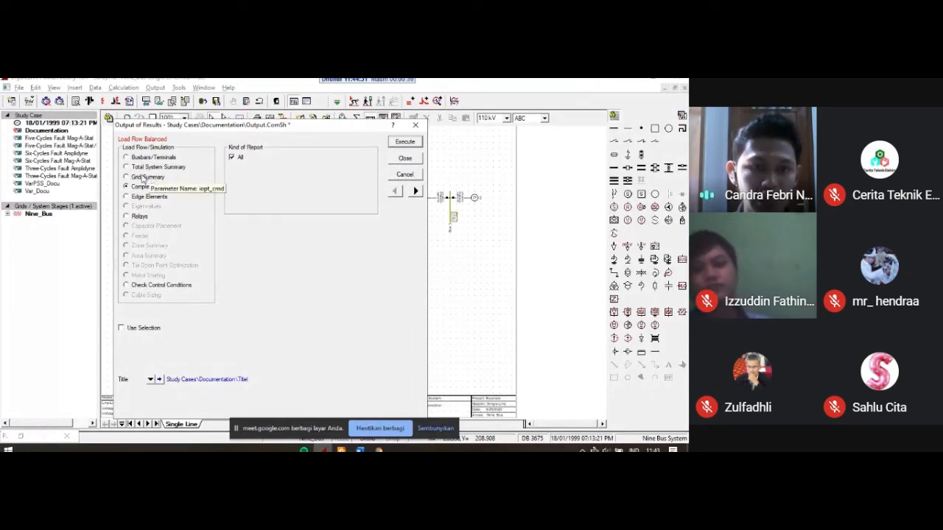
left_click(126, 178)
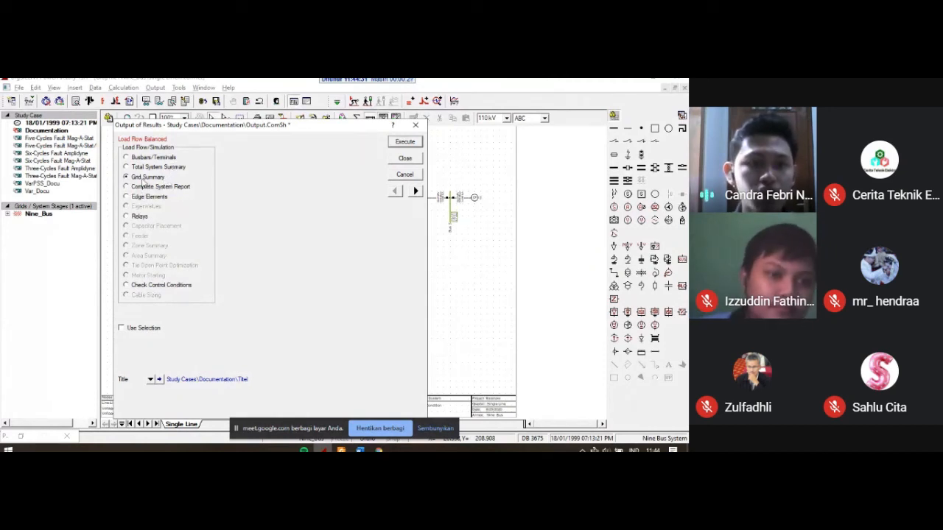
left_click(126, 177)
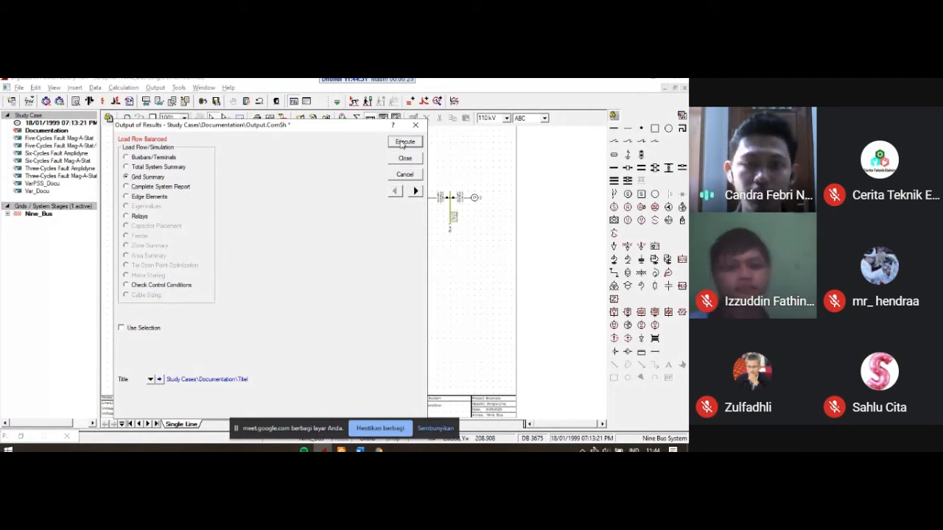
left_click(404, 142)
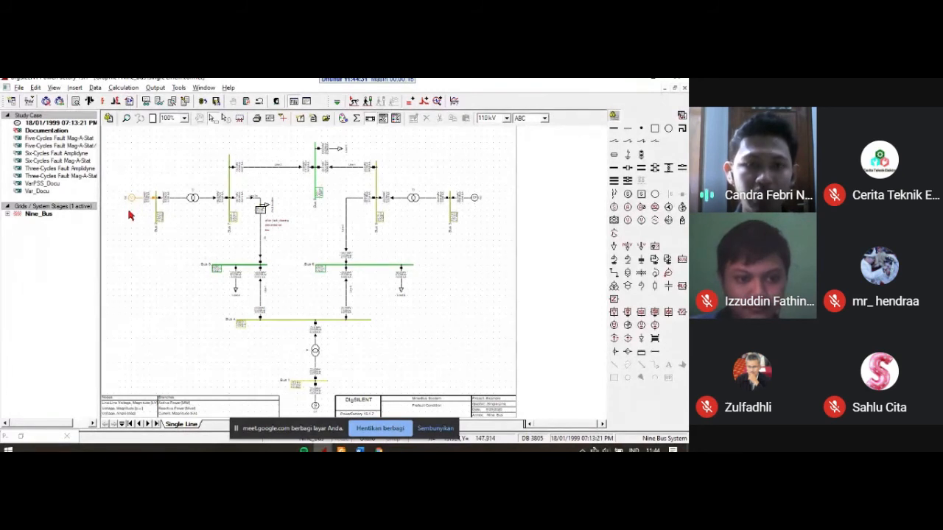
Step: Examine the grid summary report in the maximized output window, dismissing the prayer time reminder, and return to the single line diagram
left_click(306, 103)
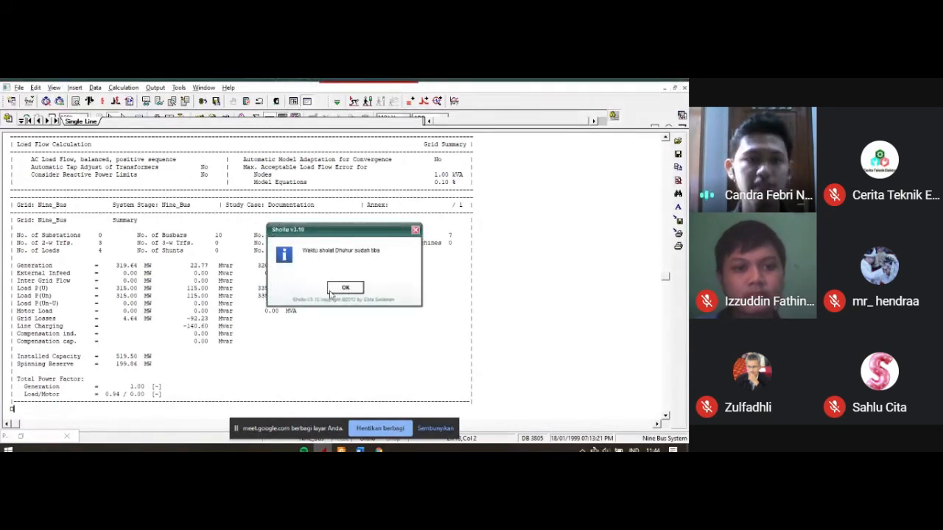
left_click(333, 290)
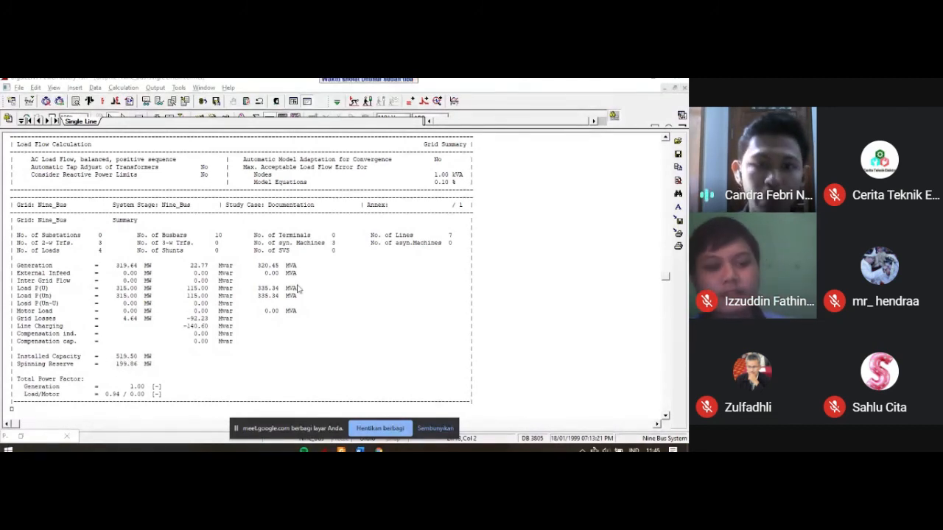
scroll(207, 295, "up", 3)
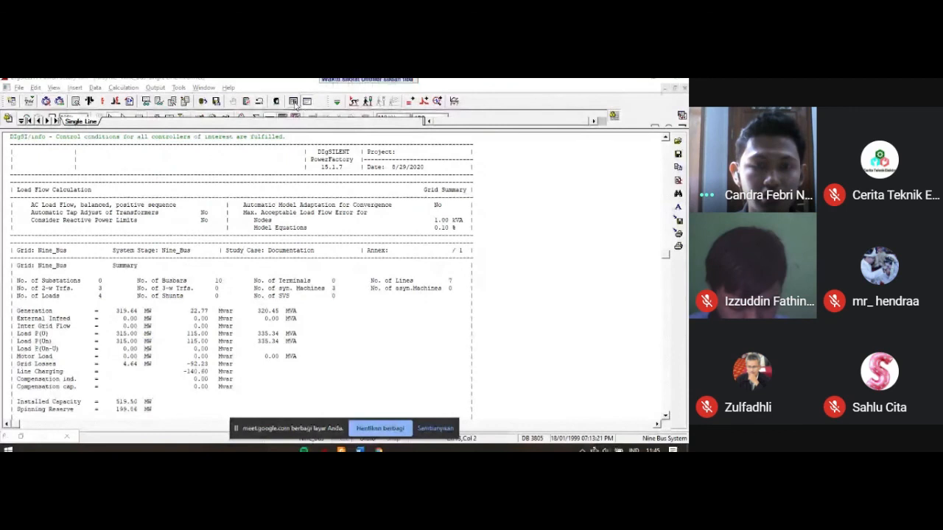
left_click(293, 101)
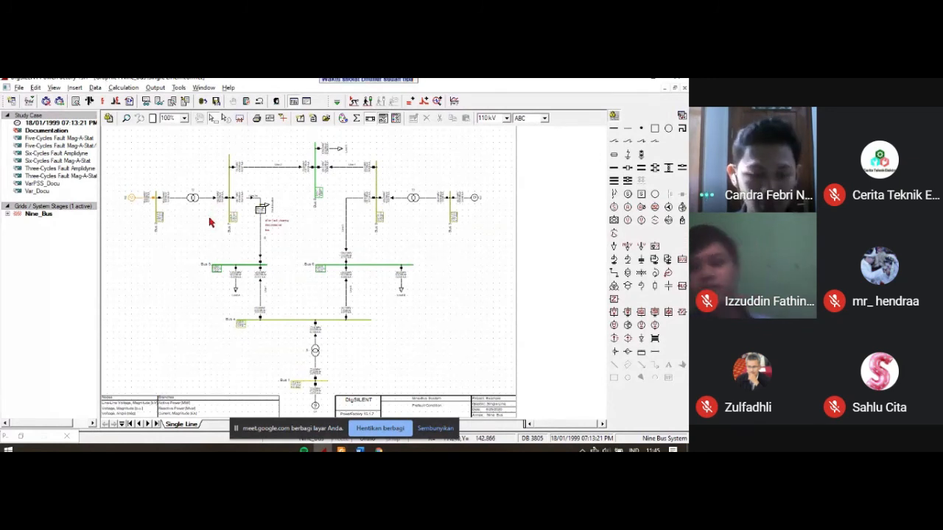
Step: Switch to the PDF viewer and show the cover page of the PowerFactory 15 user manual, UserManual_en.pdf, zoomed out to 50%
key("alt+Tab")
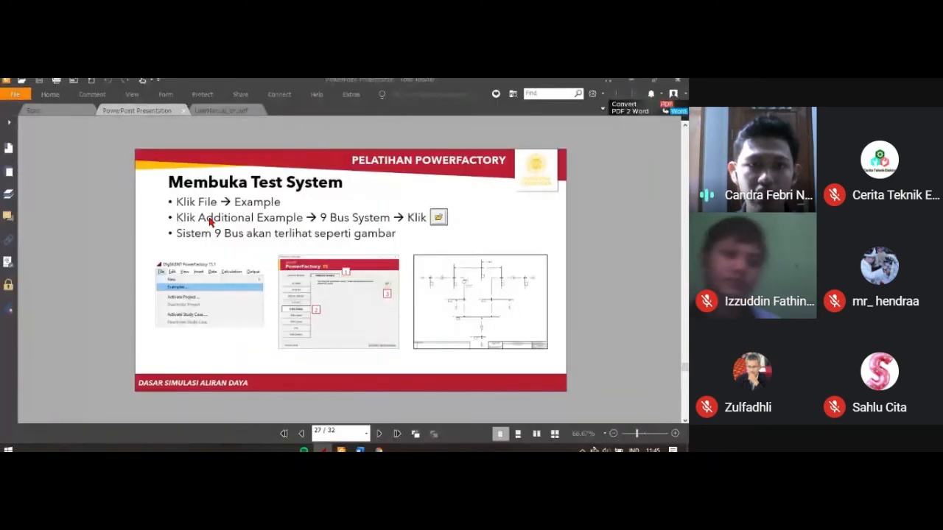
left_click(206, 110)
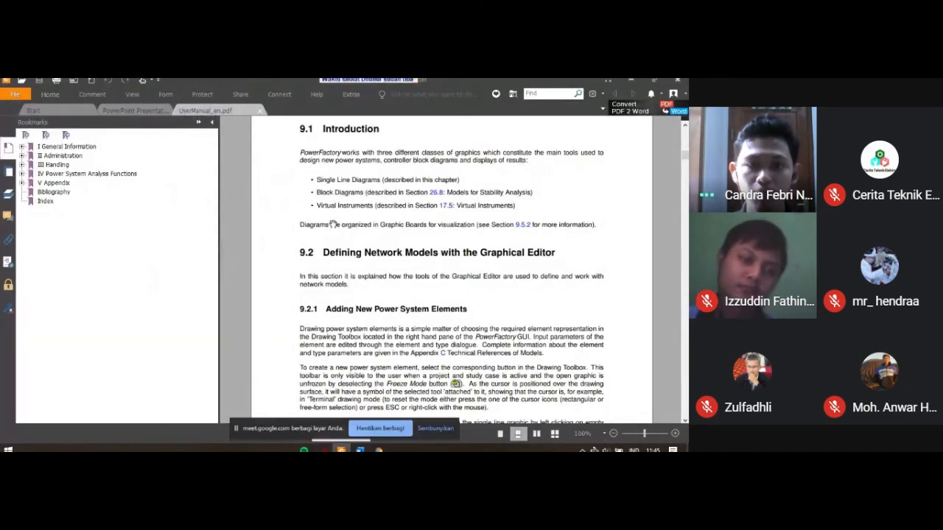
scroll(332, 235, "down", 1)
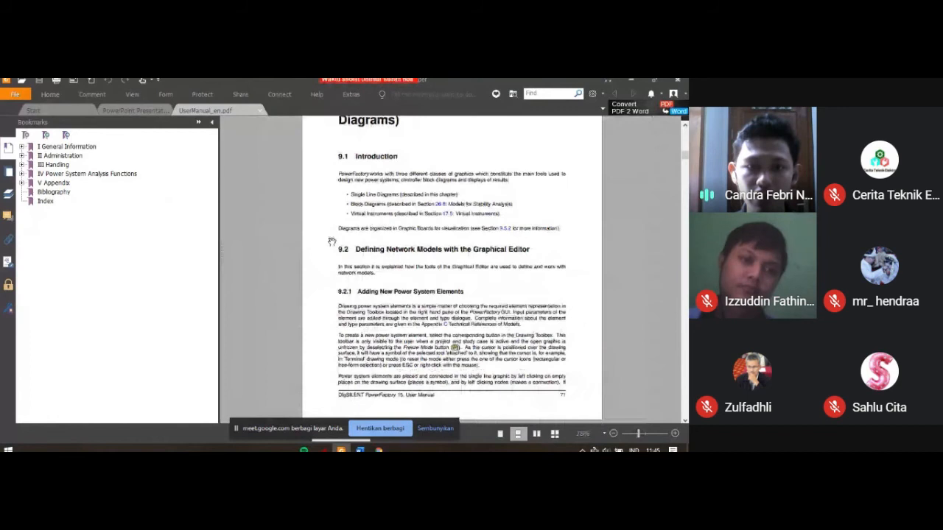
left_click_drag(685, 156, 686, 137)
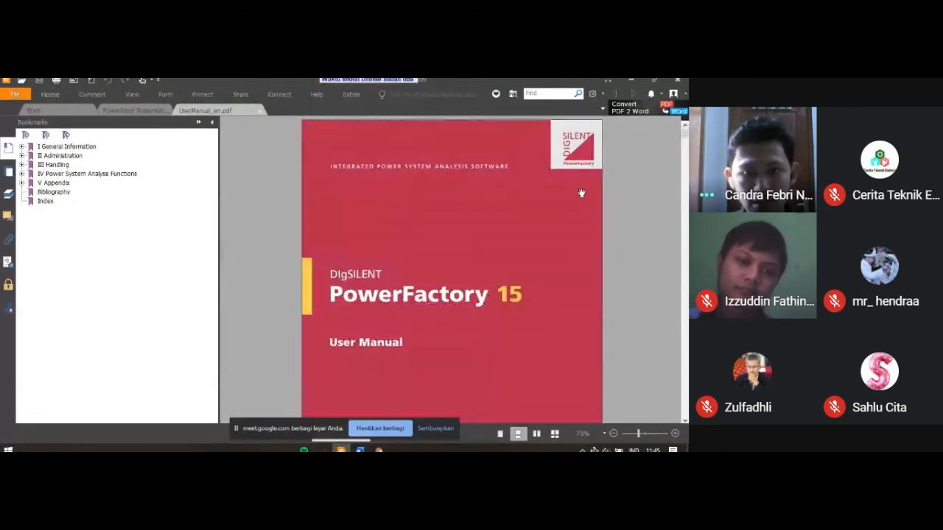
scroll(577, 195, "down", 1)
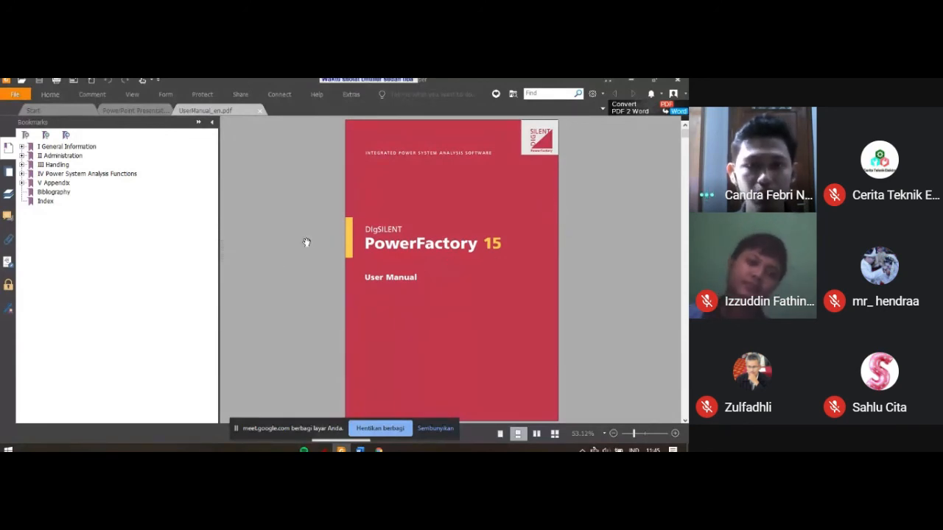
scroll(388, 263, "down", 1)
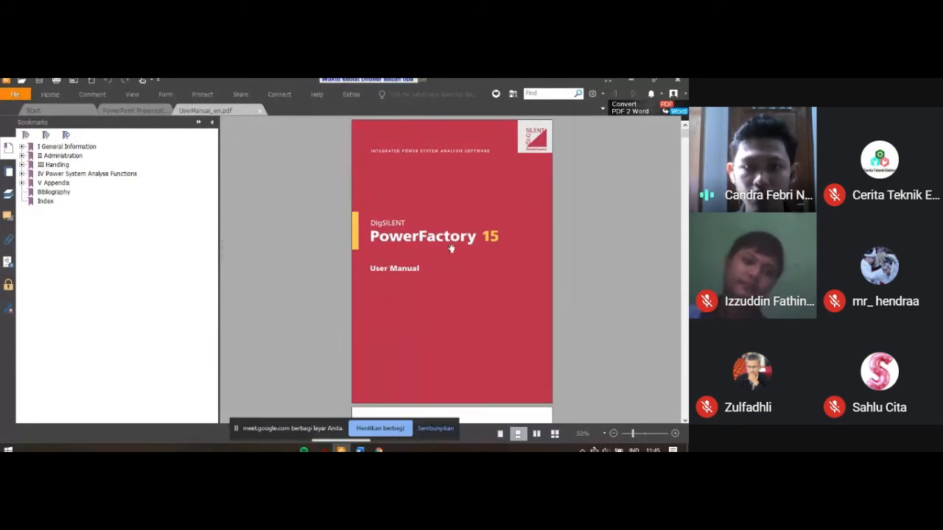